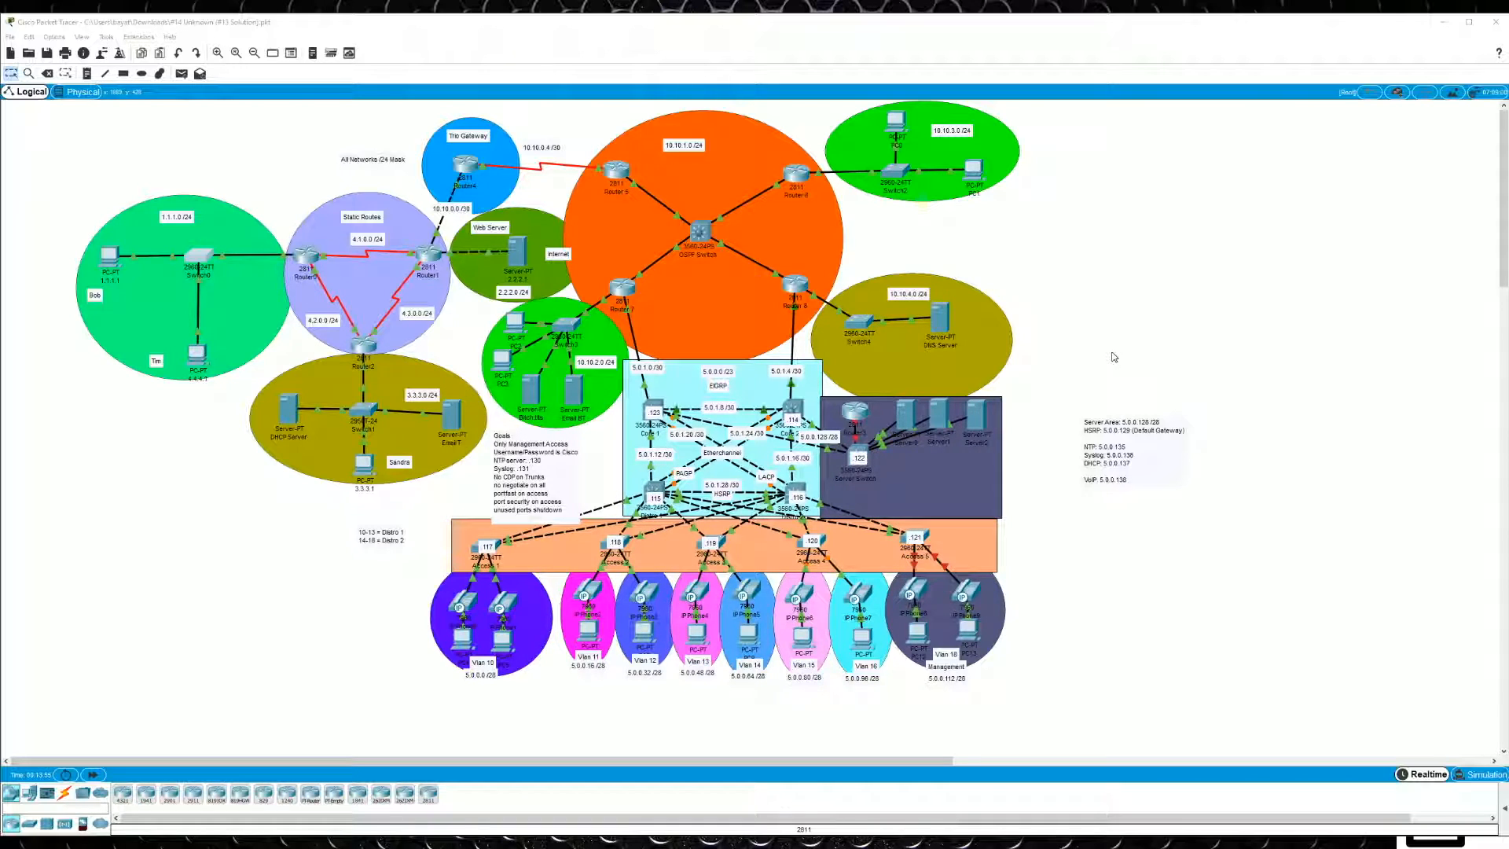
- Move the Goals note to the empty canvas area above the server addressing note
left_click_drag(513, 437, 1083, 288)
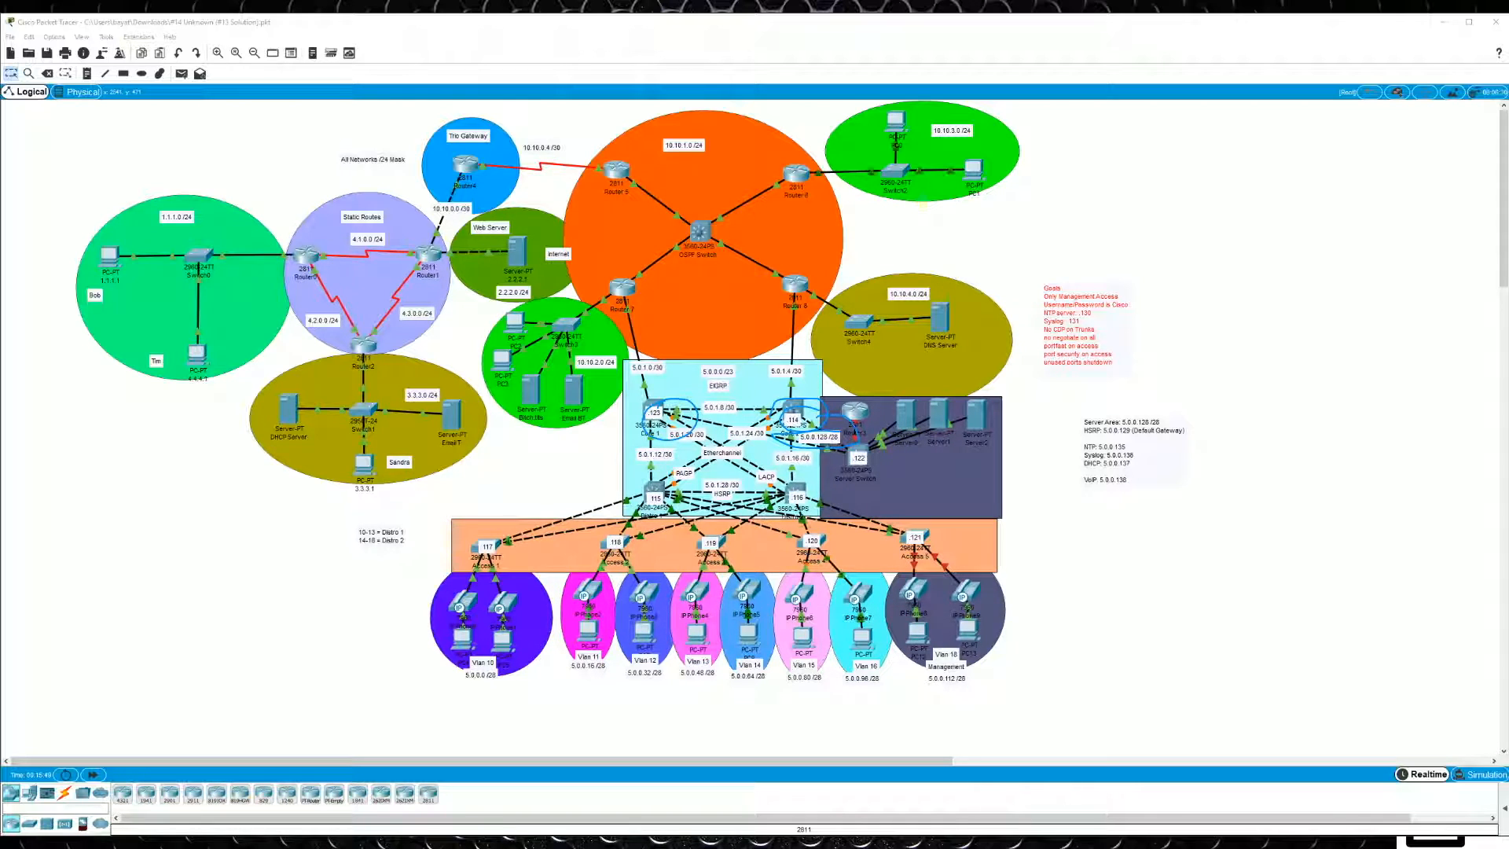
mouse_move(783, 471)
left_mouse_down()
mouse_move(794, 532)
mouse_move(730, 475)
left_mouse_up()
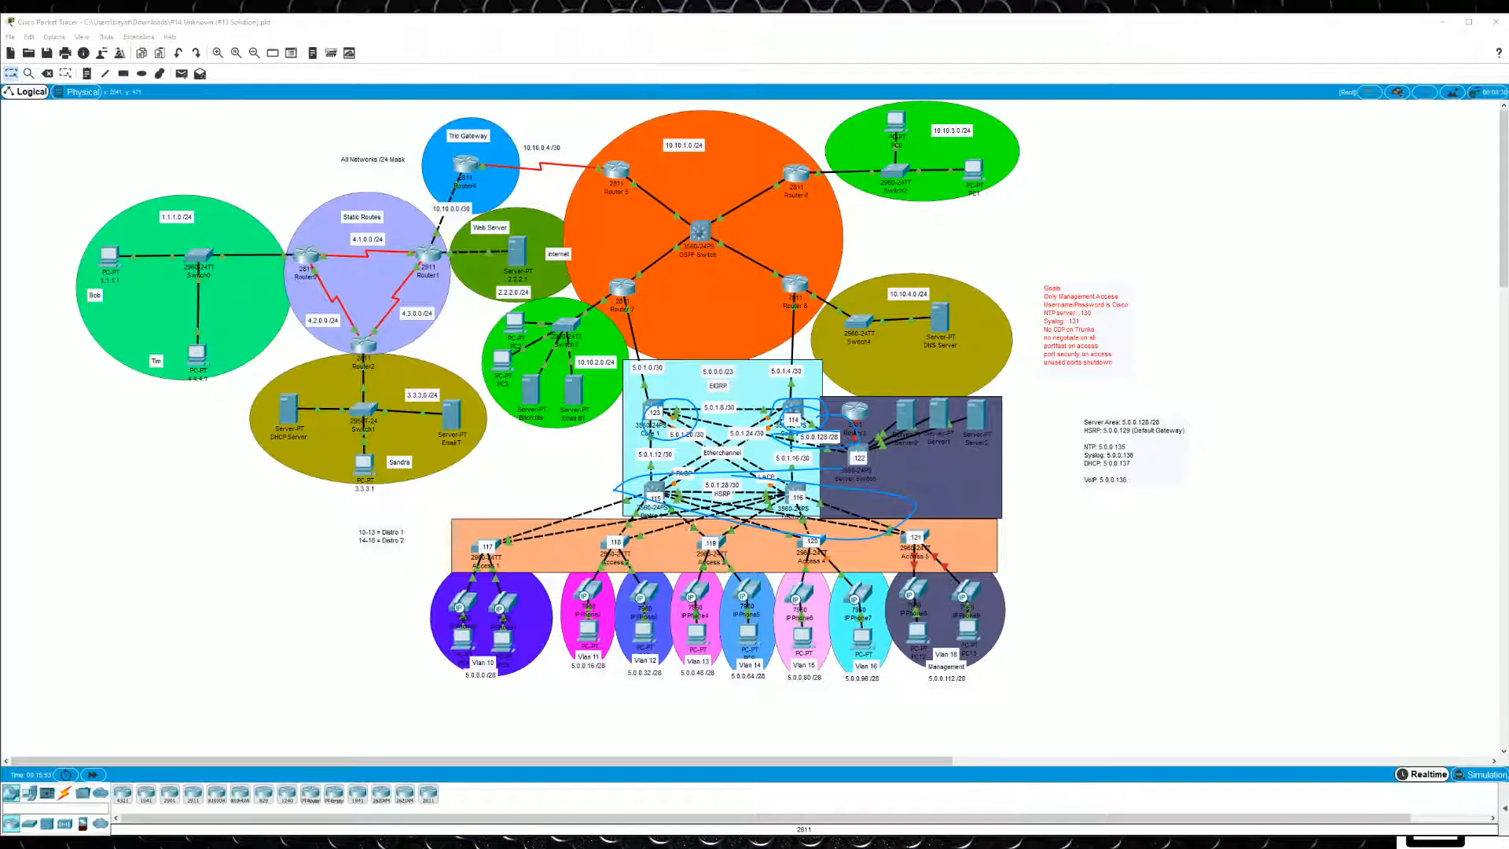
key("e")
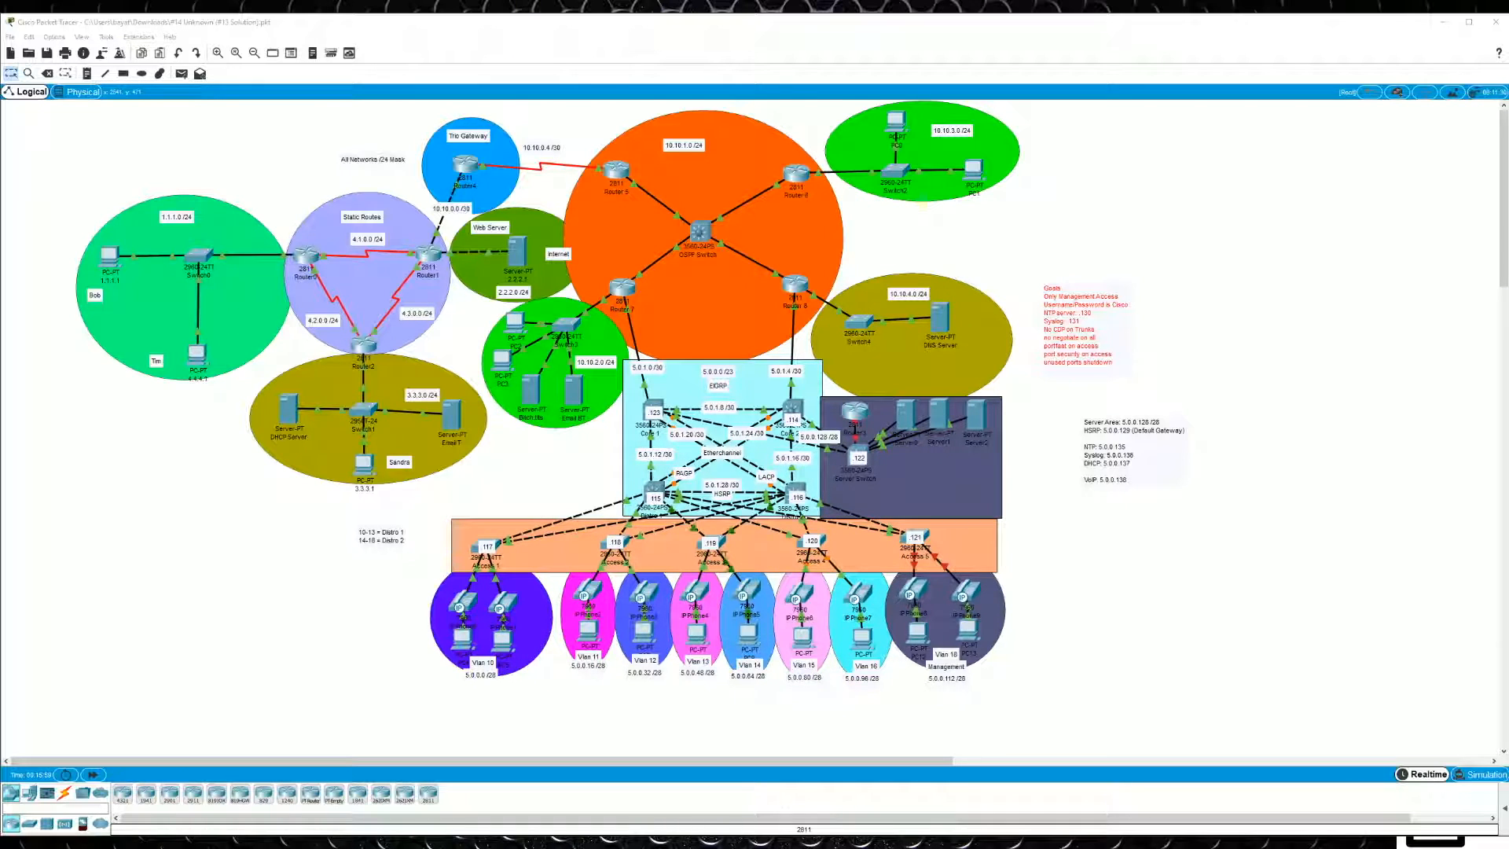
left_click(1247, 518)
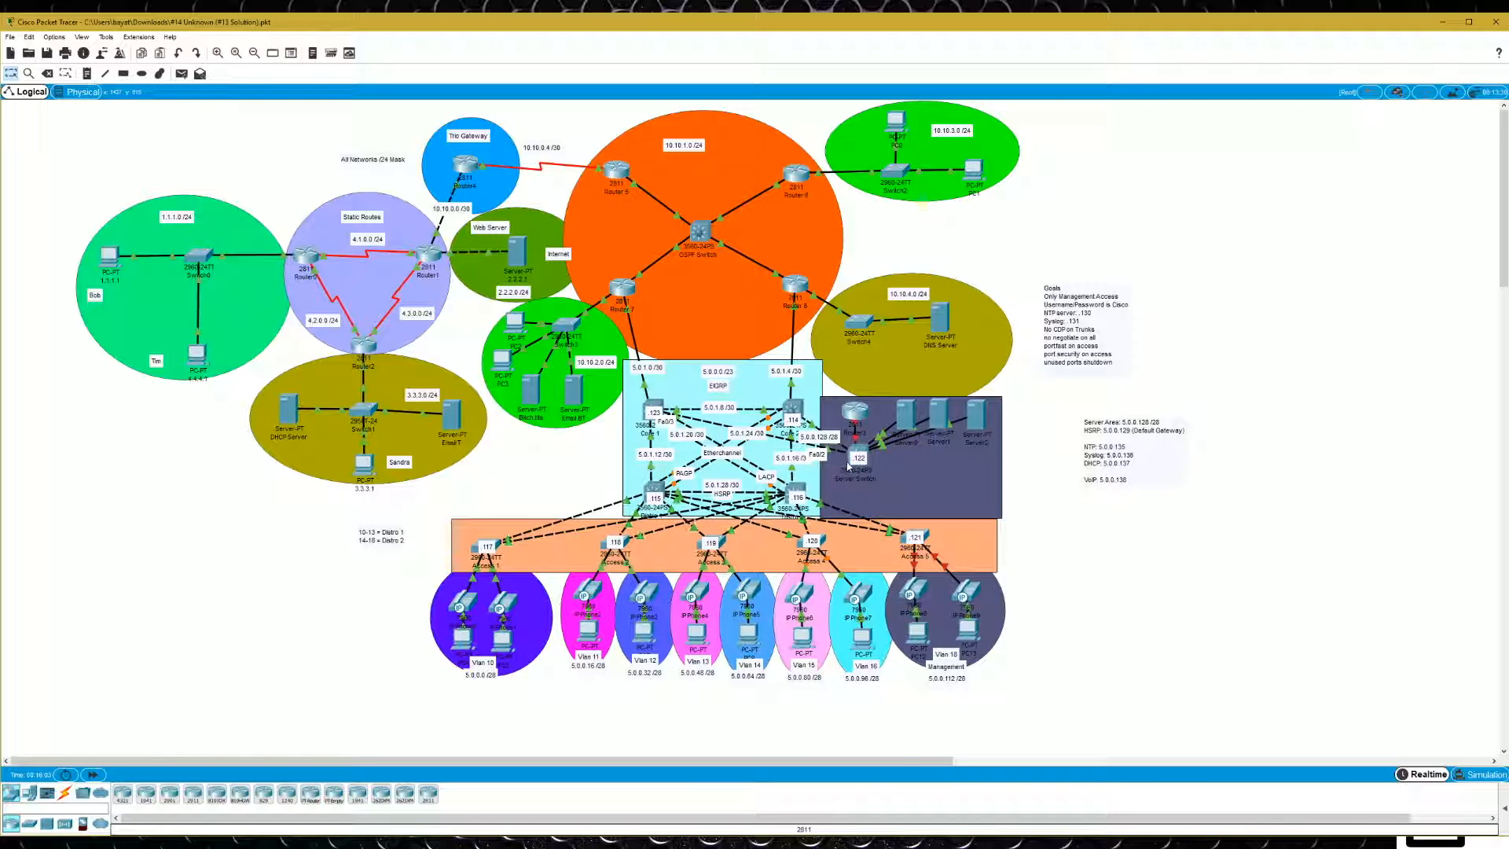
- Open the command line of the Core 2 switch, enlarge its window and bring up the prompt
left_click(803, 414)
left_click(935, 274)
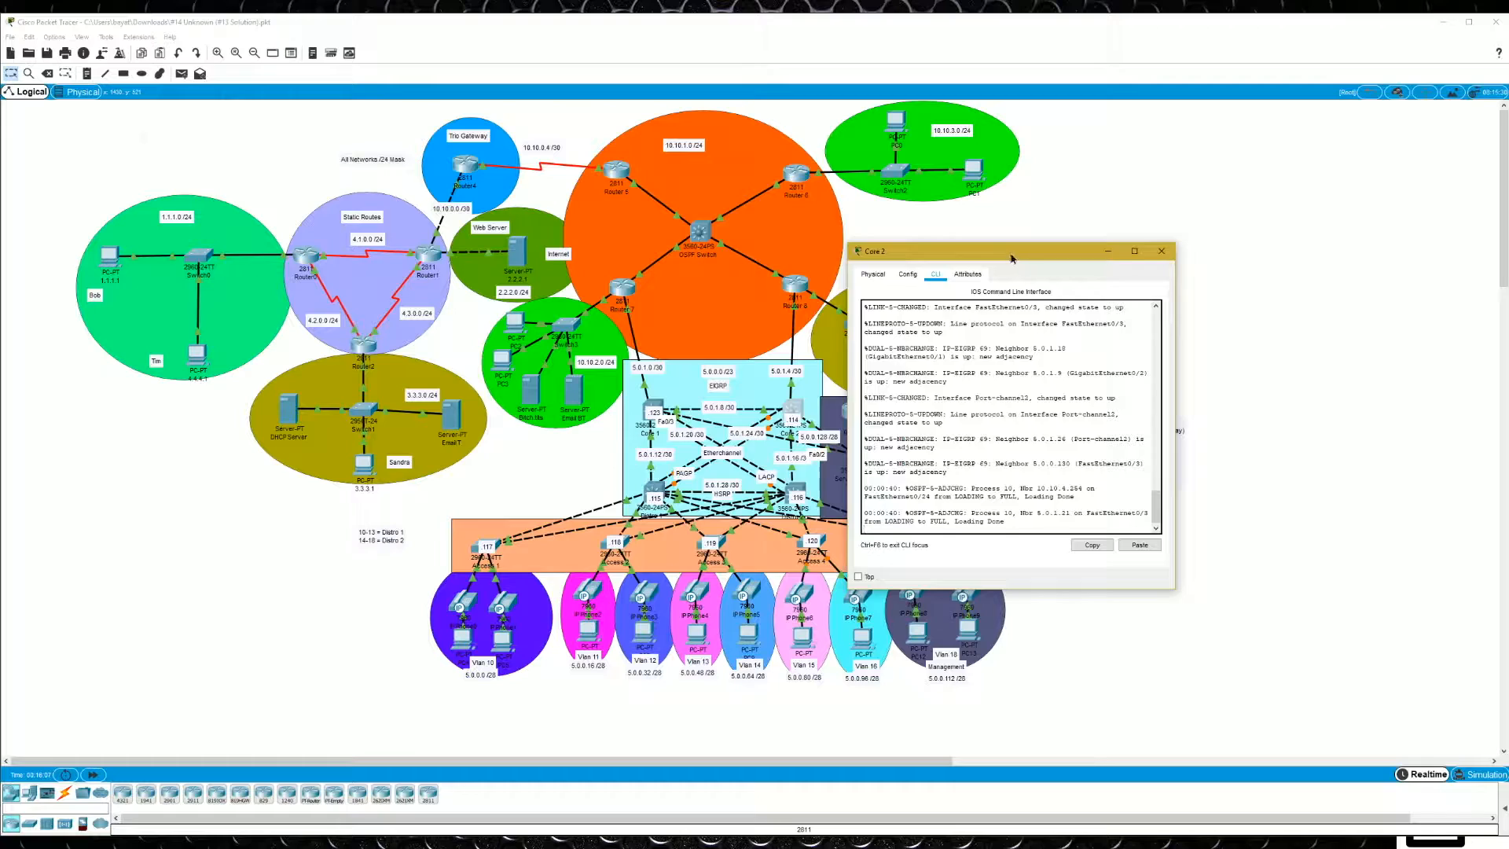
left_click_drag(1011, 257, 755, 208)
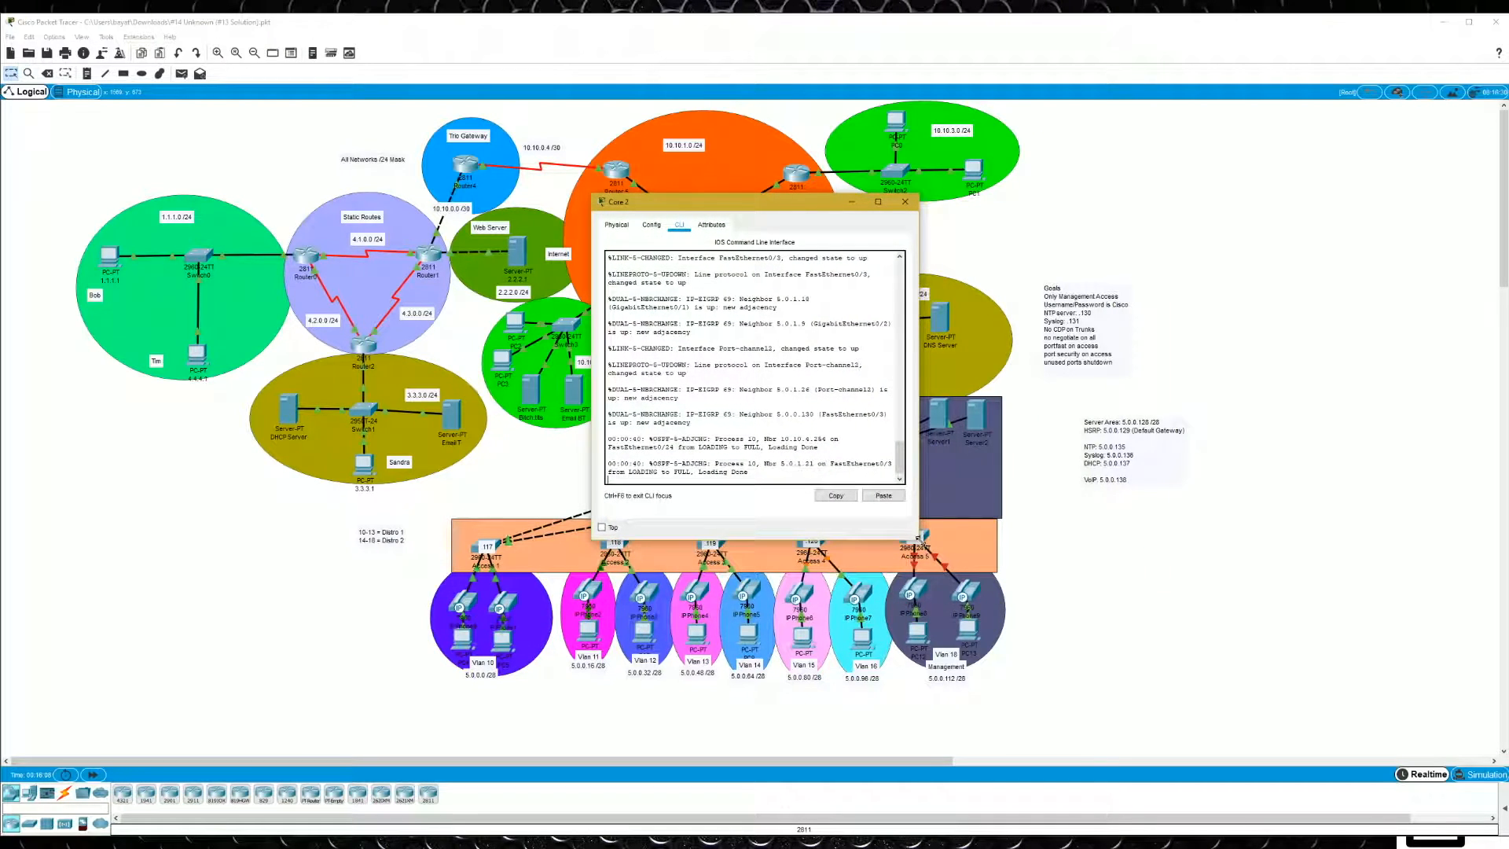
left_click_drag(918, 537, 1313, 689)
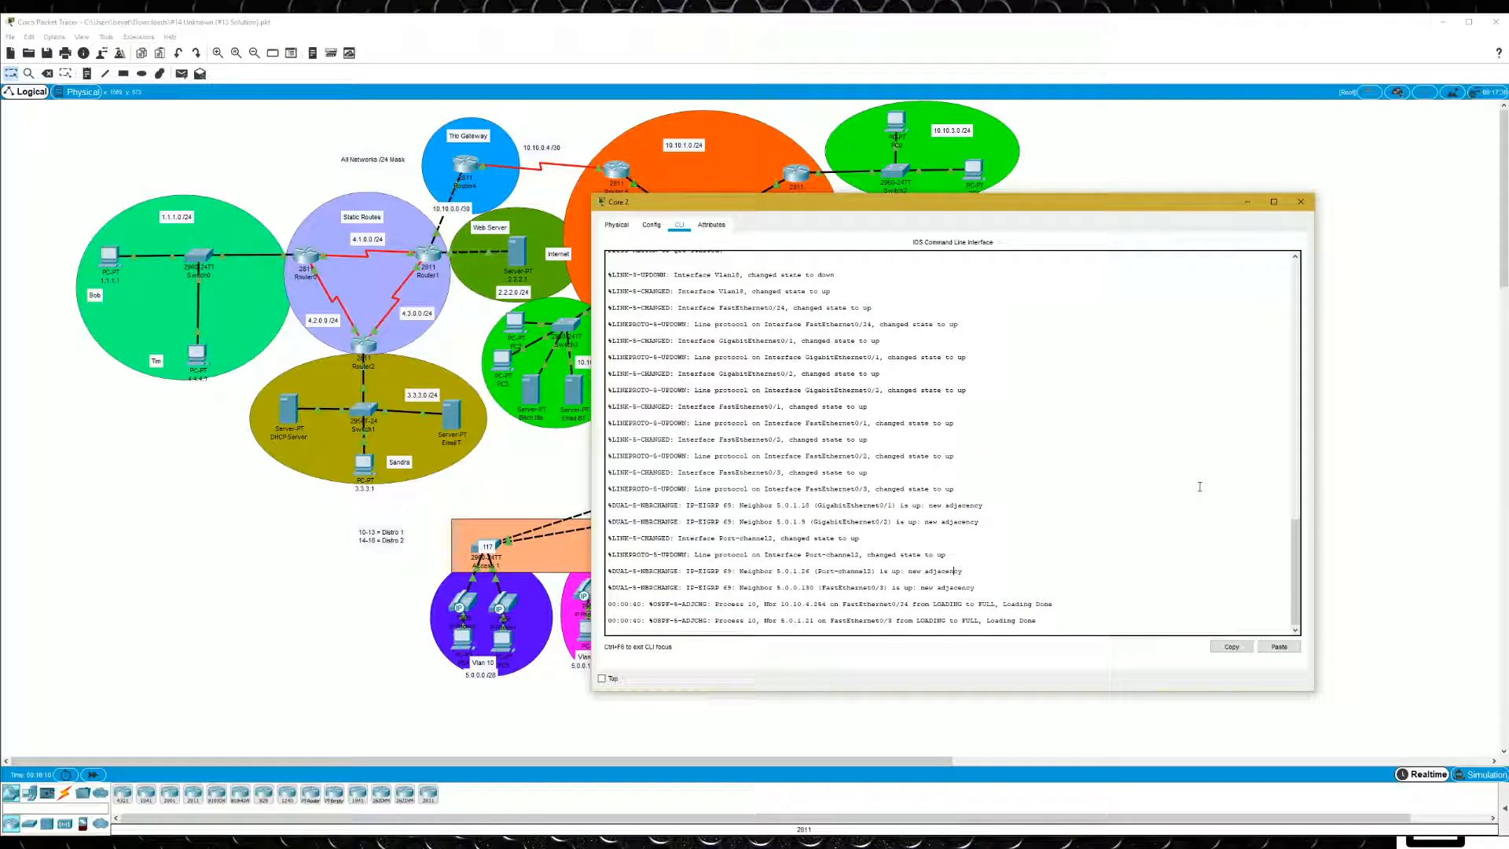
key("Return")
key("Return")
key("Return")
key("Return")
left_click_drag(1093, 206, 532, 156)
left_click(1284, 421)
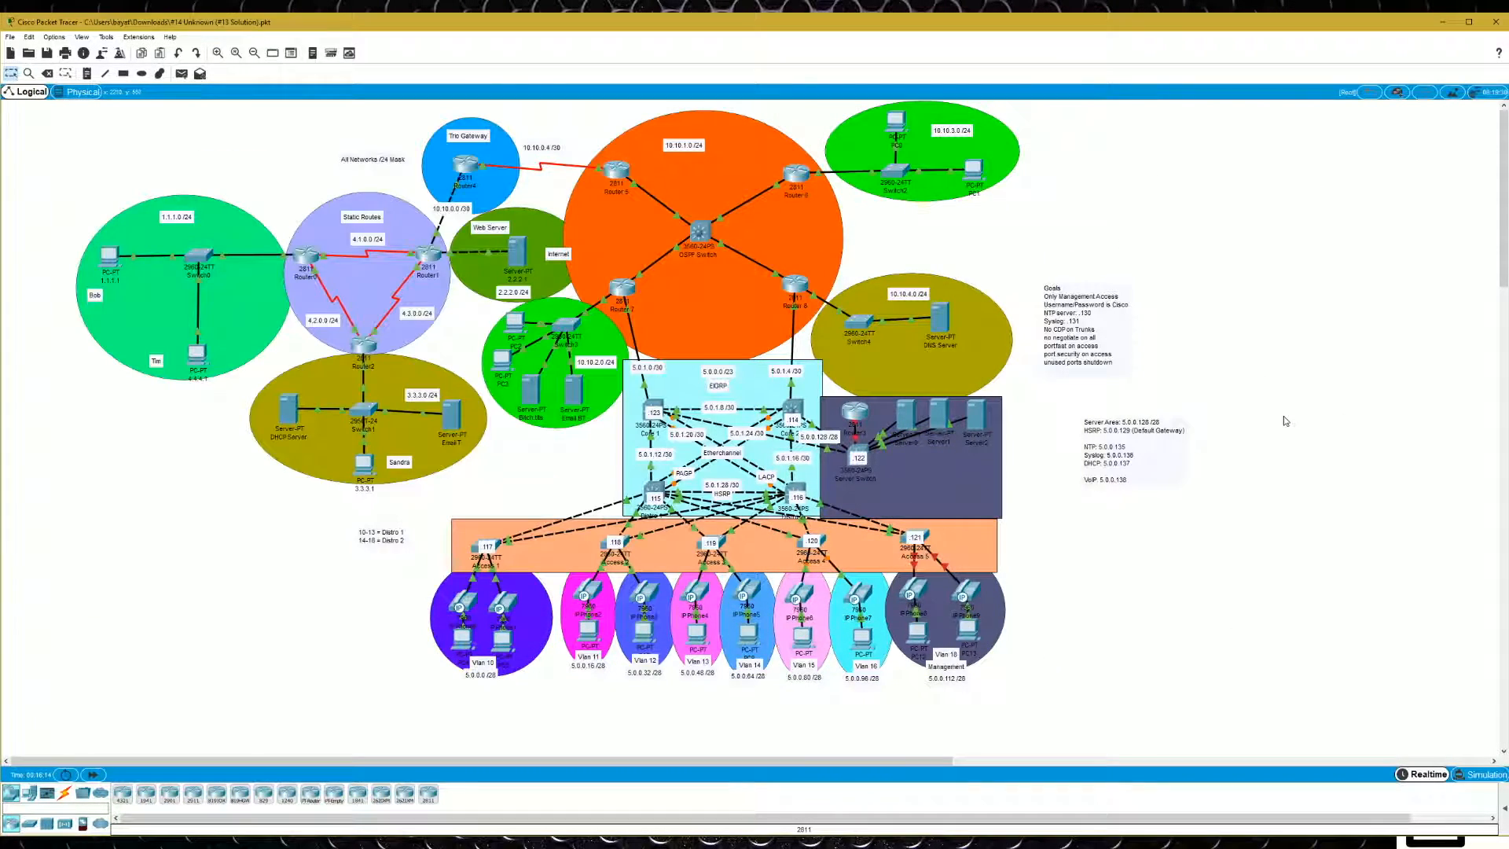
- Enter privileged and global configuration mode on Core 2 and set the hostname to Core2
mouse_move(809, 426)
mouse_move(709, 426)
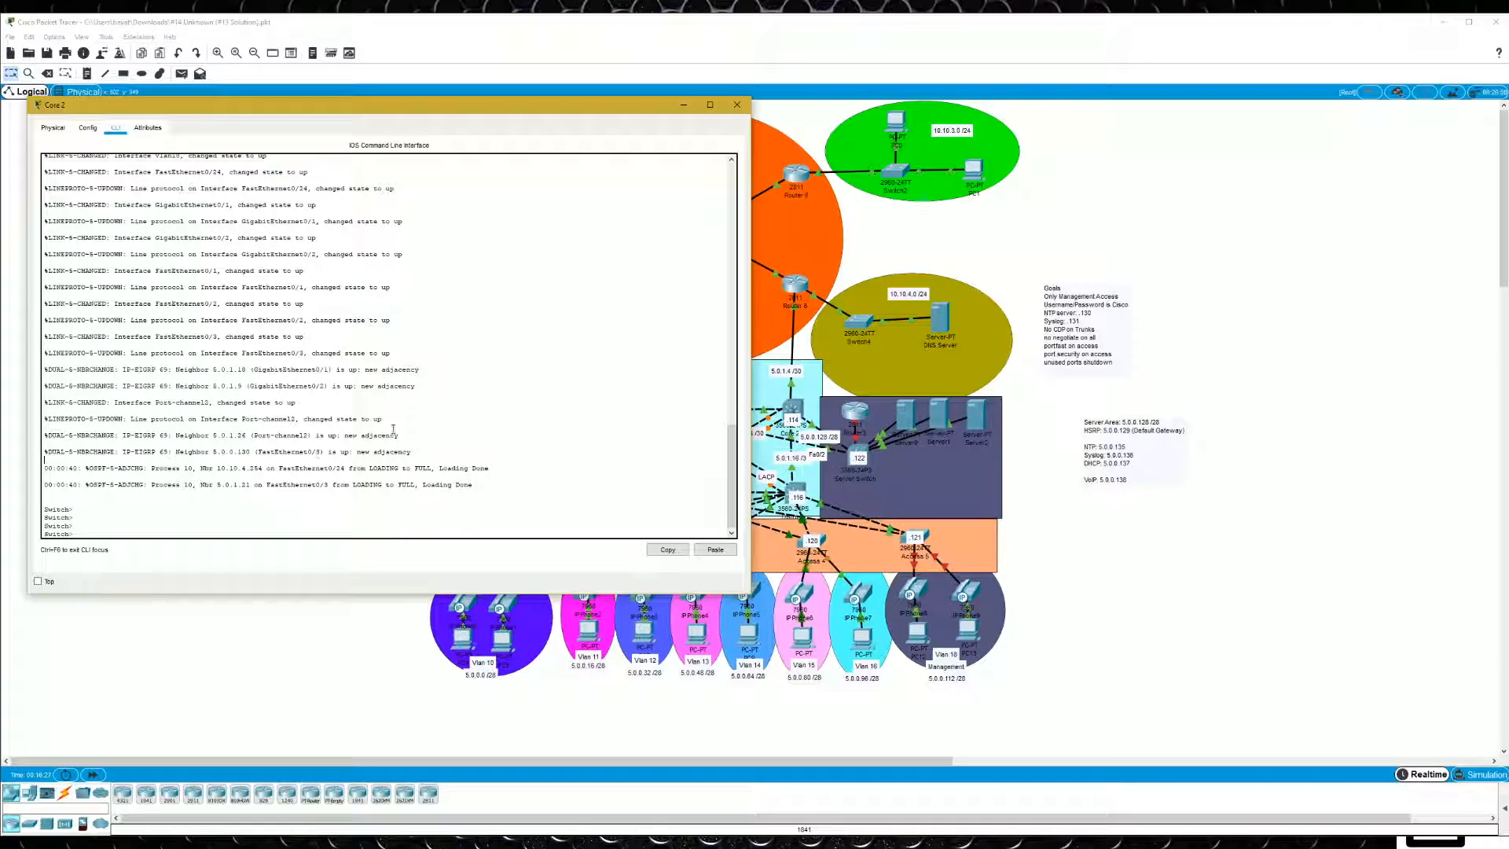
key("Return")
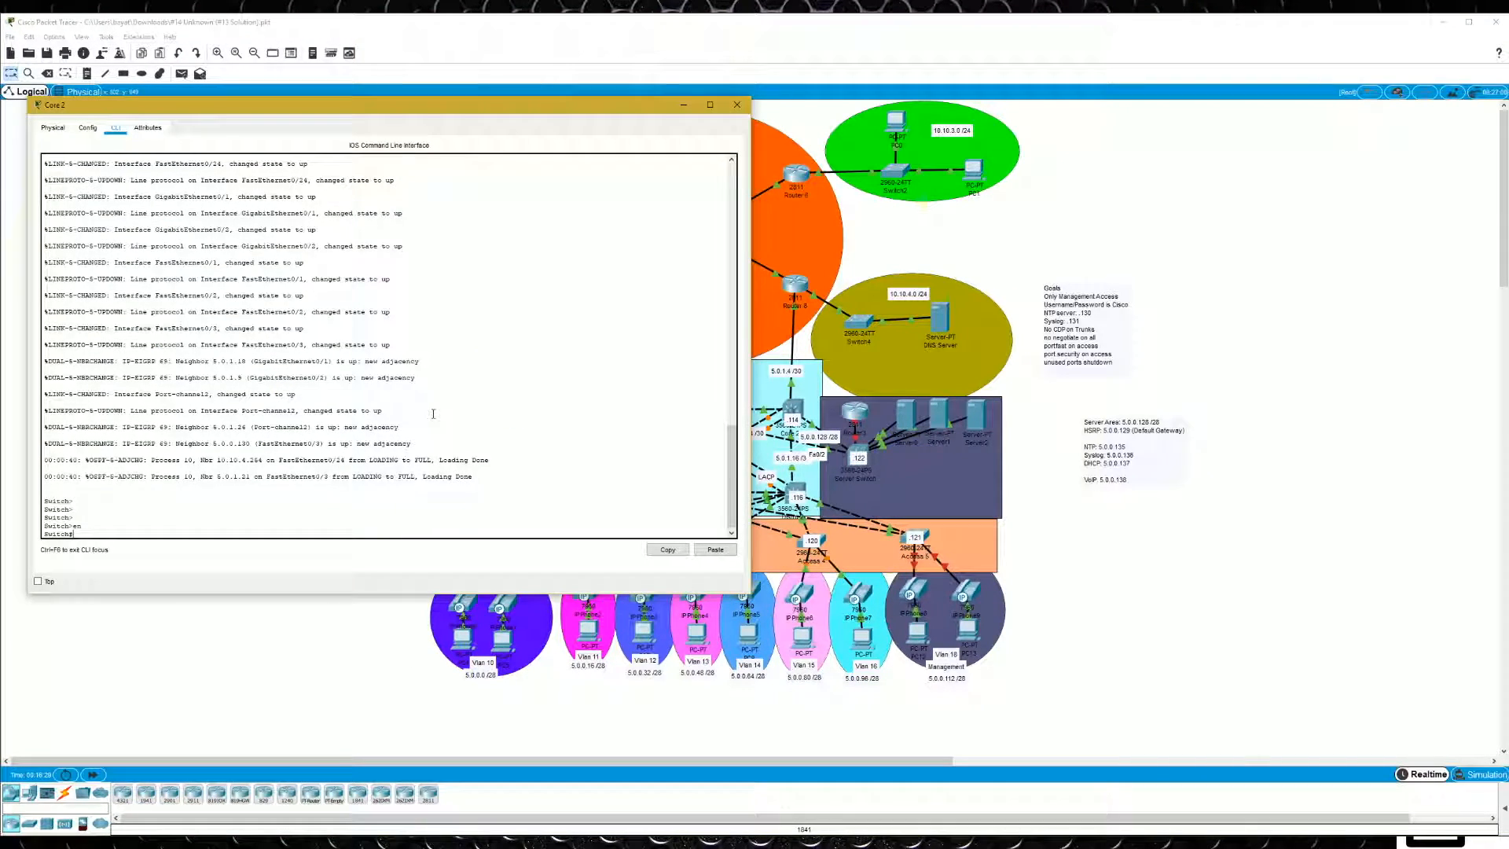
left_click_drag(193, 115, 272, 156)
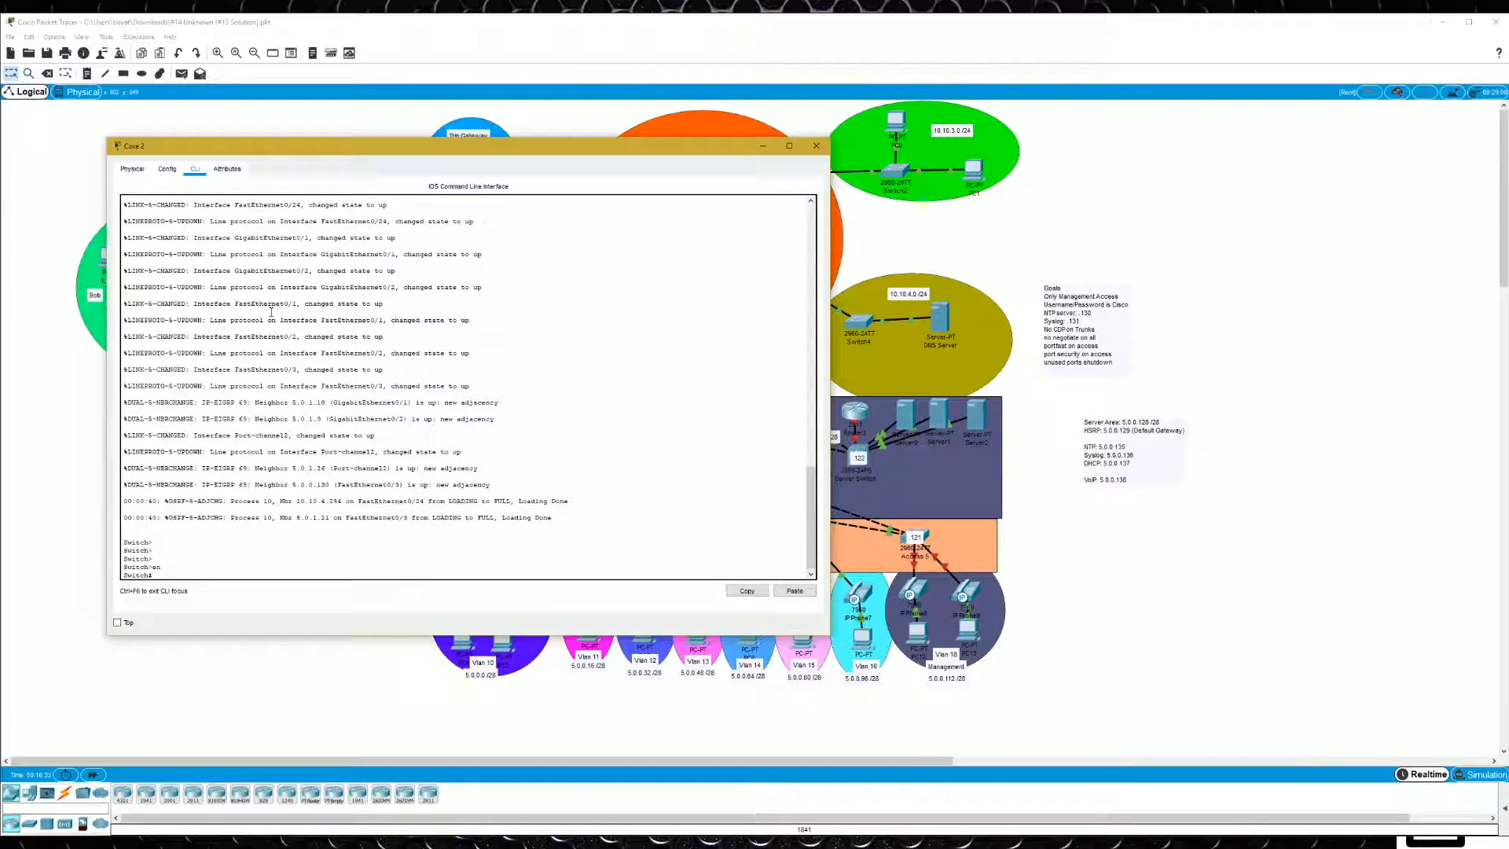
type("host")
key("BackSpace")
key("BackSpace")
key("BackSpace")
key("BackSpace")
type("conf t")
key("Return")
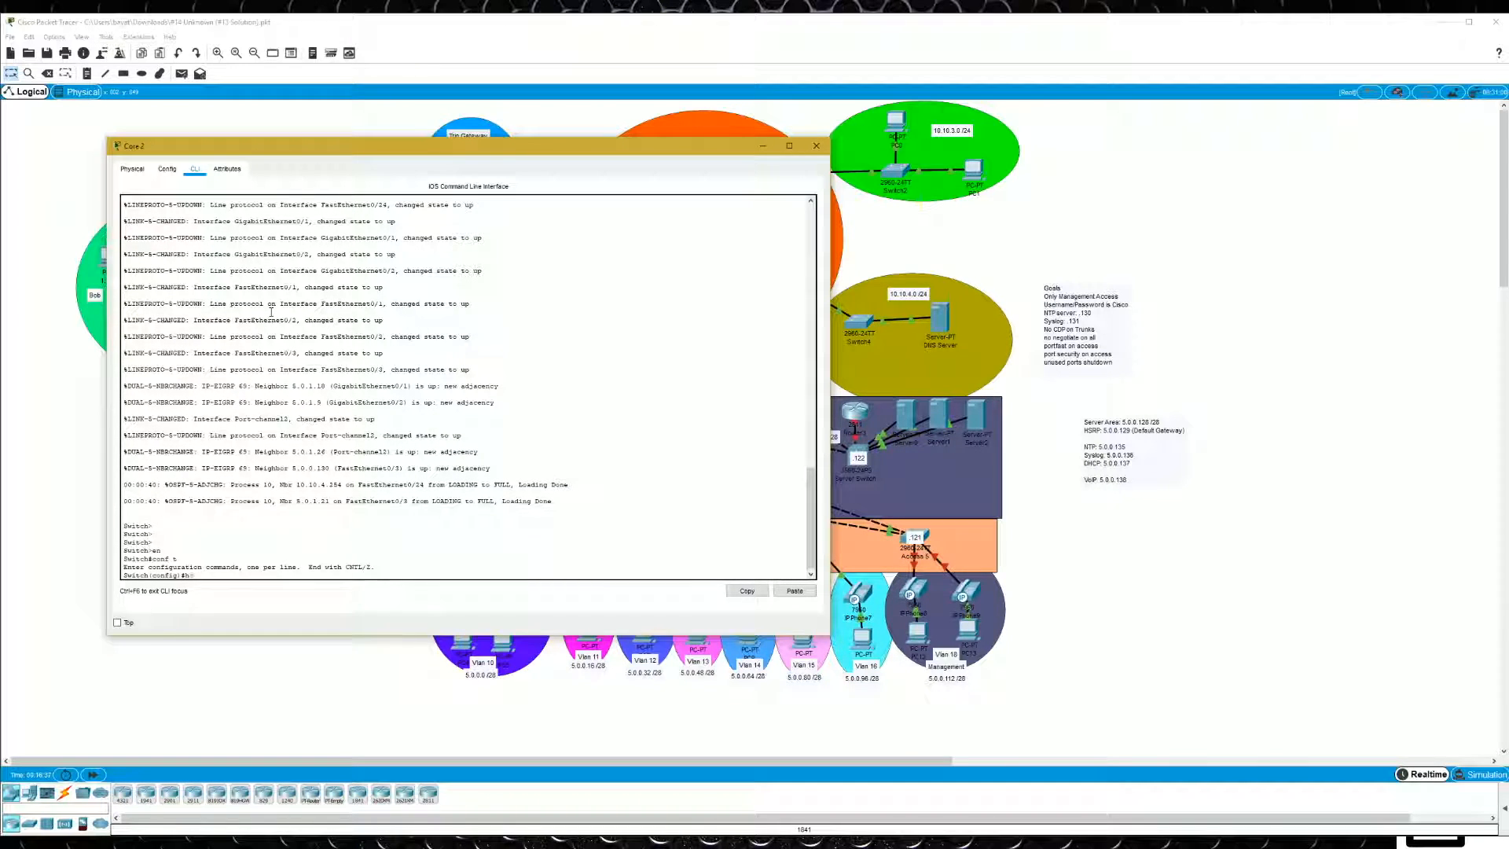
key("Return")
- Display Core 2's running configuration and examine the IP address and mask of FastEthernet0/3
type("do")
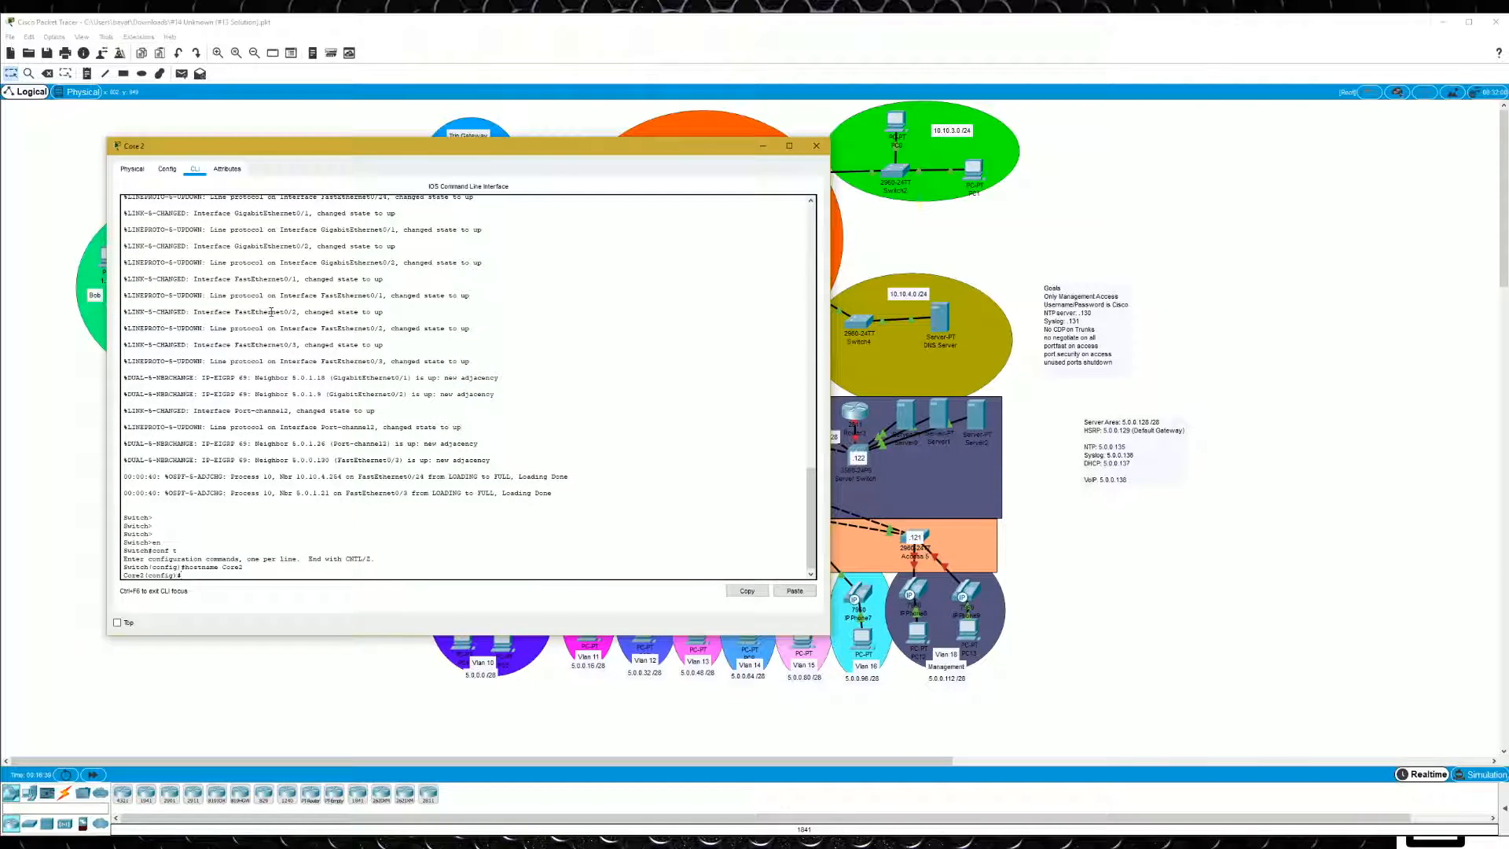
type(" sh run")
key("Return")
key("space")
key("space")
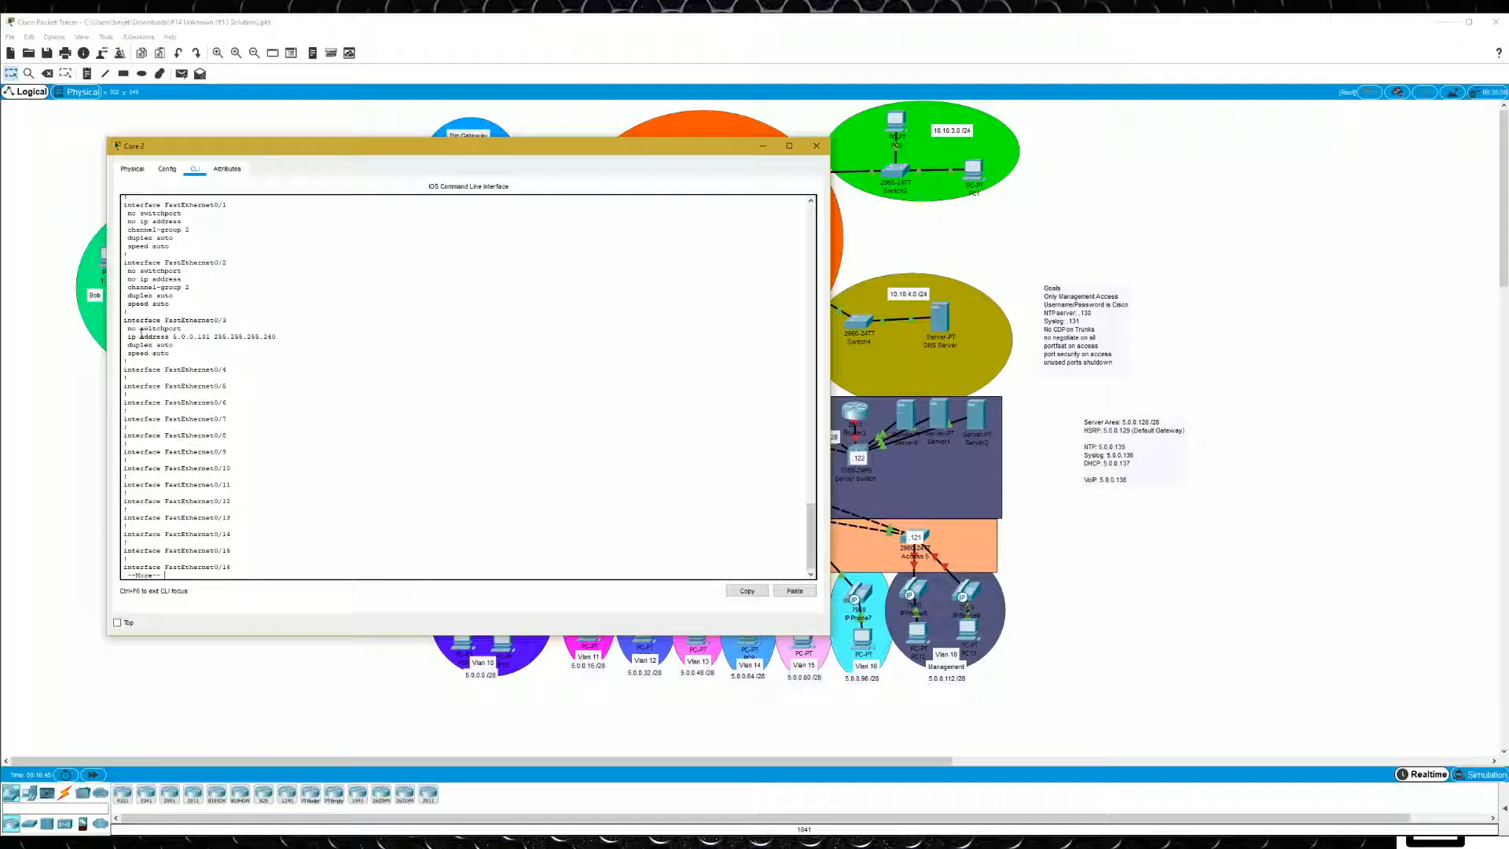
left_click_drag(128, 336, 172, 344)
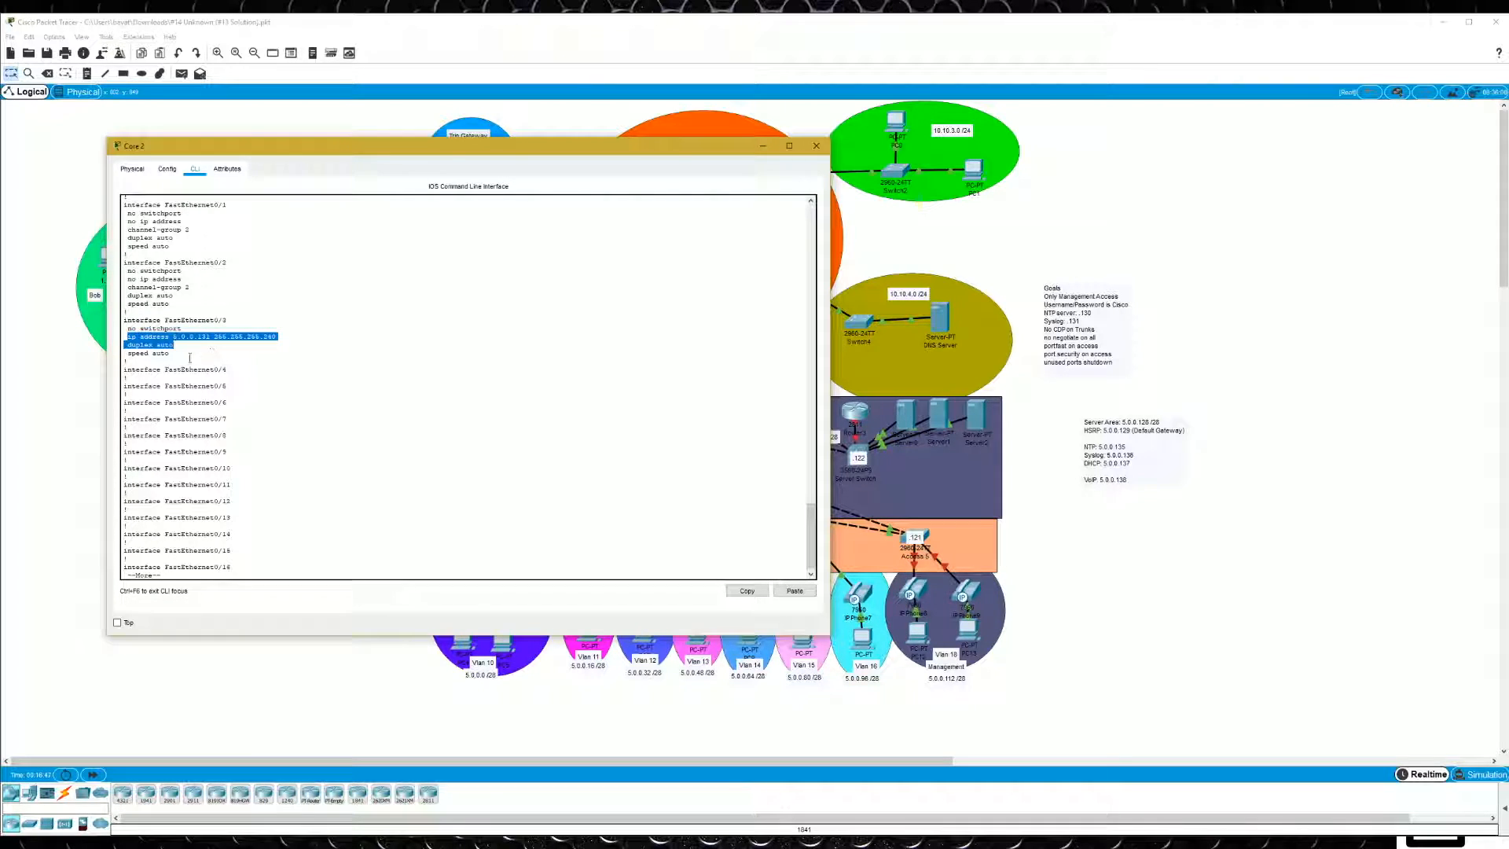
left_click(261, 338)
left_click_drag(277, 337, 214, 338)
left_click(272, 344)
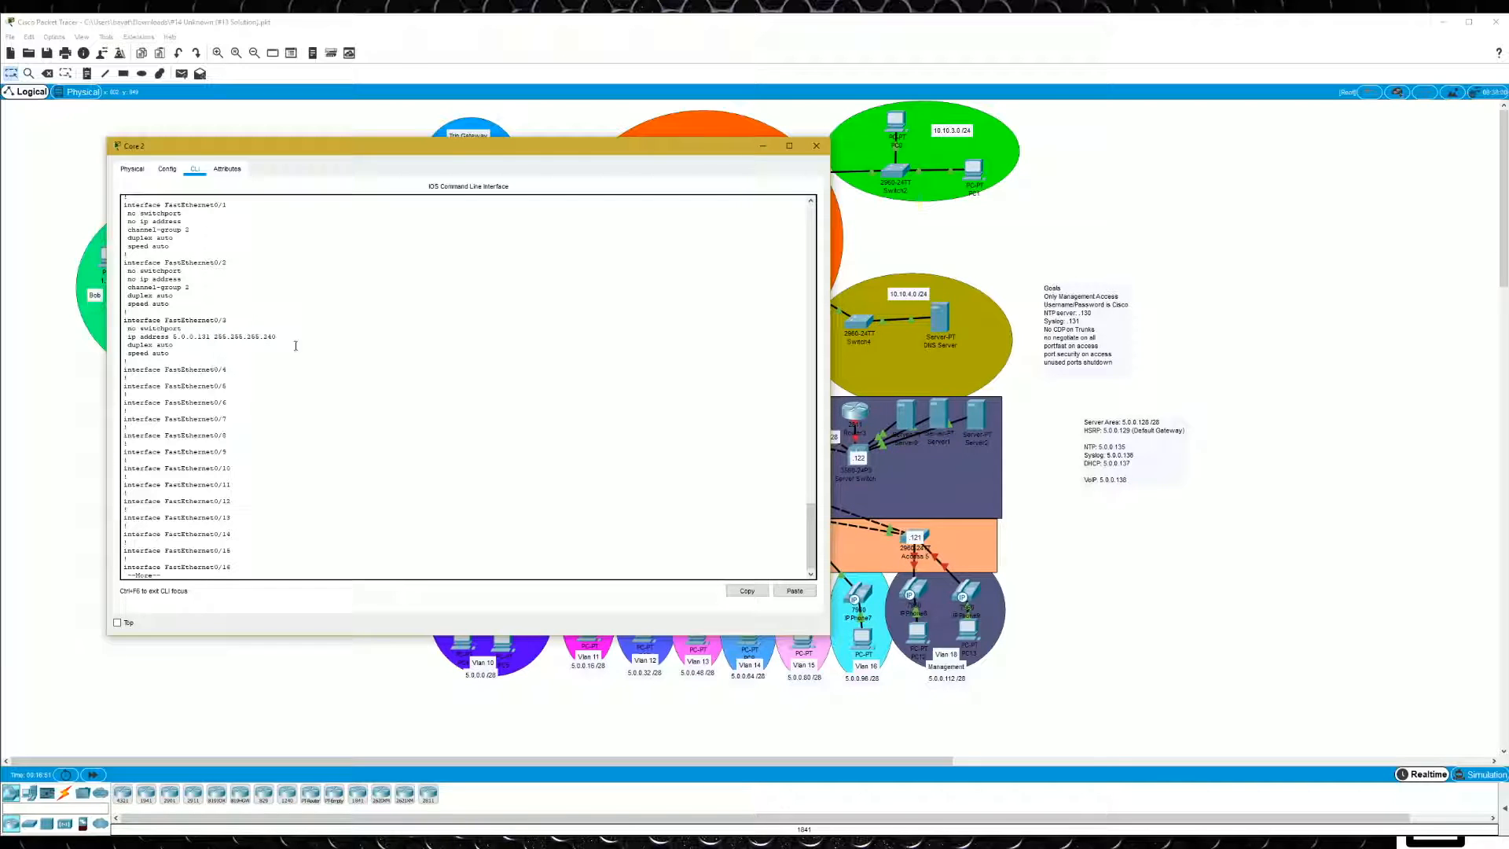
key("q")
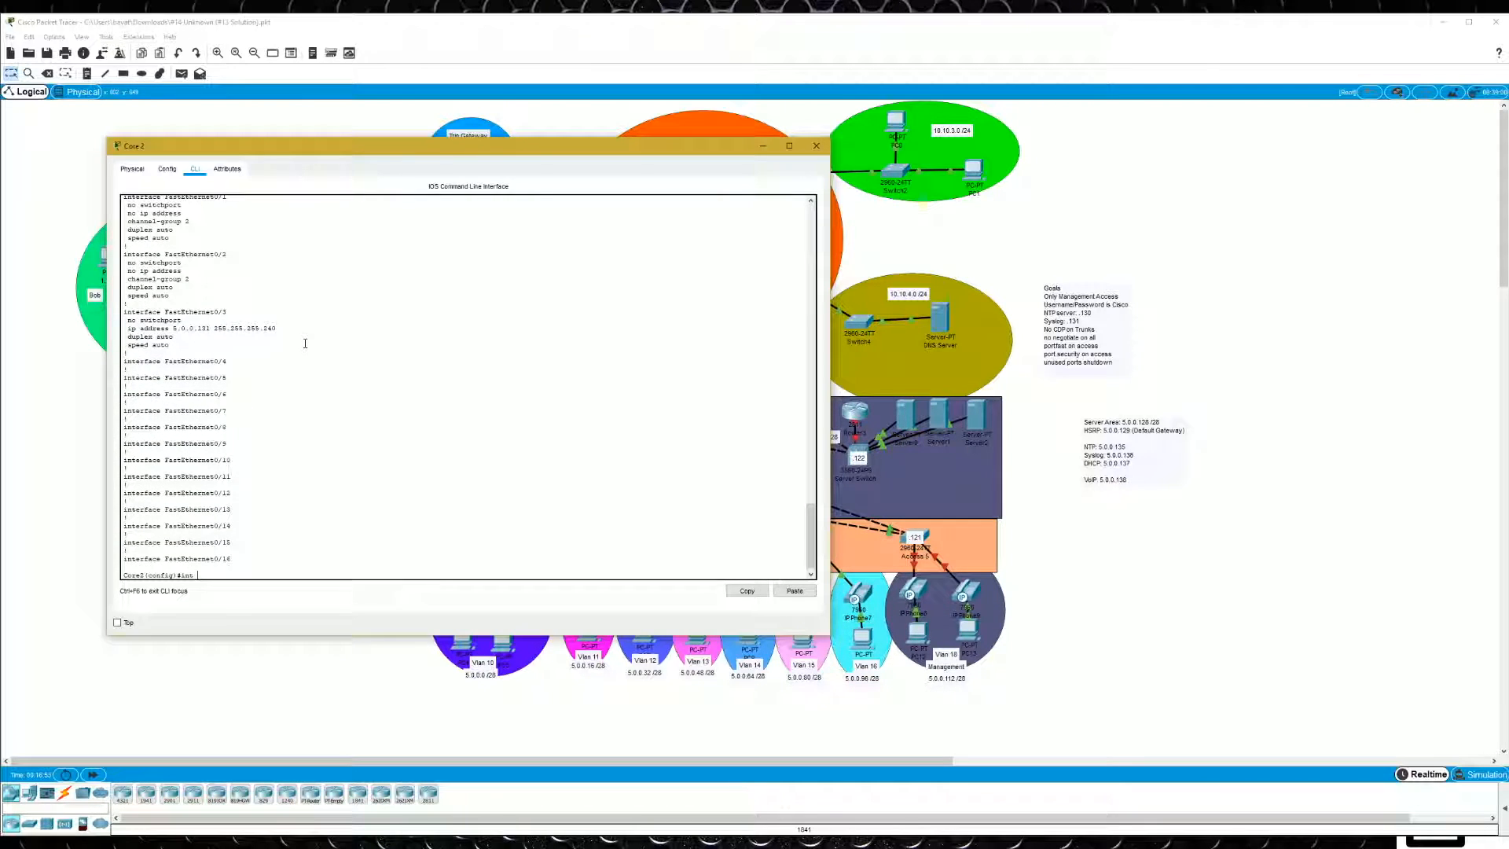
- On Core 2's interface fa 0/3, configure standby group 99 with the virtual IP 5.0.0.129
type("int fa 0/3")
key("Return")
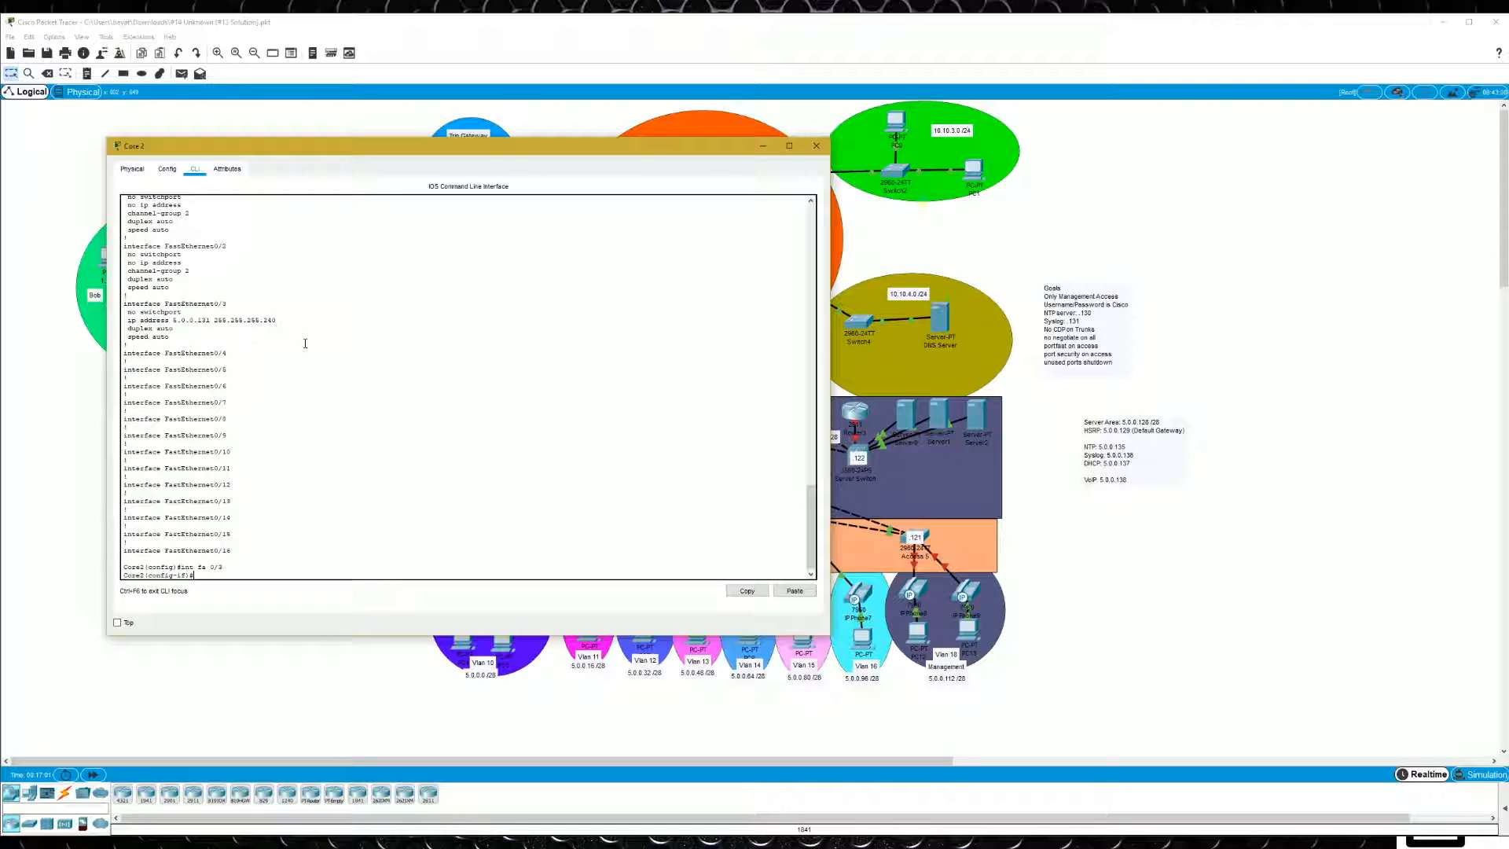
type("stad")
key("BackSpace")
type("n")
key("Tab")
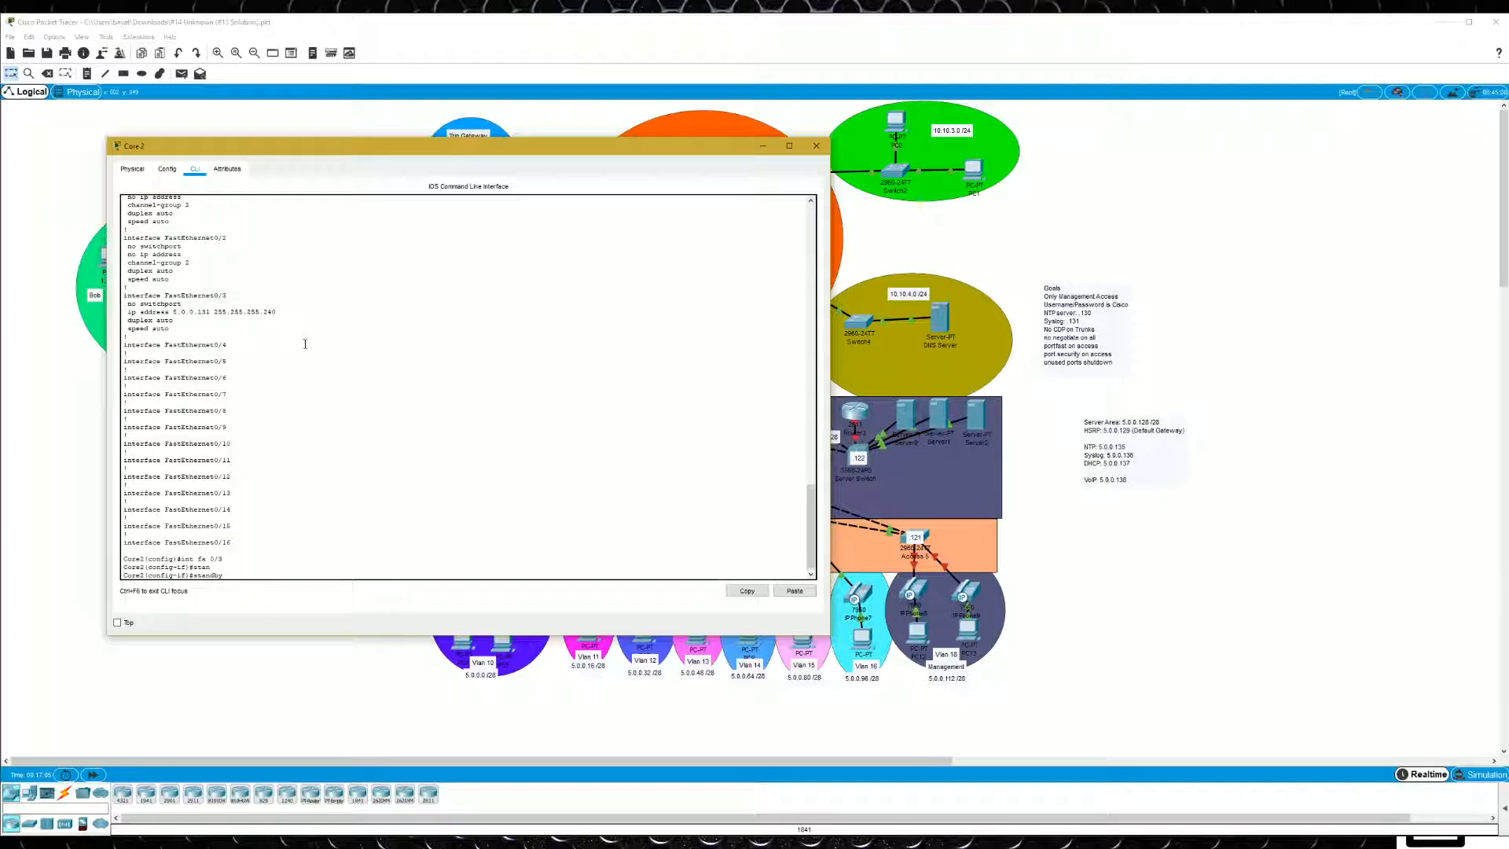
type("99 ip 5.0.0.129 ?")
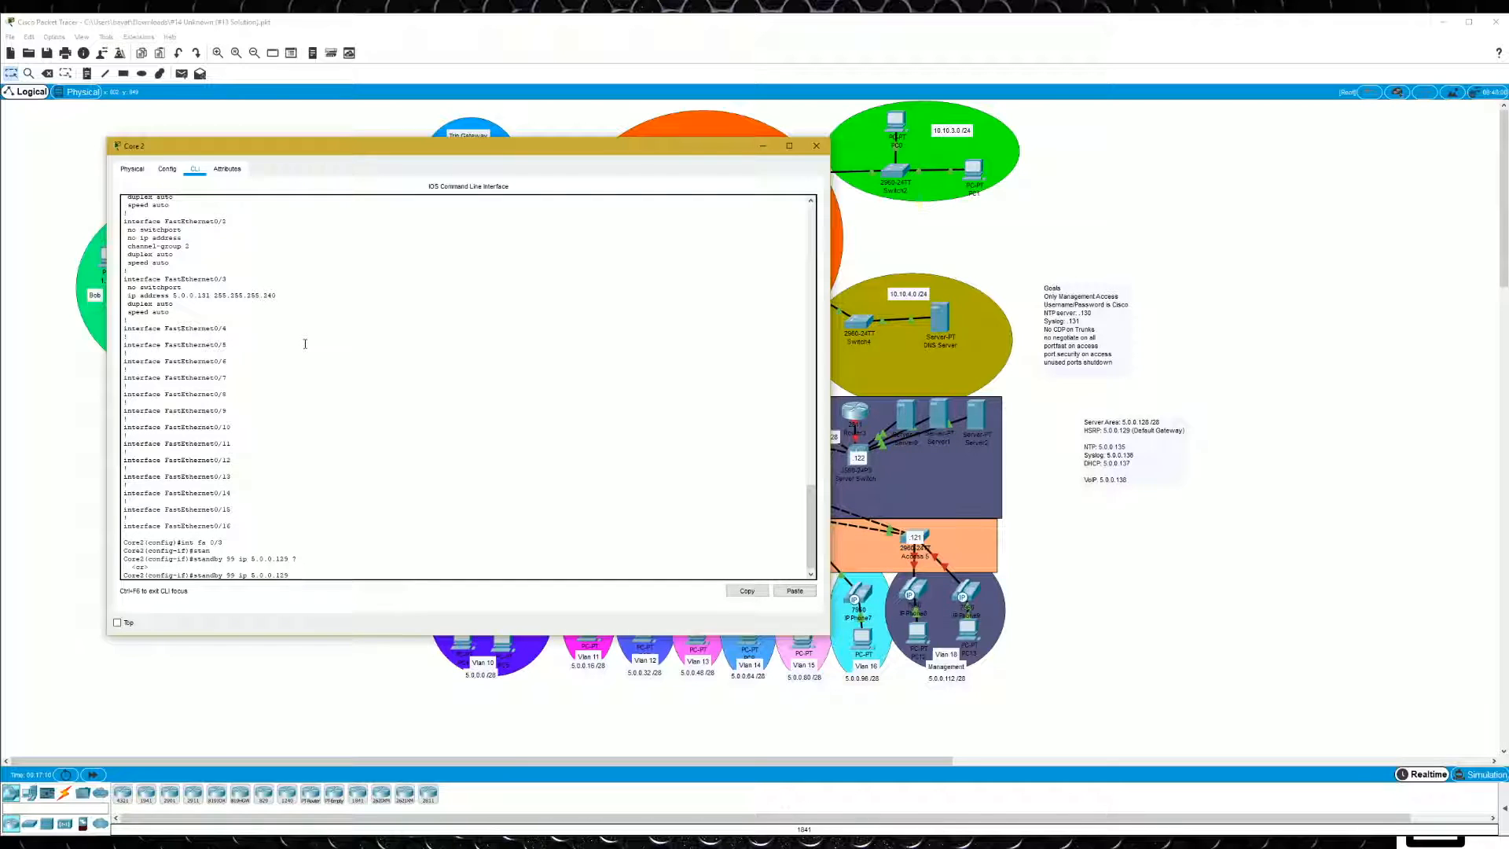
key("Return")
- Set the priority of standby group 99 on Core 2 to 55
type("standby 99 ")
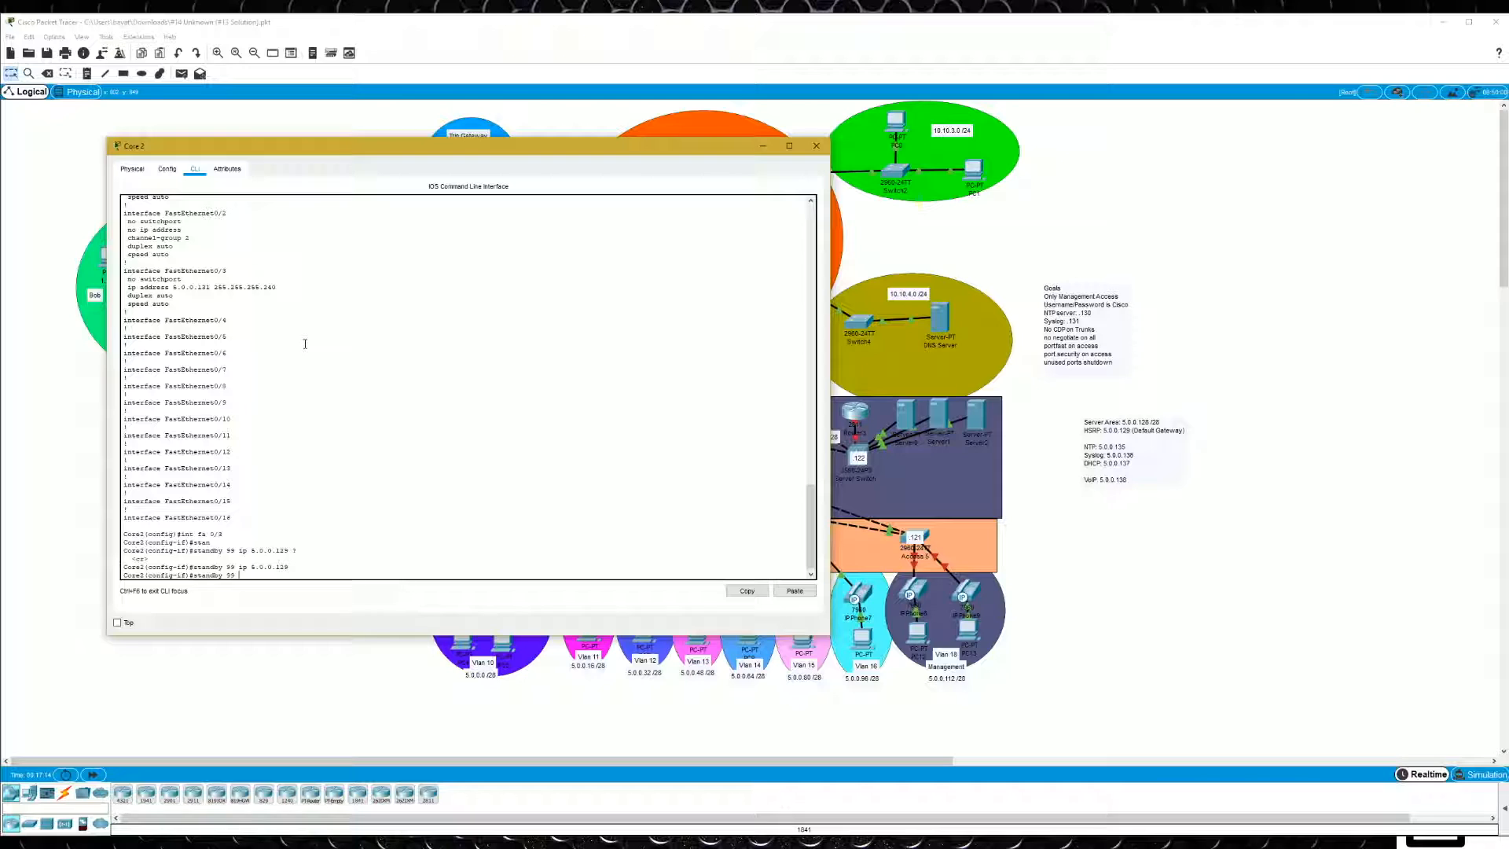
type("pri")
key("Tab")
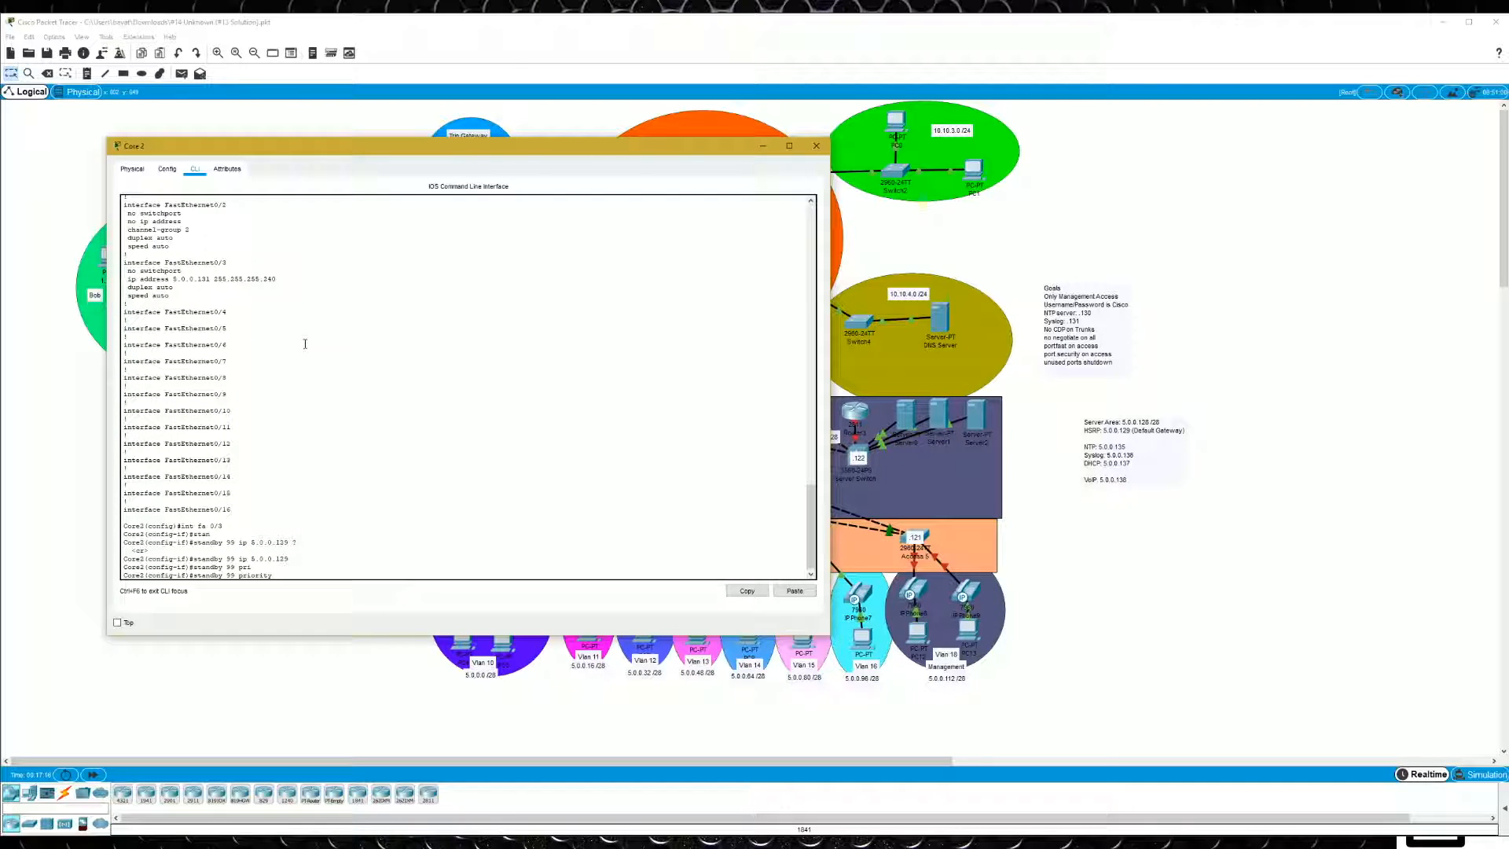
type("55 ?")
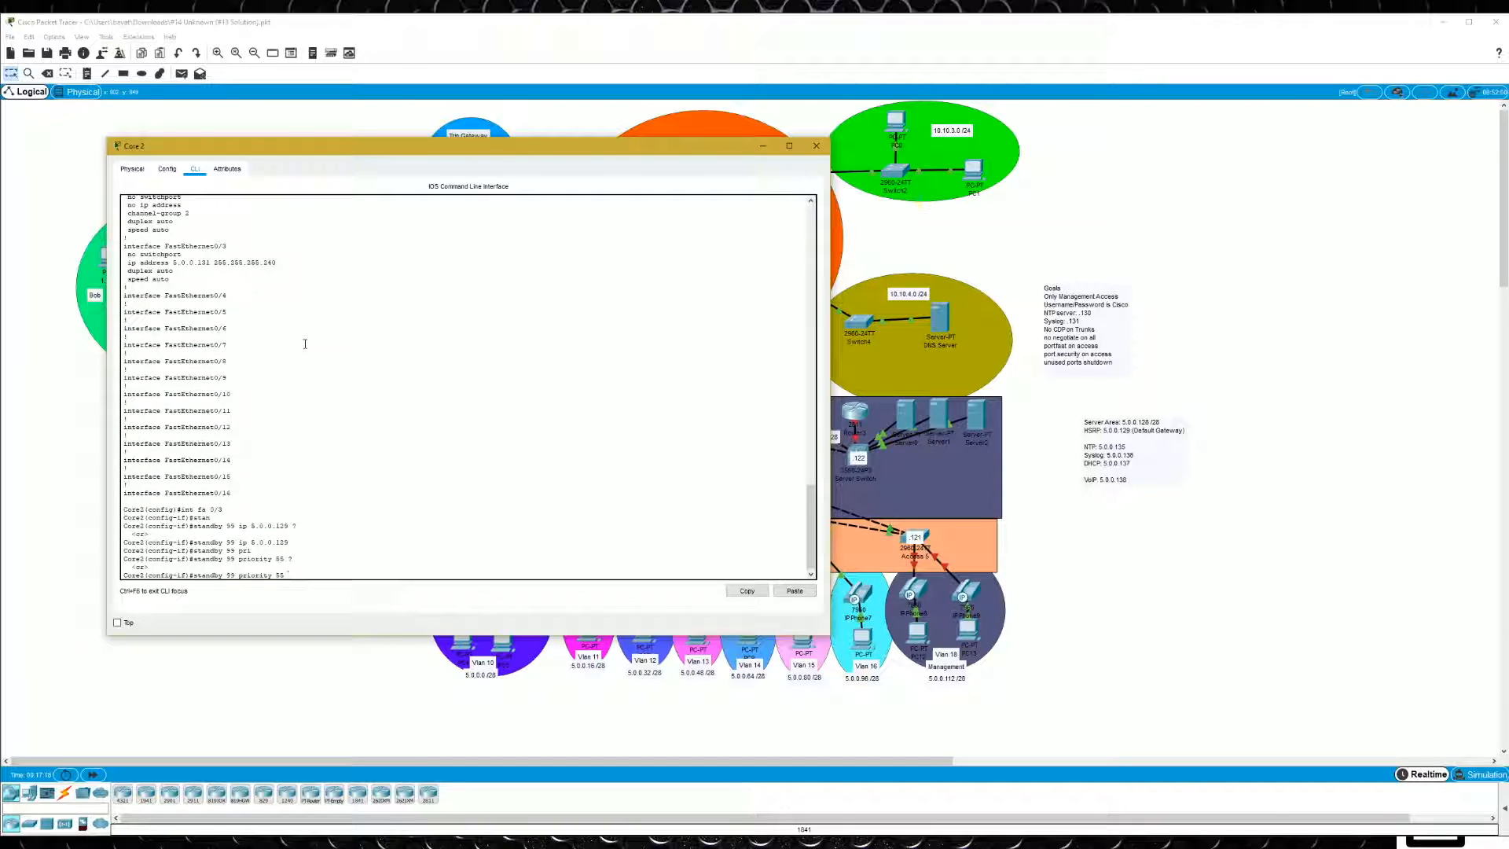
key("Return")
- Enable preempt for standby group 99 on Core 2 and save the configuration
type("stand")
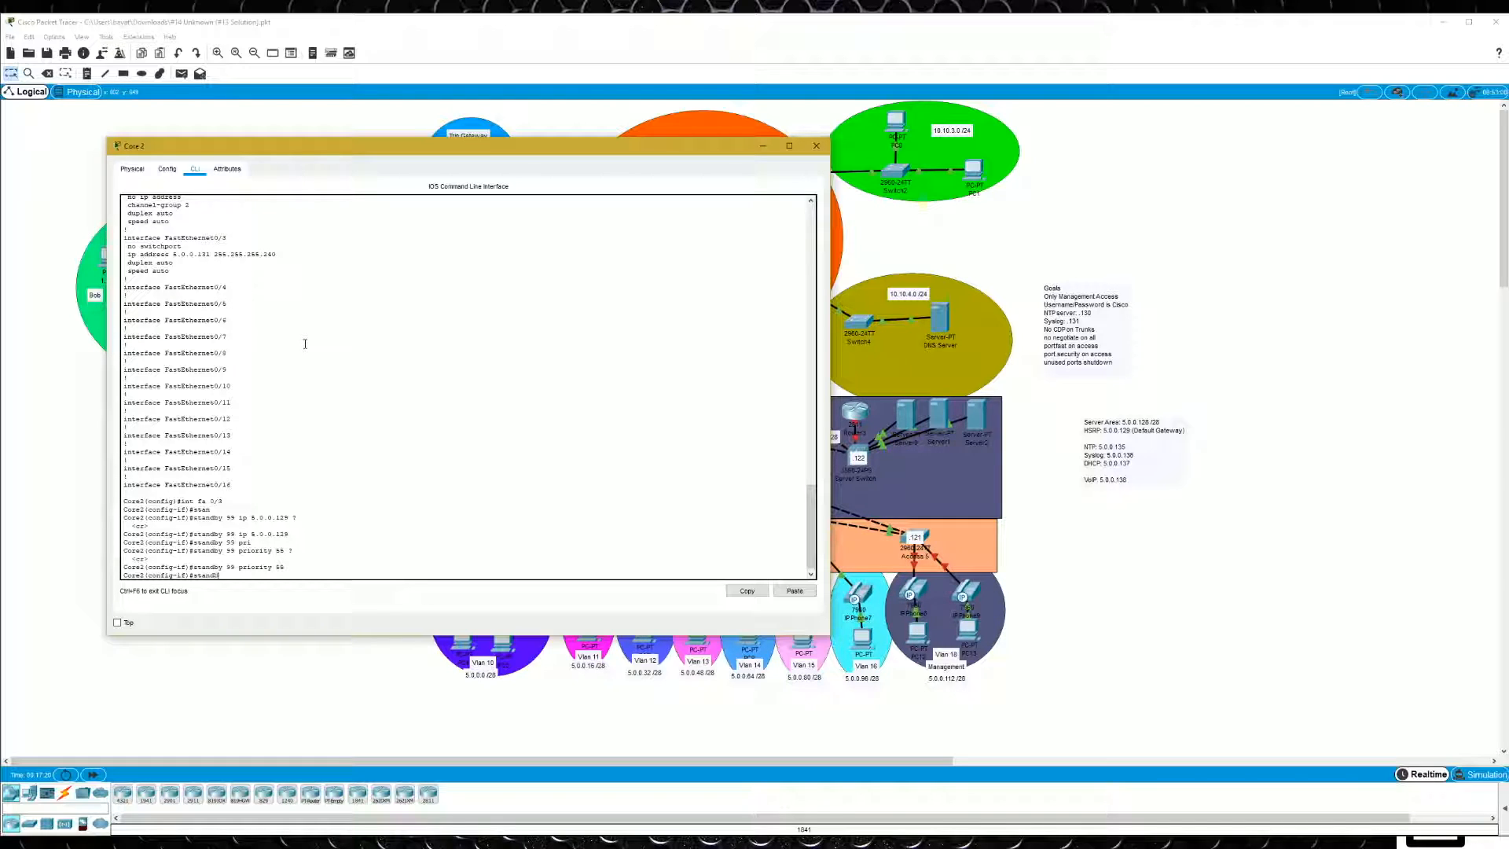
type("by 99 pre")
key("Tab")
key("Return")
type("do w")
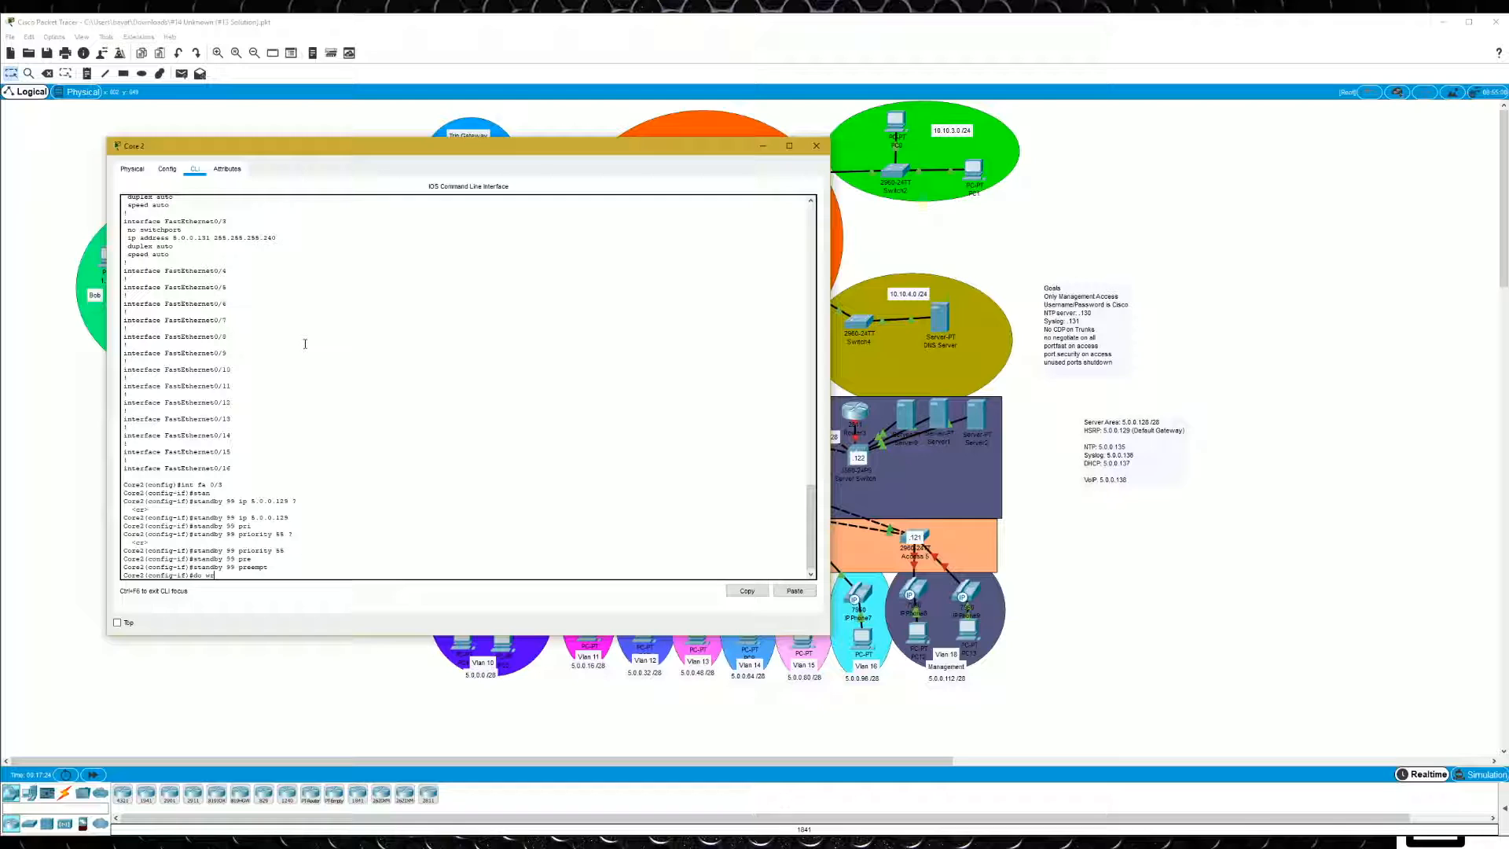
type("r")
key("Return")
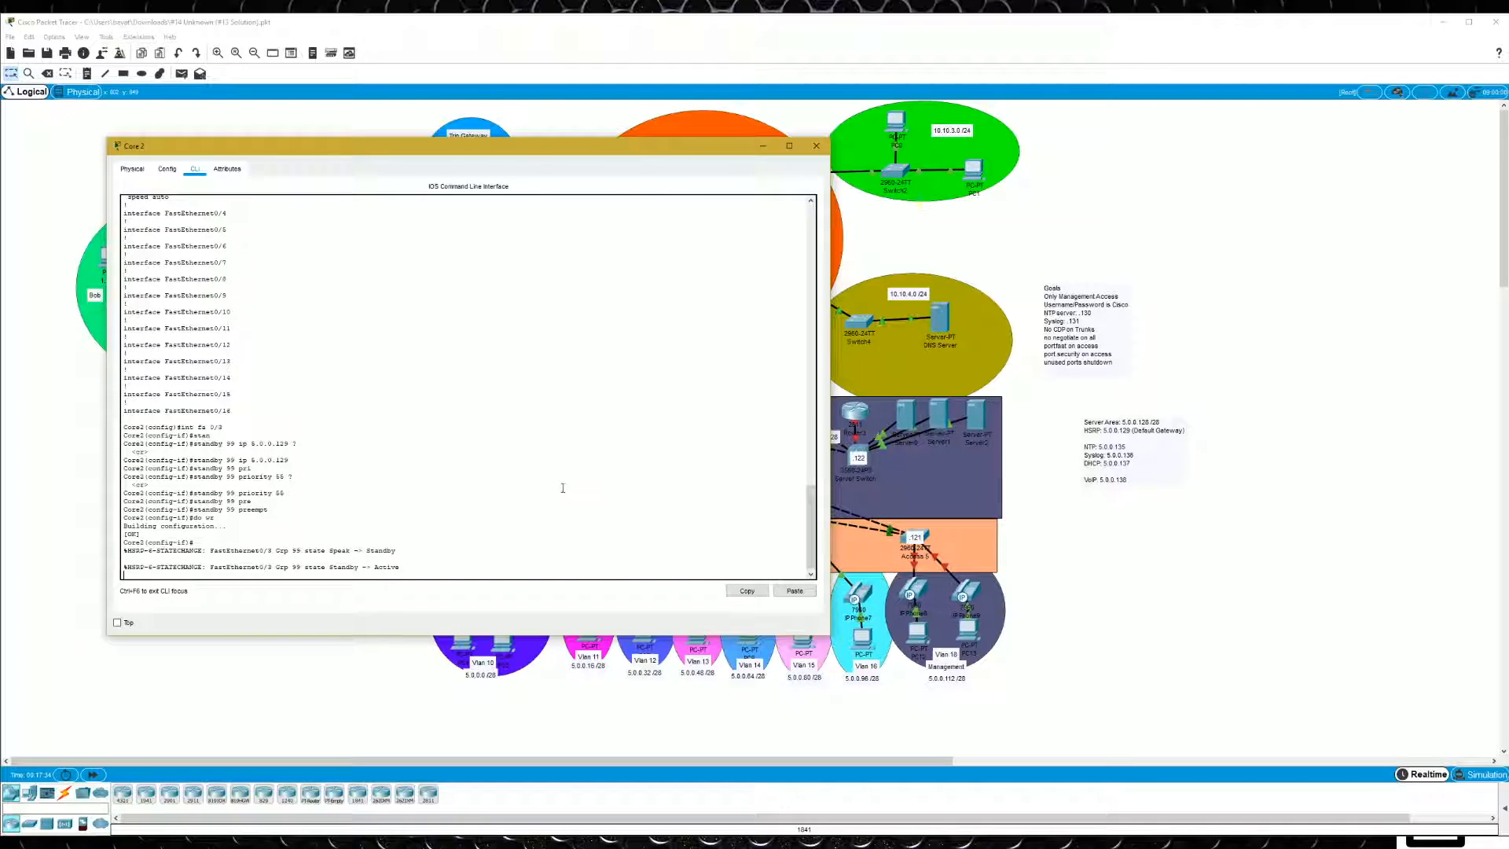
- Open the command line of the Core 1 switch and enter configuration mode for interface fa 0/3
left_click_drag(666, 150, 564, 80)
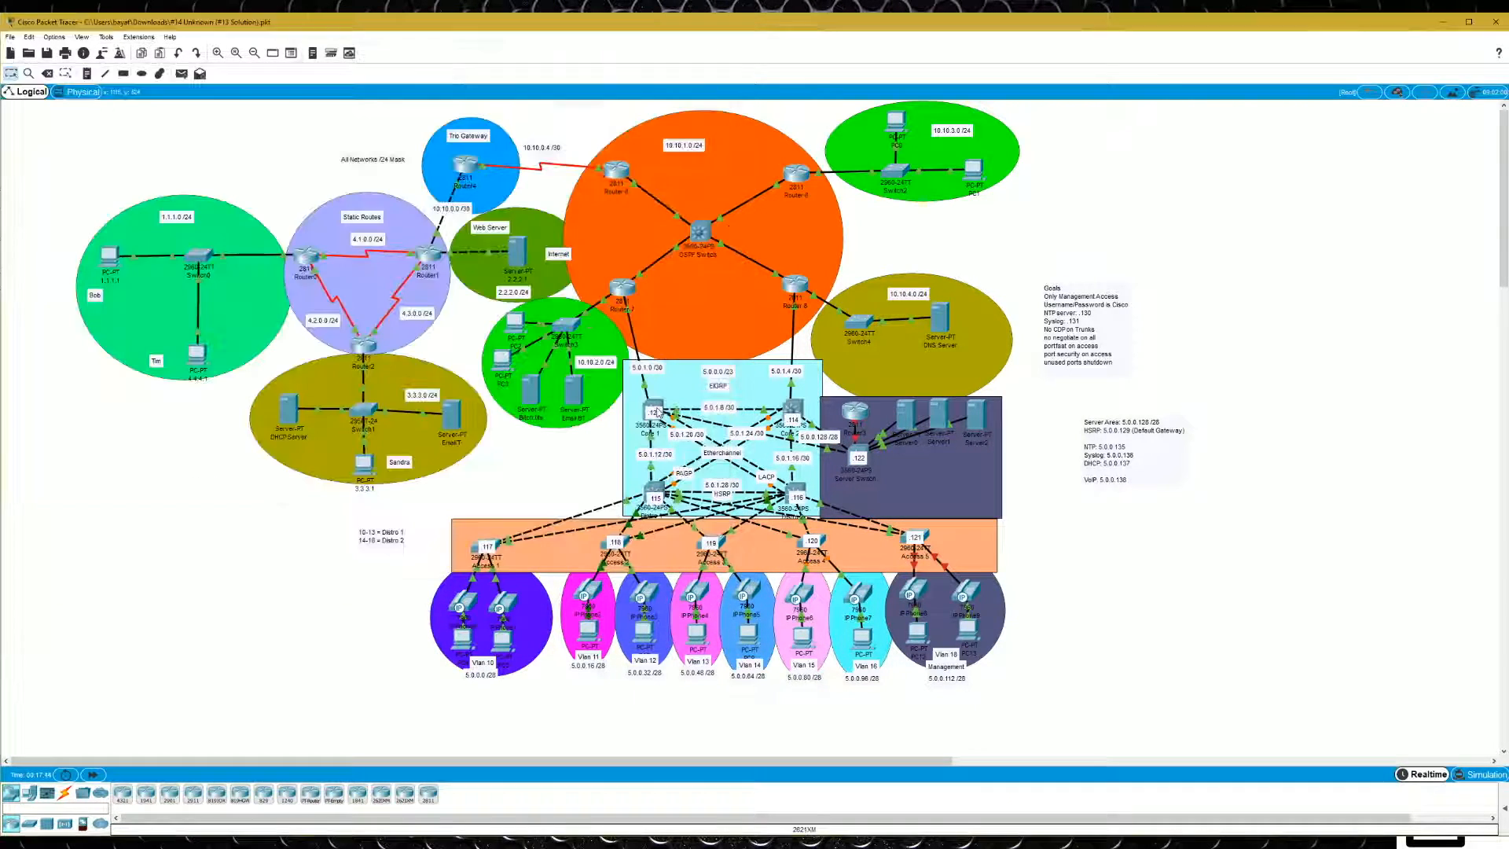
left_click(653, 413)
left_click(936, 275)
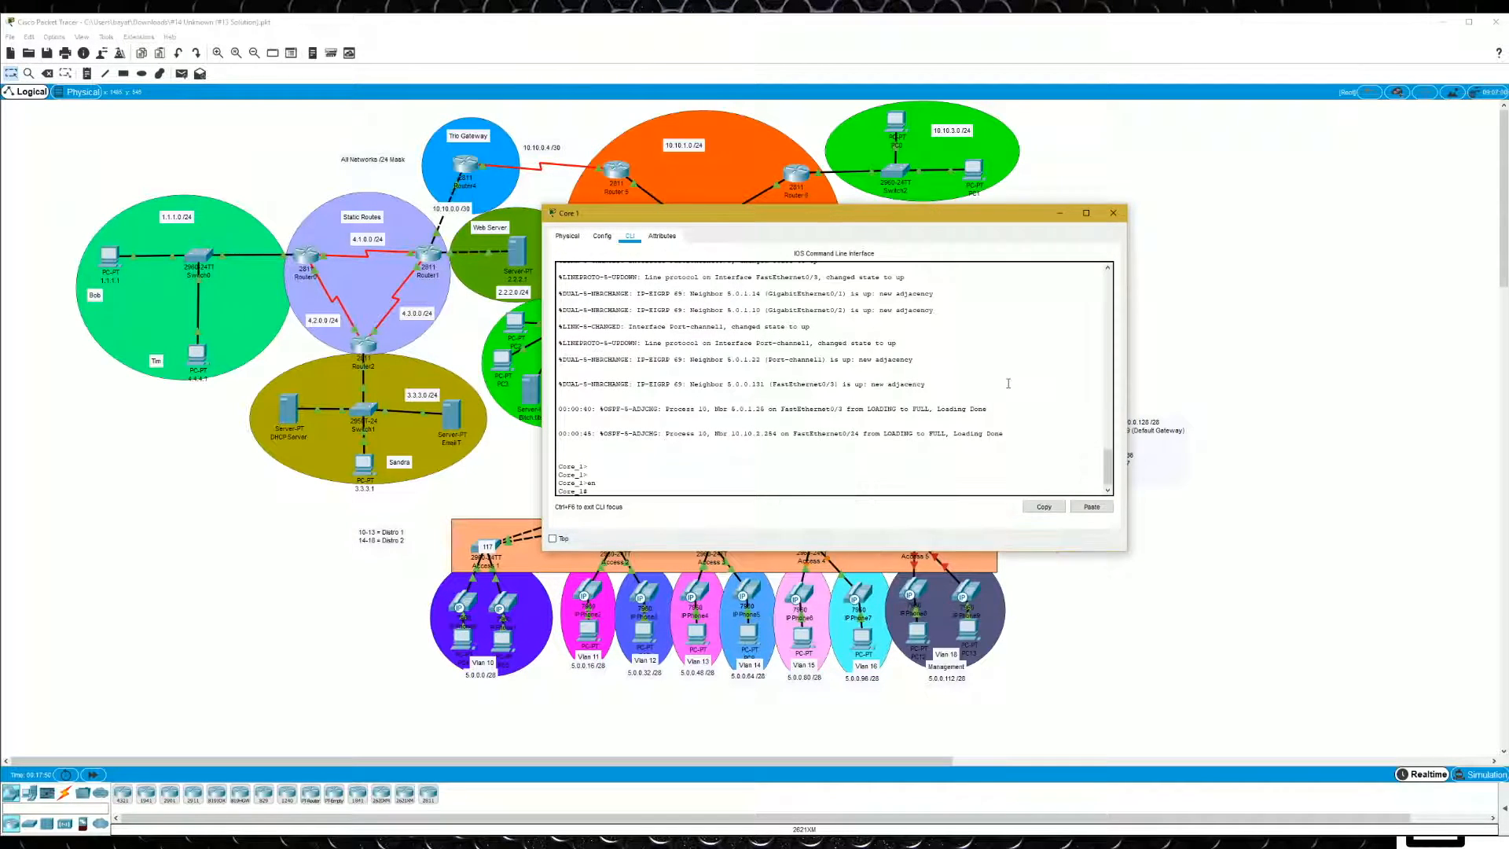
type("conf t")
key("Return")
type("int fa")
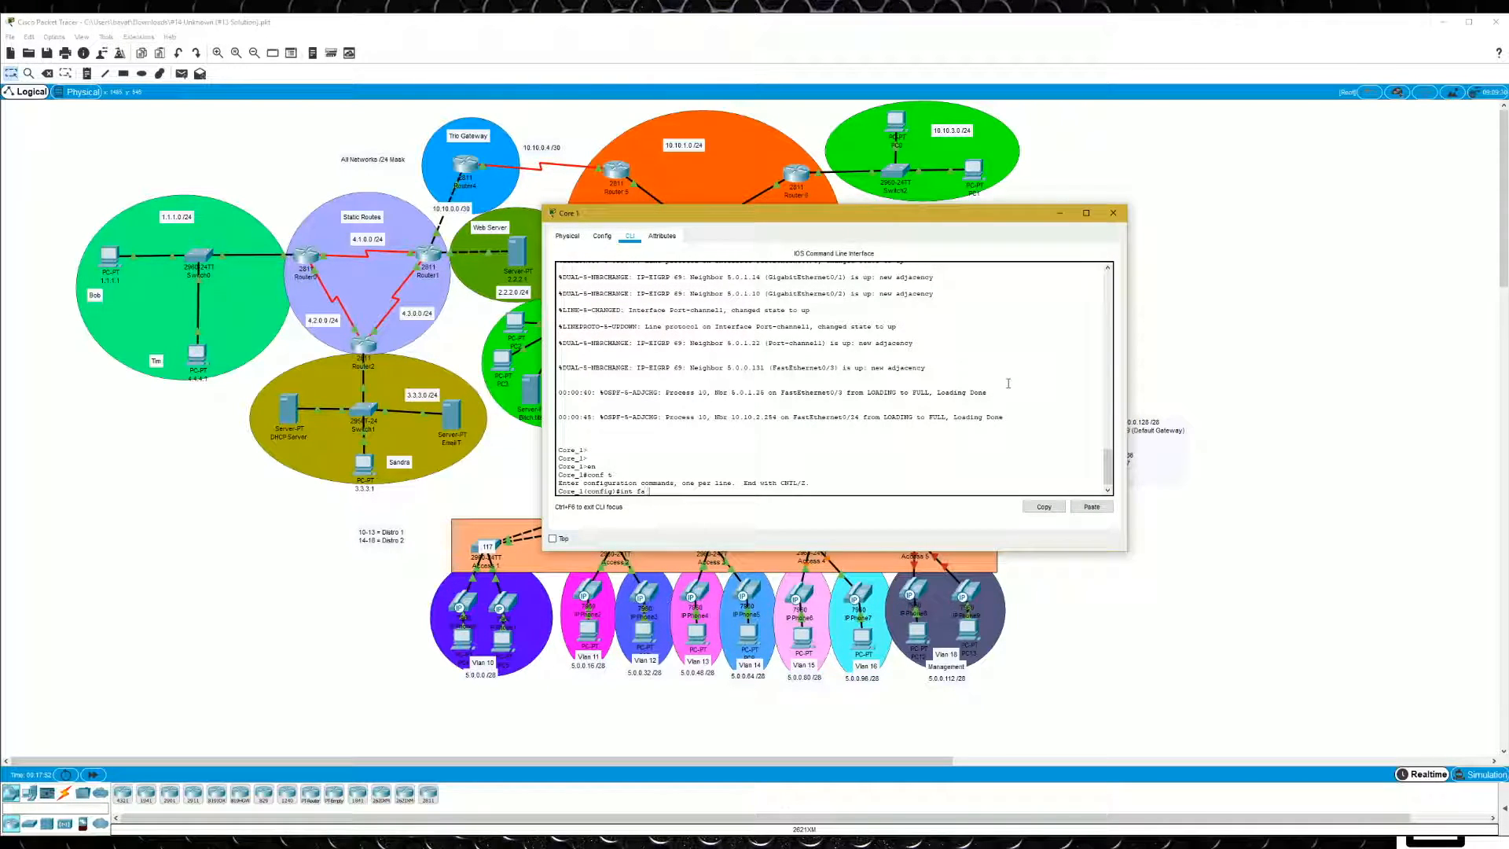
type(" 0/3")
key("Return")
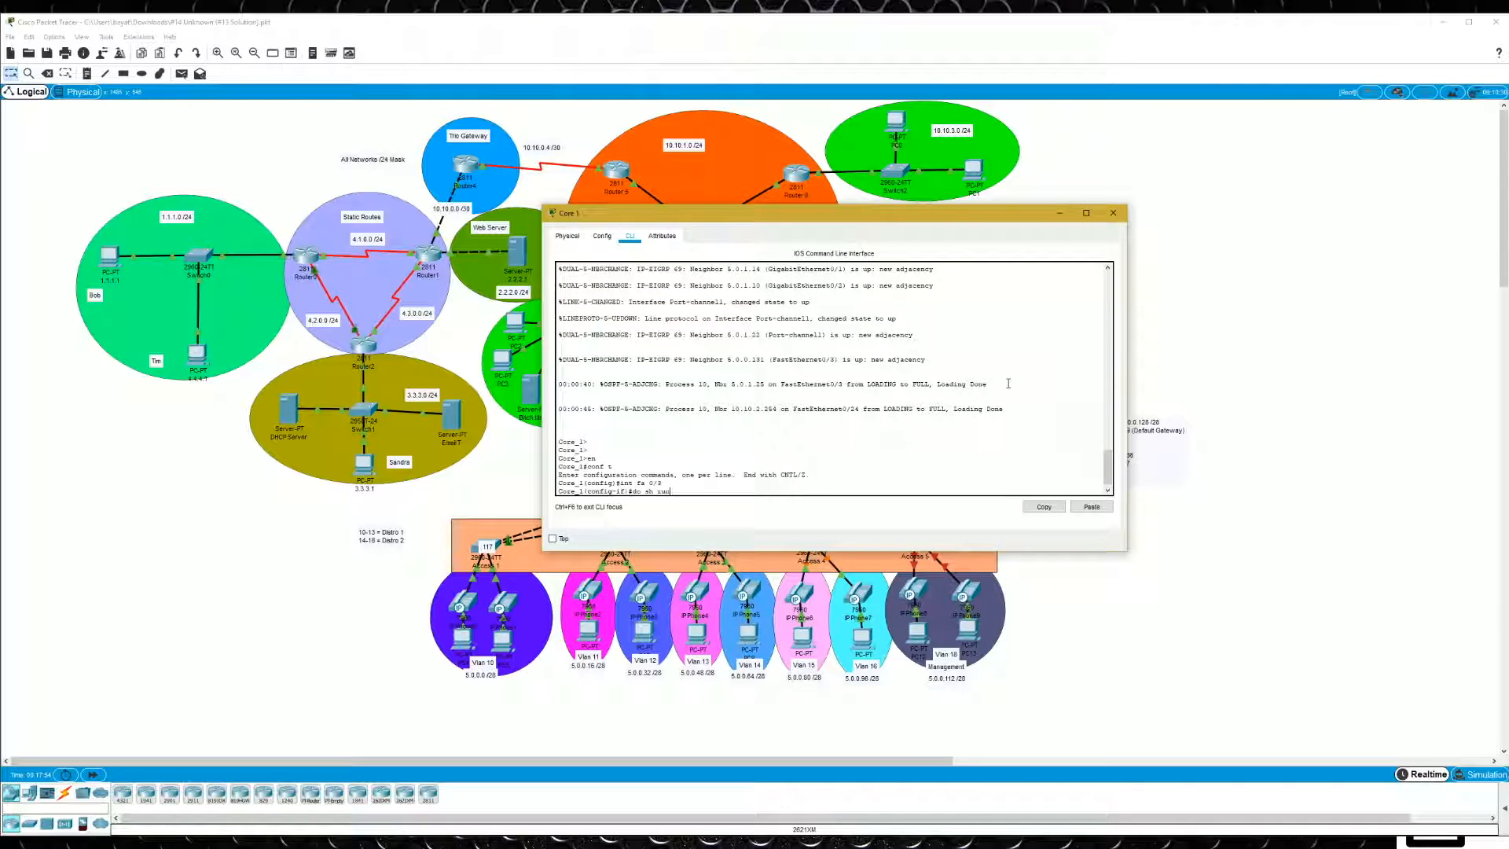
- Display Core 1's running configuration and examine the FastEthernet0/3 settings
type("do sh run")
key("Return")
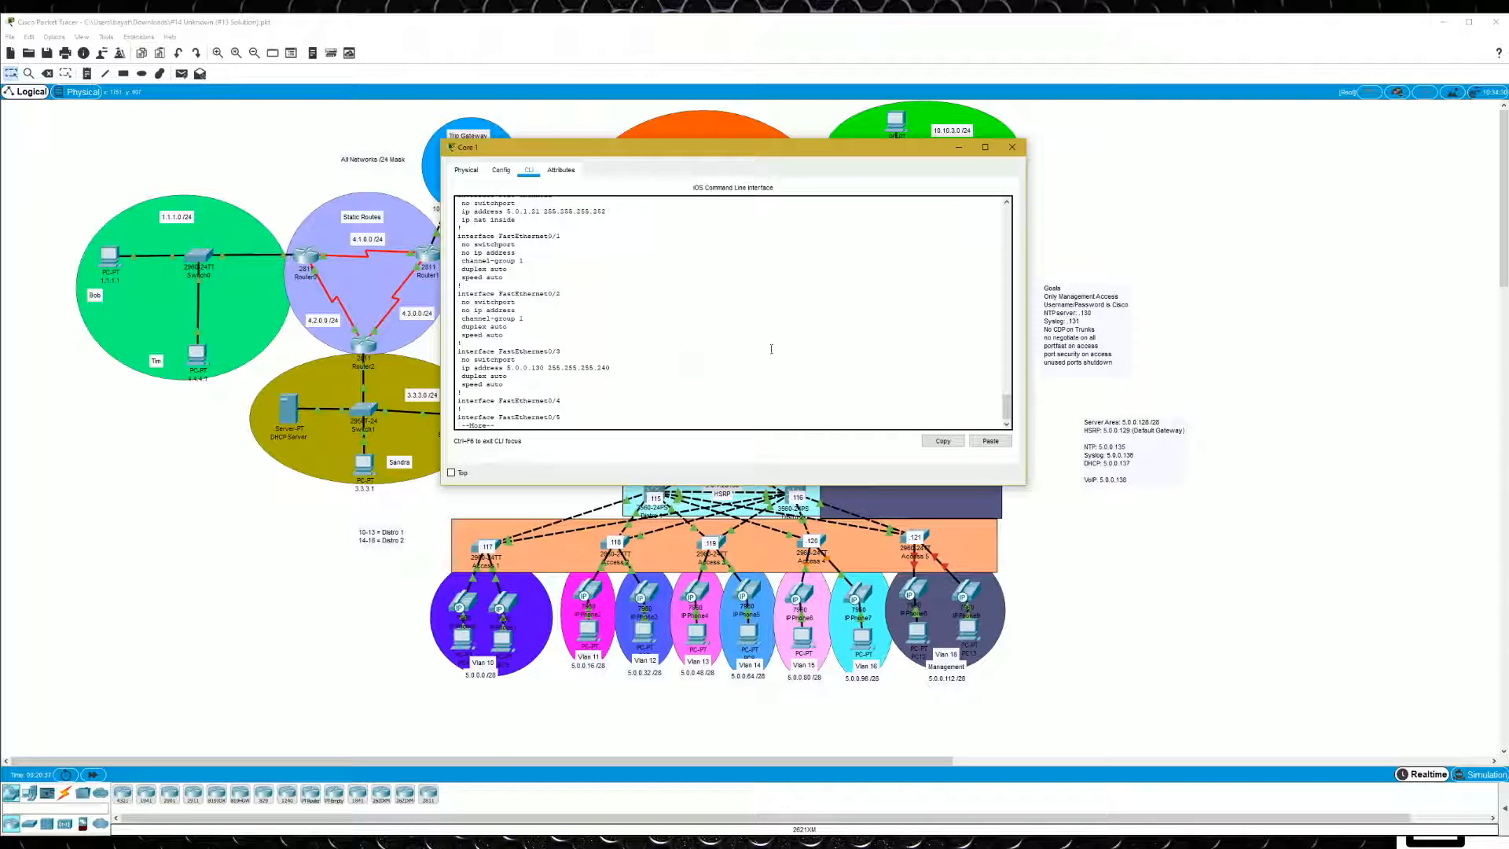
key("q")
- On Core 1's interface fa 0/3, configure standby group 99 with the virtual IP 5.0.0.129
type("int fa 0/3")
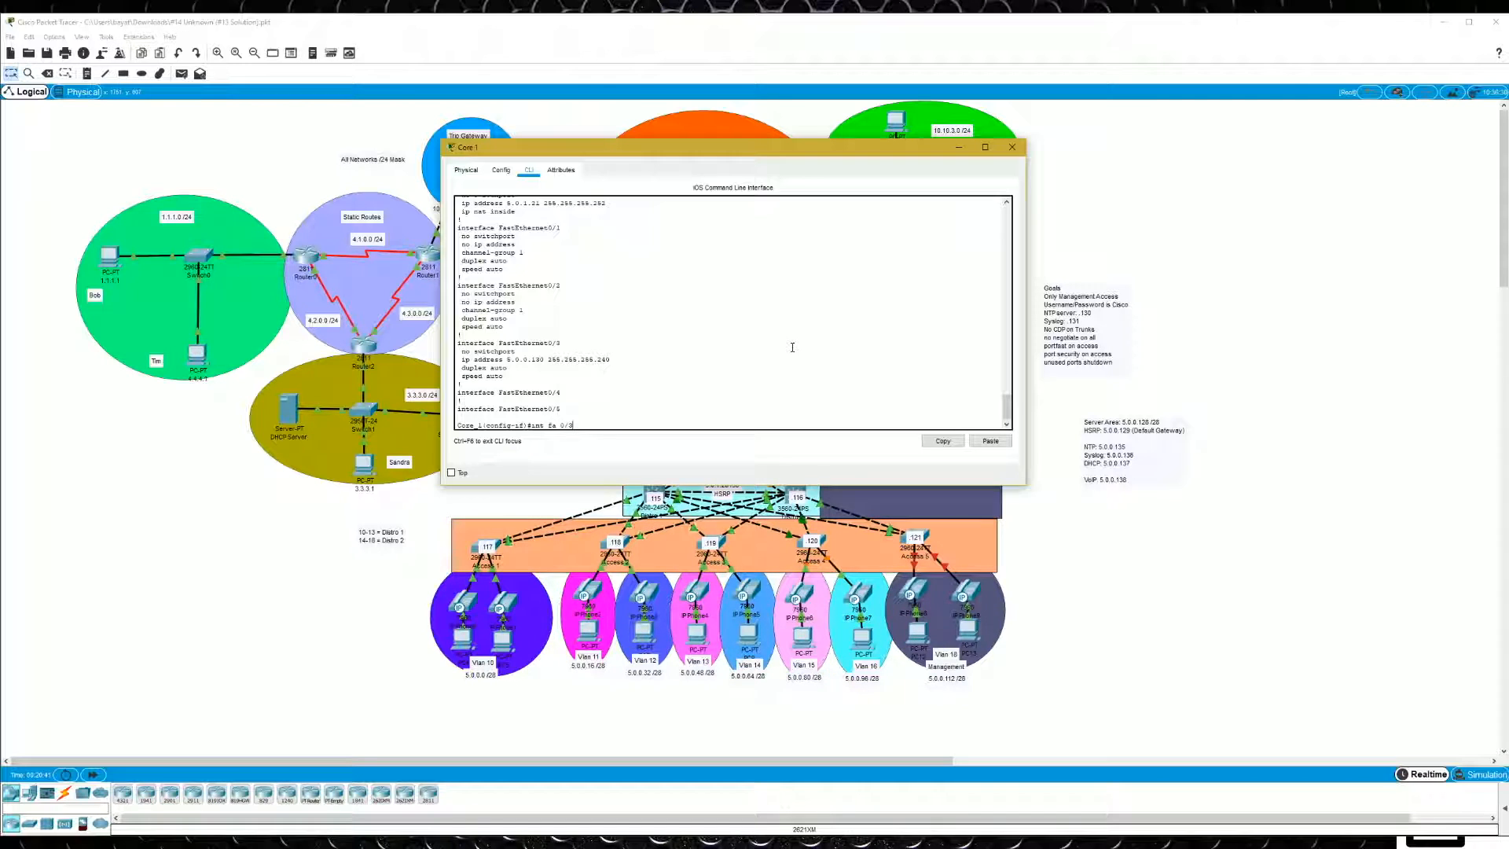
key("Return")
type("sta")
key("Tab")
type("99 ip")
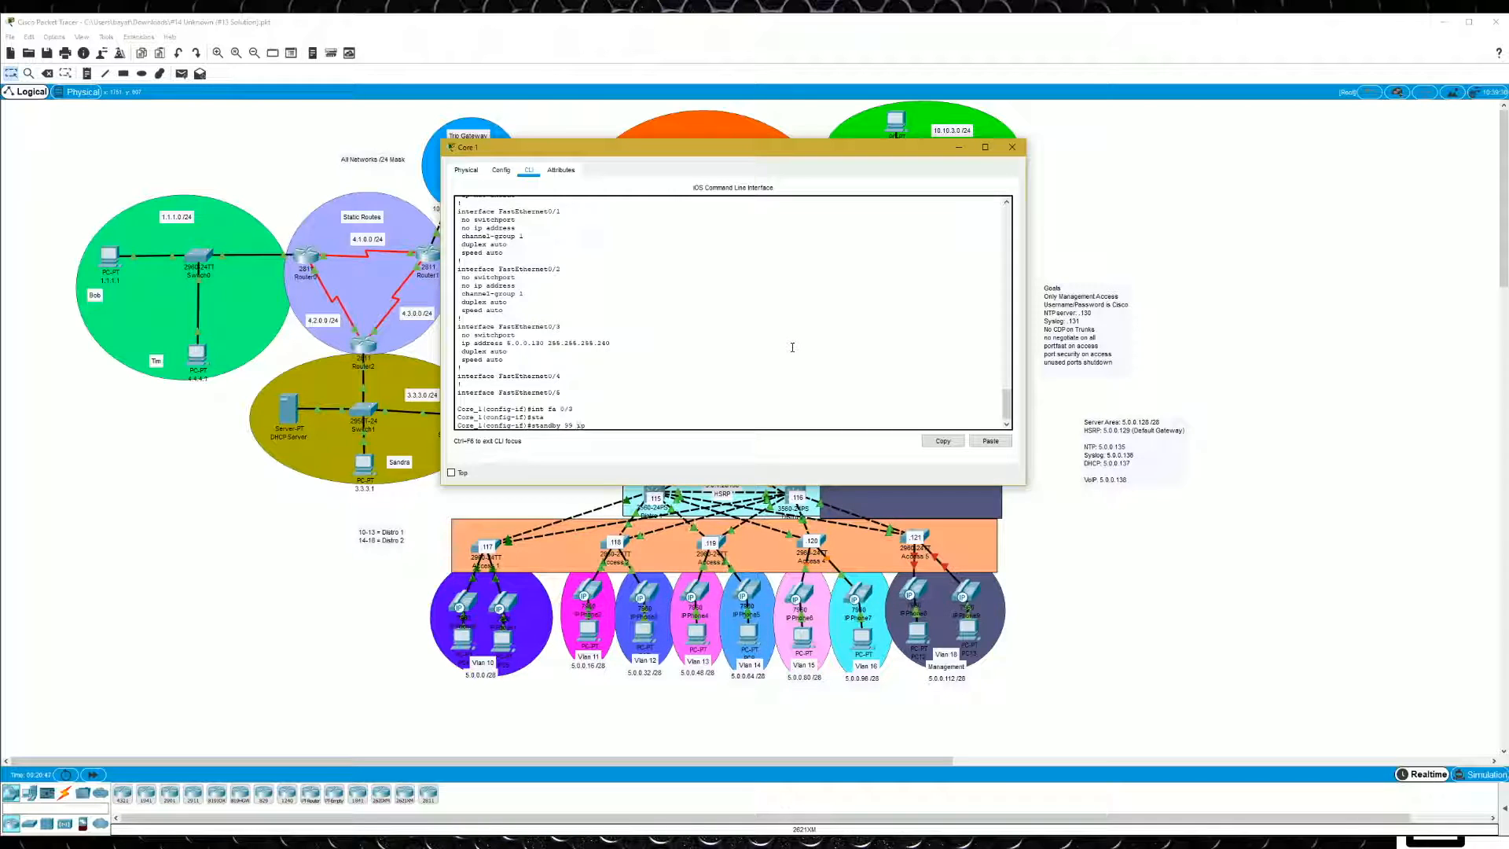
type(" 5.0.0.129")
key("Return")
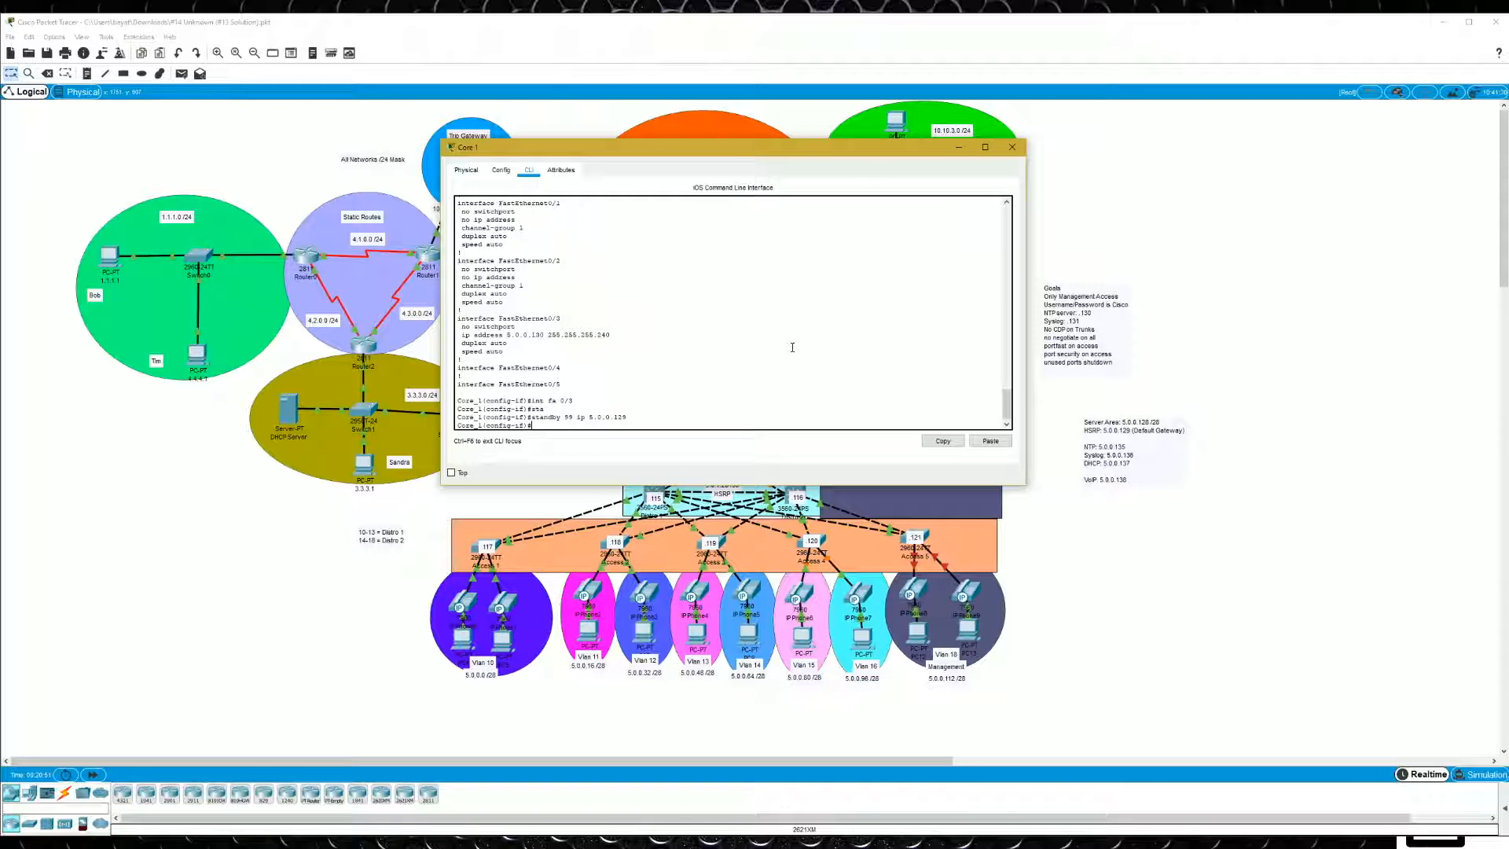
- Enable preempt for standby group 99 on Core 1's interface fa 0/3
type("stadn")
key("BackSpace")
key("BackSpace")
key("Tab")
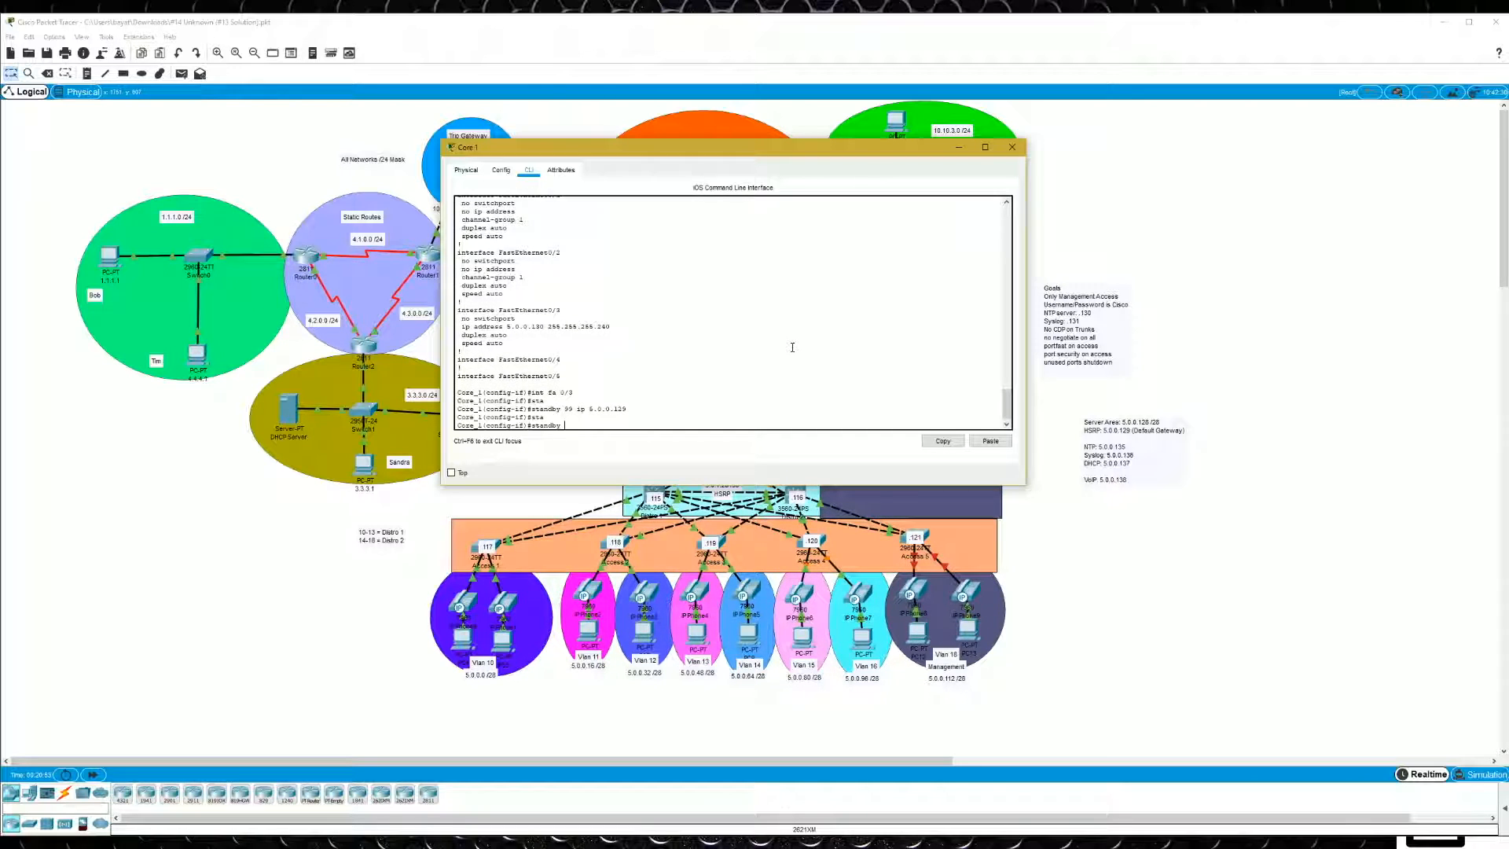
type("0")
type("9 pre")
key("Tab")
key("Return")
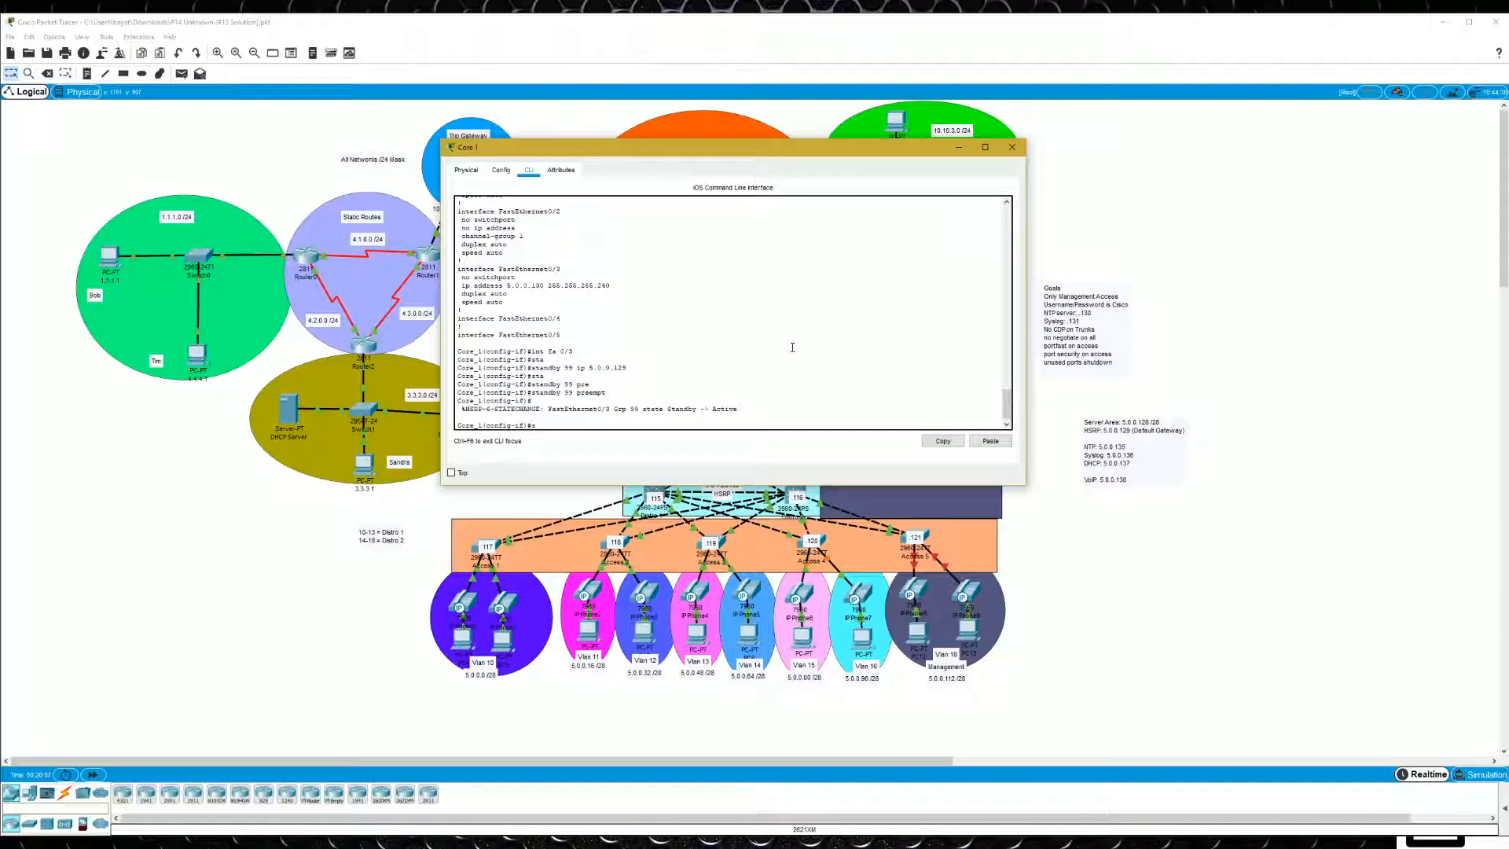
- Exit interface configuration mode on Core 1 and save the configuration
type("stad")
key("BackSpace")
type("n")
type("exit")
key("Return")
type("do wr")
key("Return")
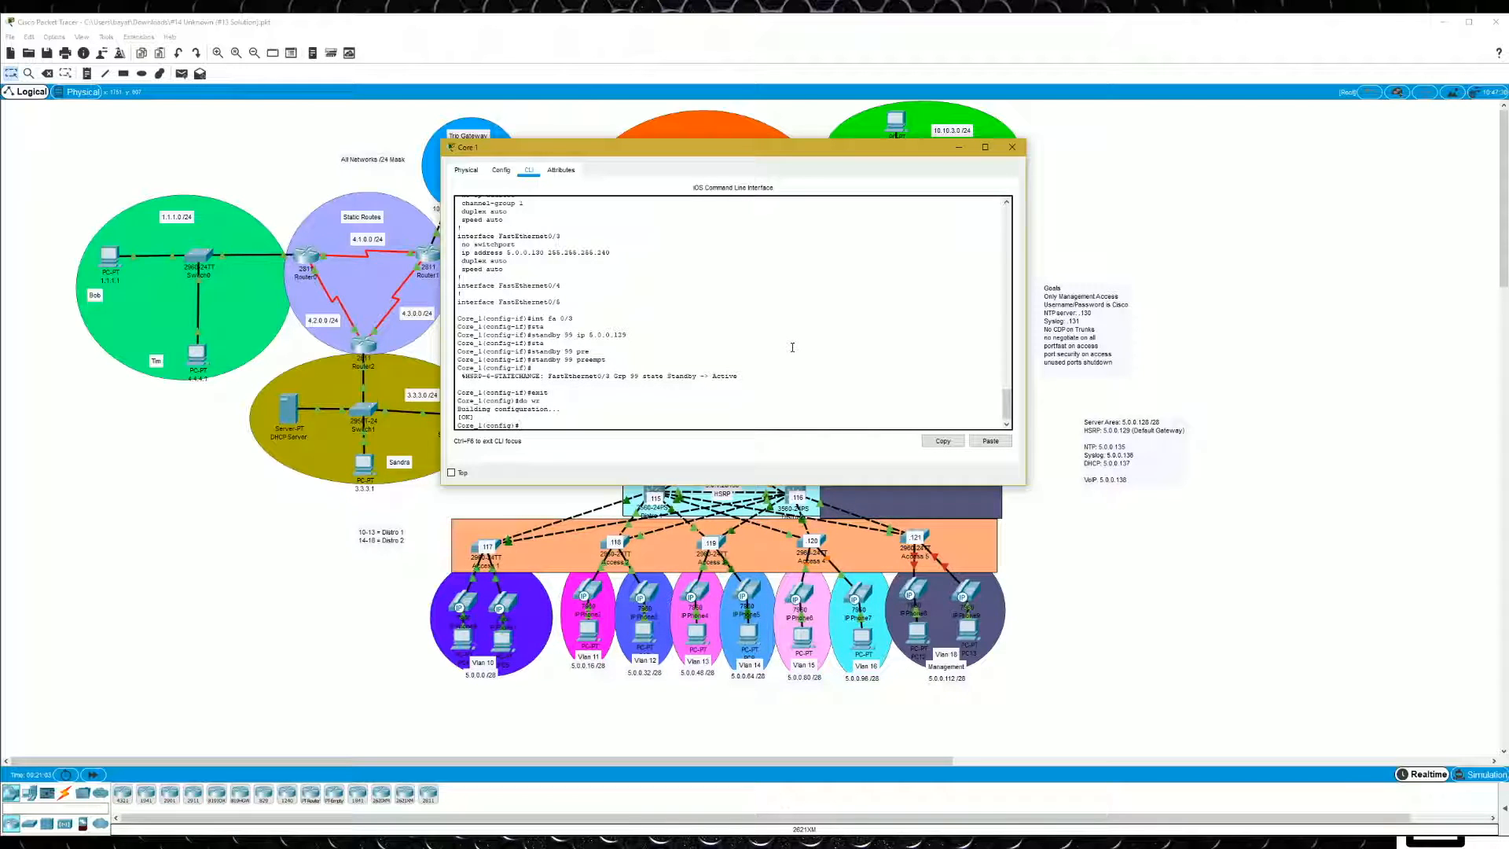
- Switch to Core 2's command line and display the brief standby status to check its HSRP role
left_click_drag(814, 147, 442, 173)
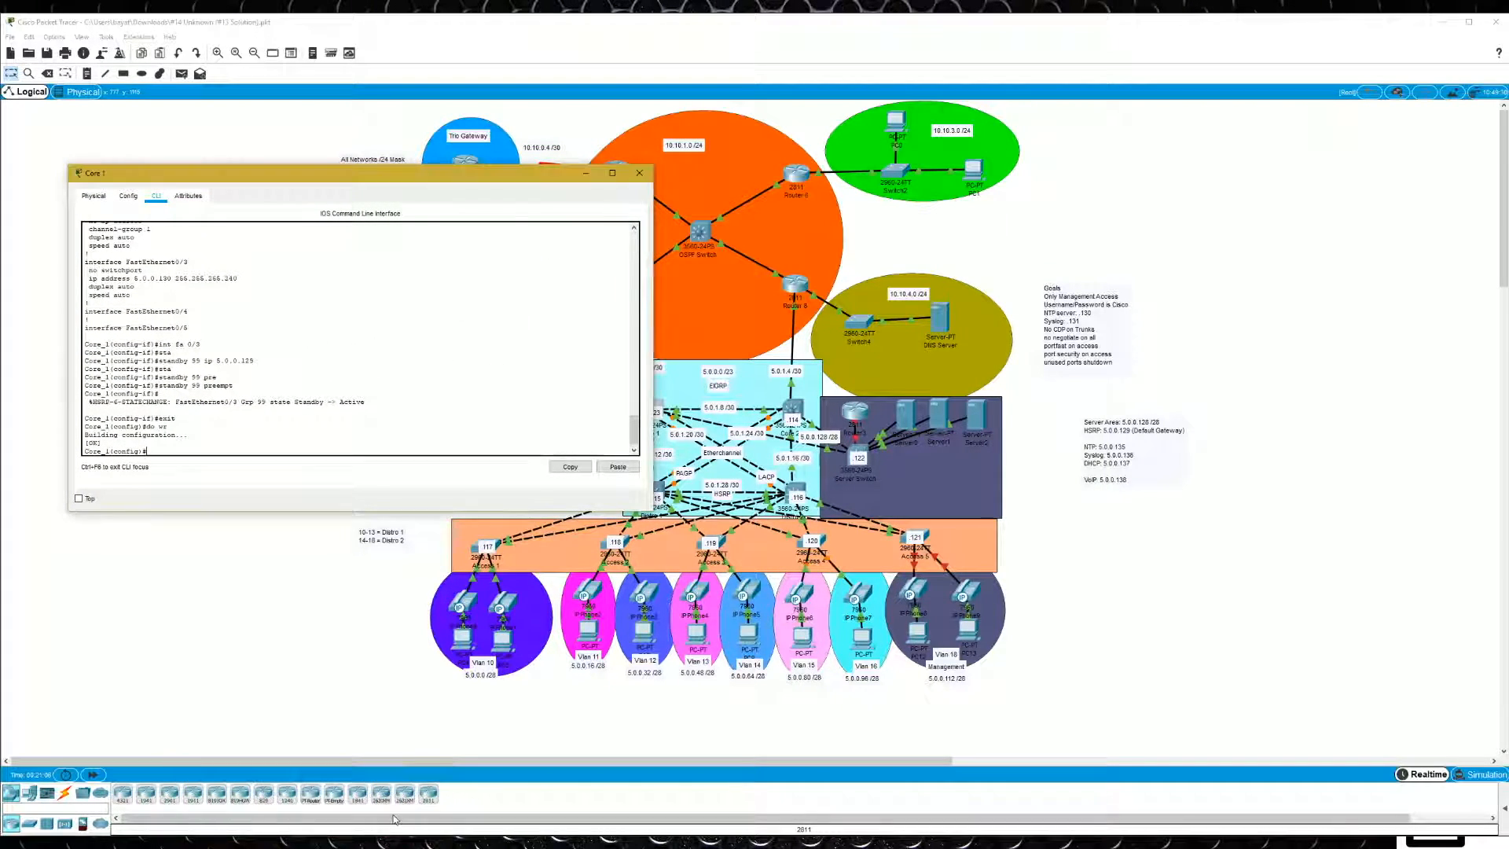
left_click(302, 842)
left_click(393, 802)
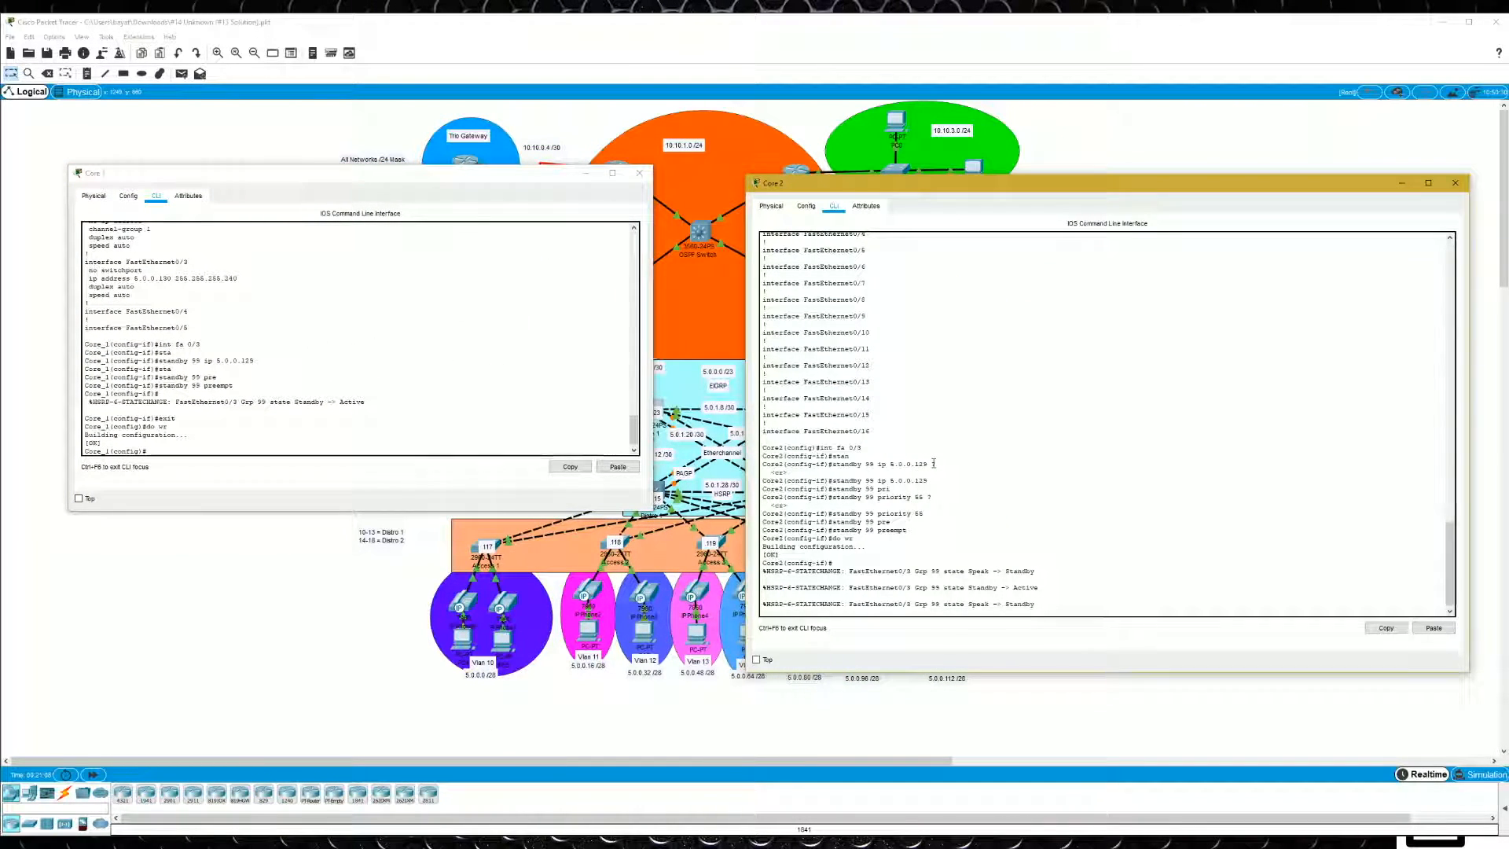
type("do sh standby br")
key("Return")
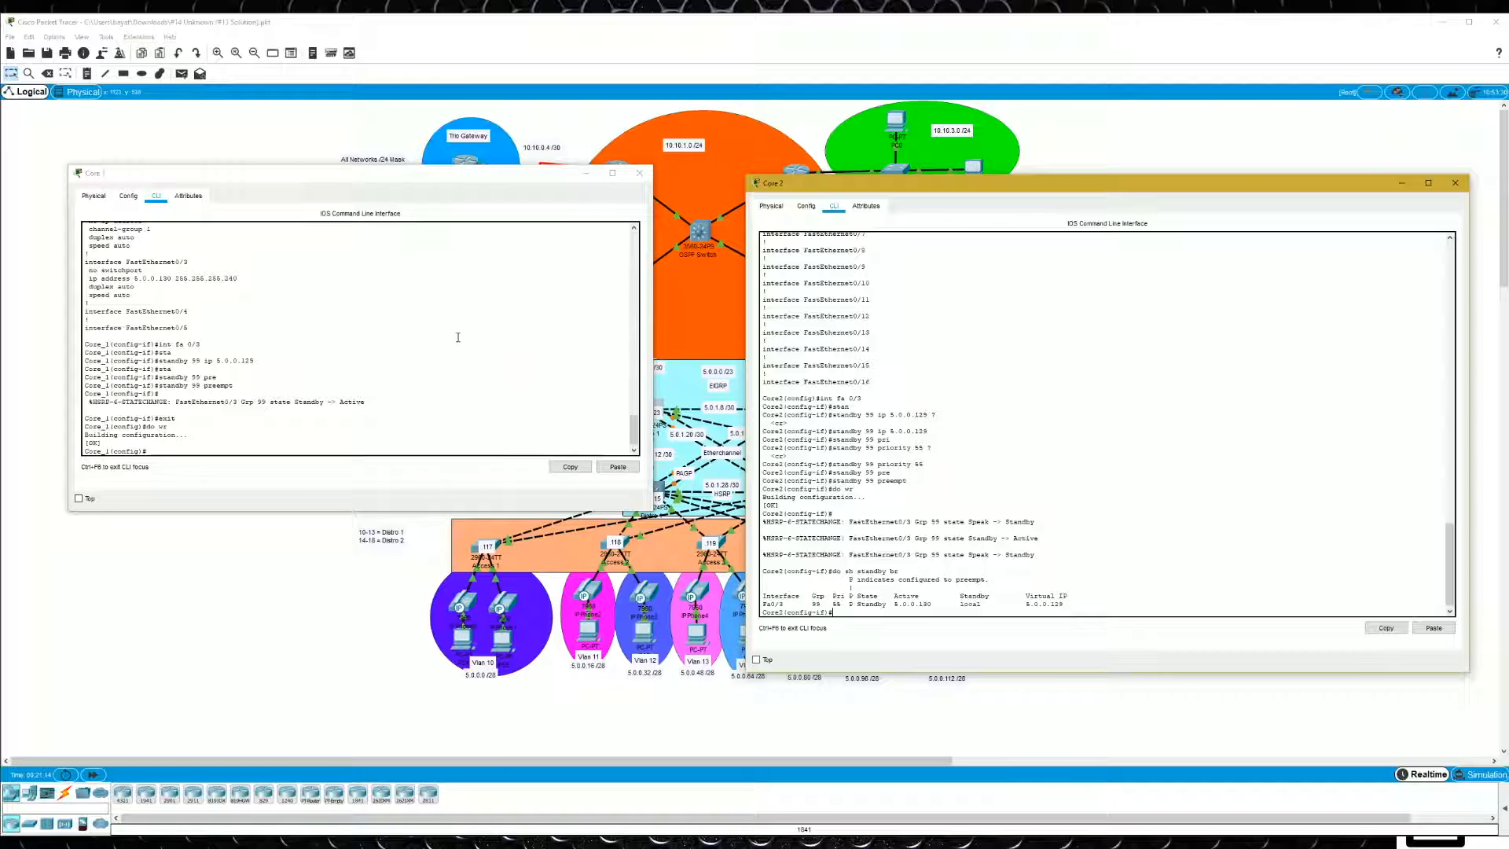
- Display the brief standby status on Core 1 to check its HSRP role, and close both switch windows
left_click(431, 327)
type("do sh ")
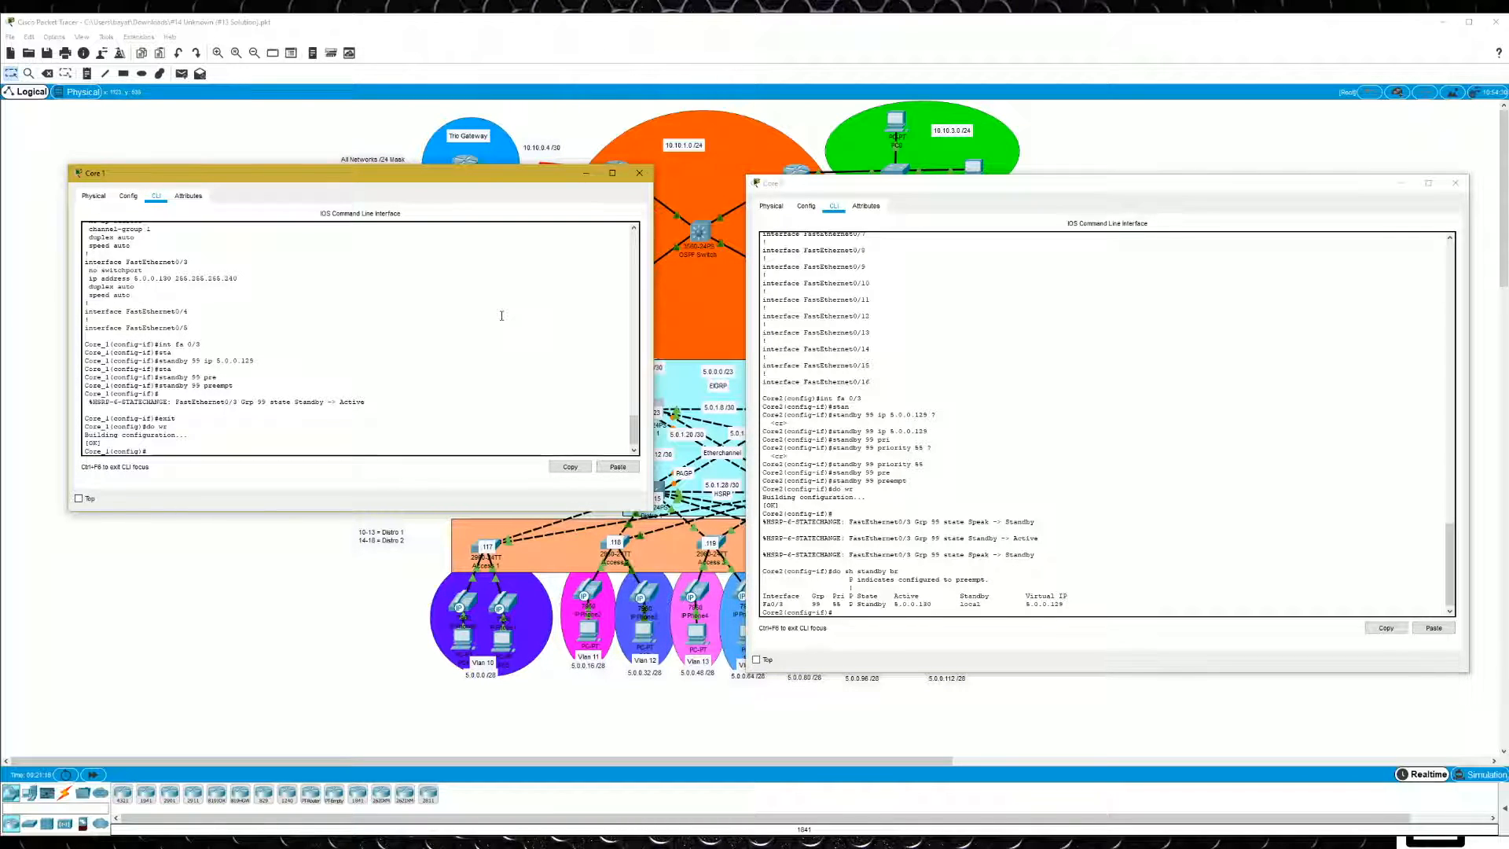
type("stan")
key("Tab")
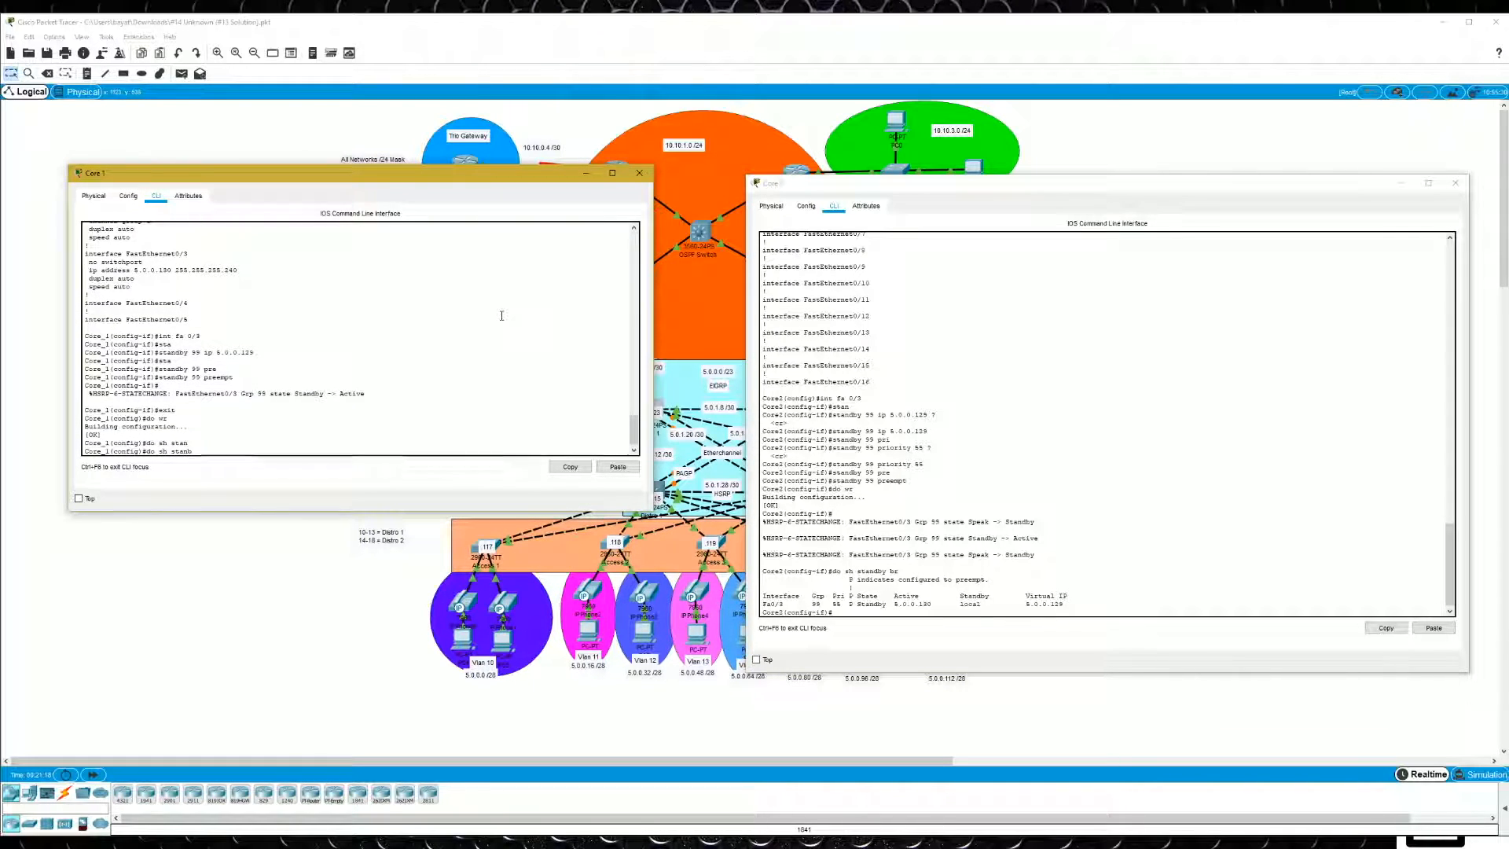
type("dby br")
key("Return")
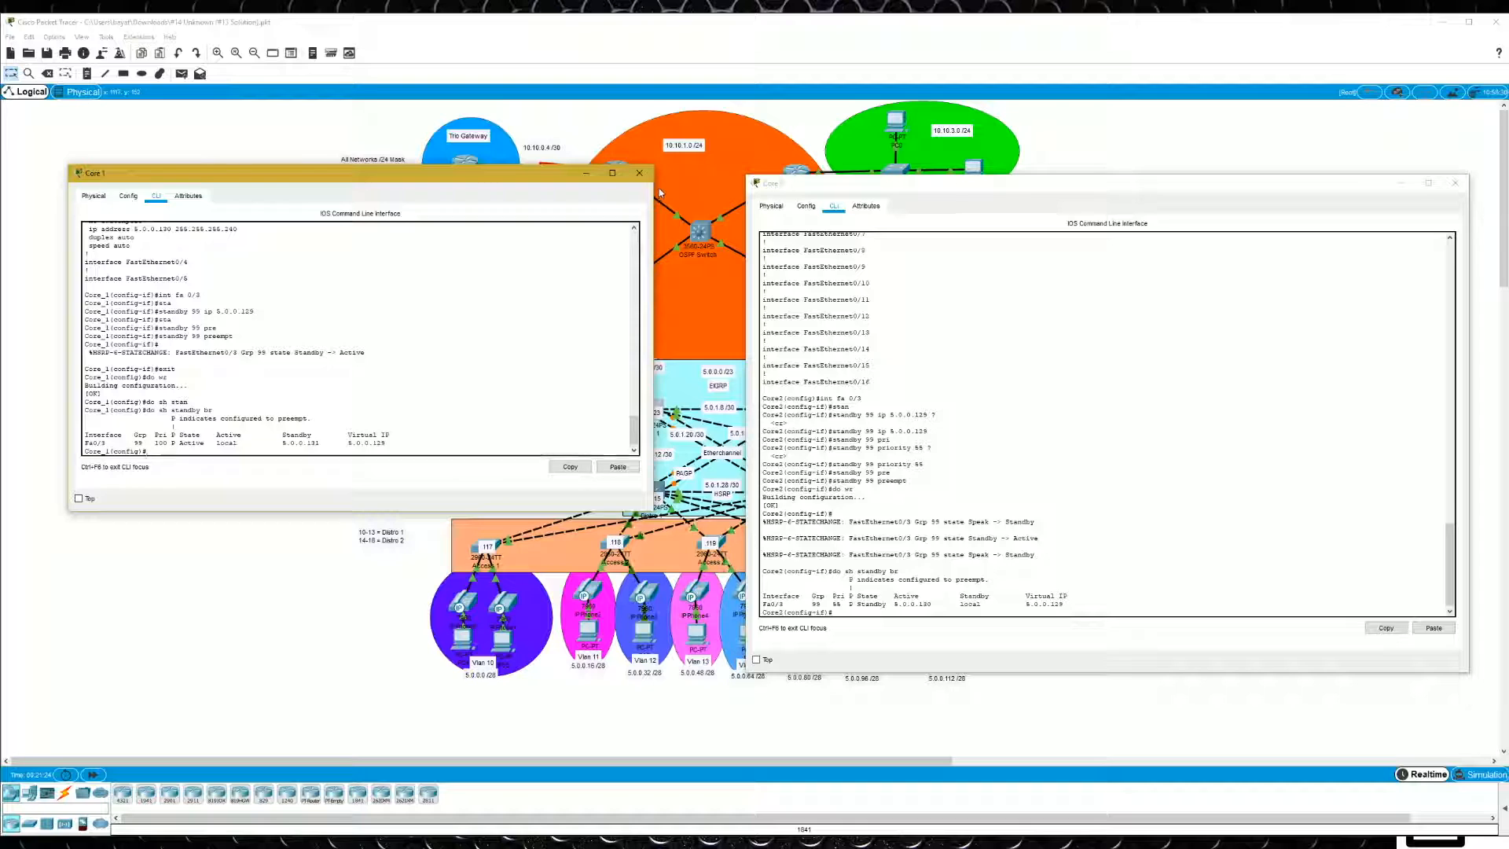
left_click(640, 175)
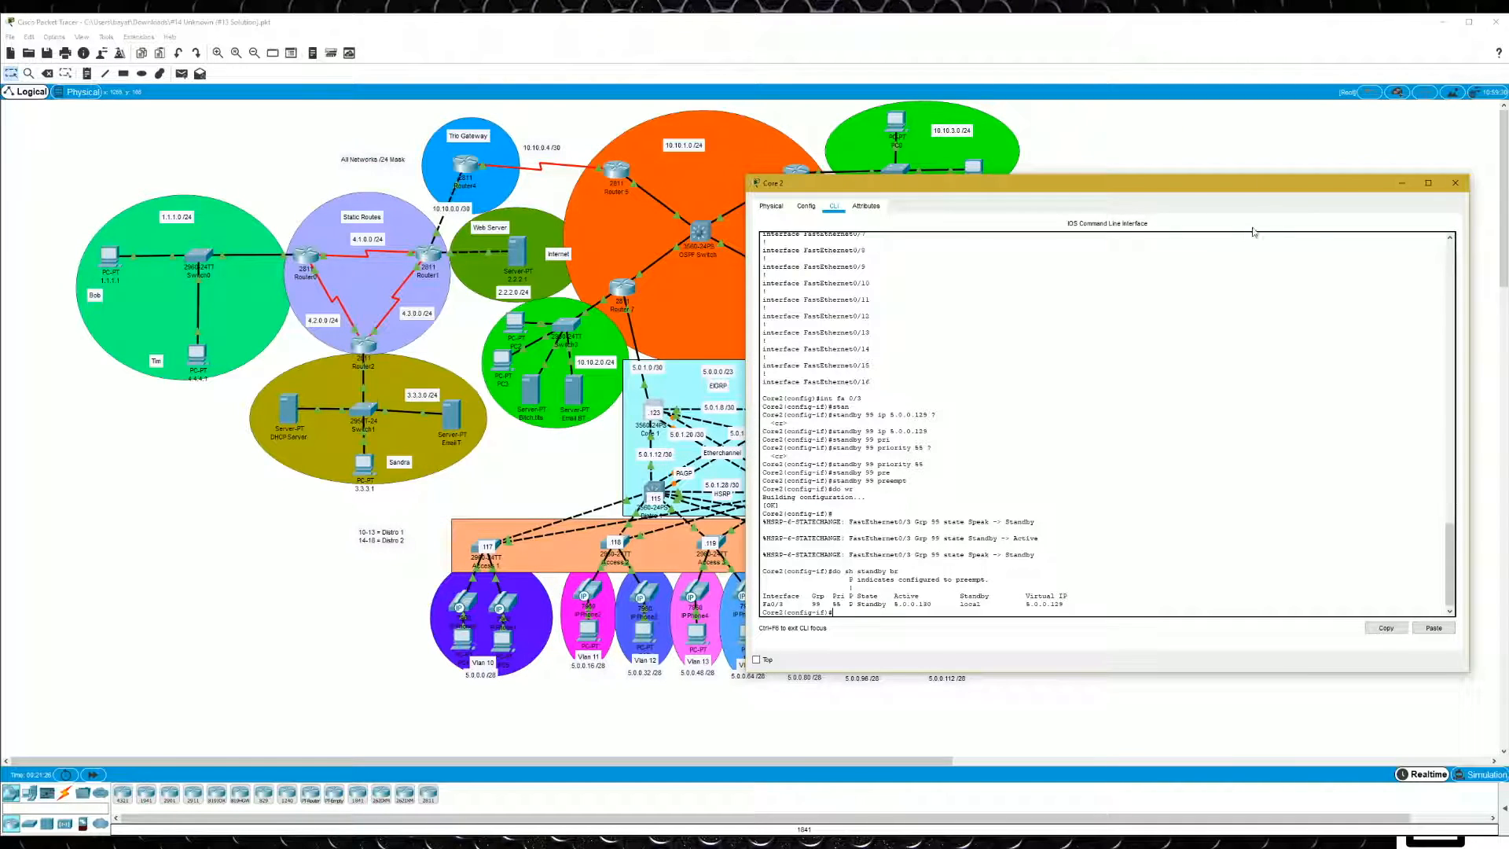
left_click(1454, 182)
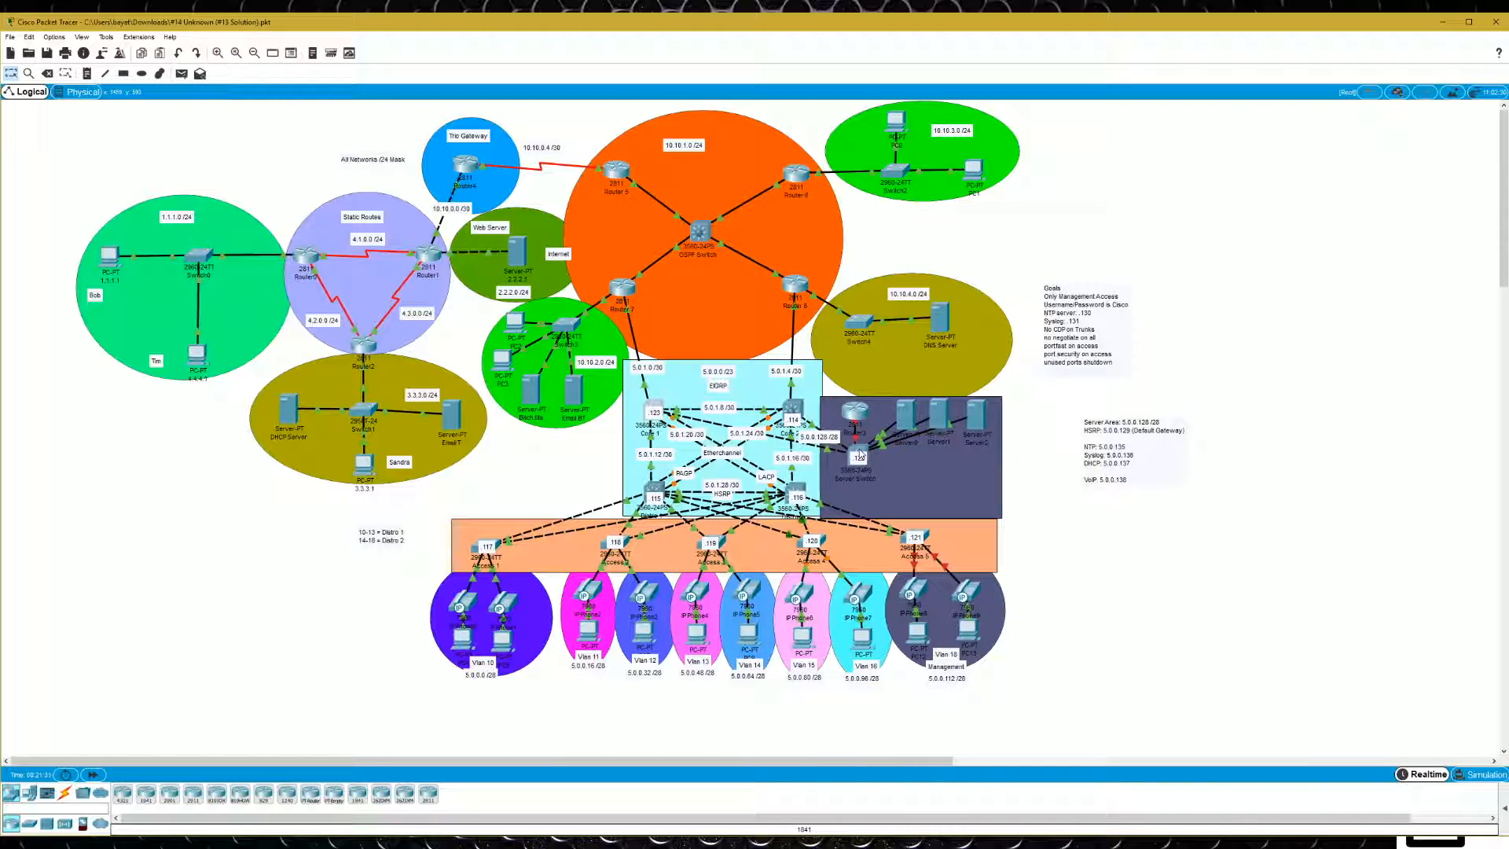
- Open Server0's IP configuration in the server area and set its static IP address to 5.0.0.135
mouse_move(860, 454)
left_click(902, 408)
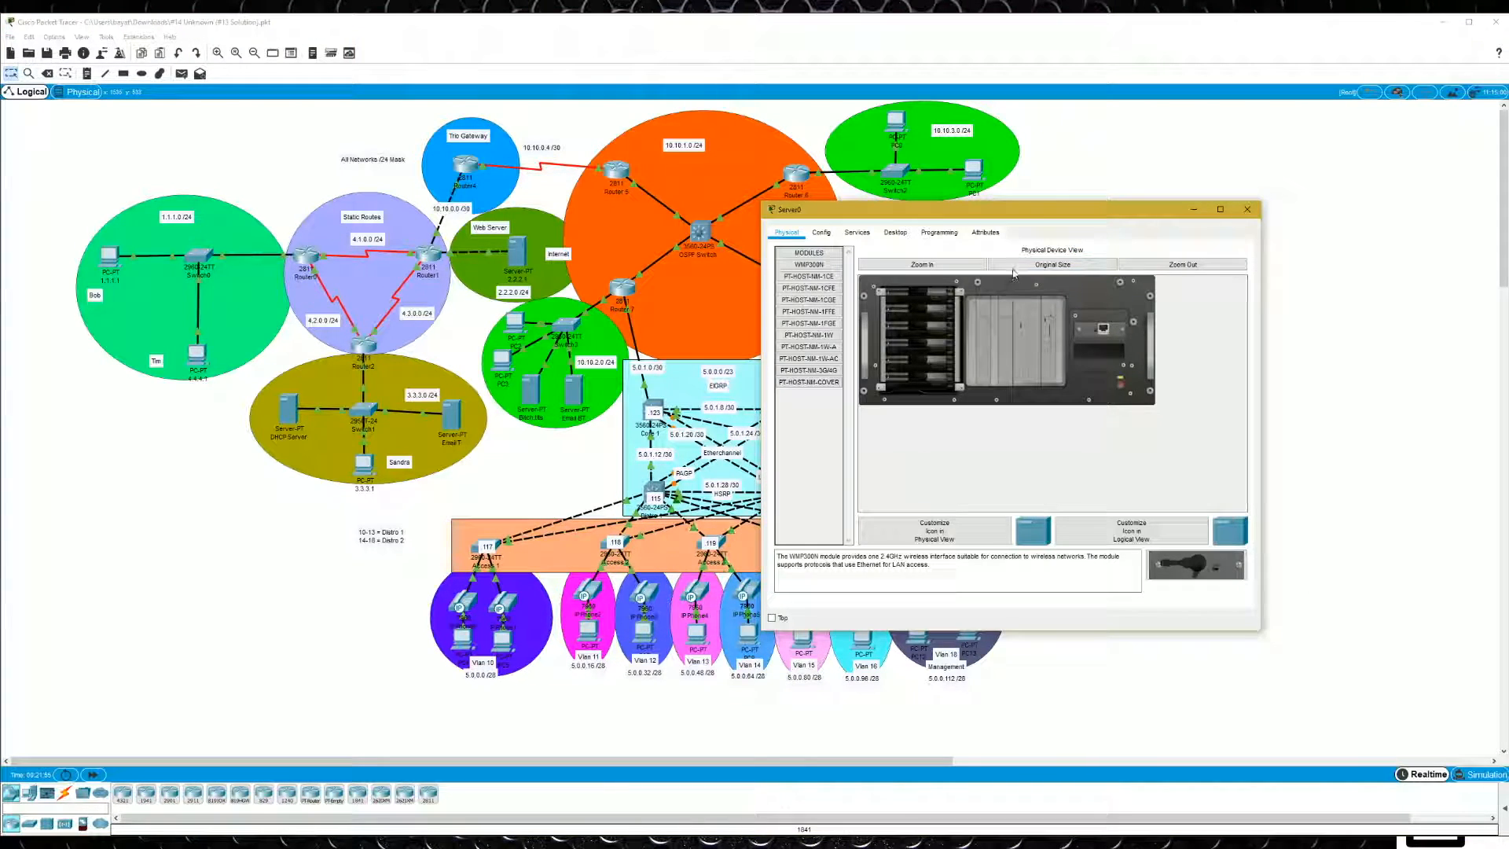
left_click(897, 233)
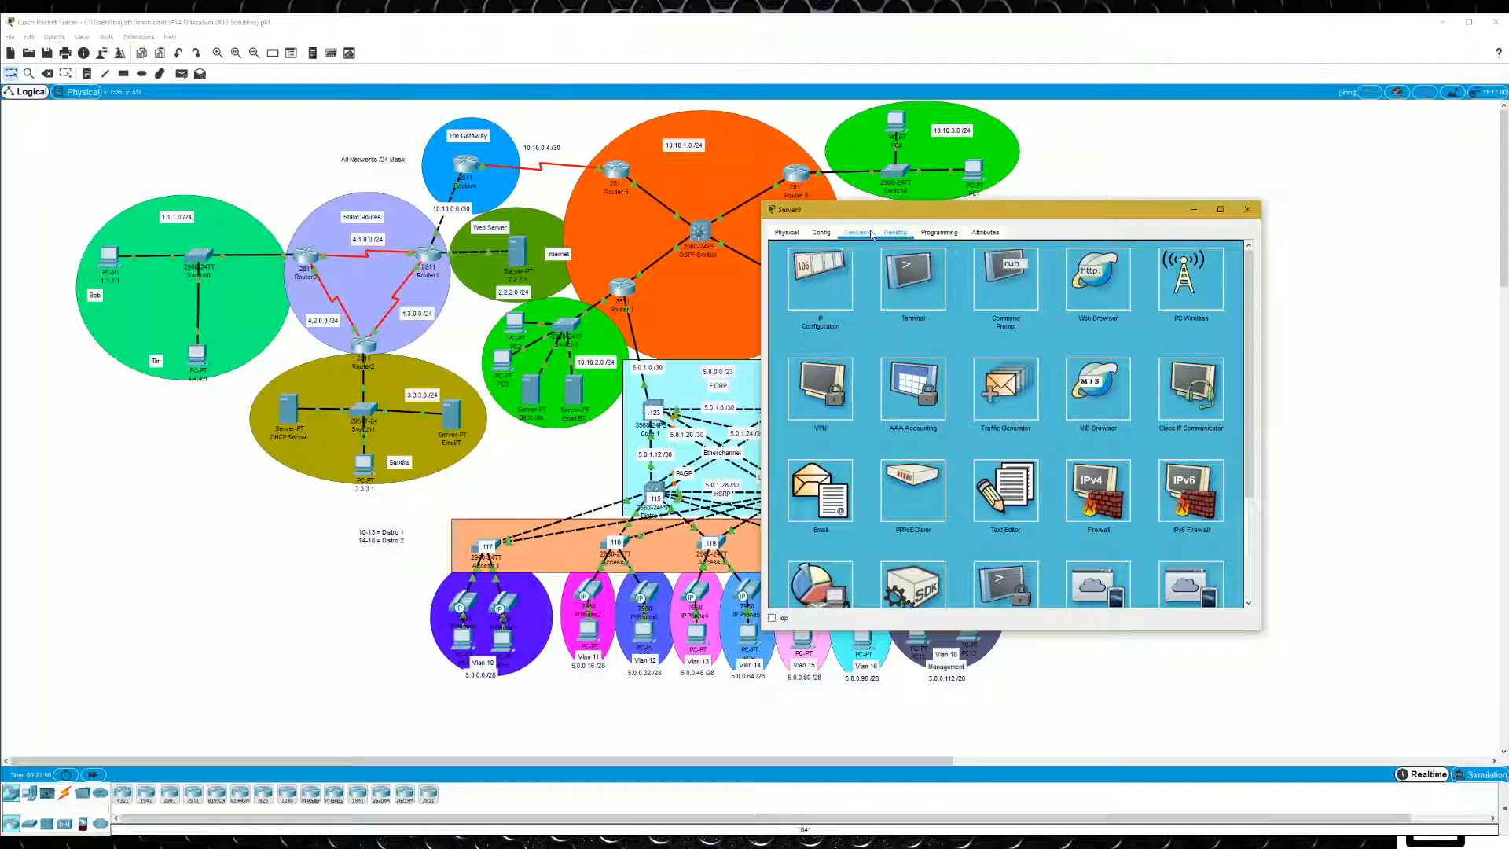
left_click(810, 272)
type("5.0.0")
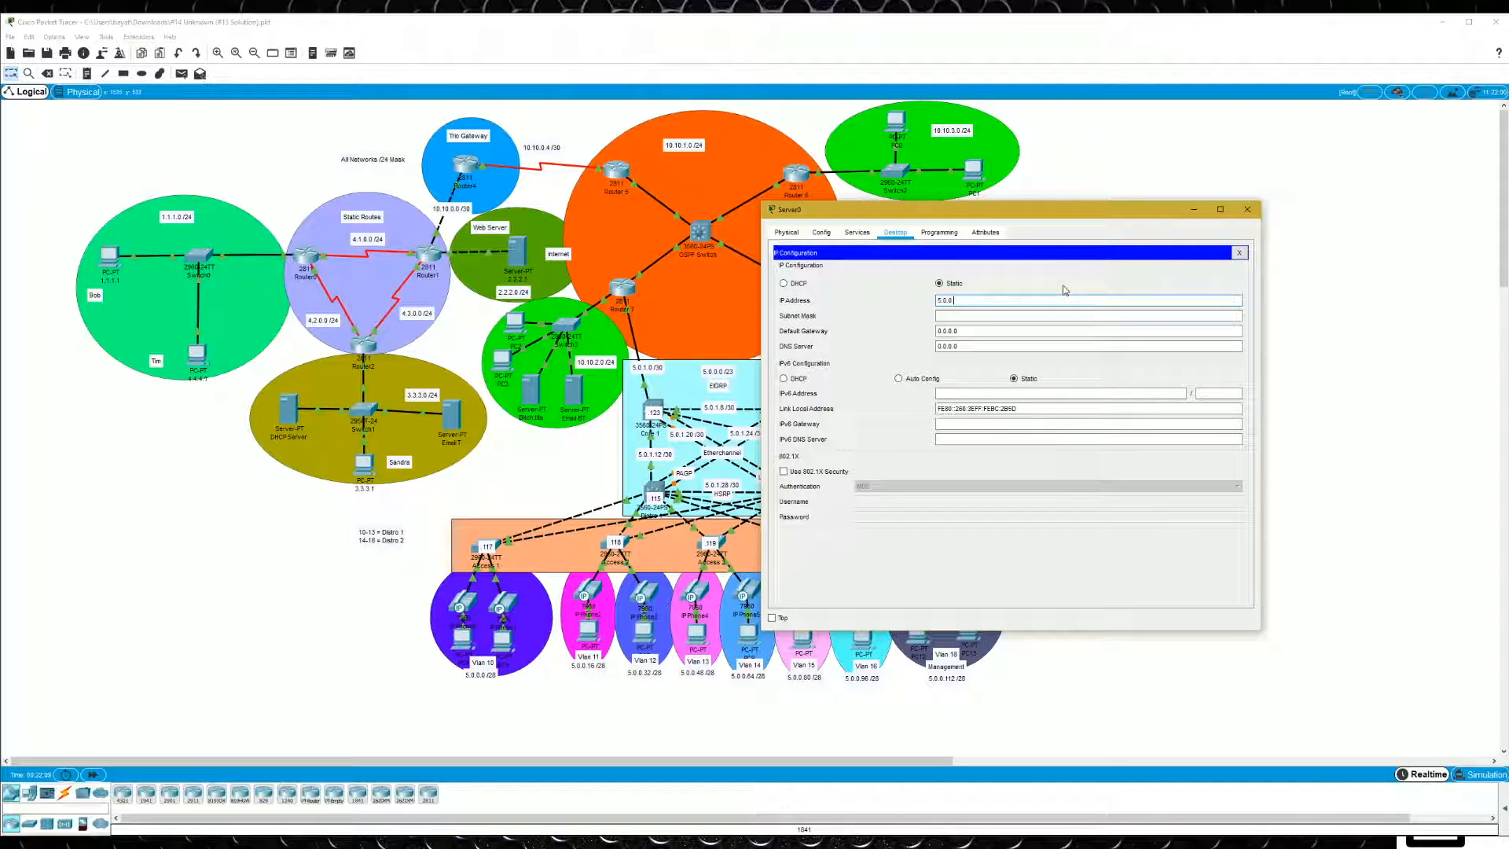
type(".135")
- Set Server0's subnet mask to 255.255.255.240 and its default gateway to 5.0.0.129
left_click(1032, 315)
key("BackSpace")
type("255")
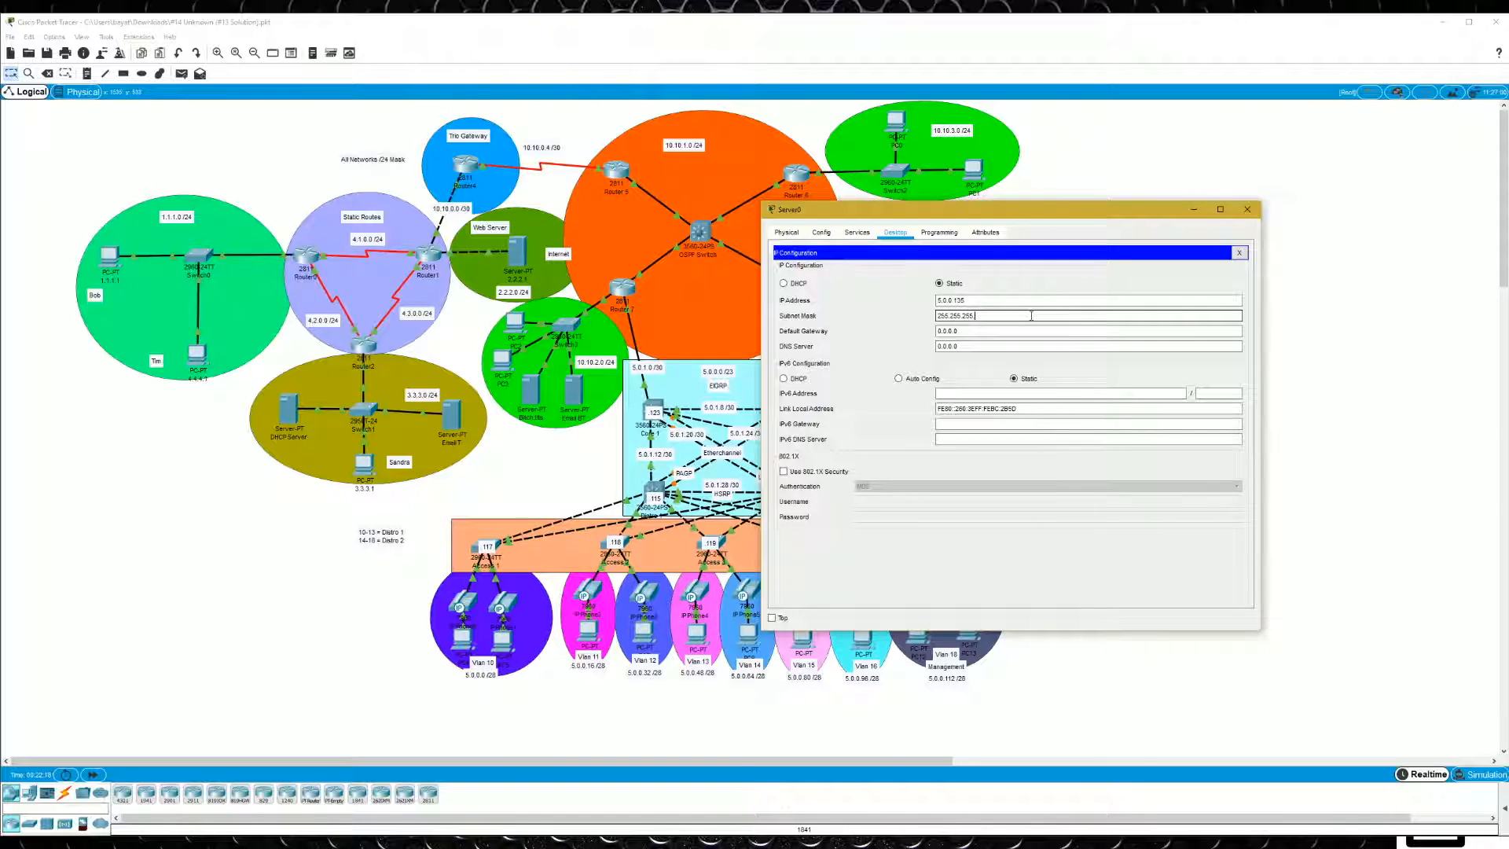
type(".255.240")
key("Tab")
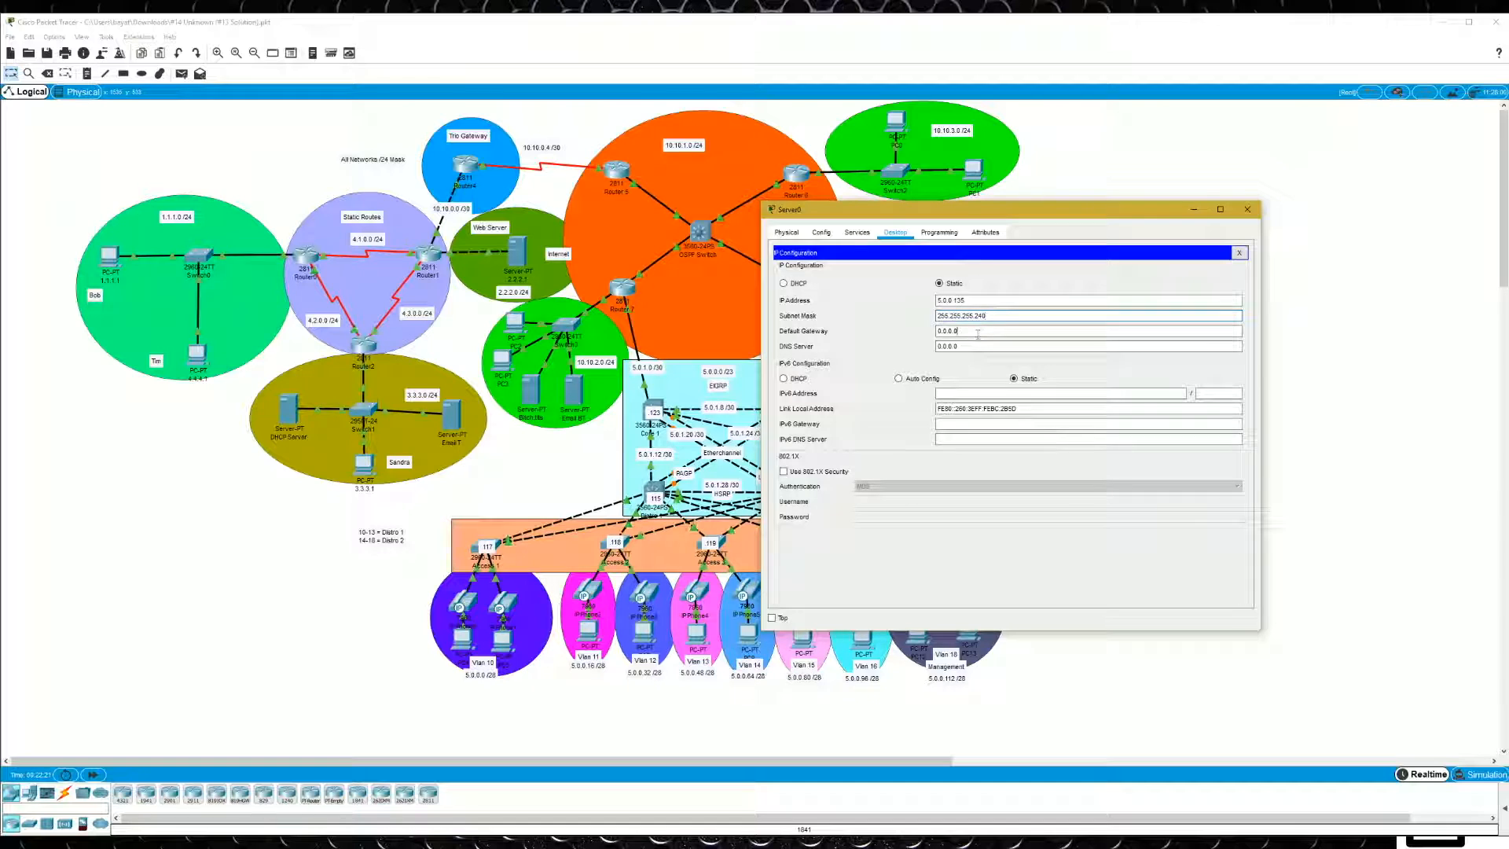
type("5.0.")
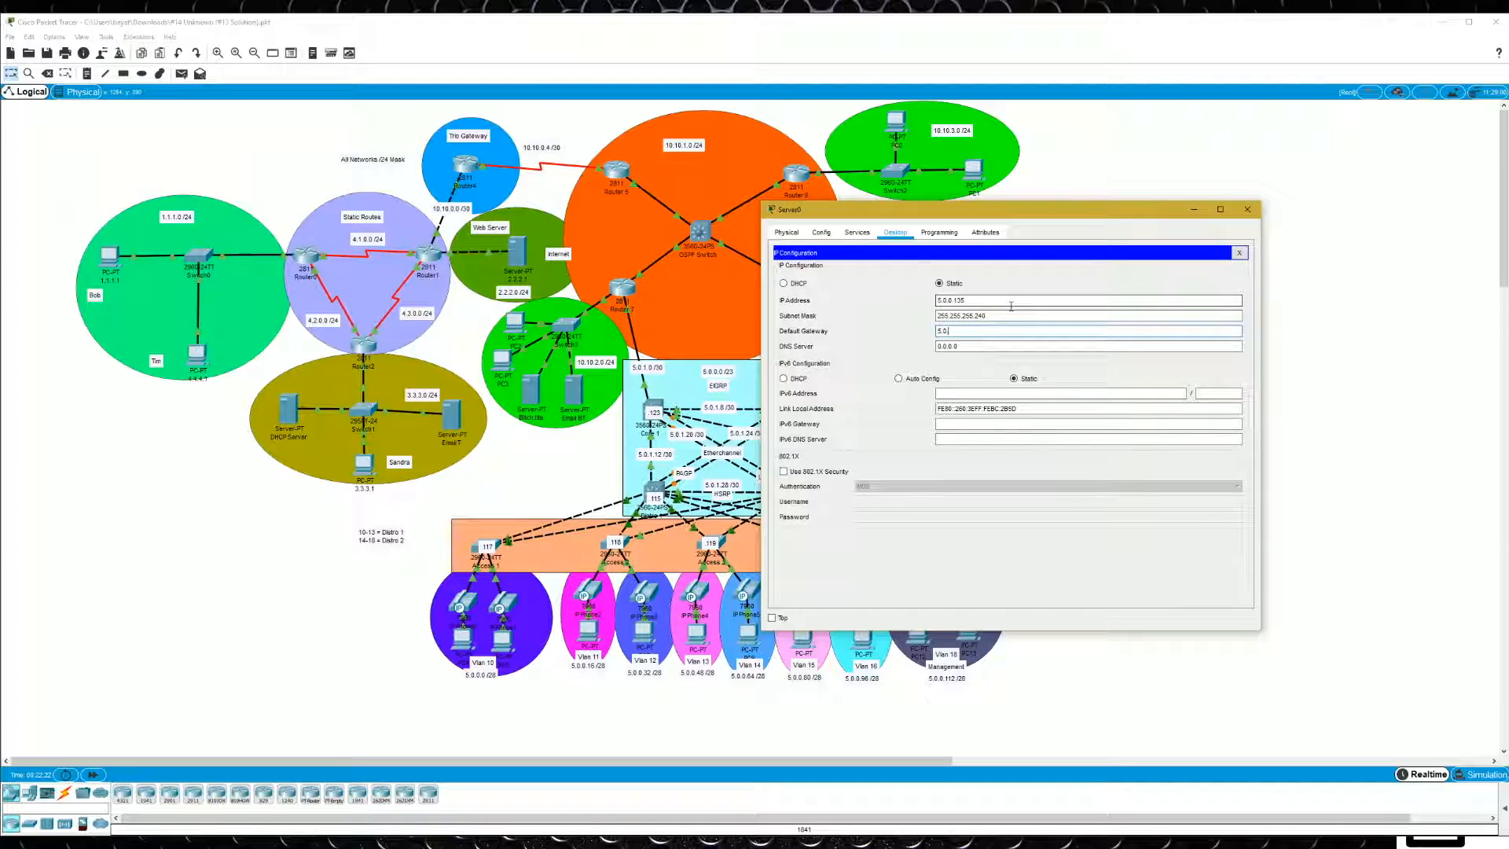
type("0.129")
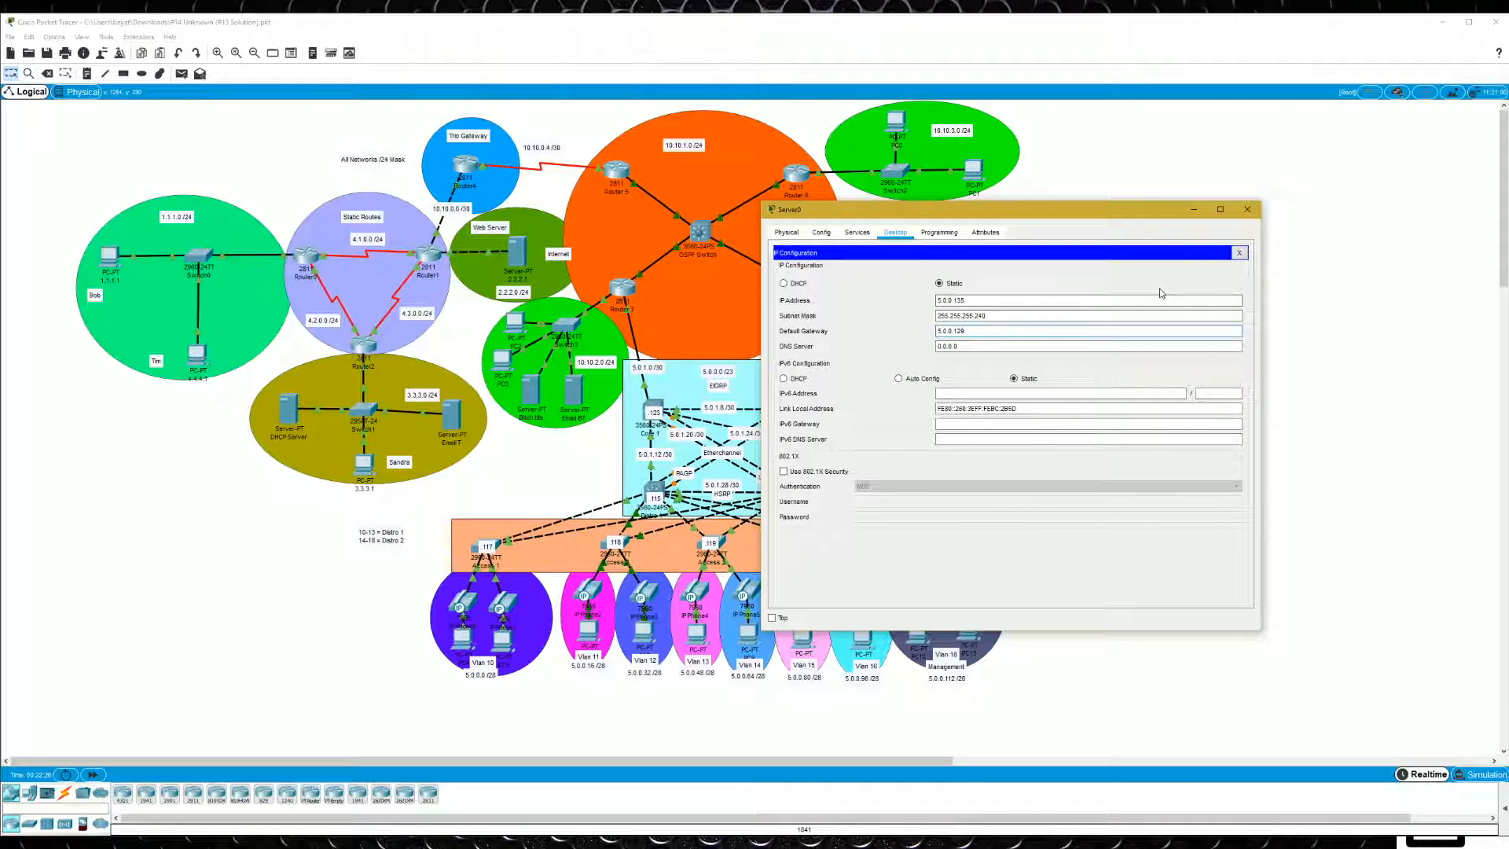
- Open the DNS Server's IP configuration beside Server0 and look up its IP address
left_click_drag(1020, 214, 529, 200)
left_click(937, 316)
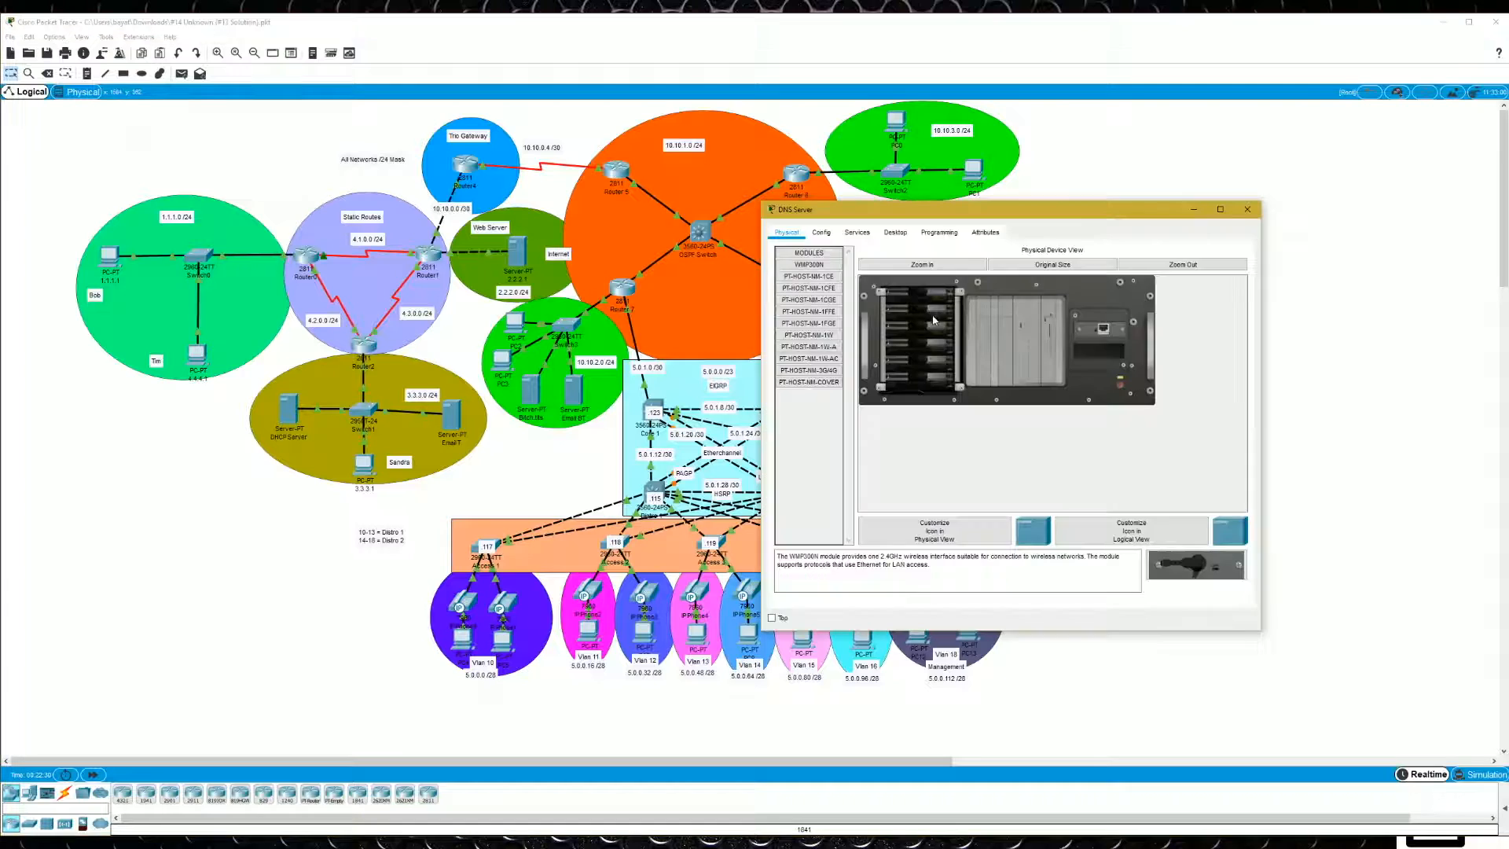
left_click(895, 232)
left_click(820, 277)
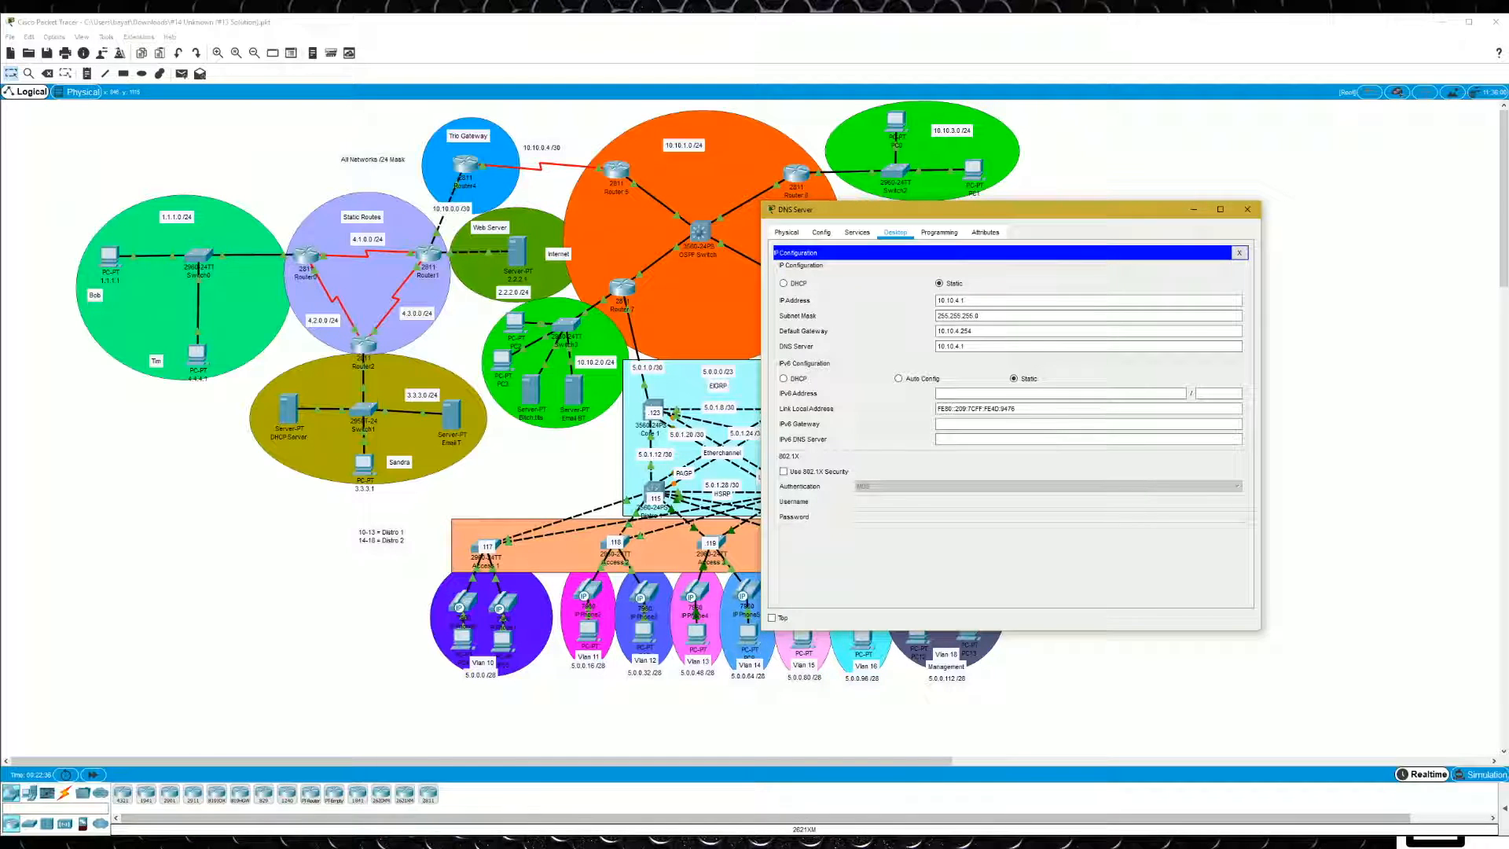
- Set Server0's DNS server to 10.10.4.1 and close its IP configuration
mouse_move(322, 840)
left_click(322, 795)
key("Tab")
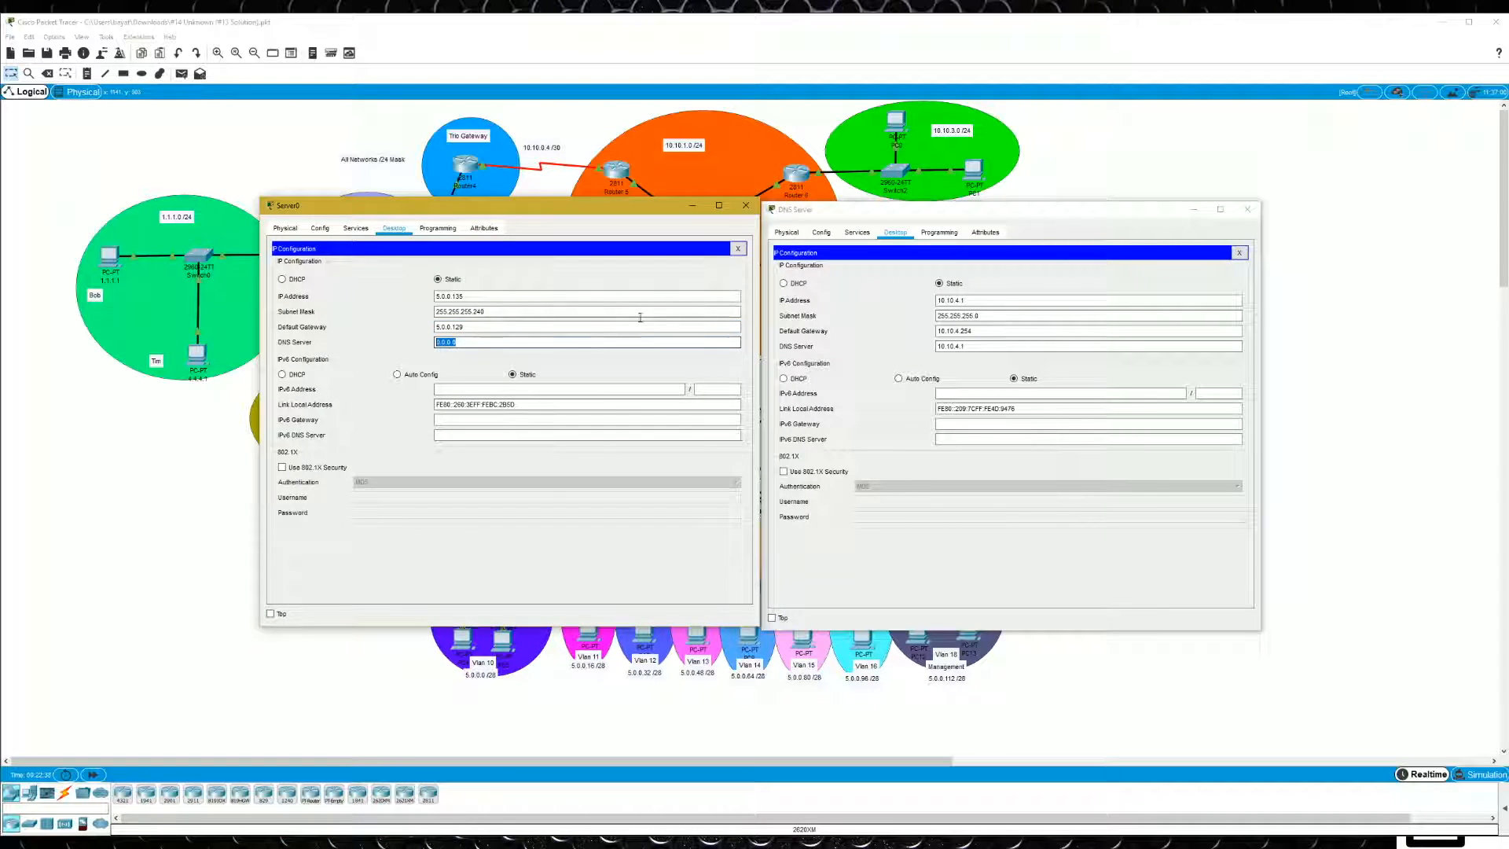
type("10.10.4")
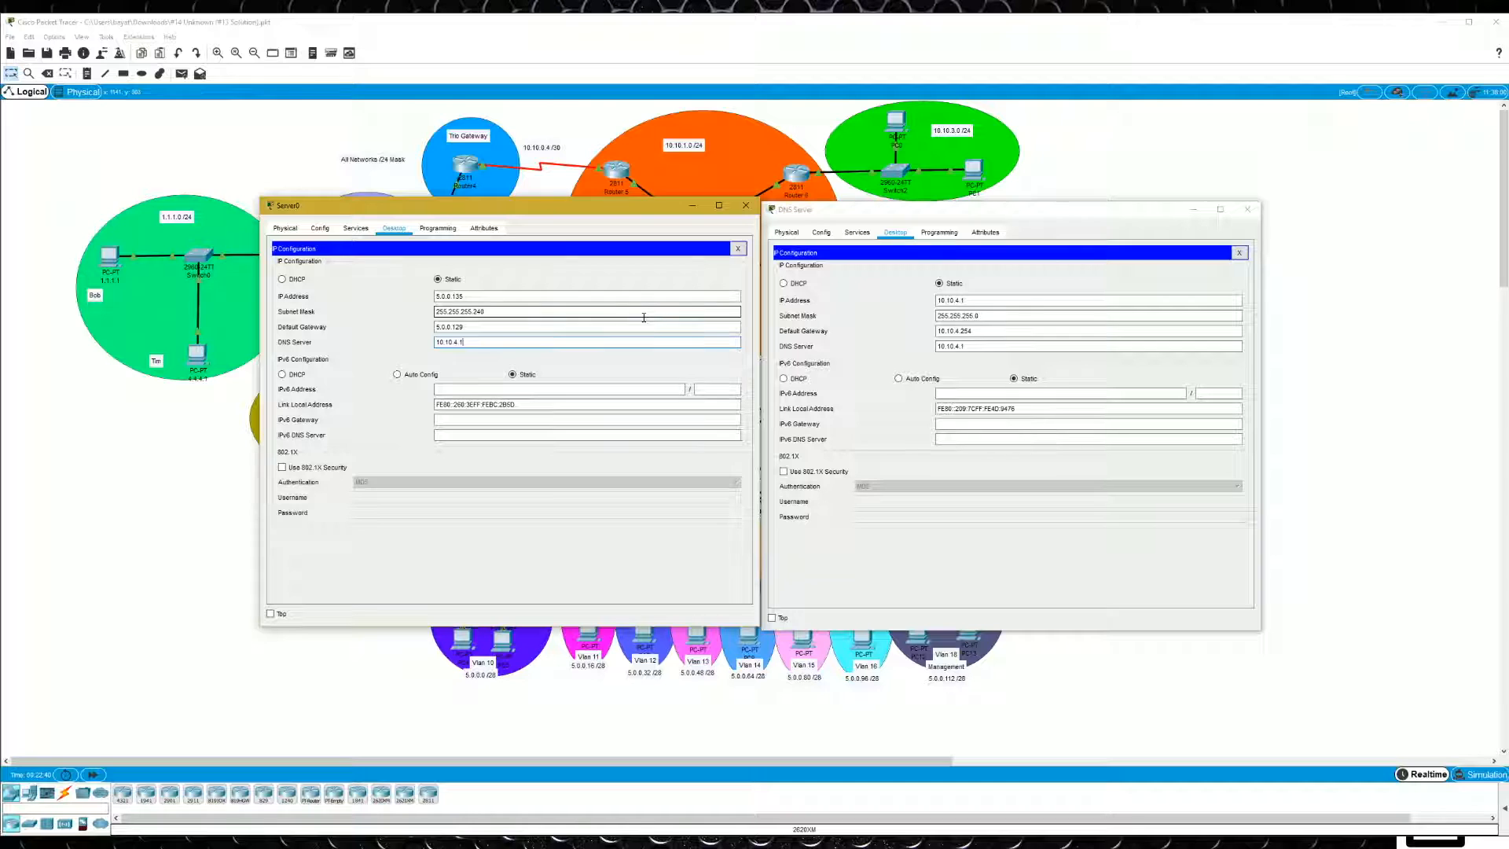
left_click(738, 248)
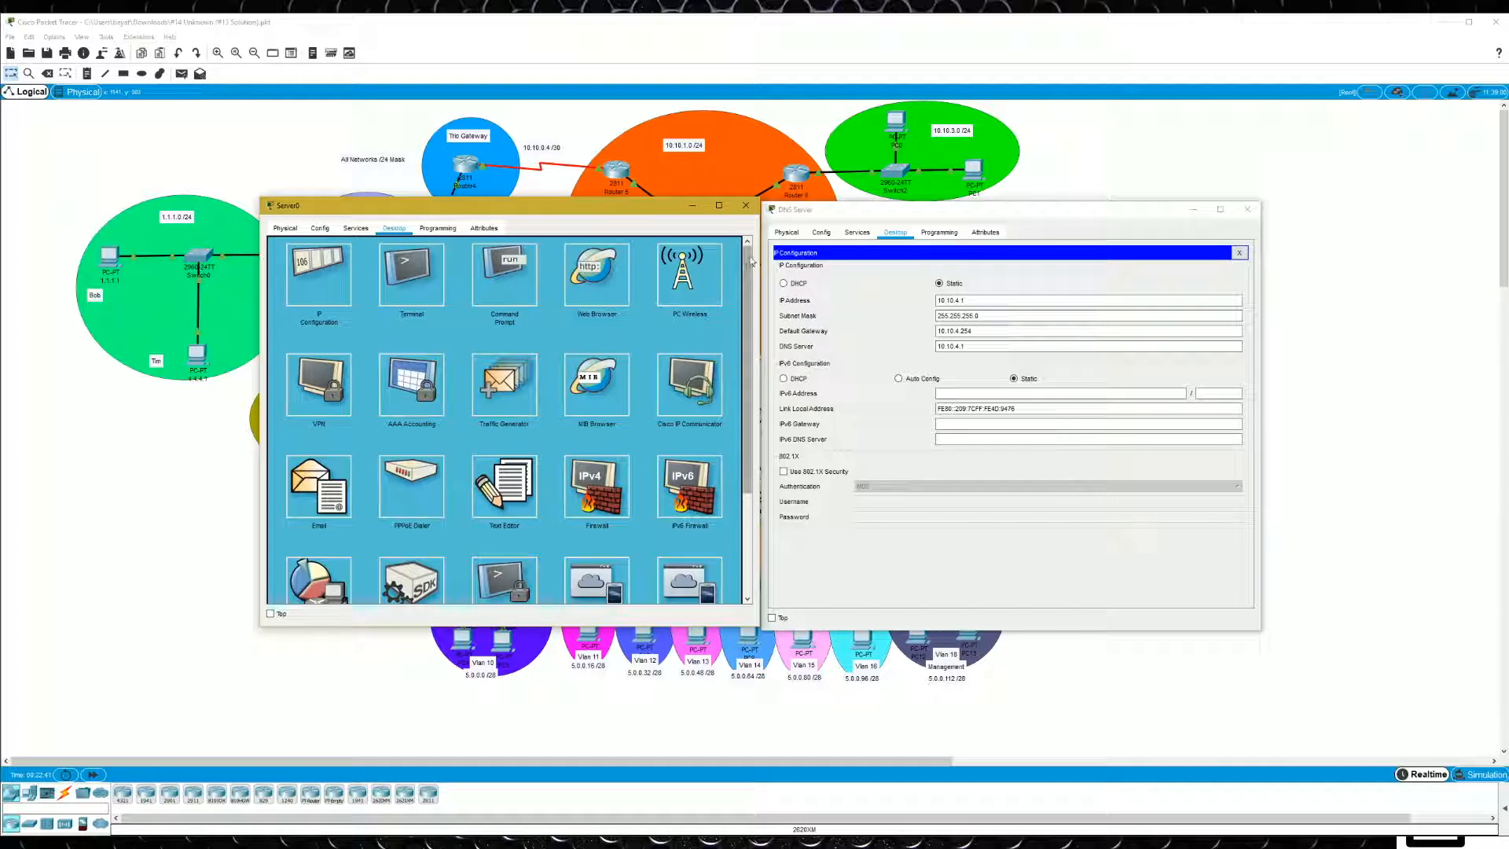
- Enable authentication in Server0's NTP service with key 1 and enter the authentication password
left_click(356, 229)
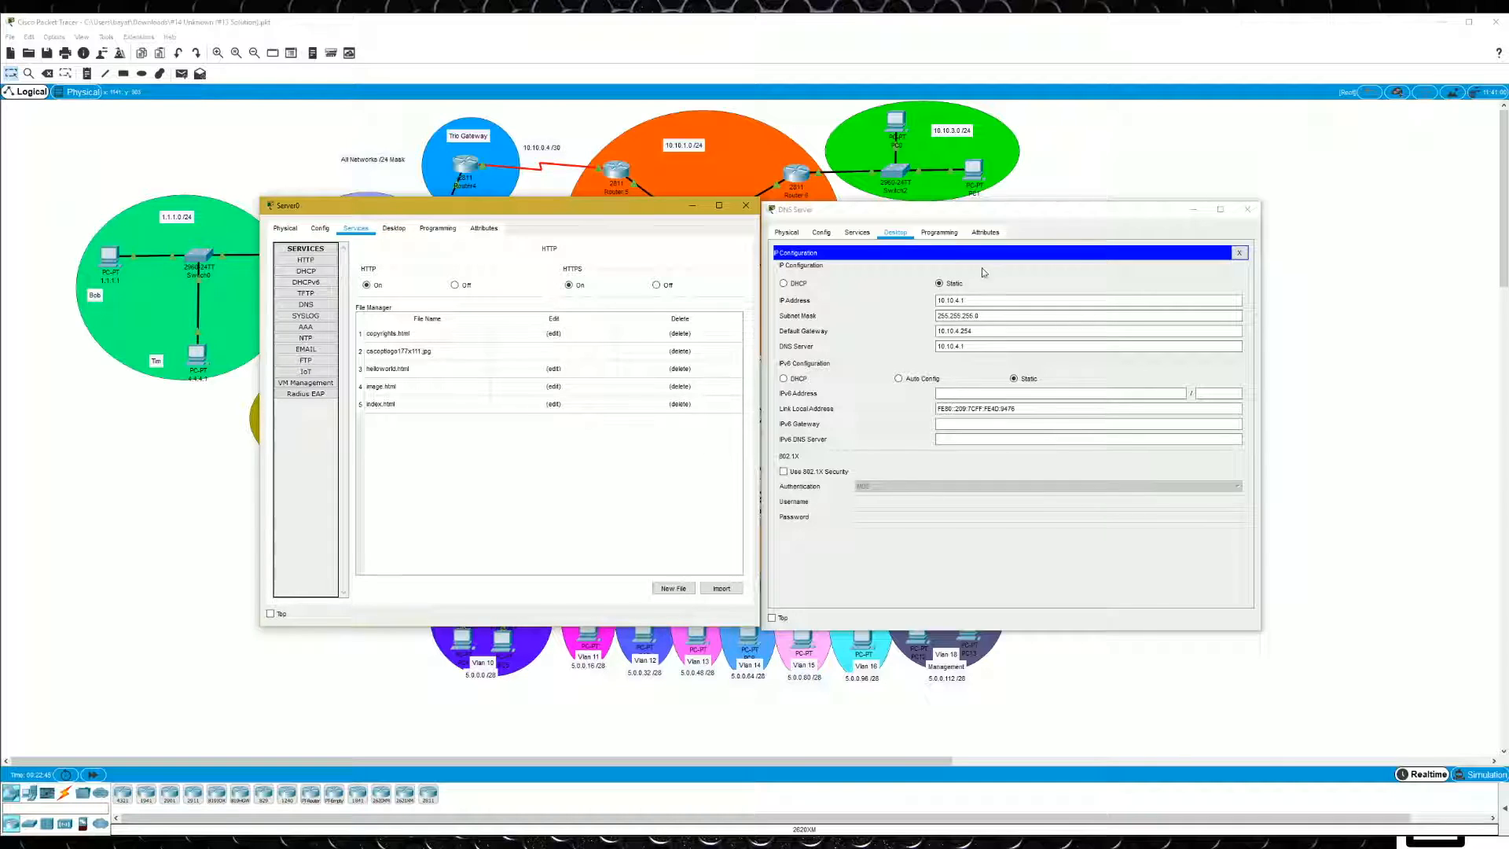
left_click(1247, 209)
left_click_drag(597, 212, 919, 240)
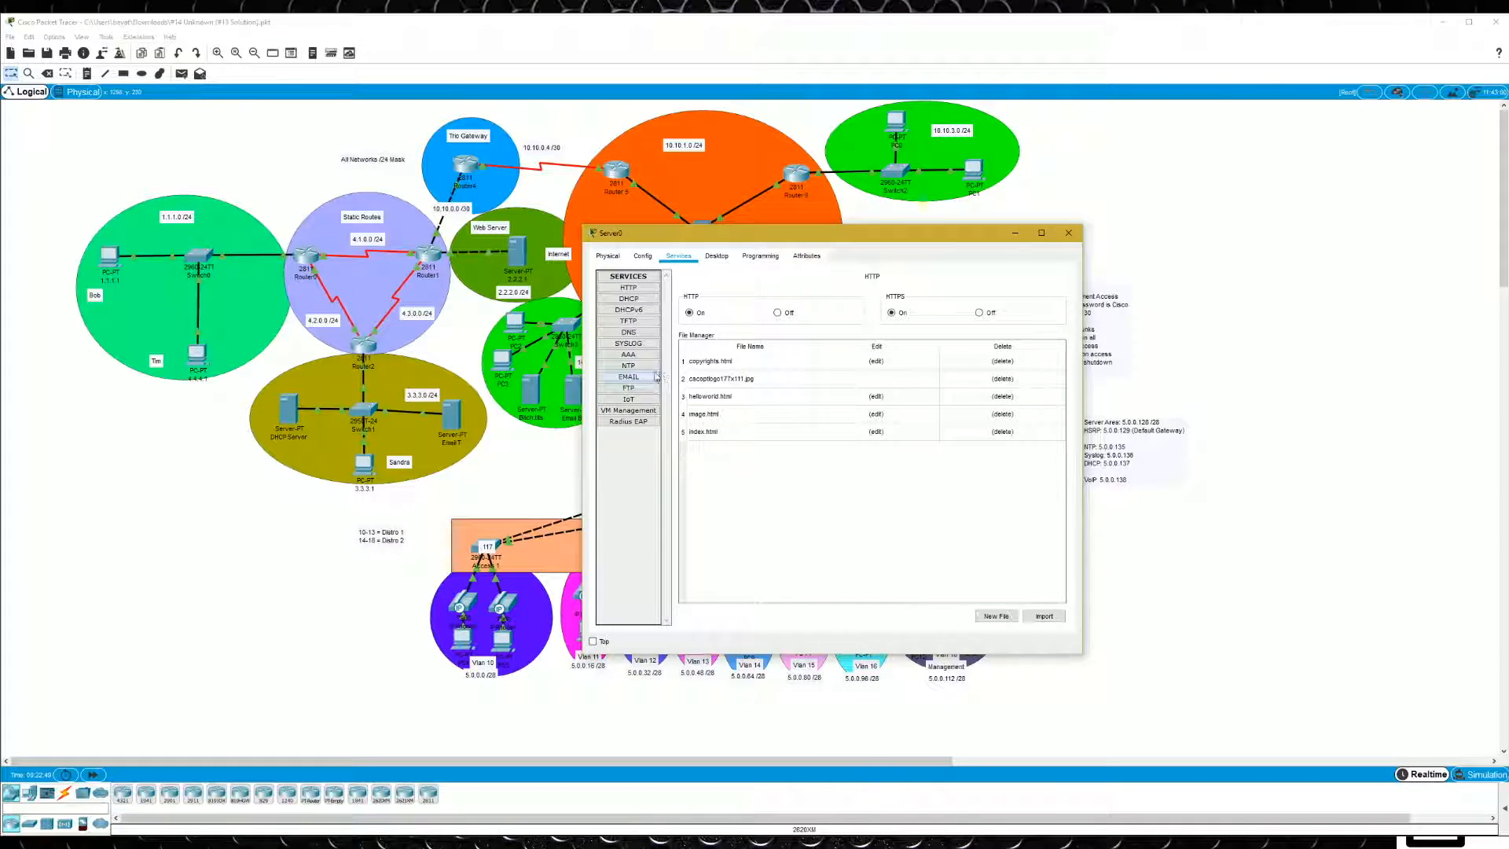
left_click(628, 365)
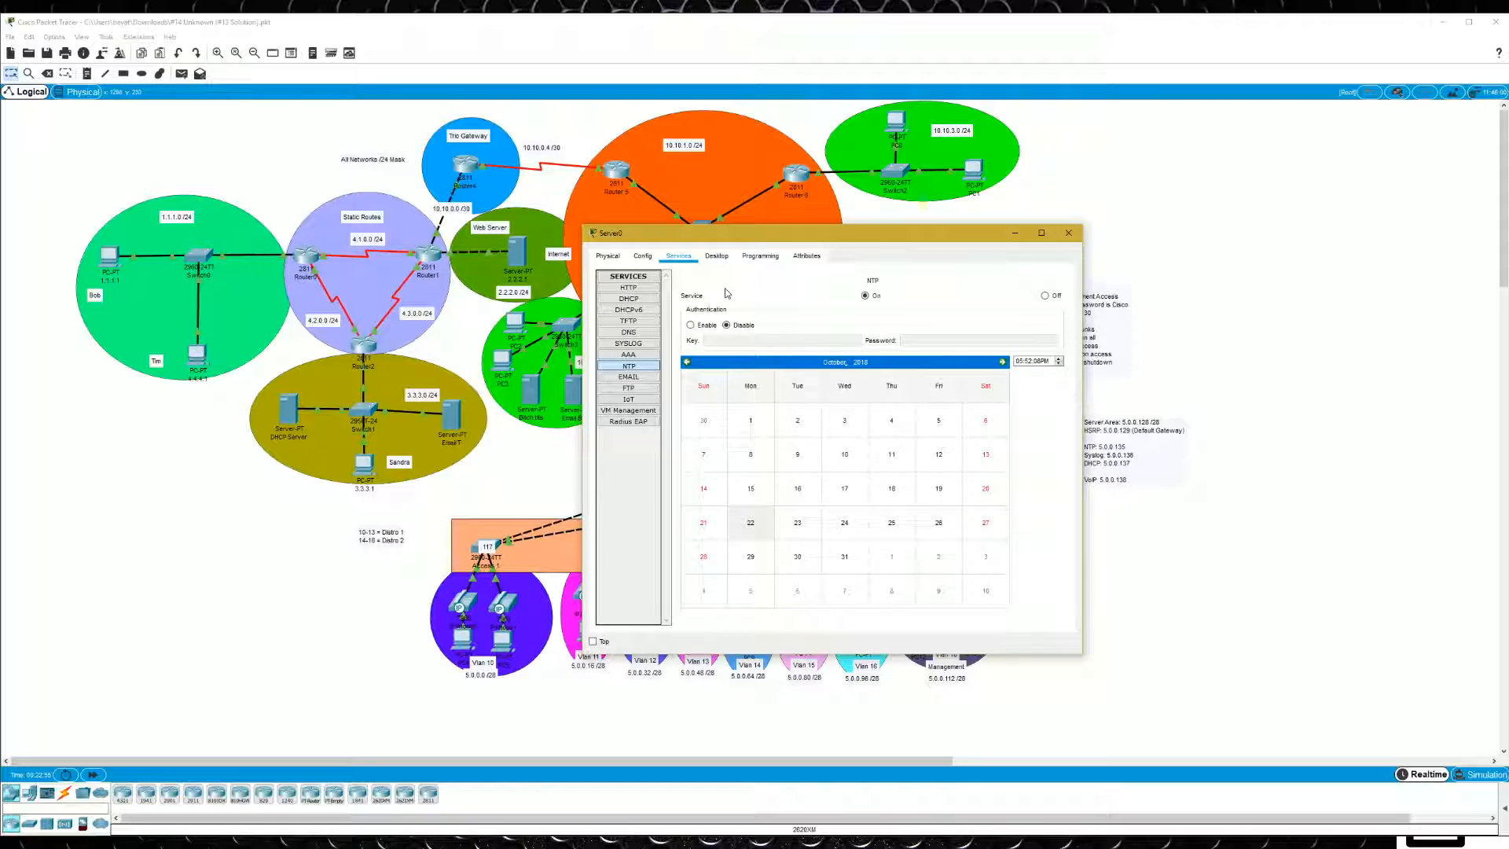
left_click(691, 324)
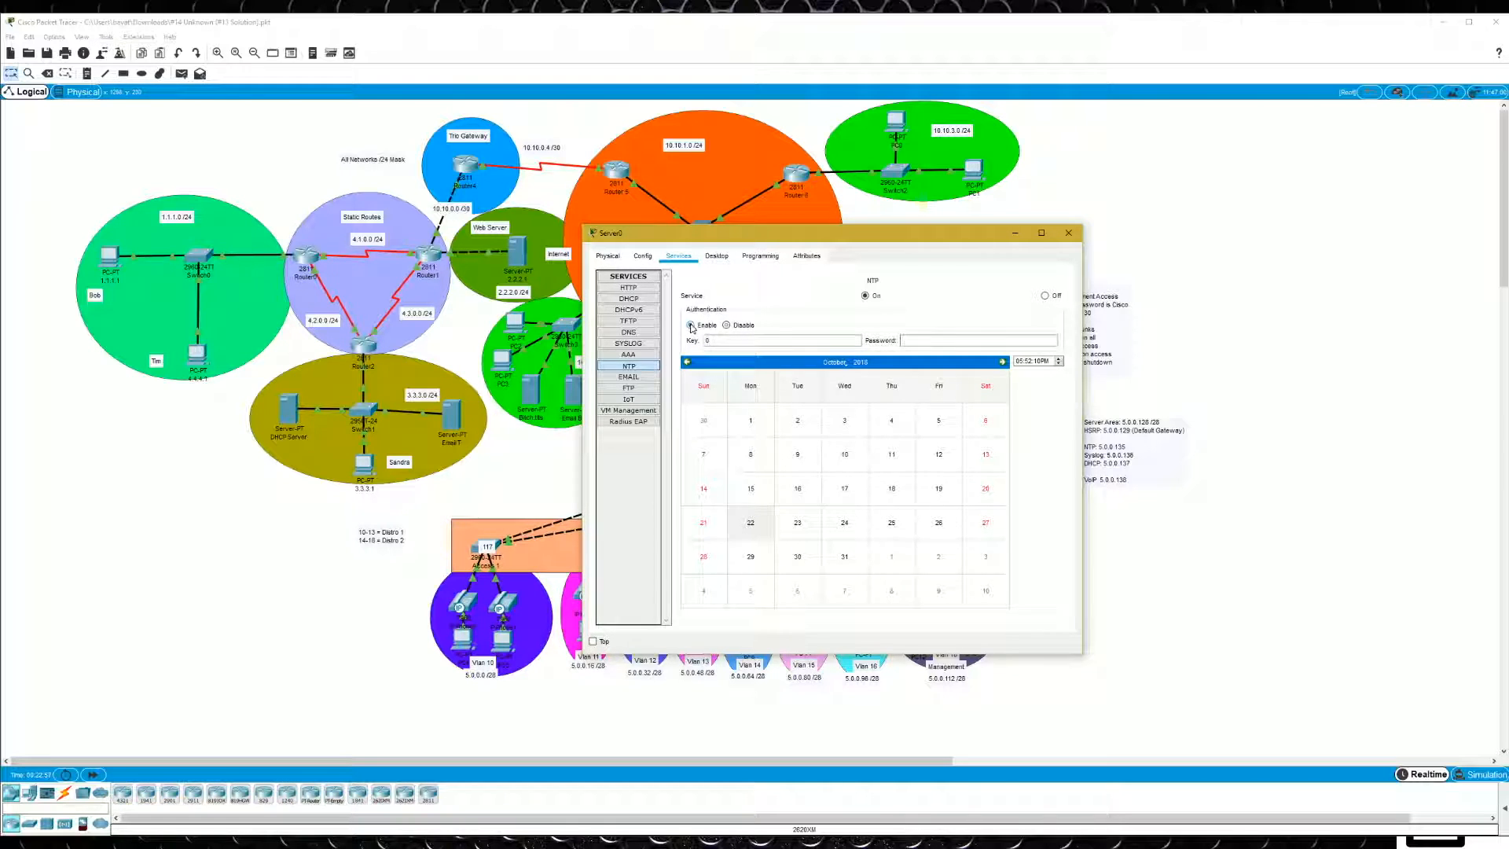
key("Tab")
type("1")
left_click(938, 340)
left_click_drag(926, 340, 895, 340)
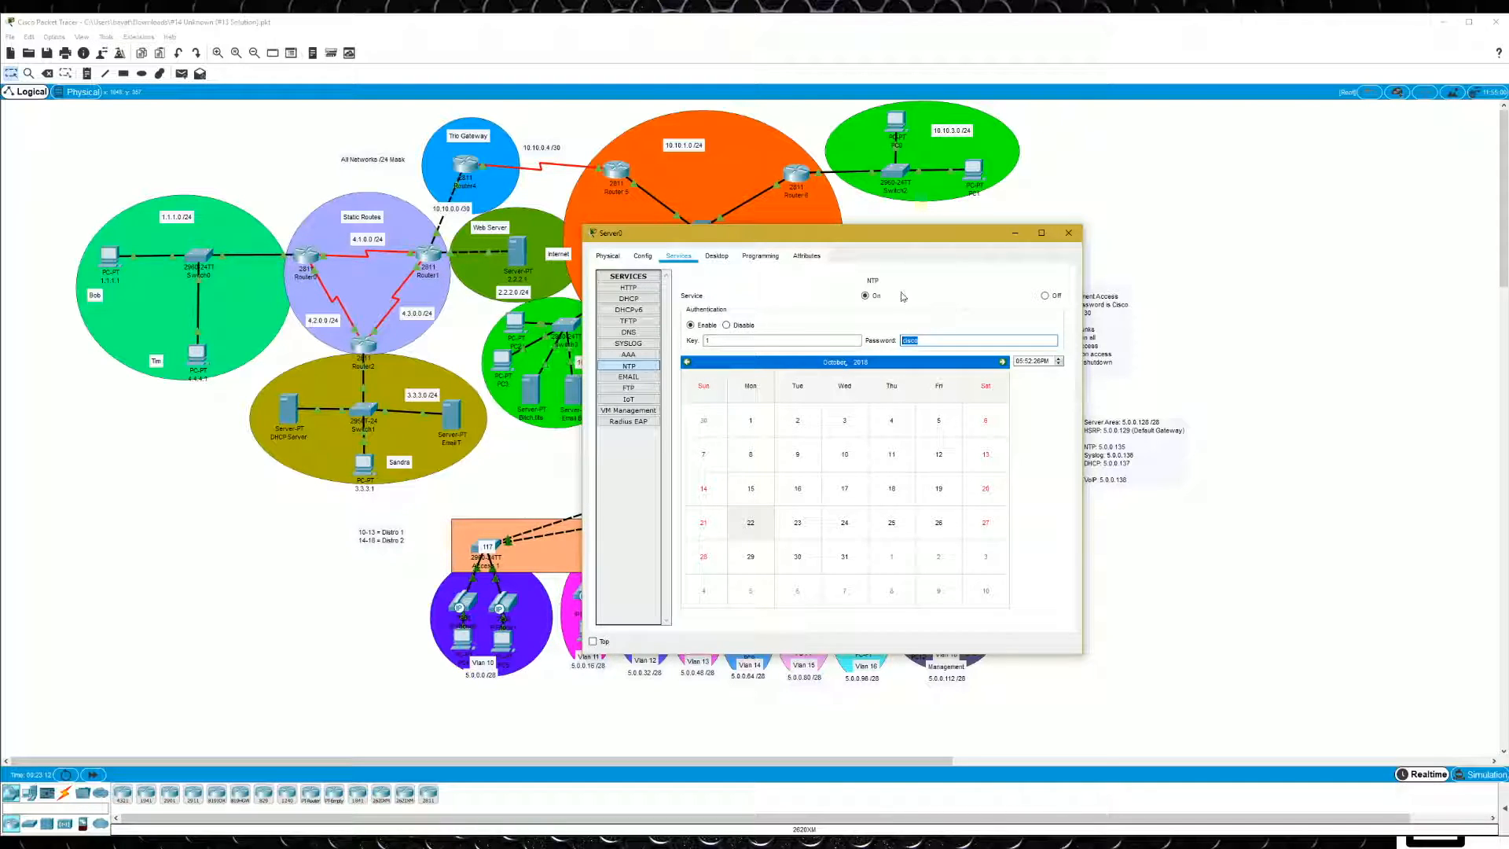
- Switch Server0's NTP authentication off and on again to check its key and password, and close the server window
left_click(726, 325)
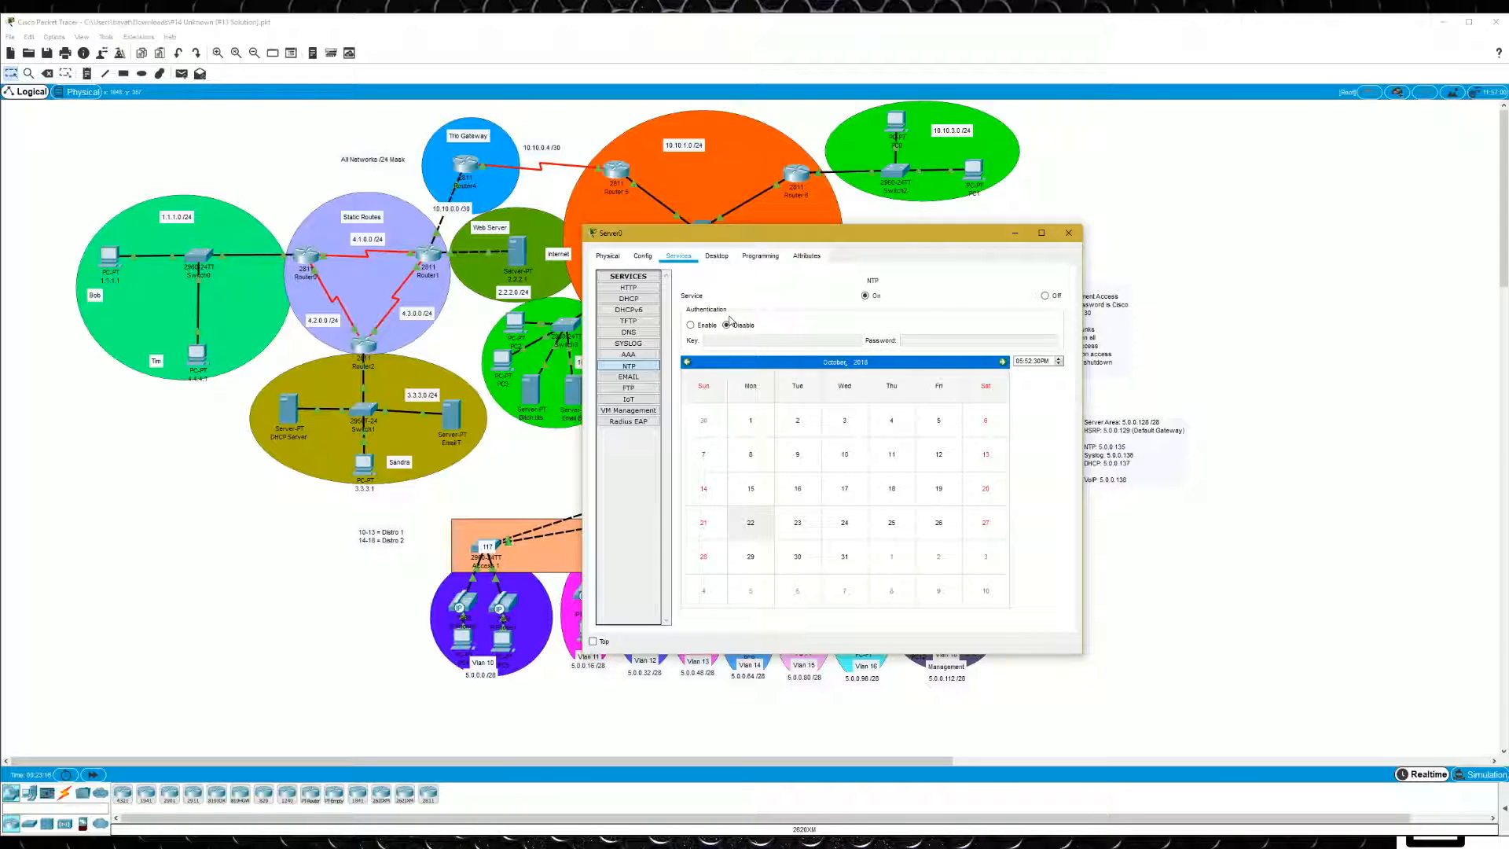
left_click(689, 325)
left_click(743, 340)
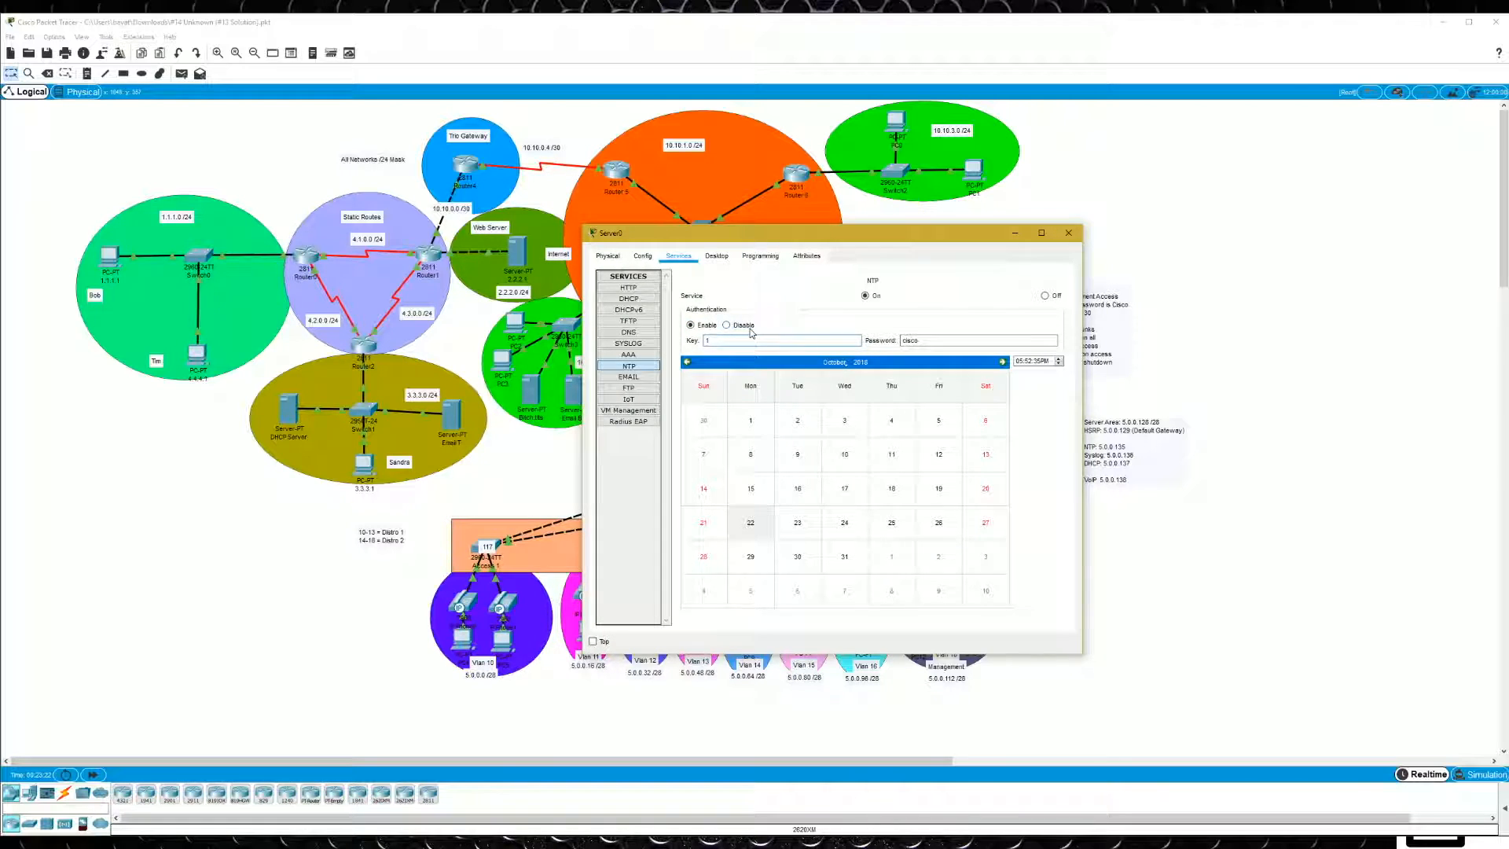
left_click(1068, 232)
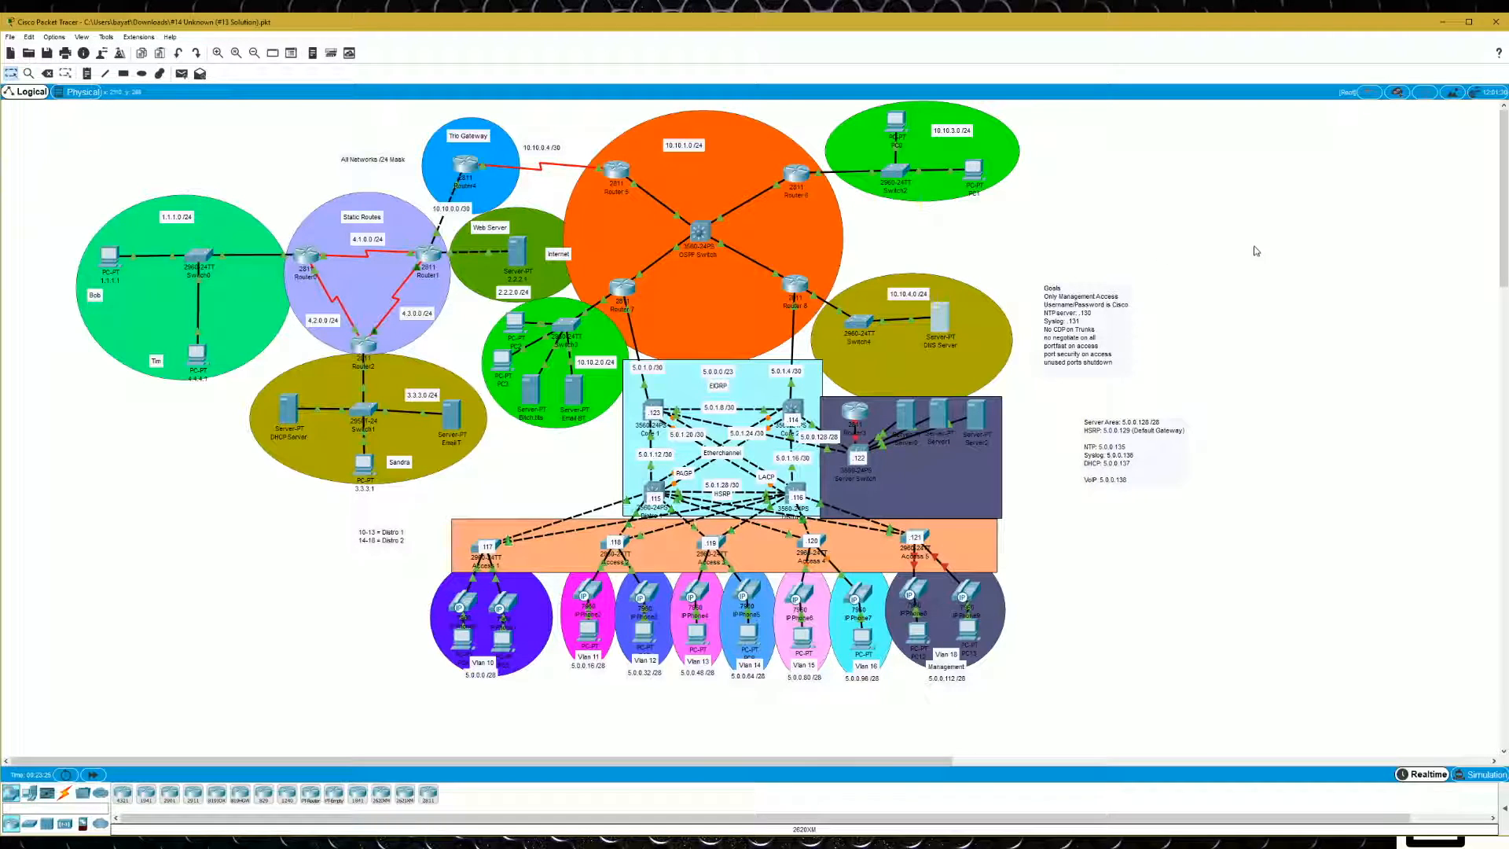
- Reopen Server0's IP configuration to check its address settings, and close the server window
left_click(906, 415)
left_click(896, 233)
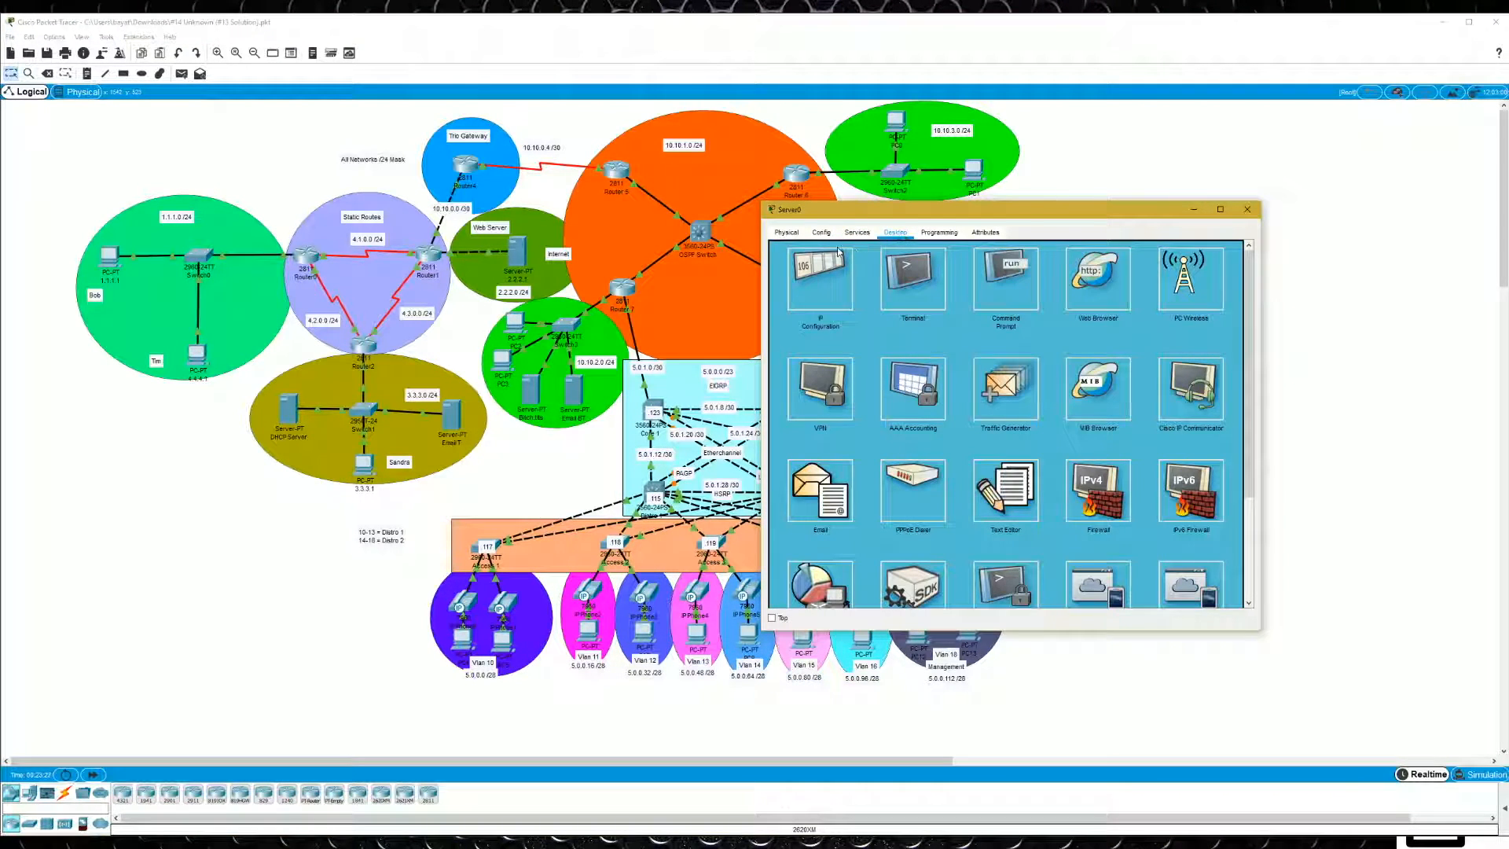
left_click(821, 275)
left_click(1237, 212)
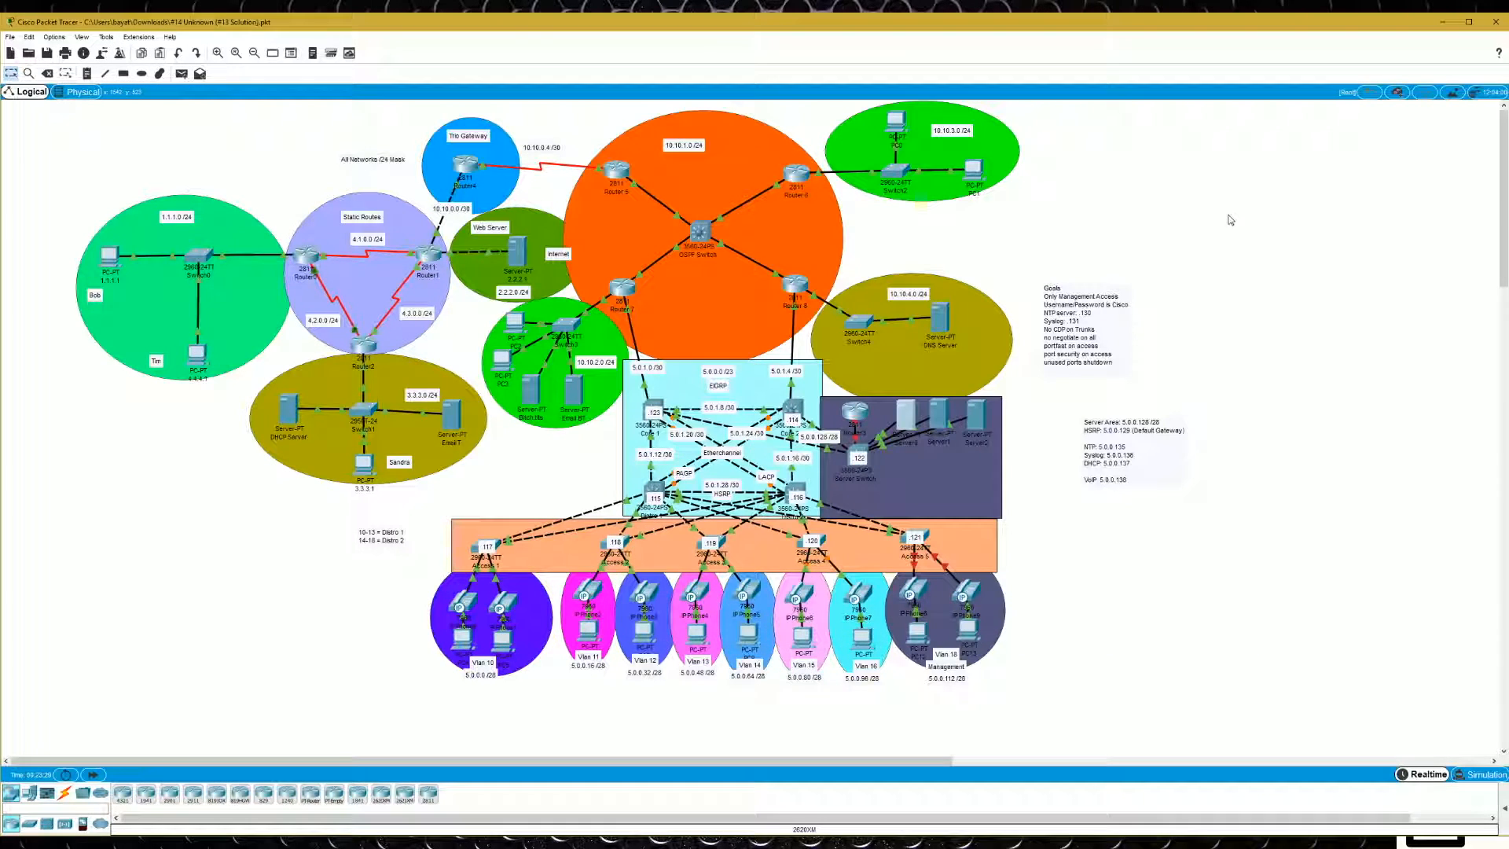
- Open the IP configuration of the Vlan 12 PC and try to assign the static IP address 5.0.0.35
left_click(643, 633)
left_click(856, 232)
left_click(845, 274)
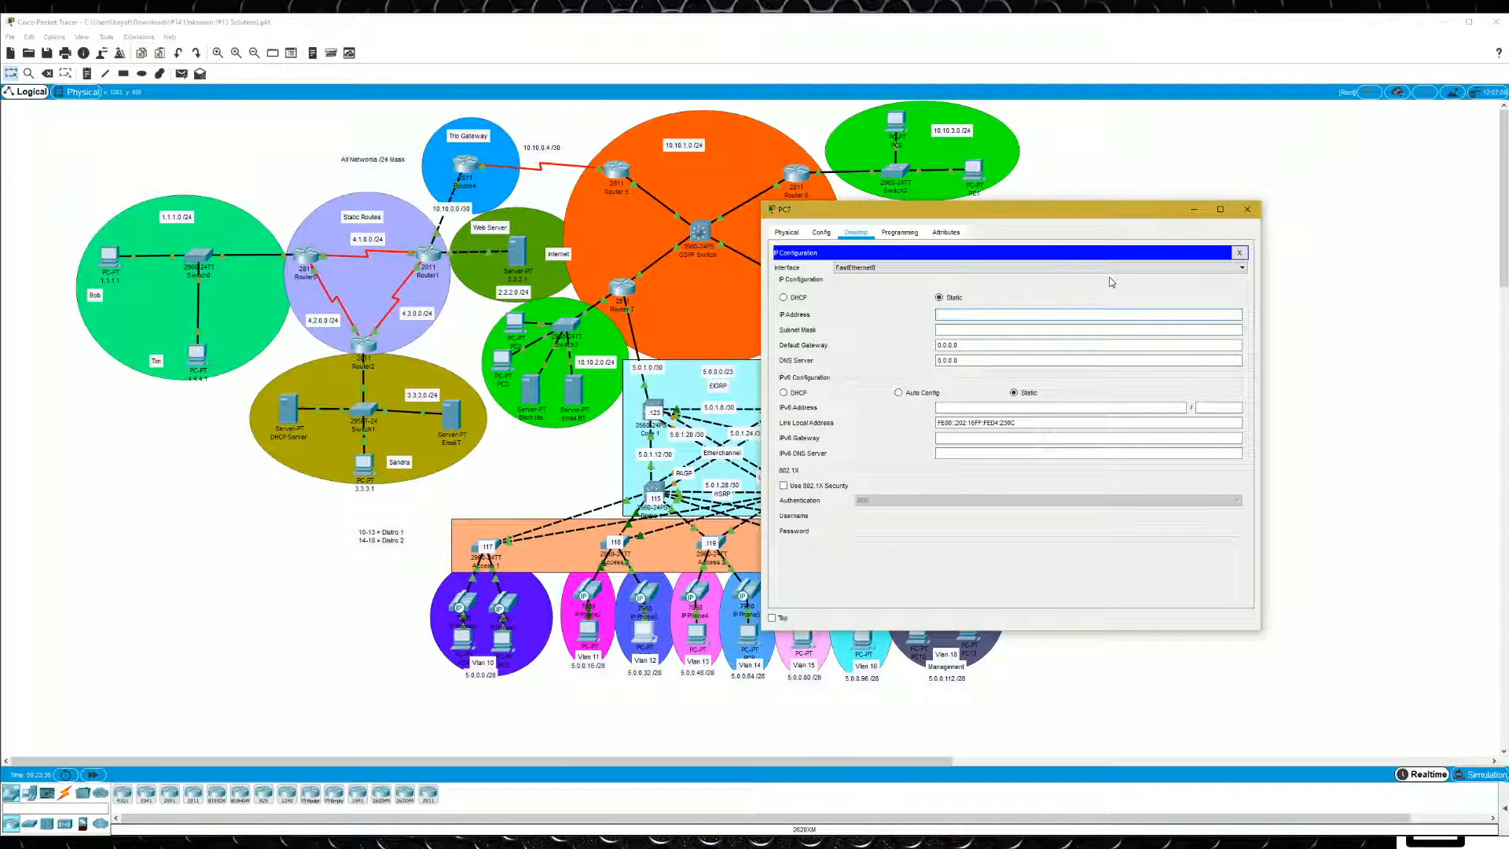
type("5.0.0.35")
key("Tab")
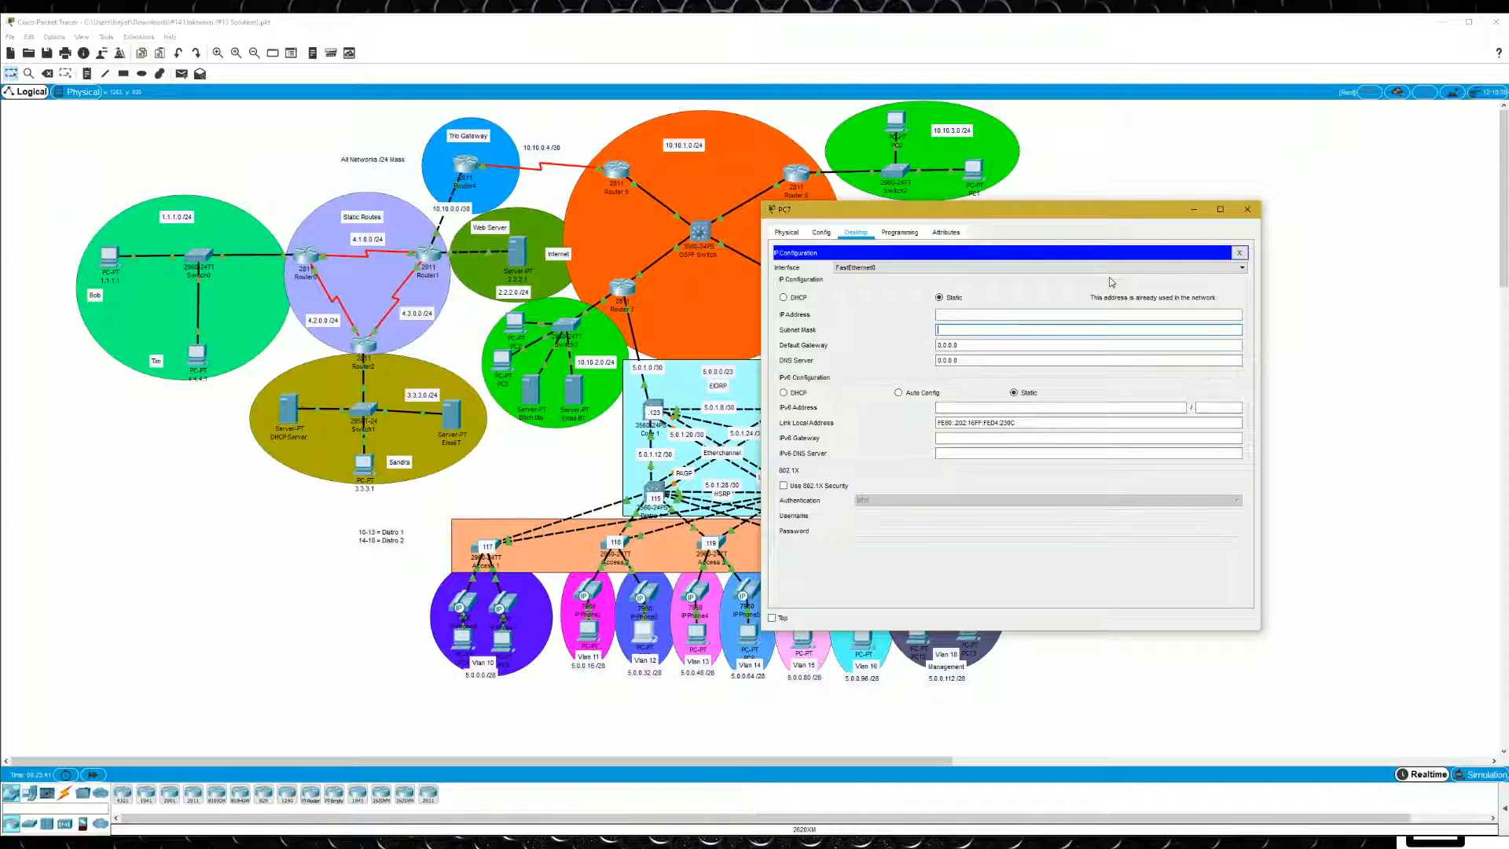
- Assign the Vlan 12 PC IP address 5.0.0.40, subnet mask 255.255.255.240 and default gateway 5.0.0.33, and close its IP configuration
key("shift+Tab")
type("5.0.0.40")
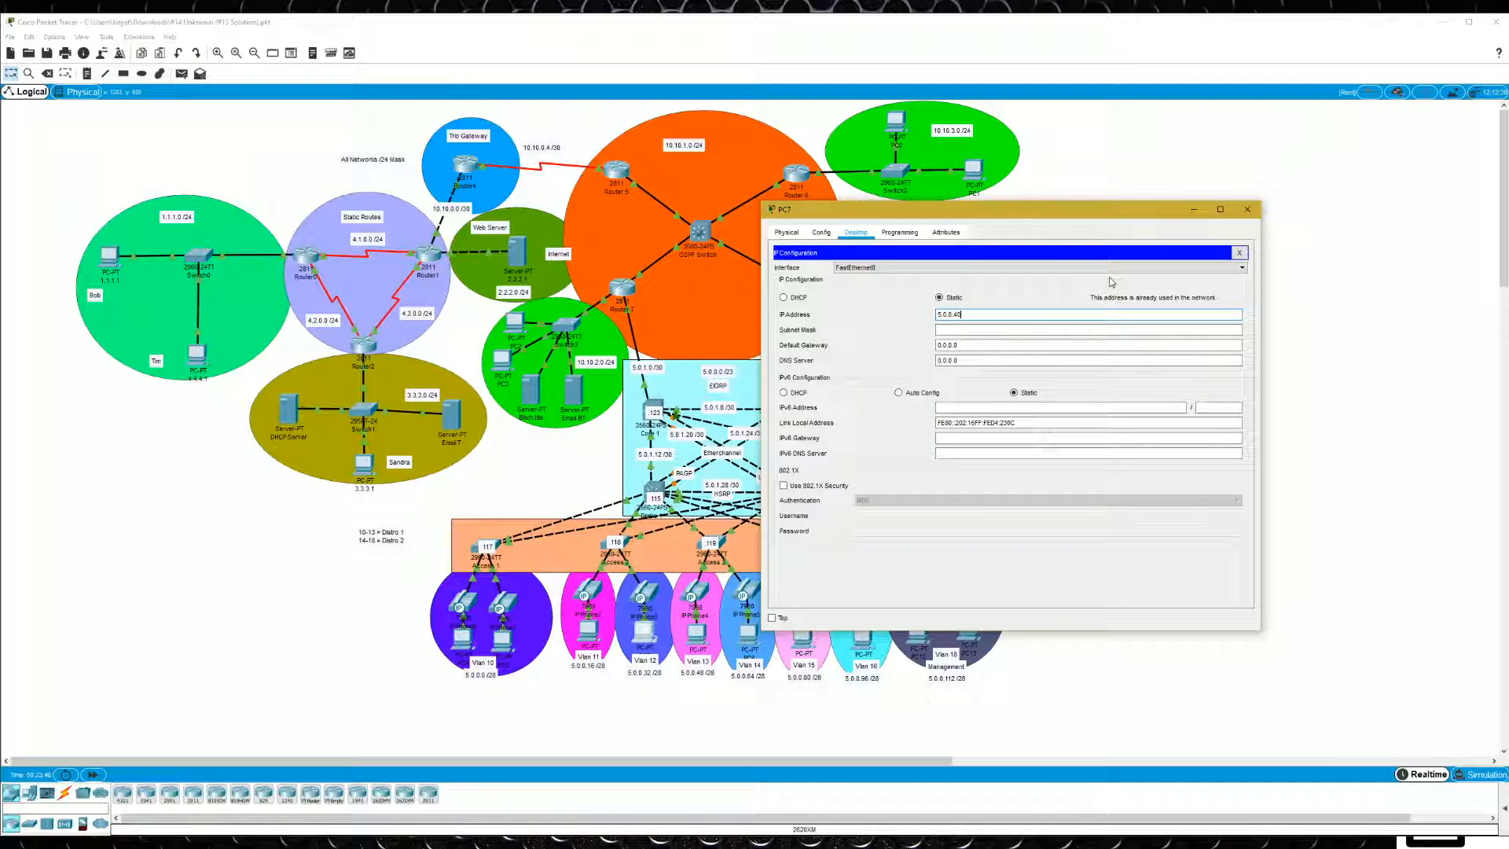
key("Tab")
type("255.255")
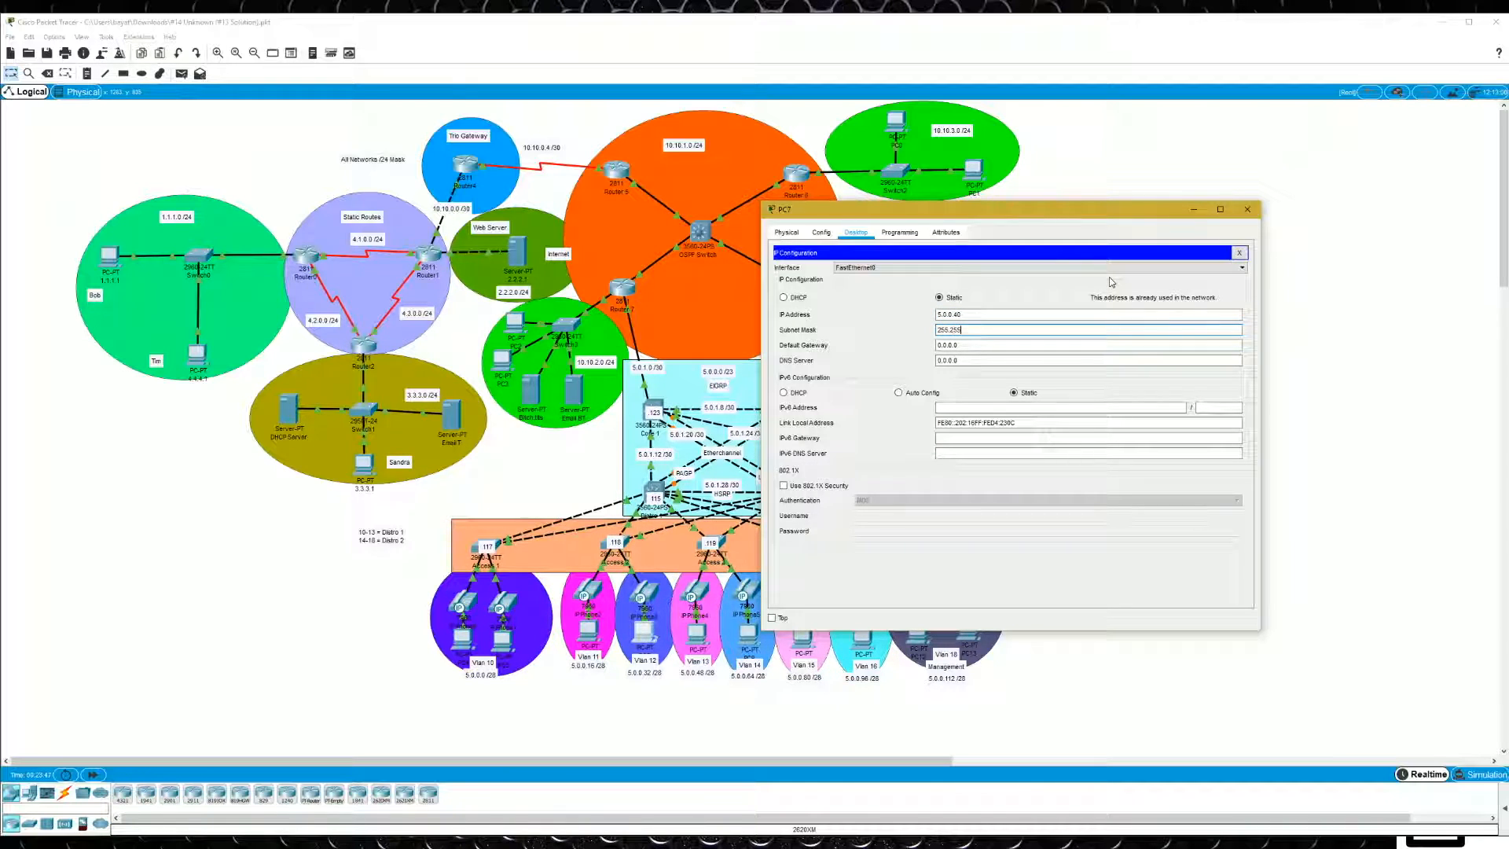
type(".255.240")
key("Tab")
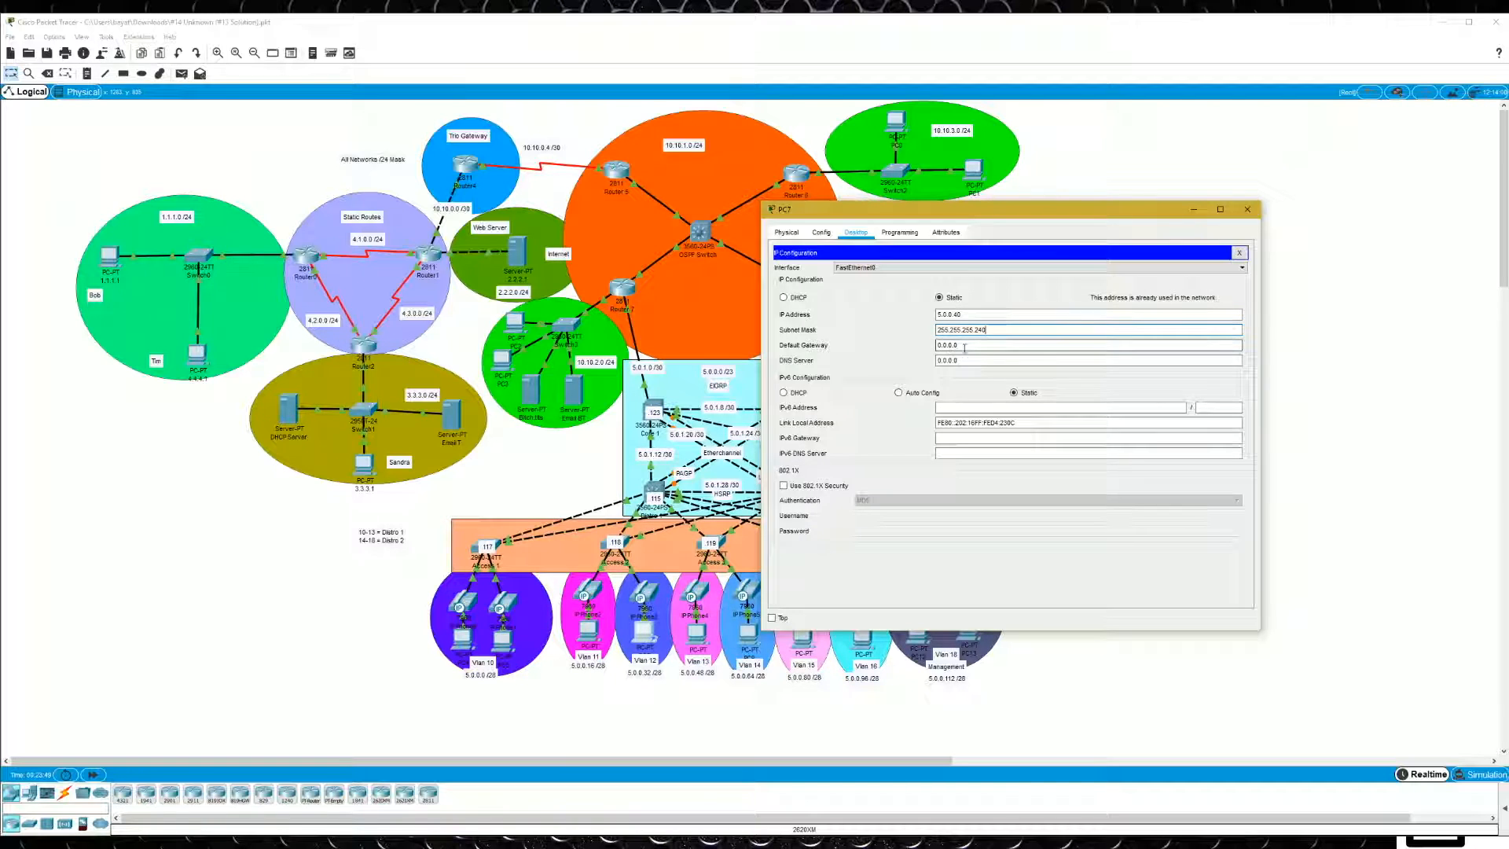
type("5.0")
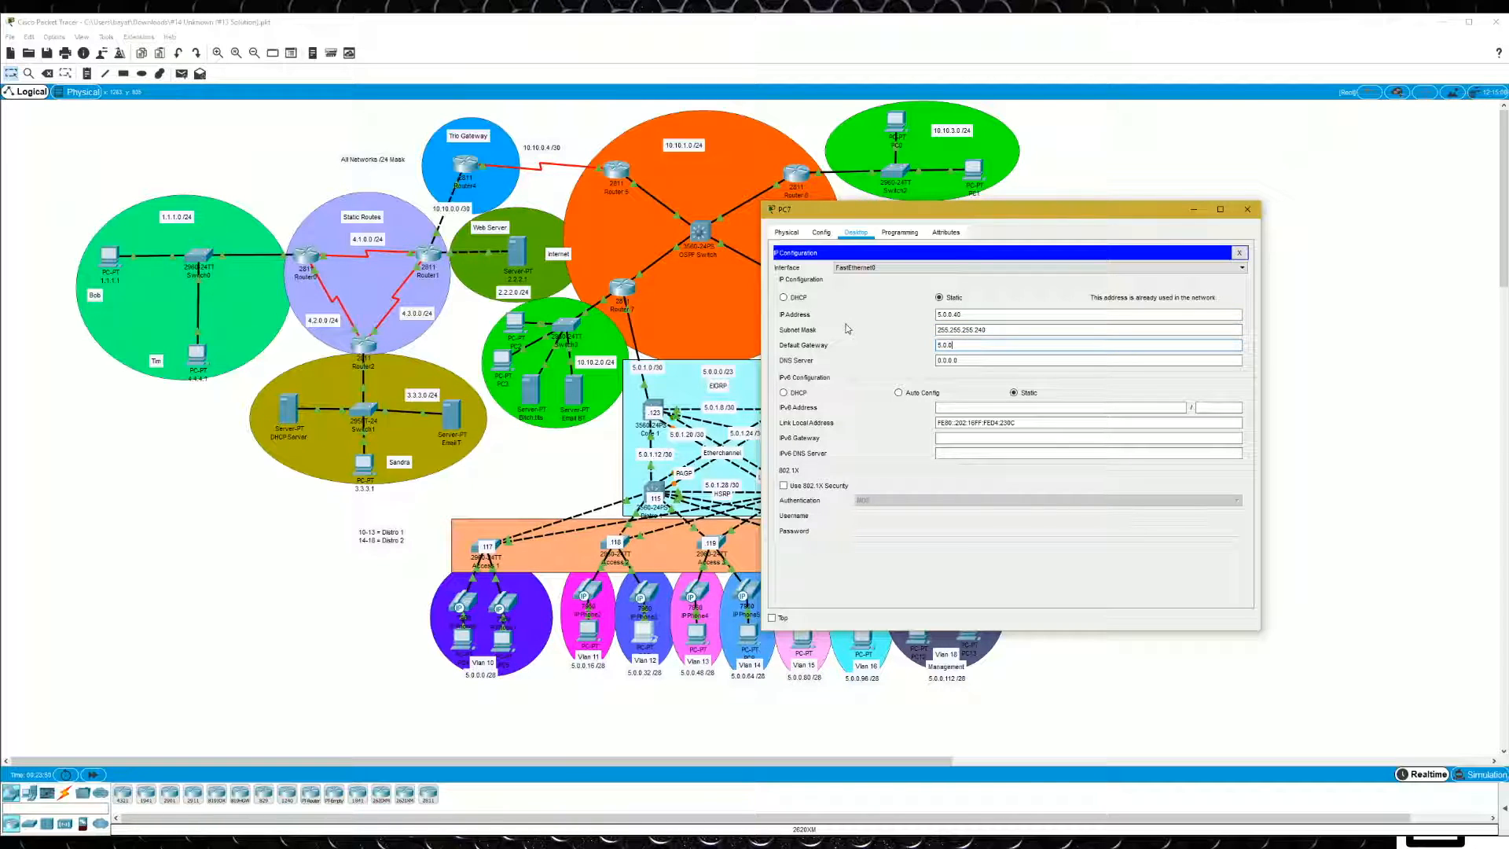
type(".0.33")
left_click(1239, 252)
- Ping the default gateway 5.0.0.33 from the PC's command prompt and stop the ping early
left_click(1106, 280)
type("ping")
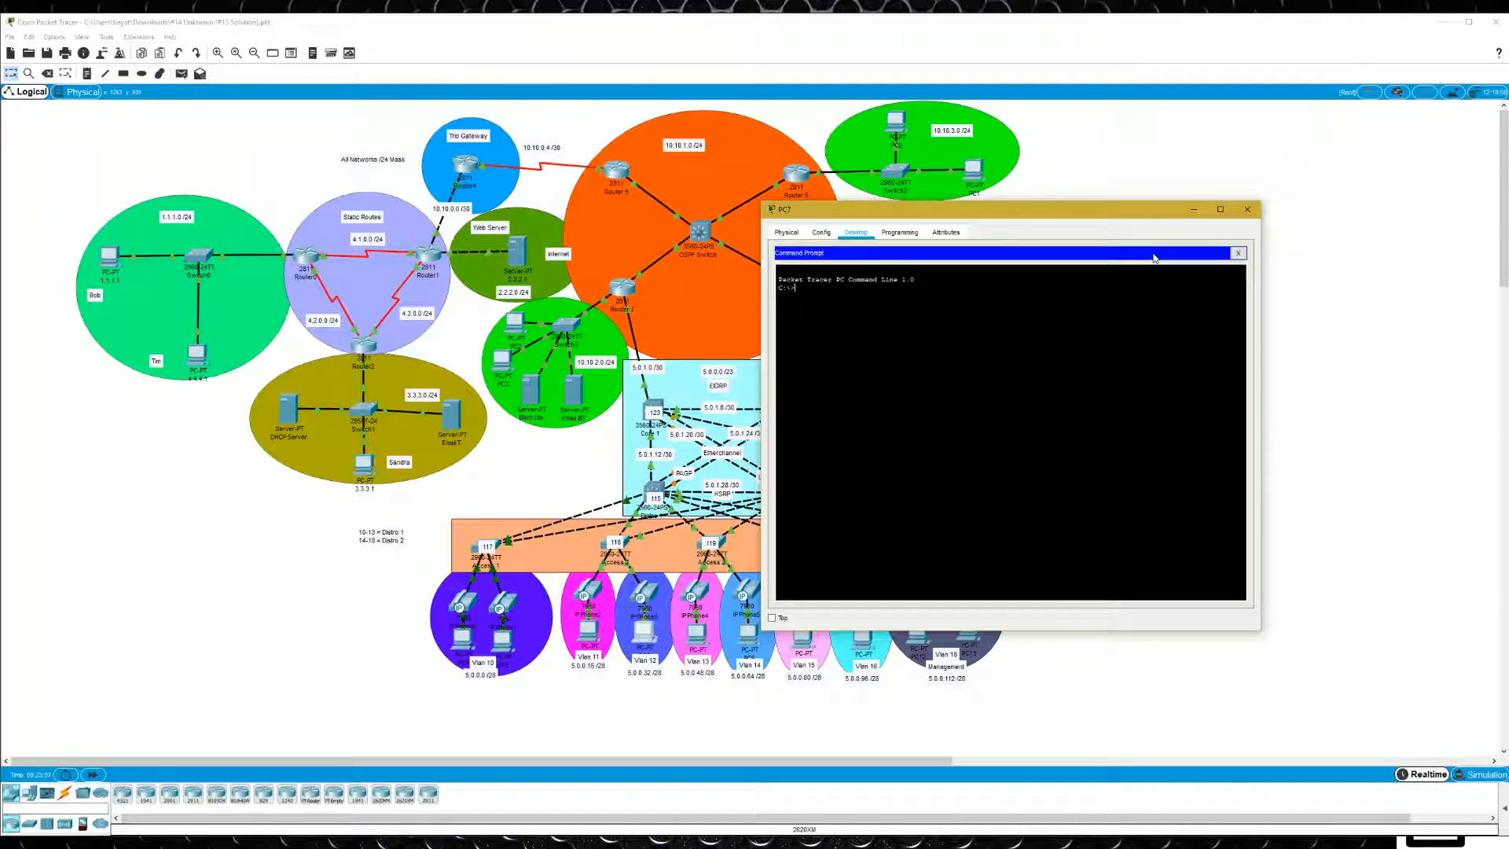
type(" 5.0.0.33")
key("Return")
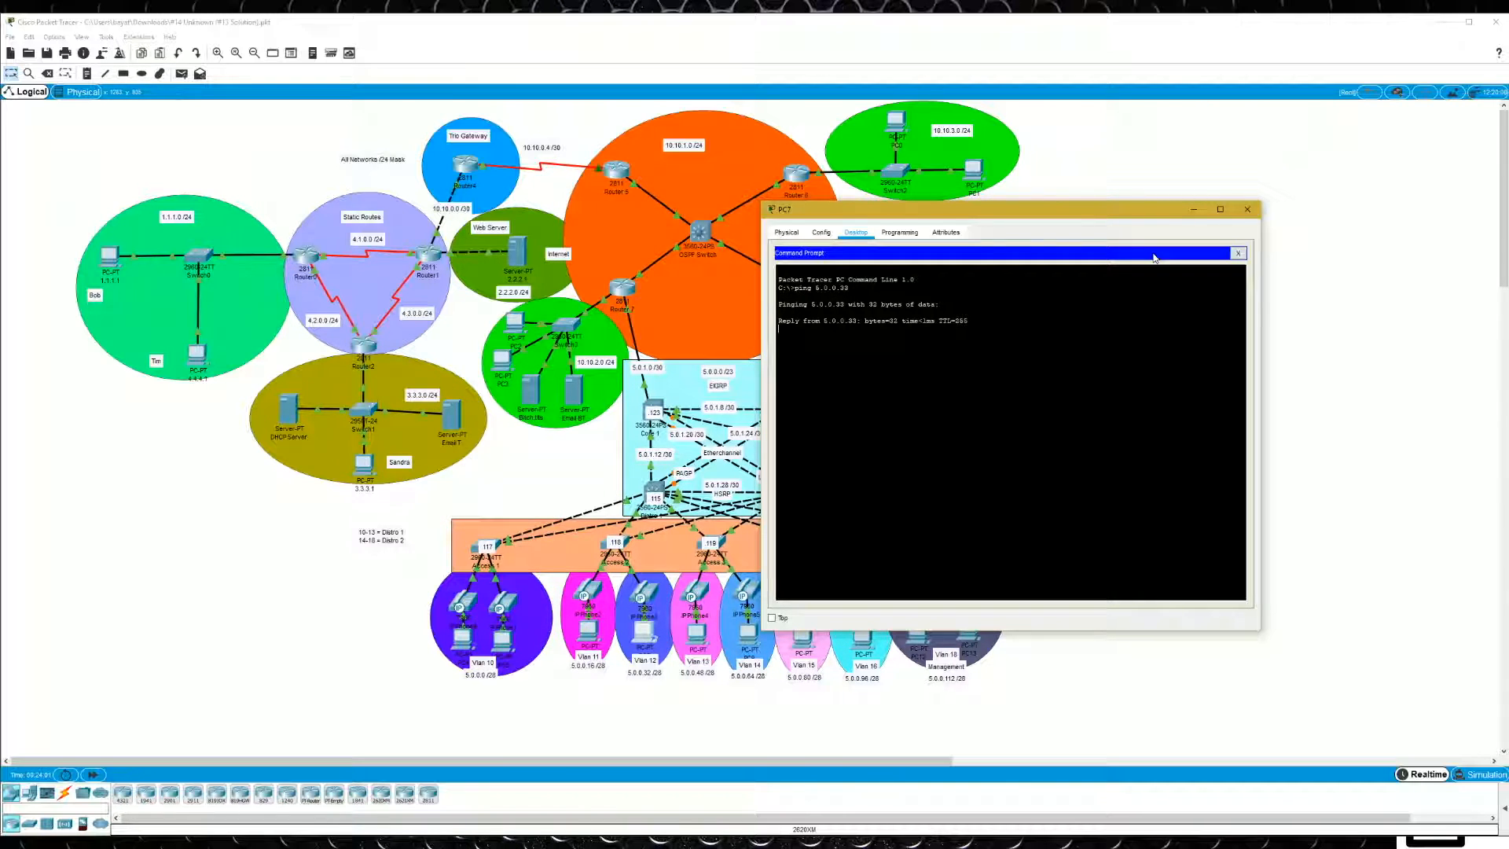
key("ctrl+c")
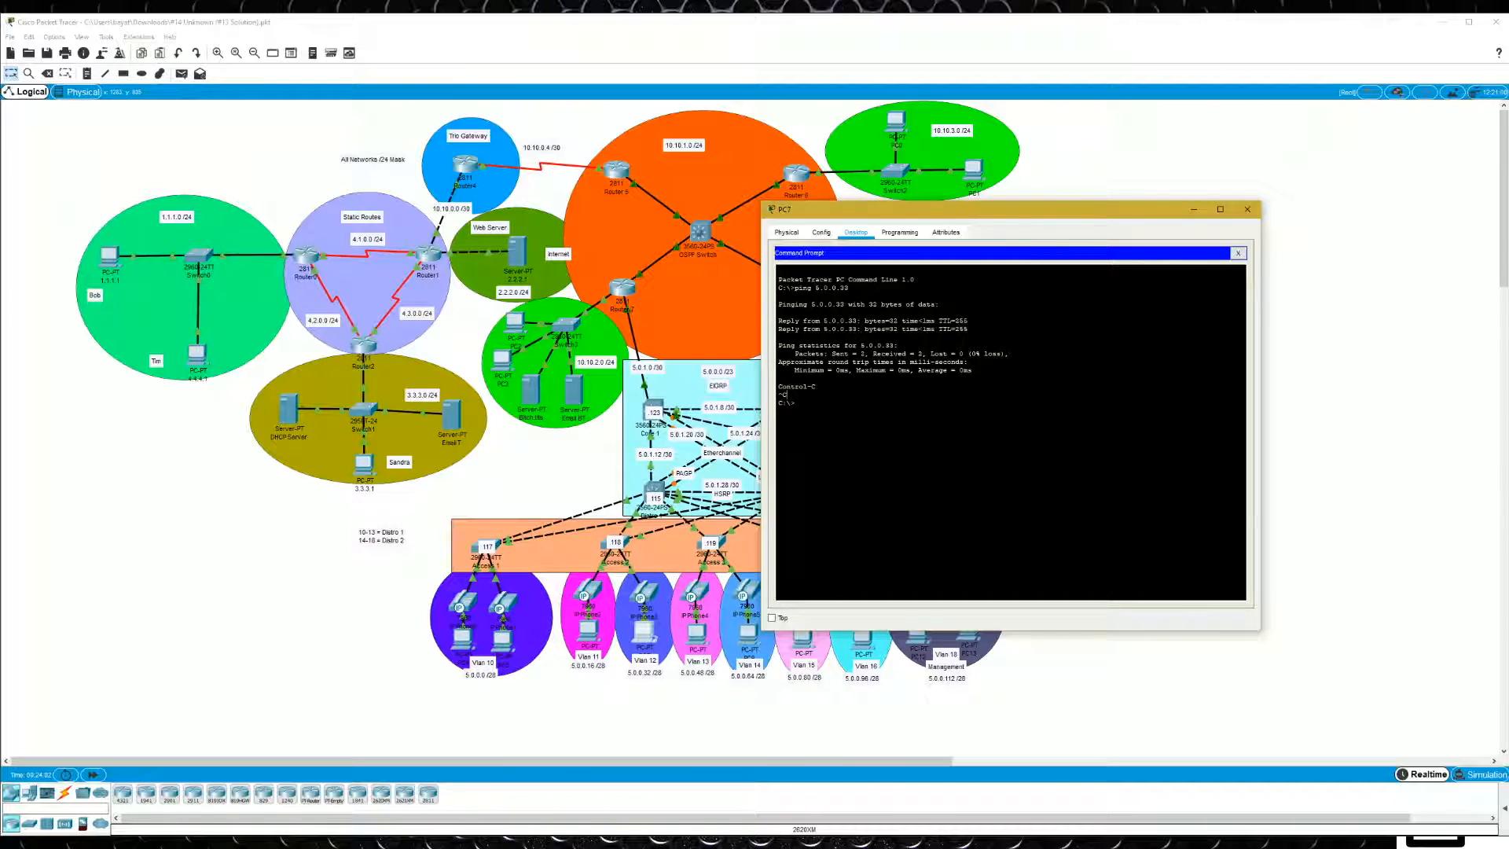
- Ping the NTP server at 5.0.0.135 from the same PC, and close the PC window
type("ping 5.0.0.135")
key("Return")
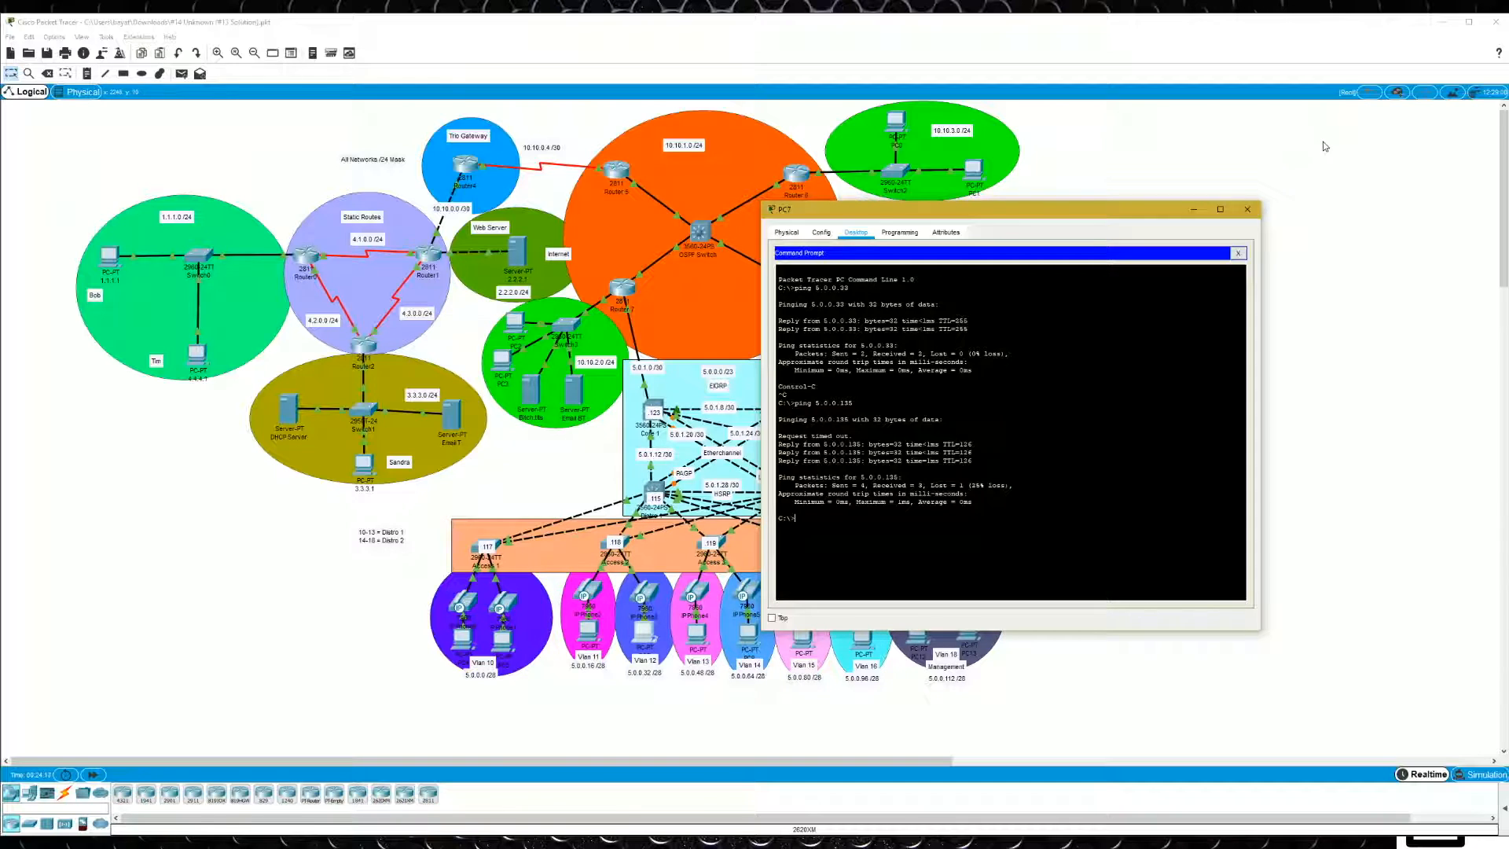
left_click(1251, 211)
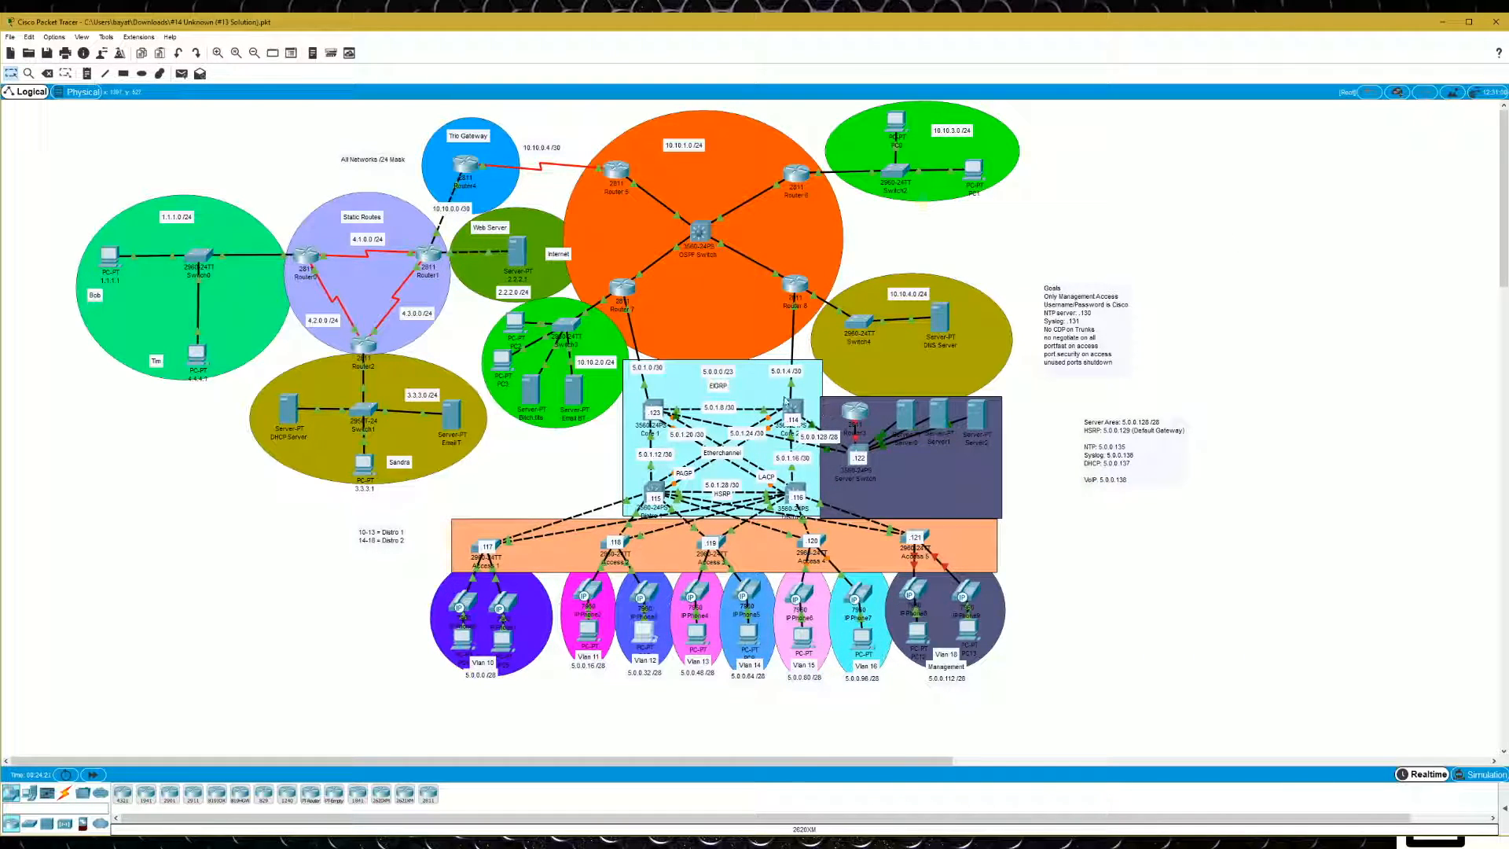
- Open Core 1's command line, leave configuration mode and show the switch's current clock
left_click(657, 407)
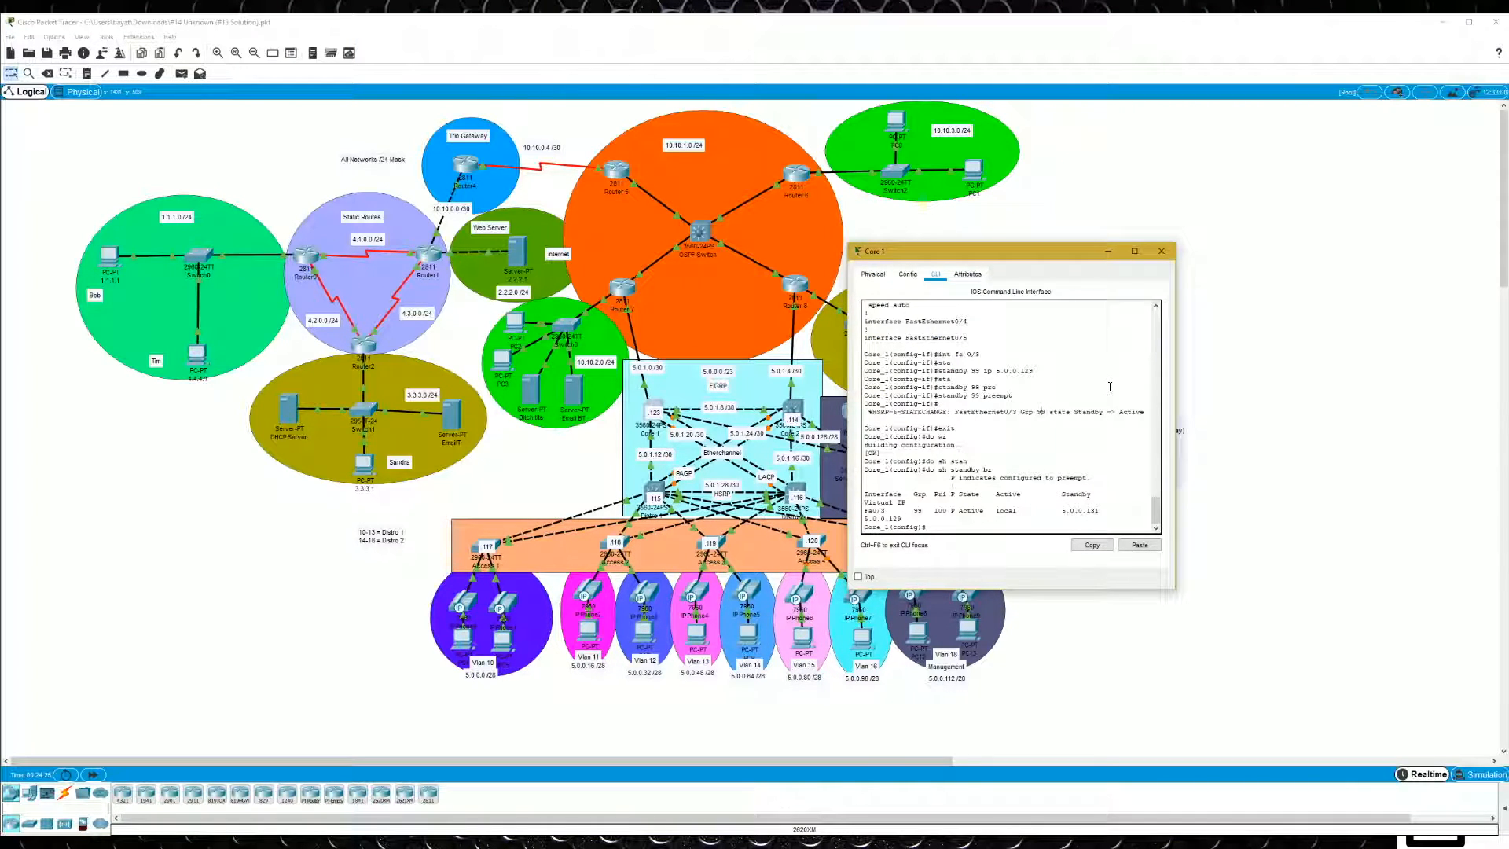
type("end")
key("Return")
type("show clock")
key("Return")
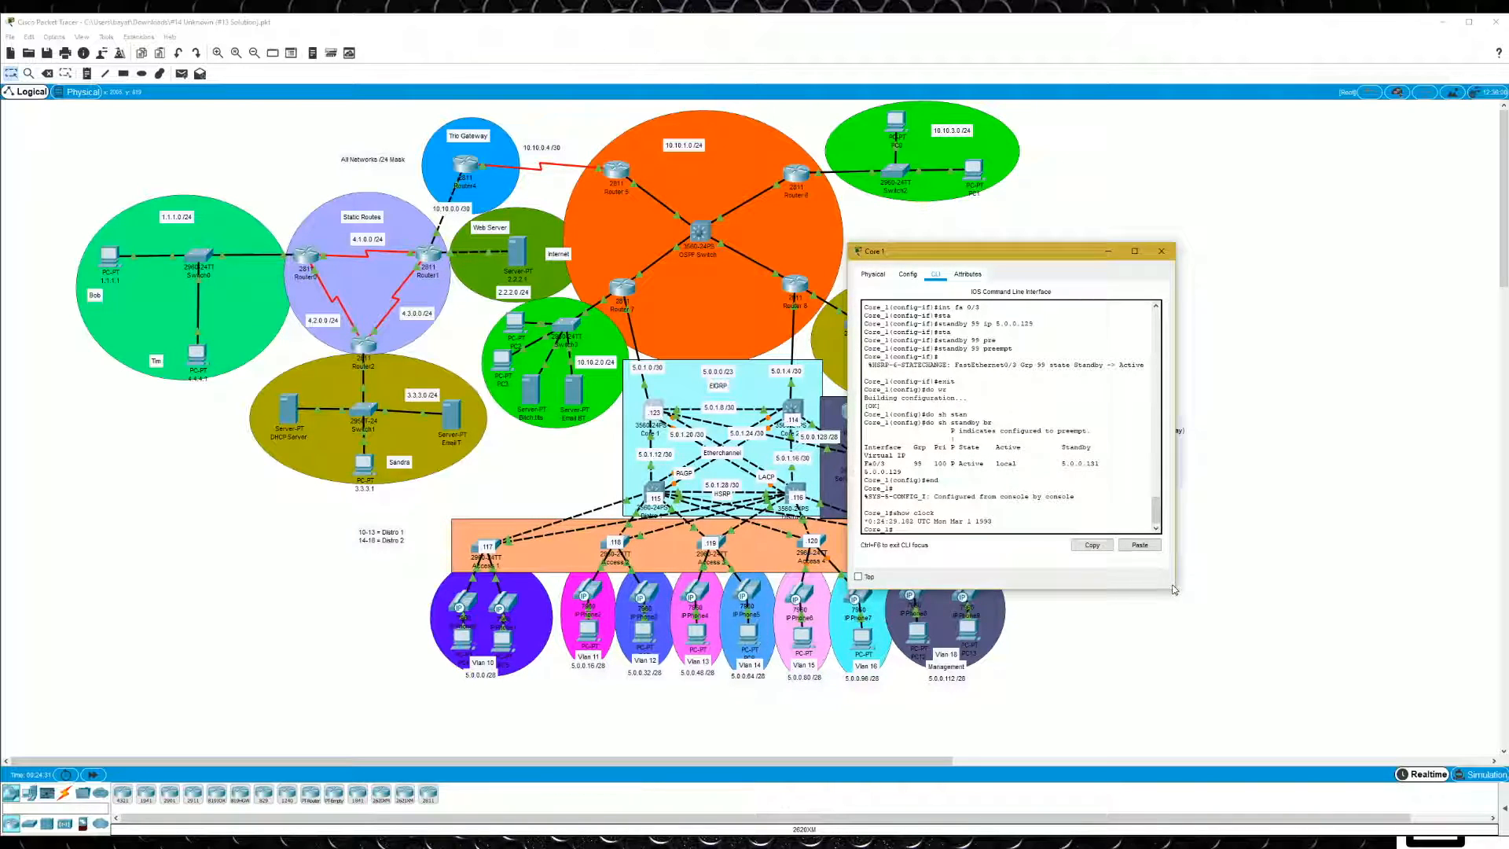
- Enlarge and reposition the Core 1 window, enter global configuration mode and list the available ntp commands
left_click_drag(1176, 591, 1467, 699)
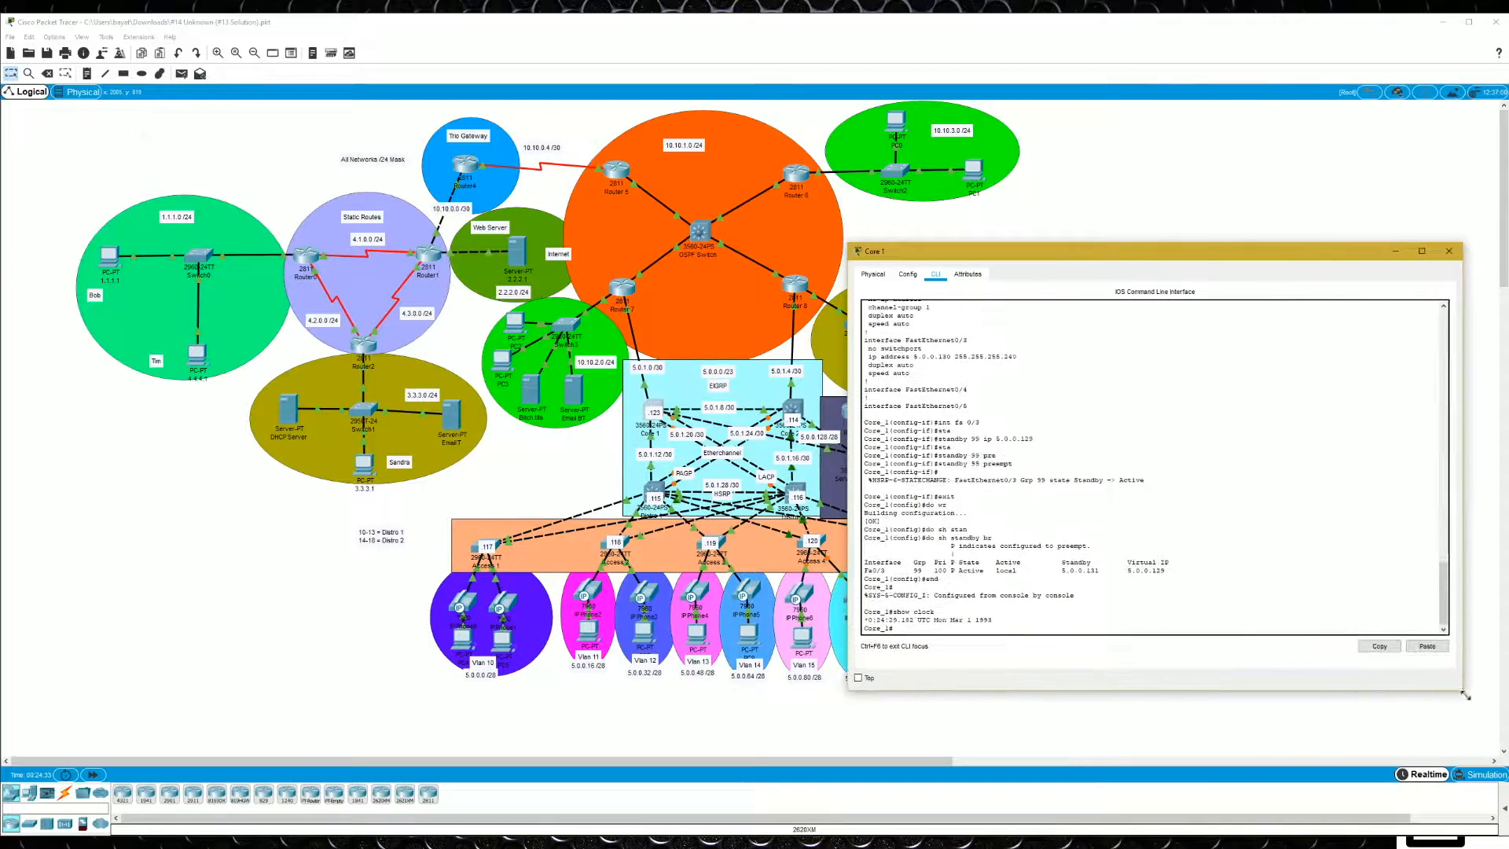
left_click_drag(1201, 252, 600, 173)
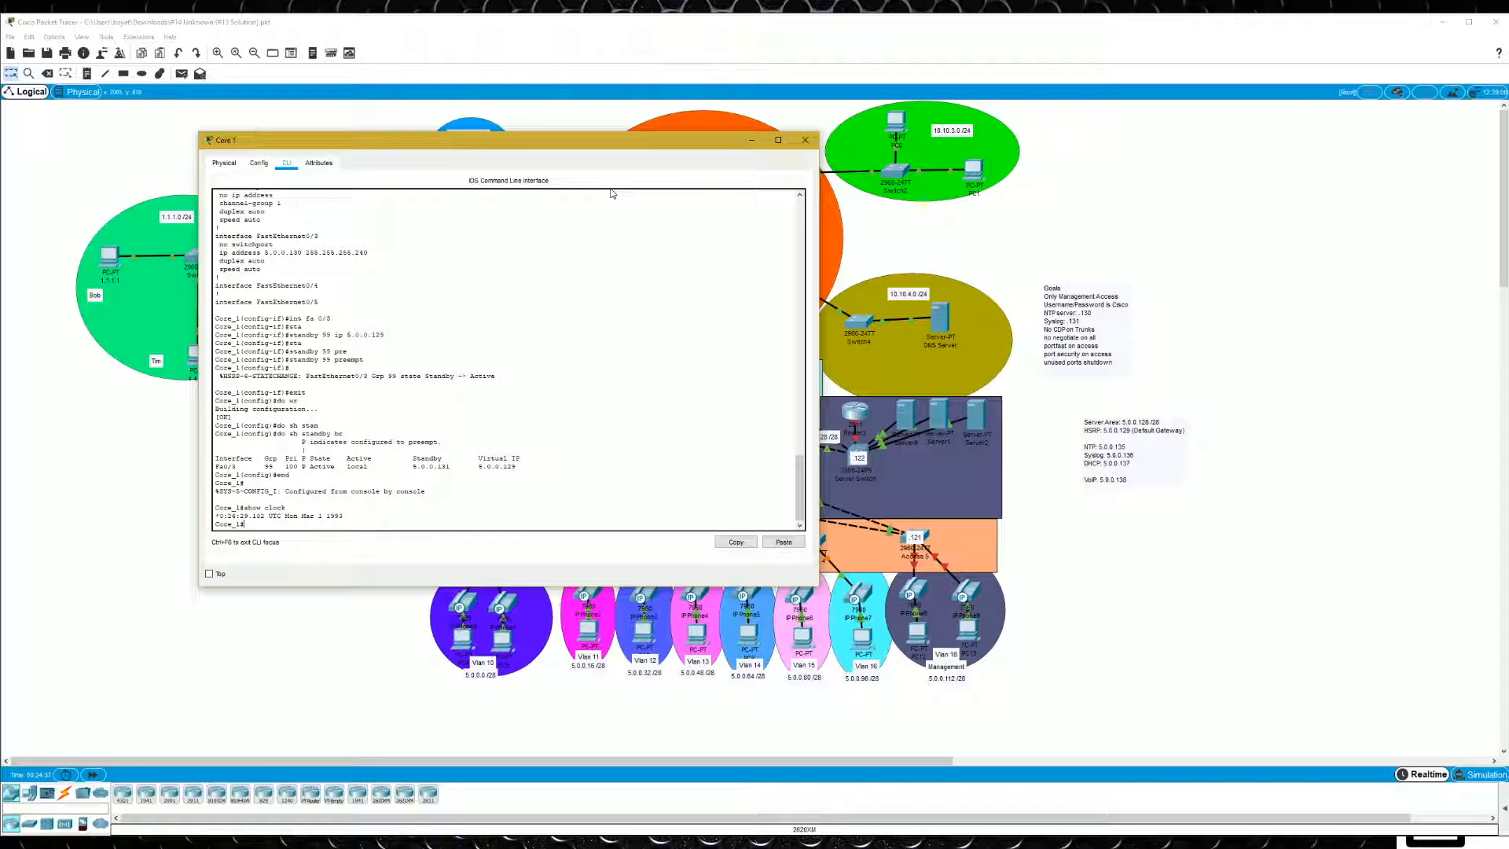
type("conf t")
key("Return")
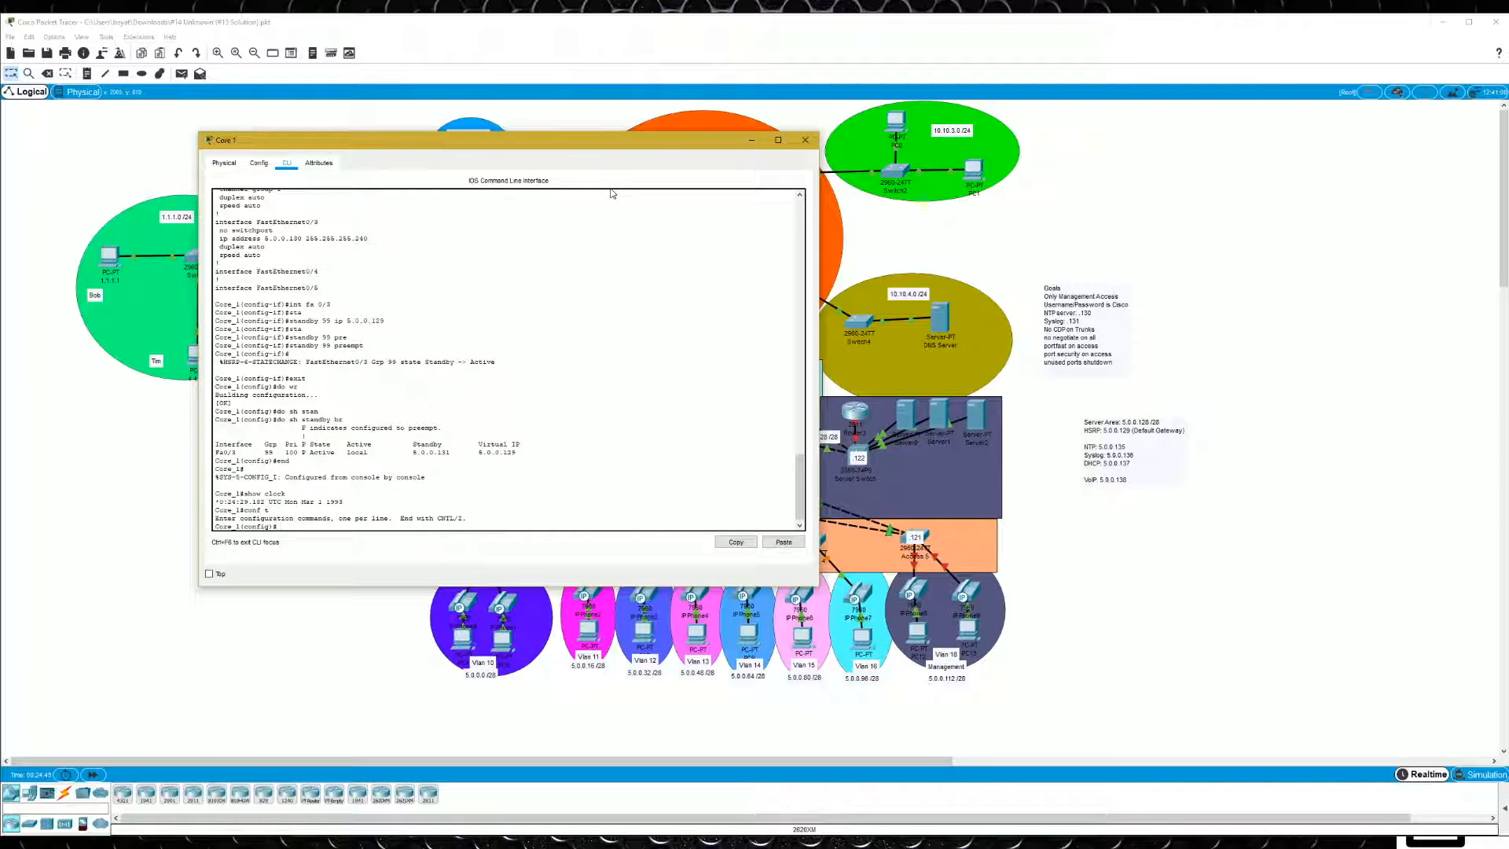
type("nt")
key("Tab")
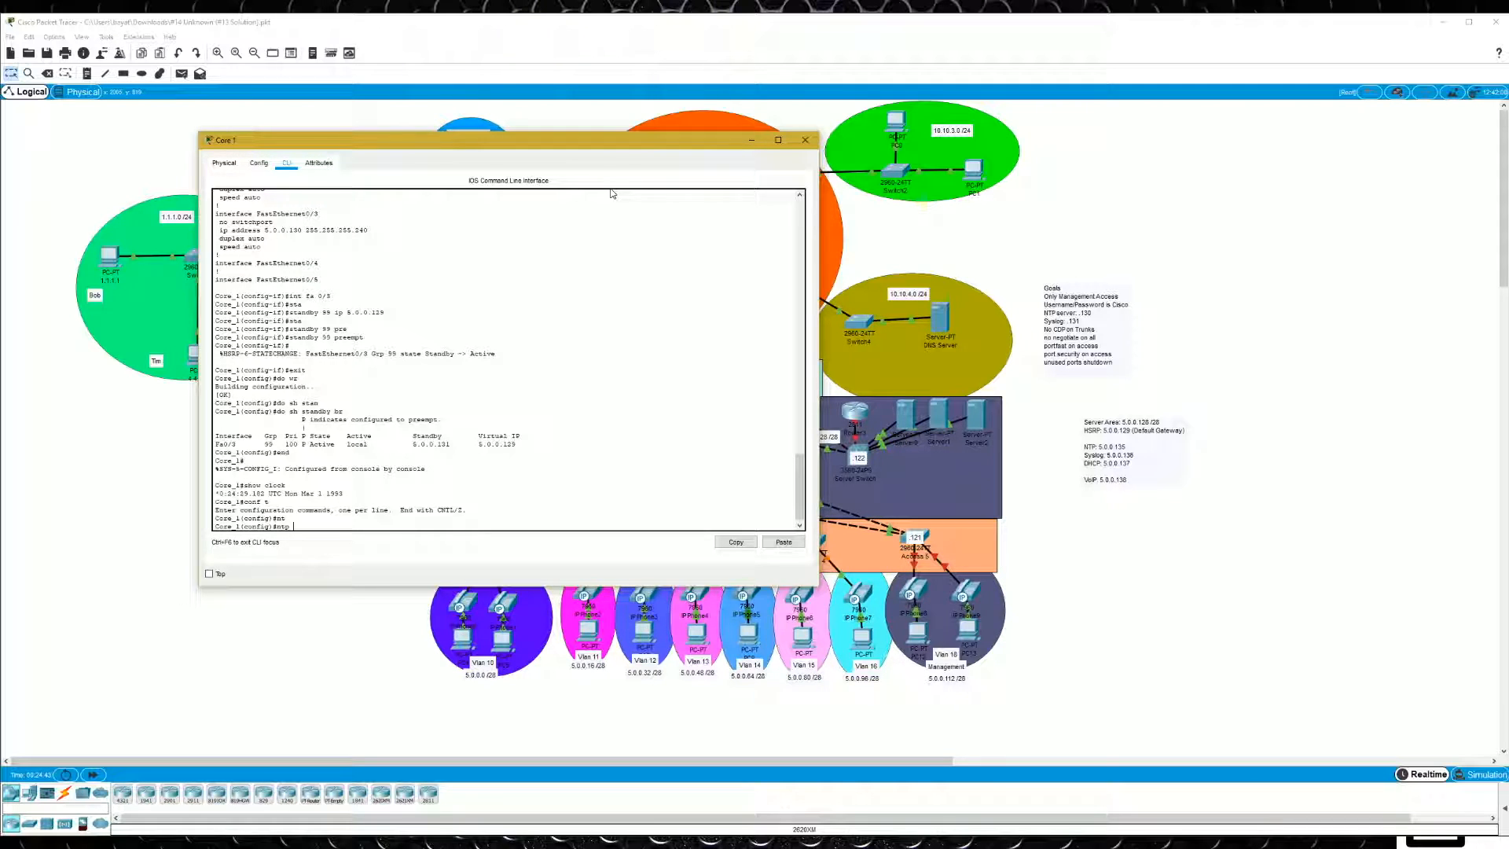
type("?")
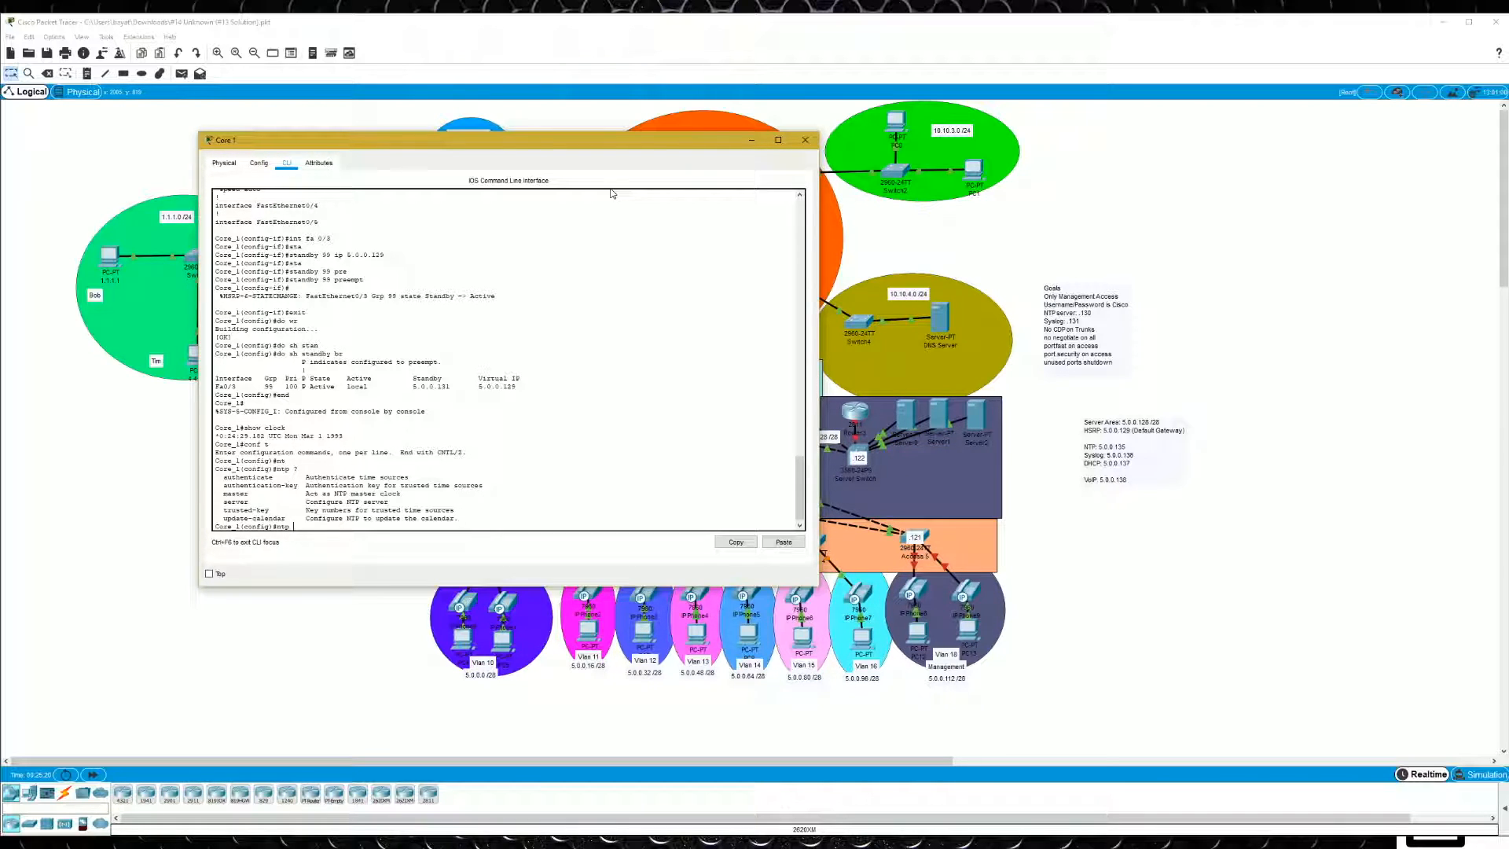
- Configure 5.0.0.135 as Core 1's NTP server using key 1
type("ser")
key("Tab")
type("?")
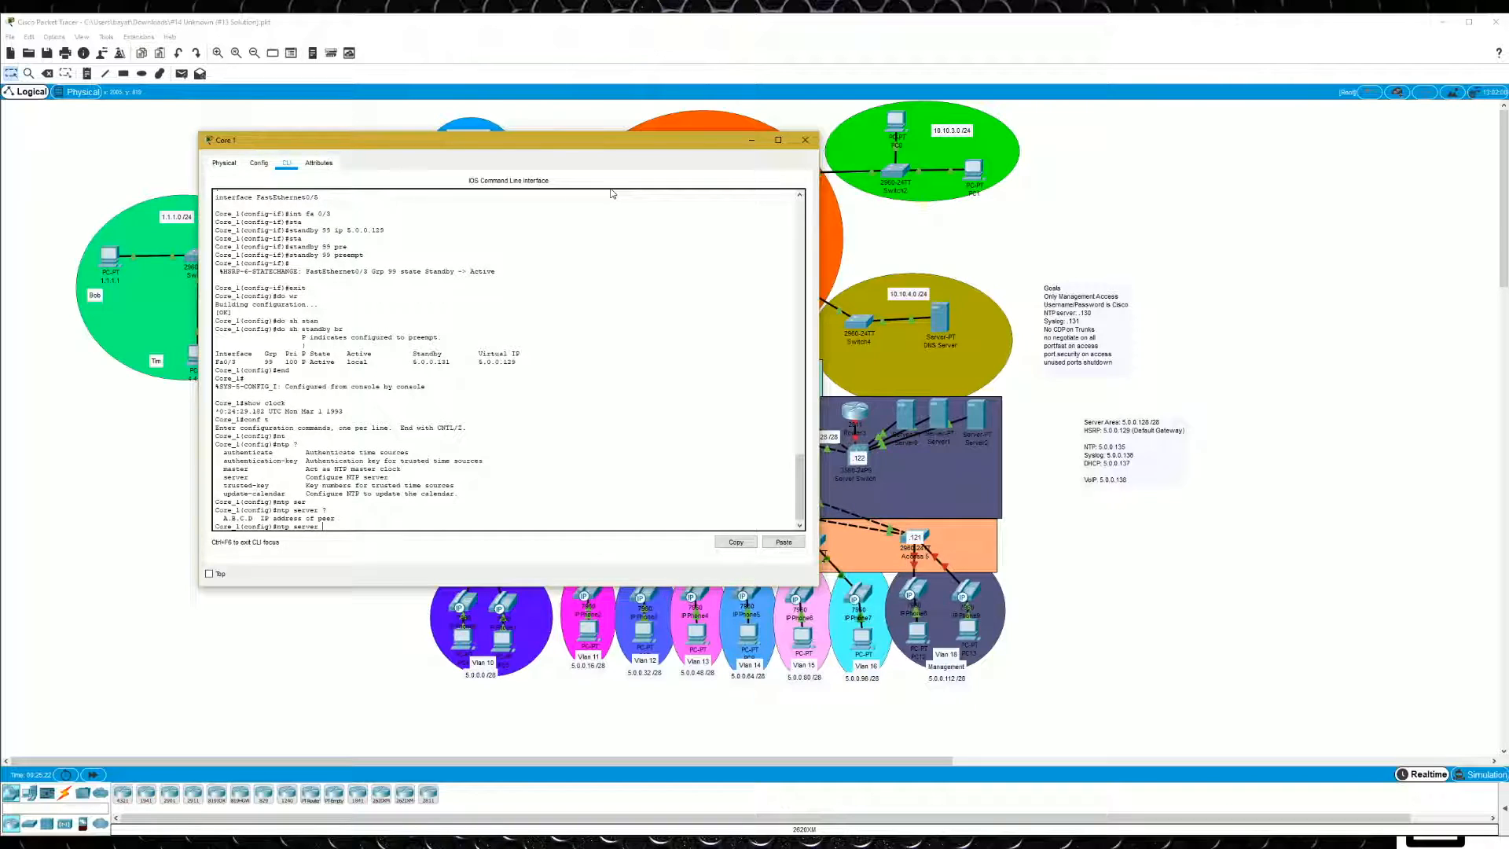
type("5.0.0.135 ?ke")
key("Tab")
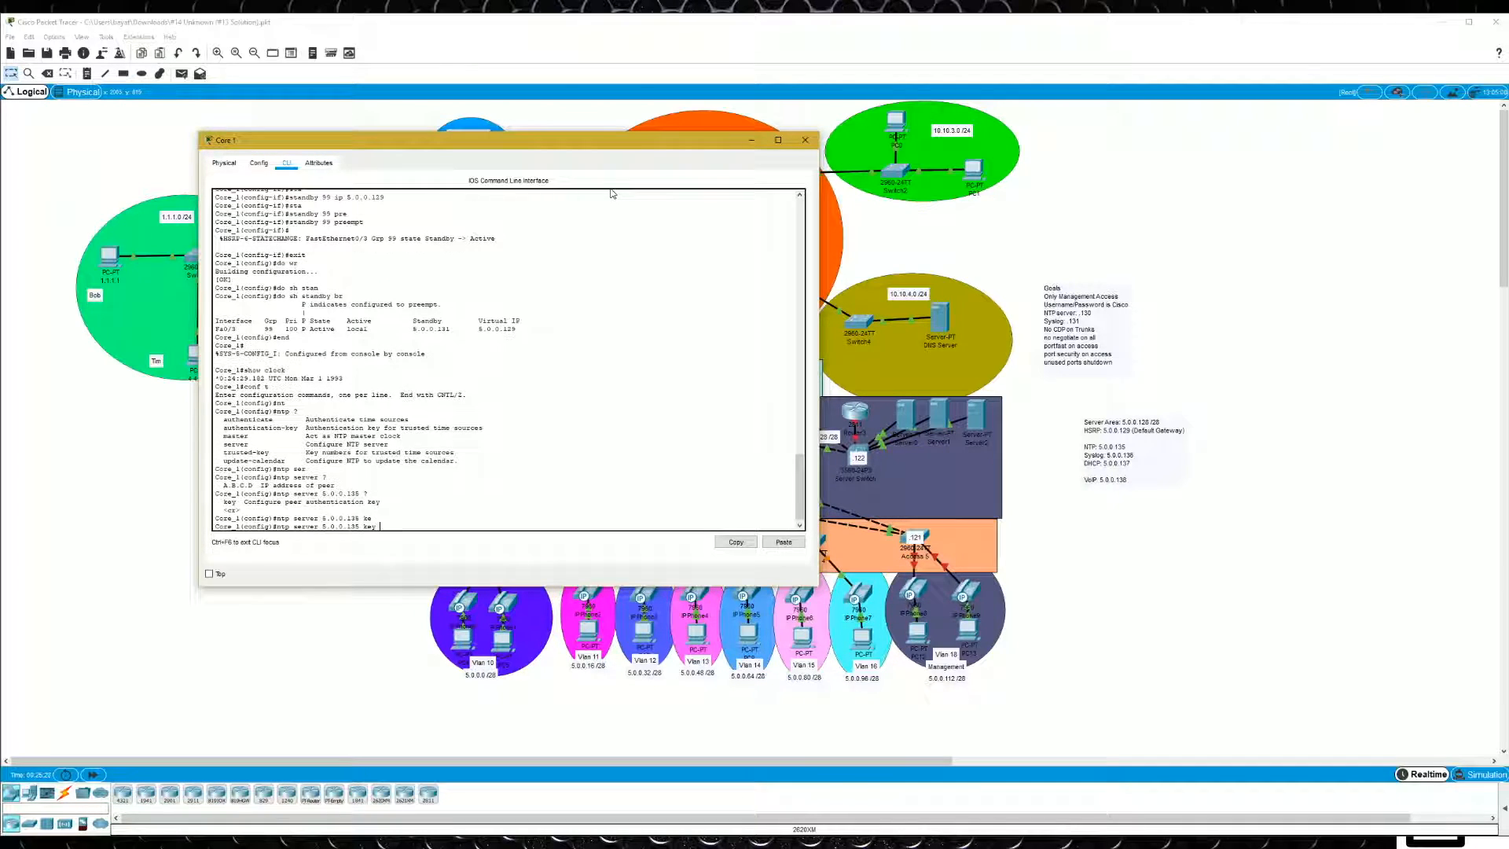
type("?")
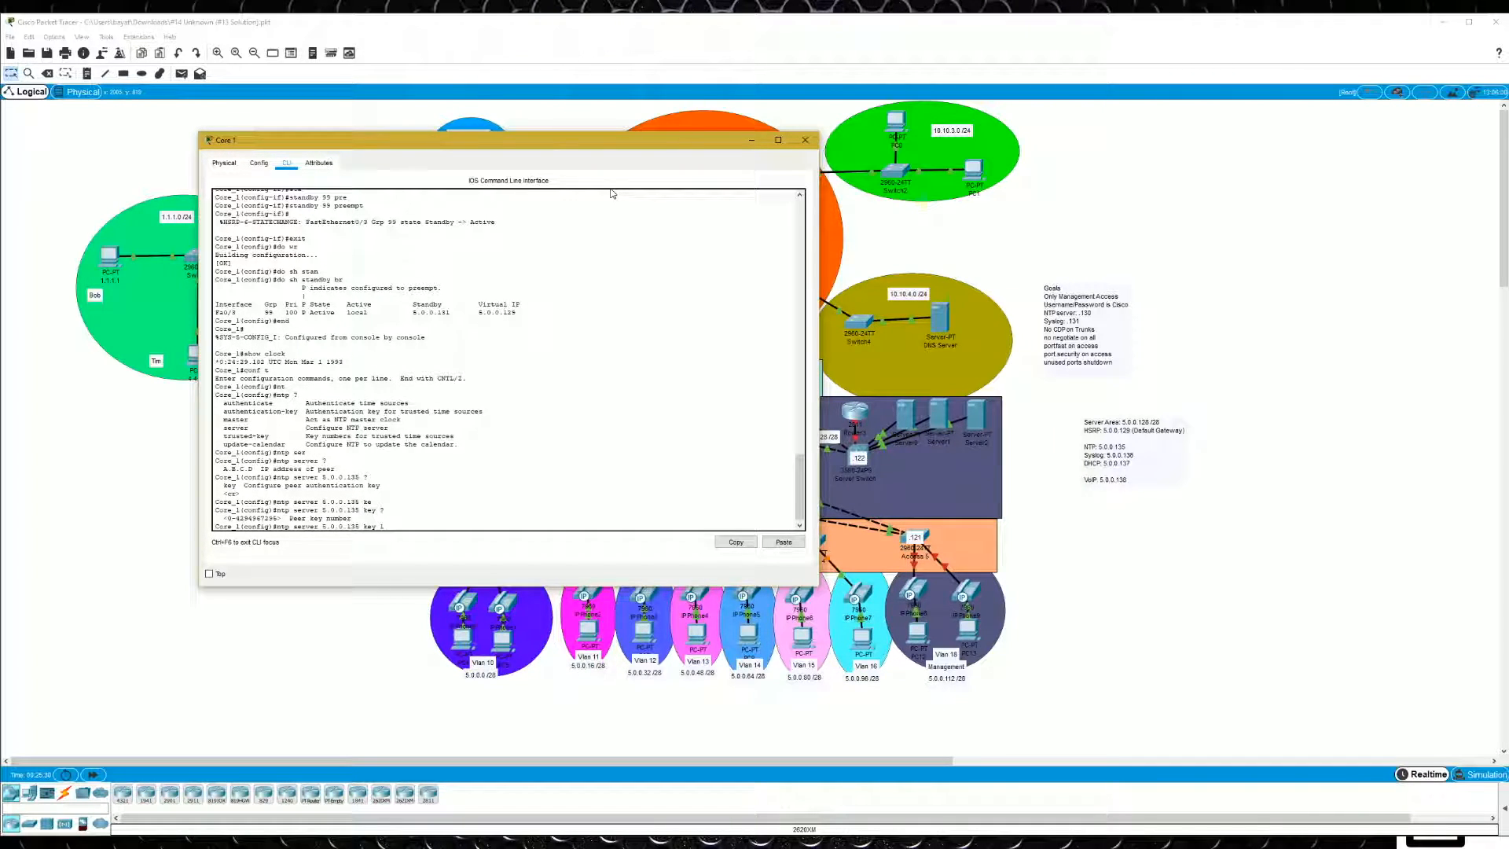
type("1 ?")
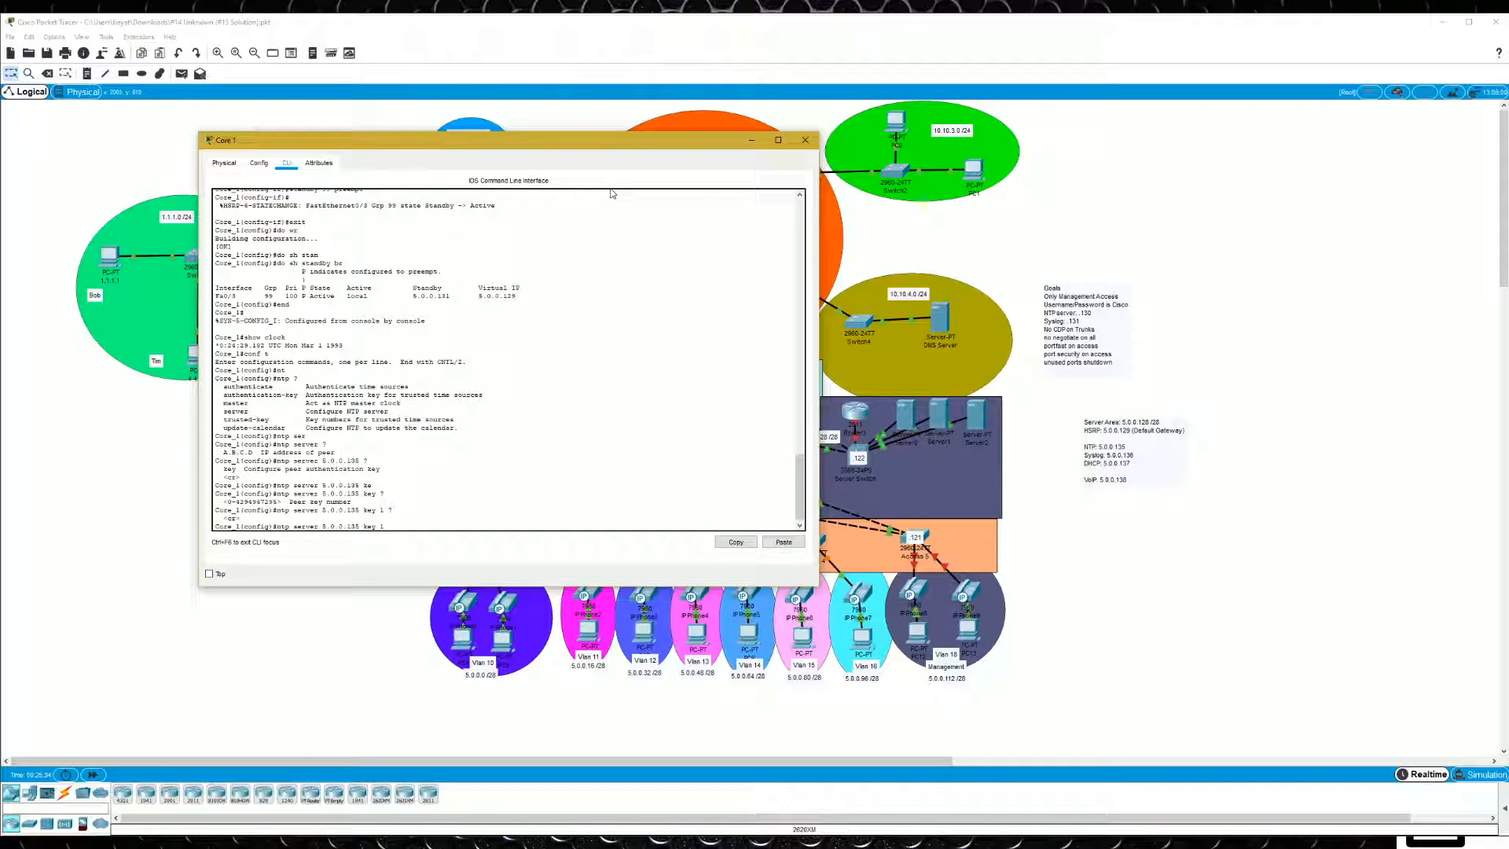
key("Return")
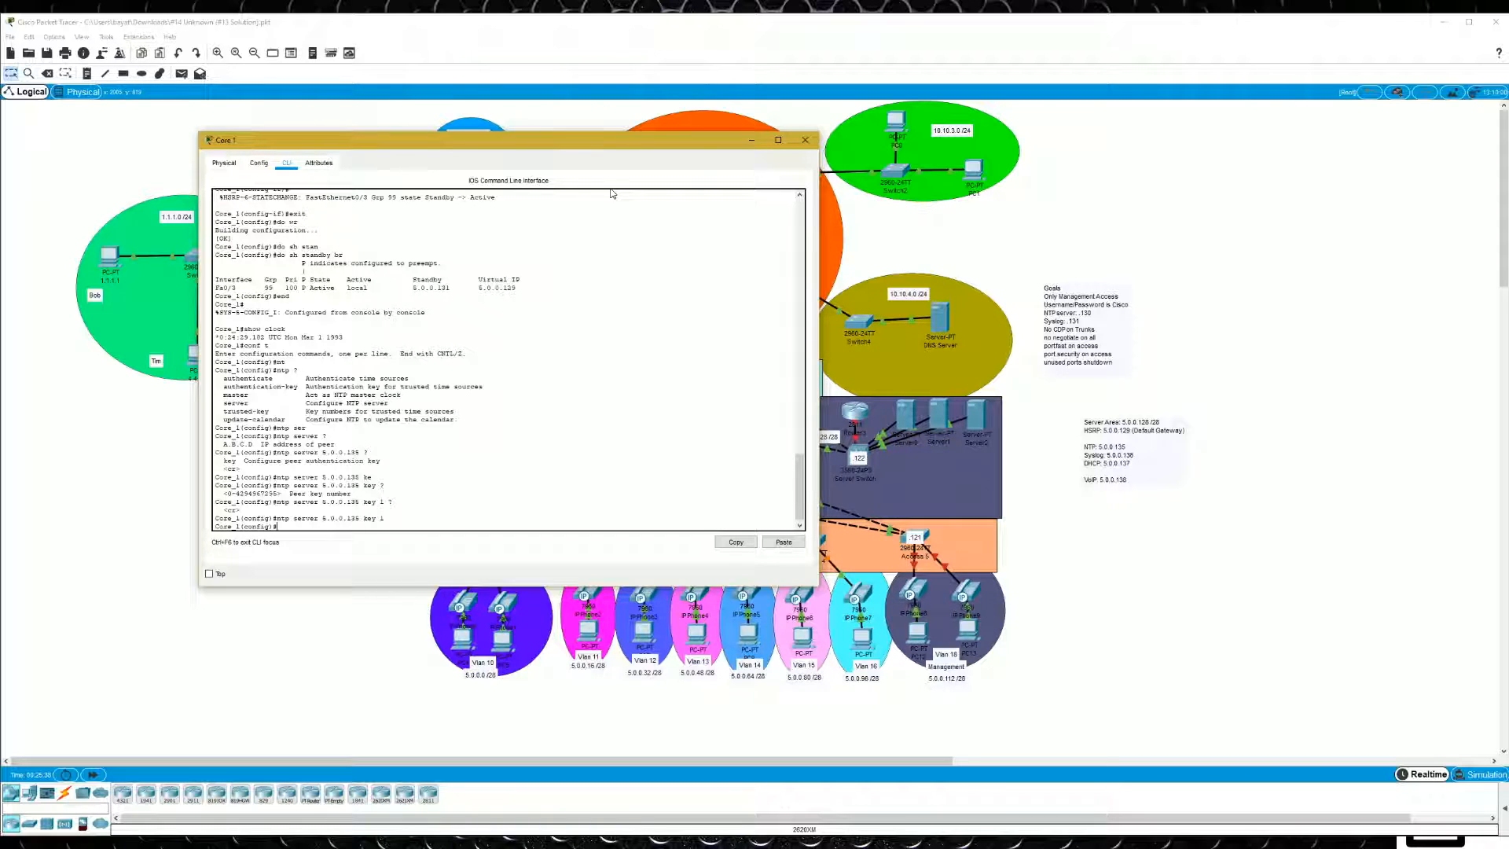
- Define NTP authentication key 1 on Core 1 with MD5 and enter the authentication password
type("ntp ?")
type("aut")
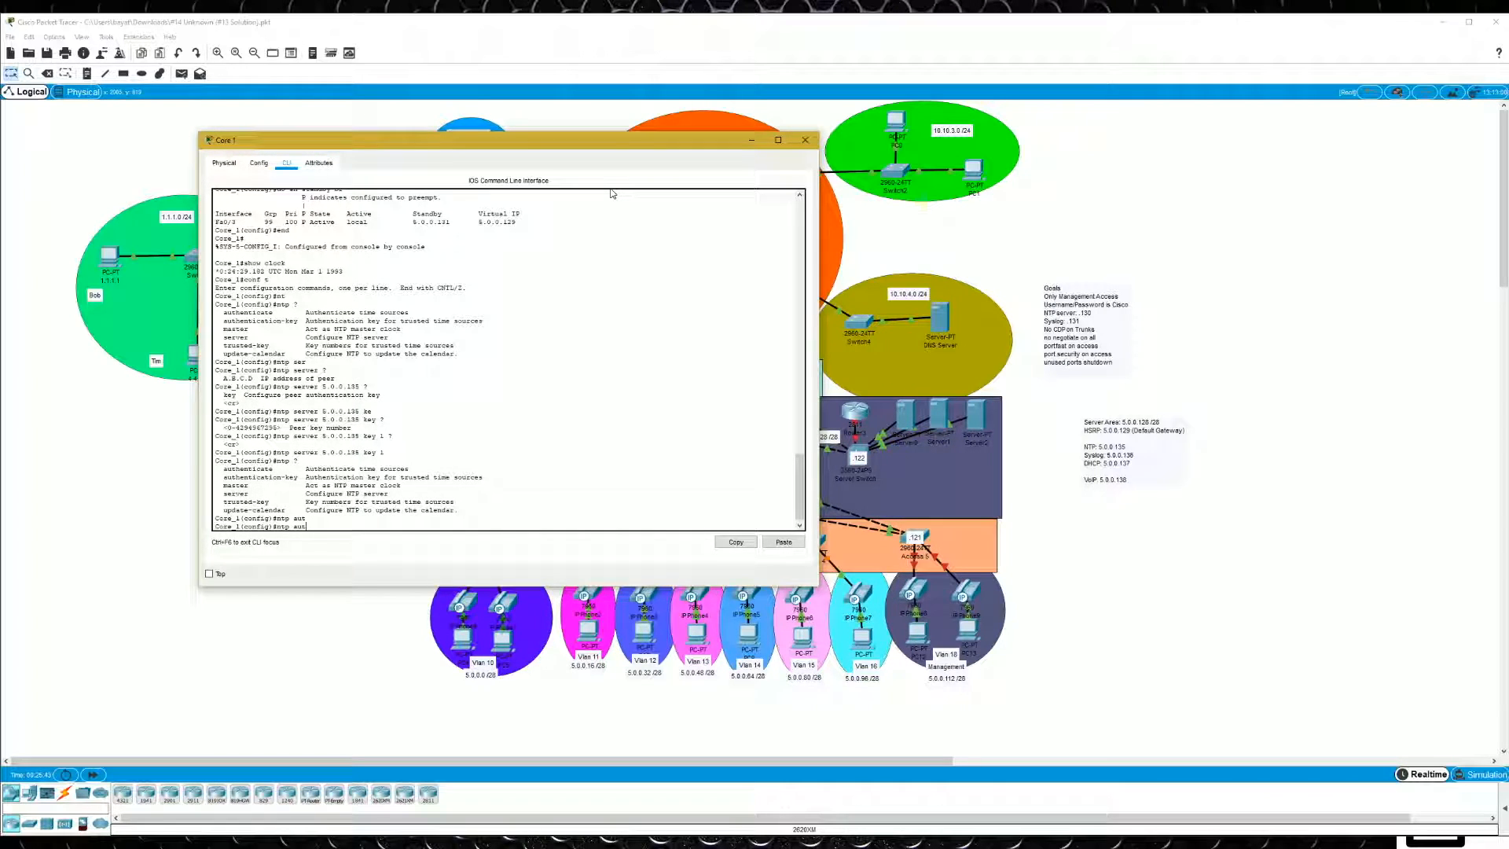
type("hen")
key("Tab")
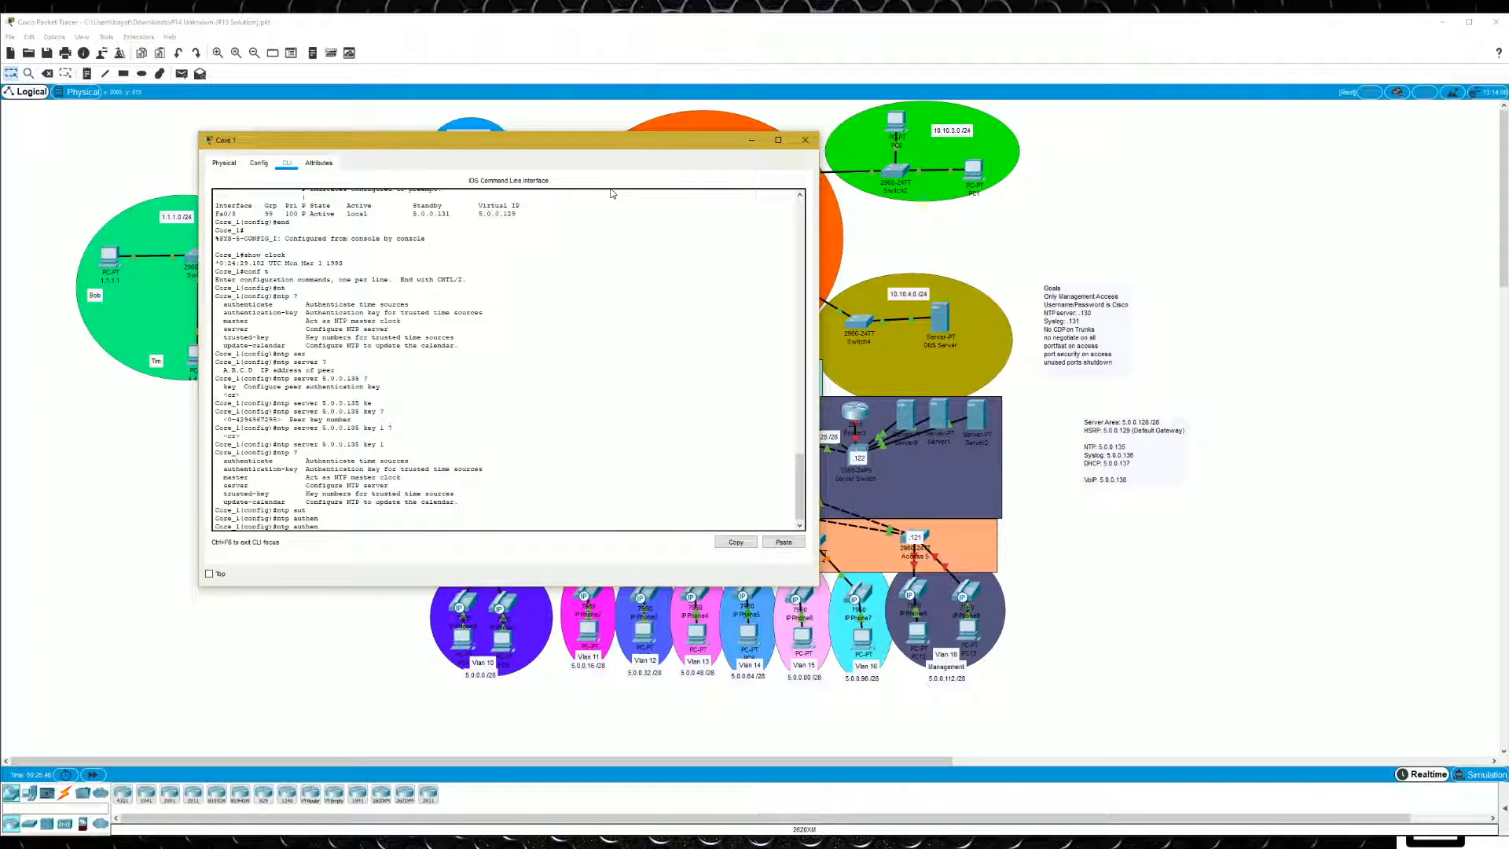
type("t")
key("Tab")
type("c")
key("Tab")
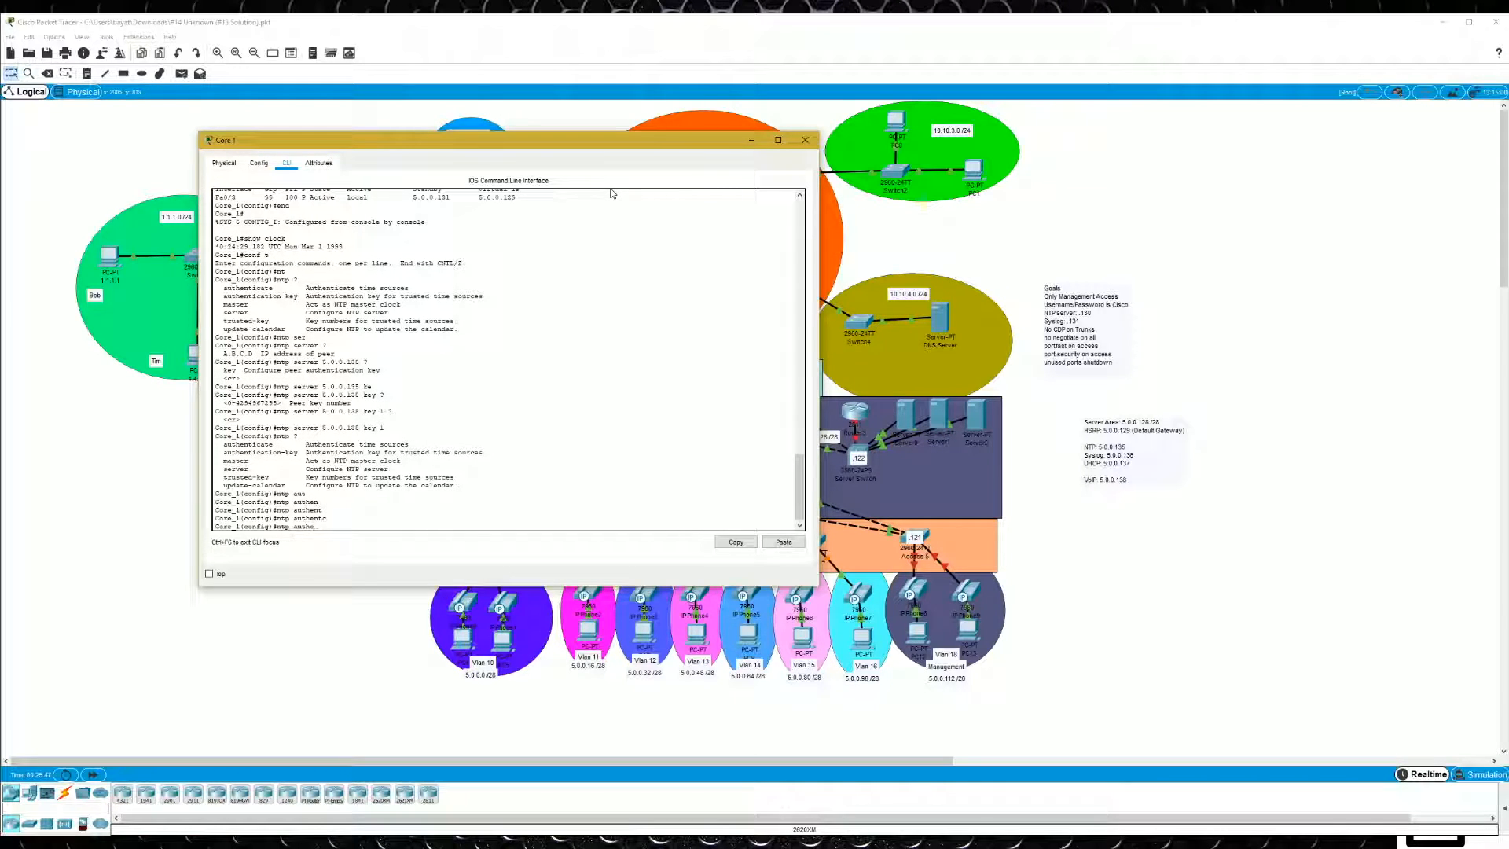
type("thentication-")
key("Tab")
type("?1 ?md5 ")
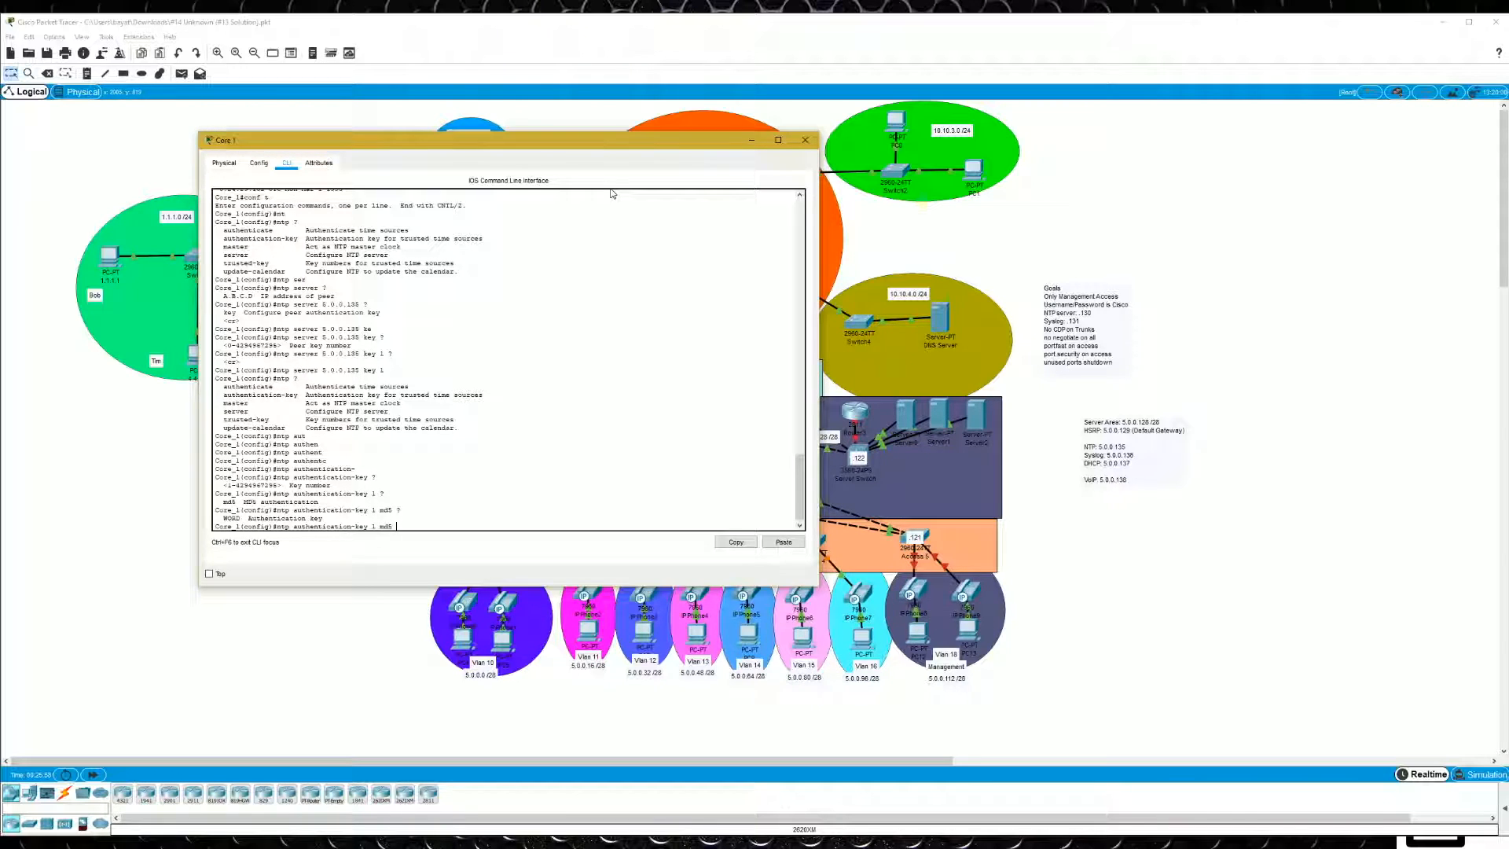
type("?cisco ?")
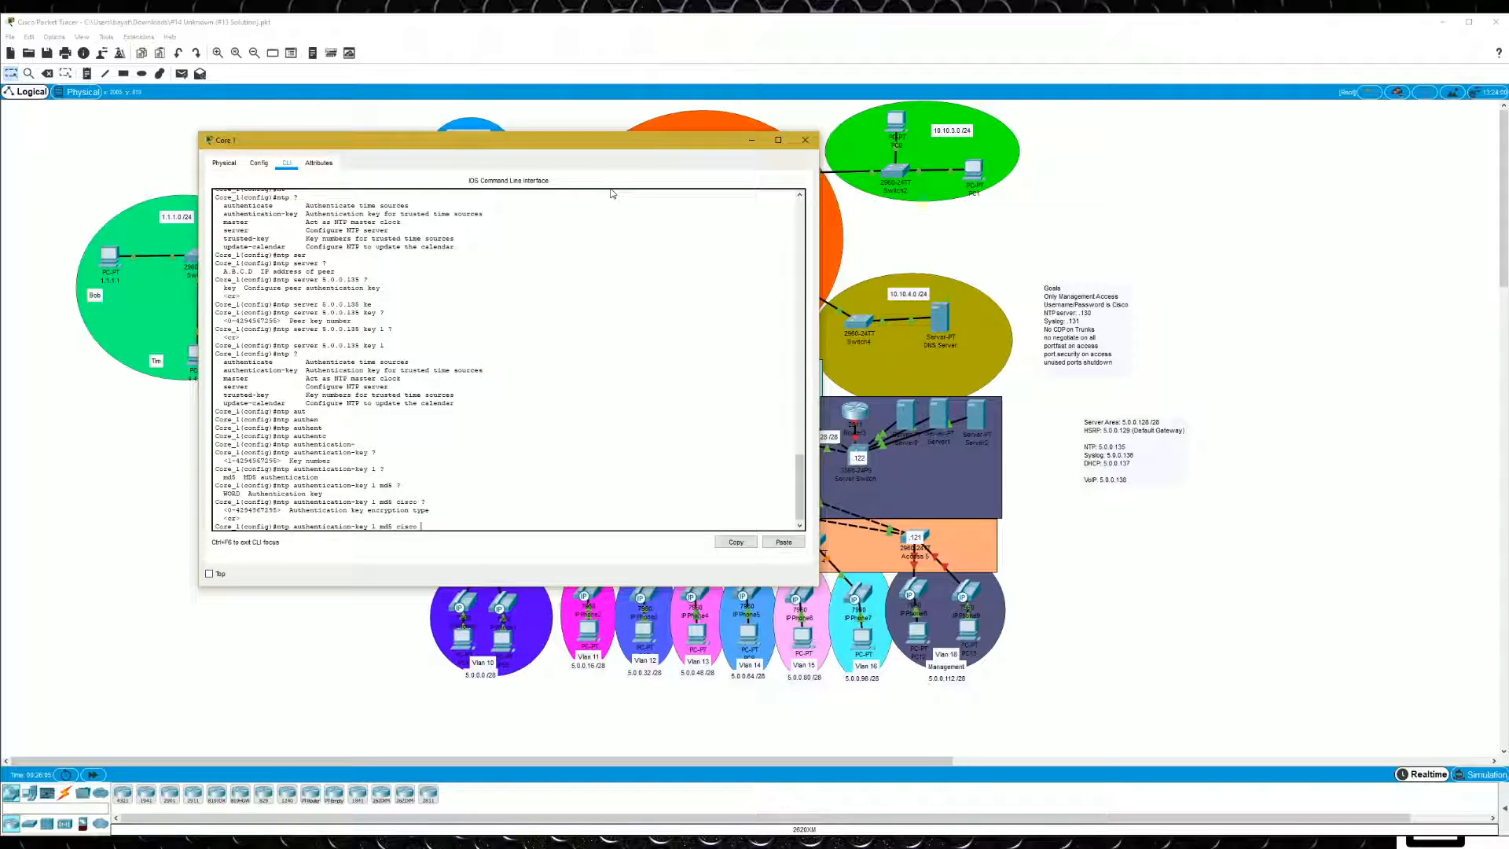
key("Return")
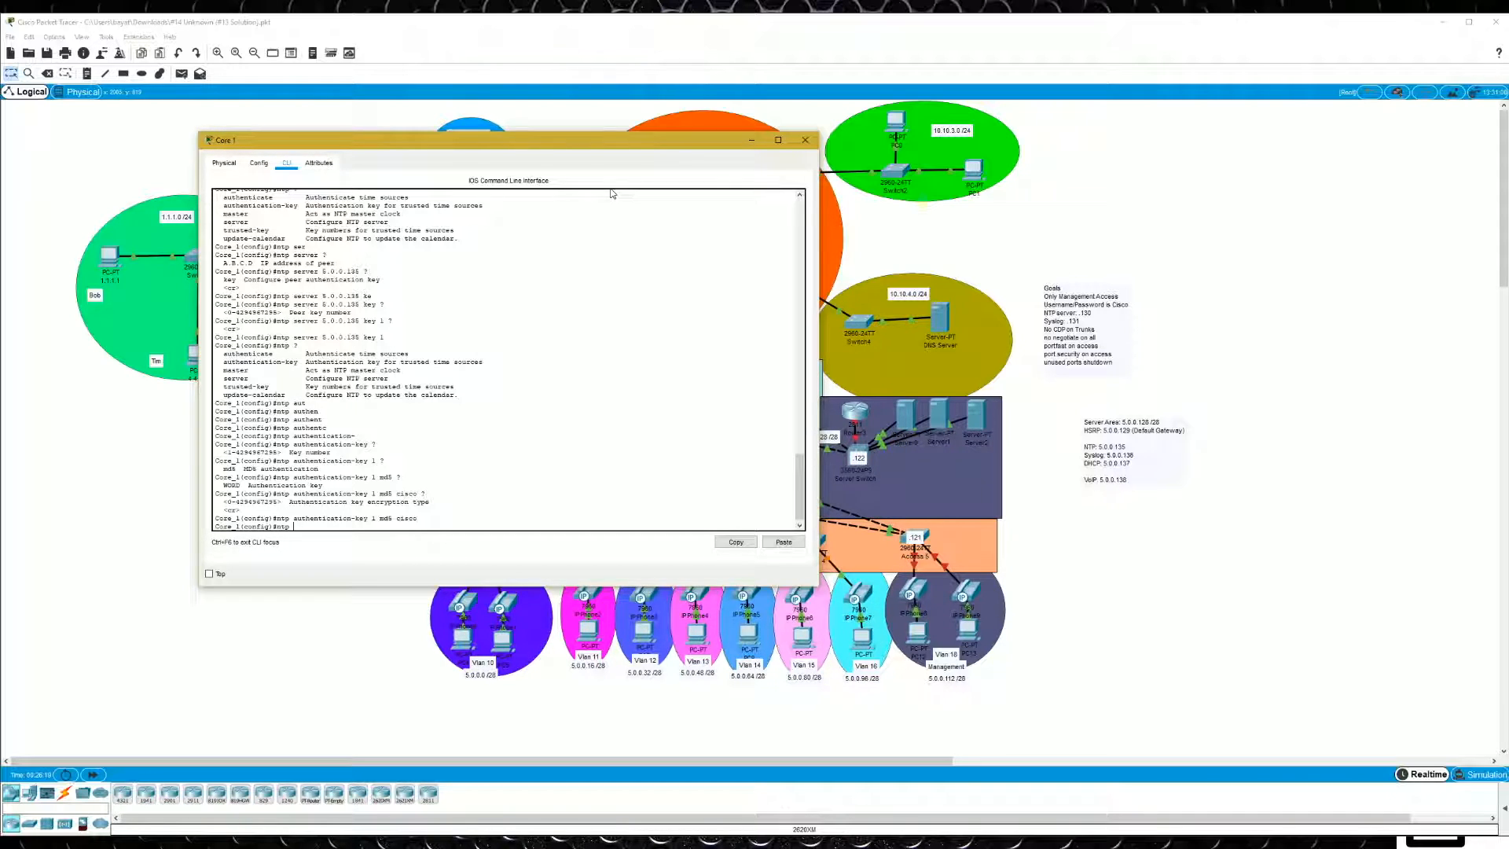
- Enable authentication of NTP time sources on Core 1 with ntp authenticate
type("h")
key("Tab")
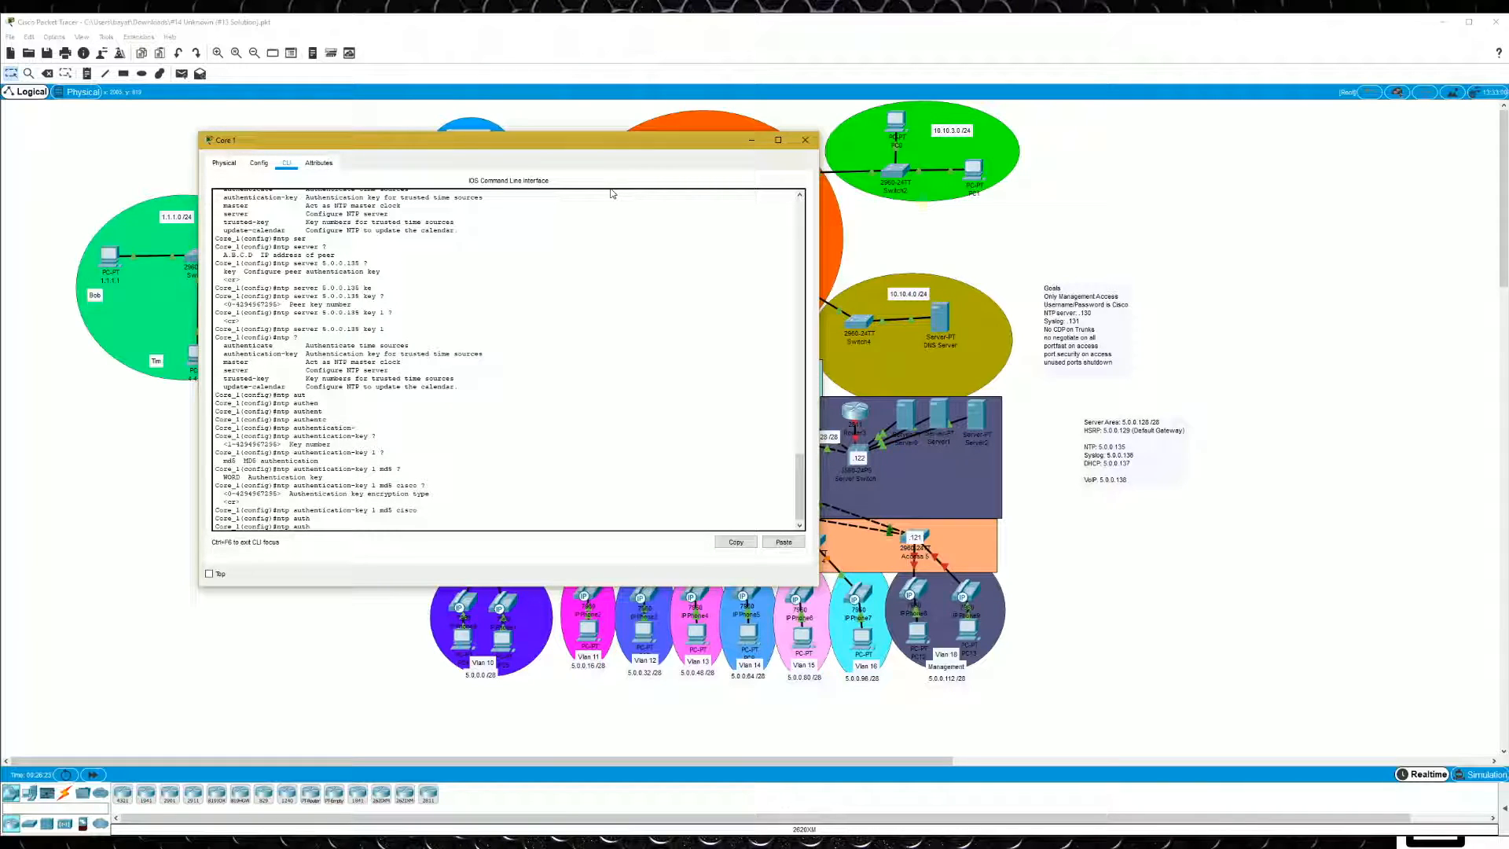
type("enticate")
key("Return")
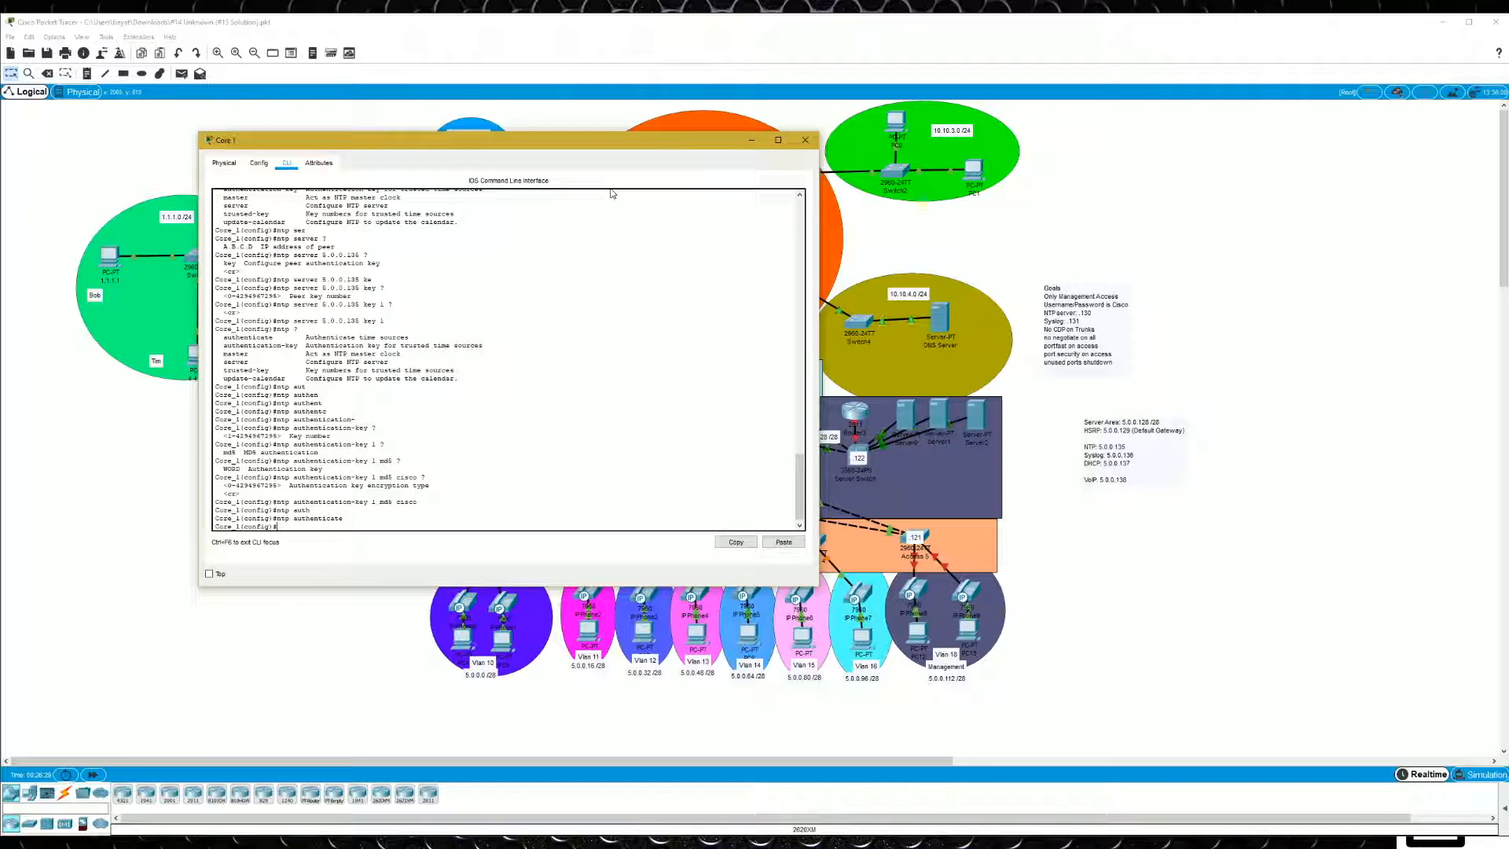
- Make key 1 a trusted NTP key on Core 1
type("tr")
key("Tab")
type("?")
type("1")
type(" ?")
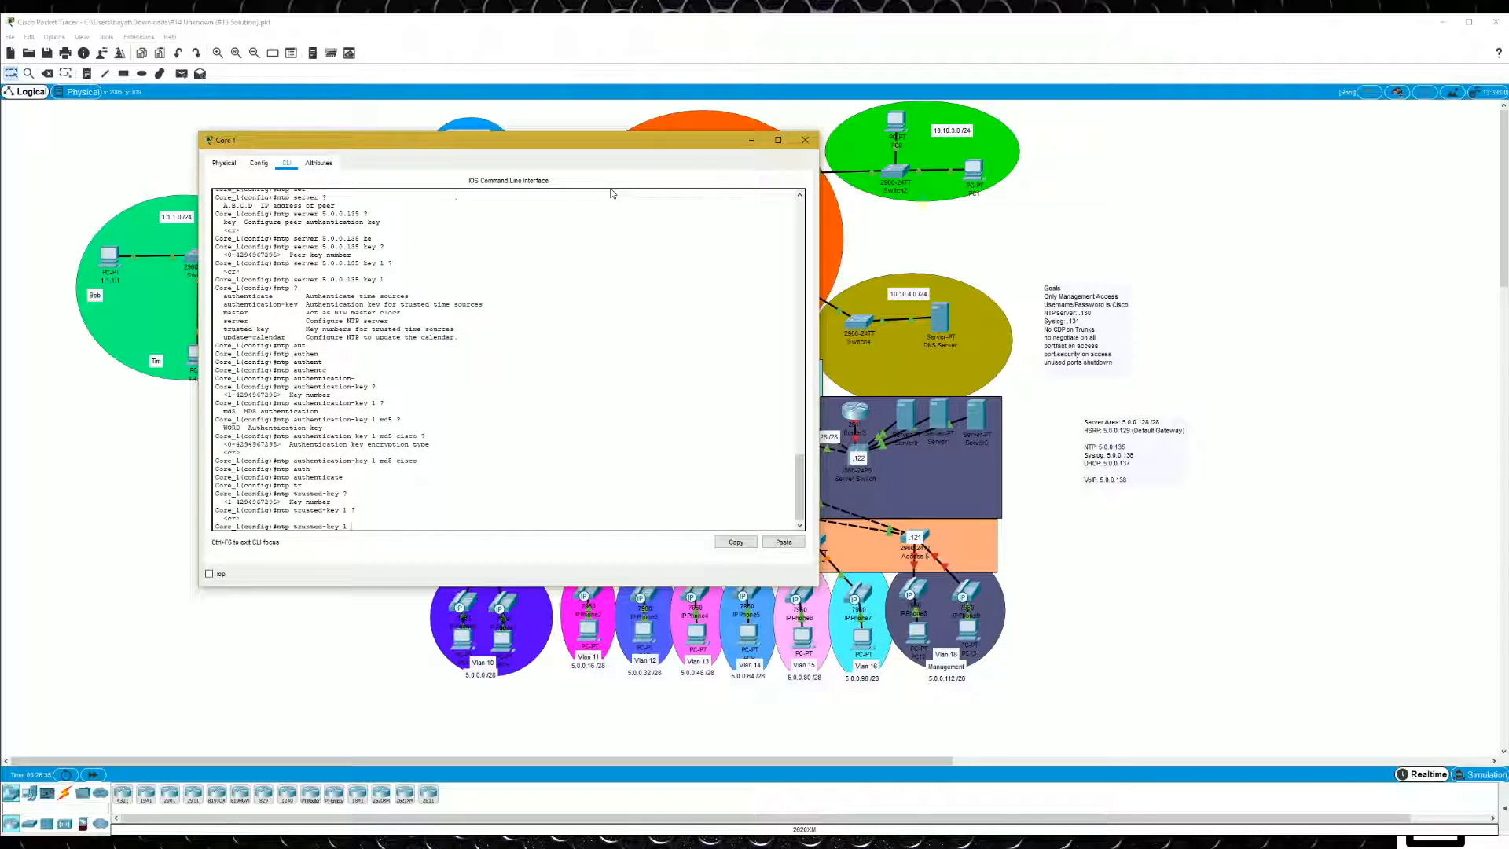
key("Return")
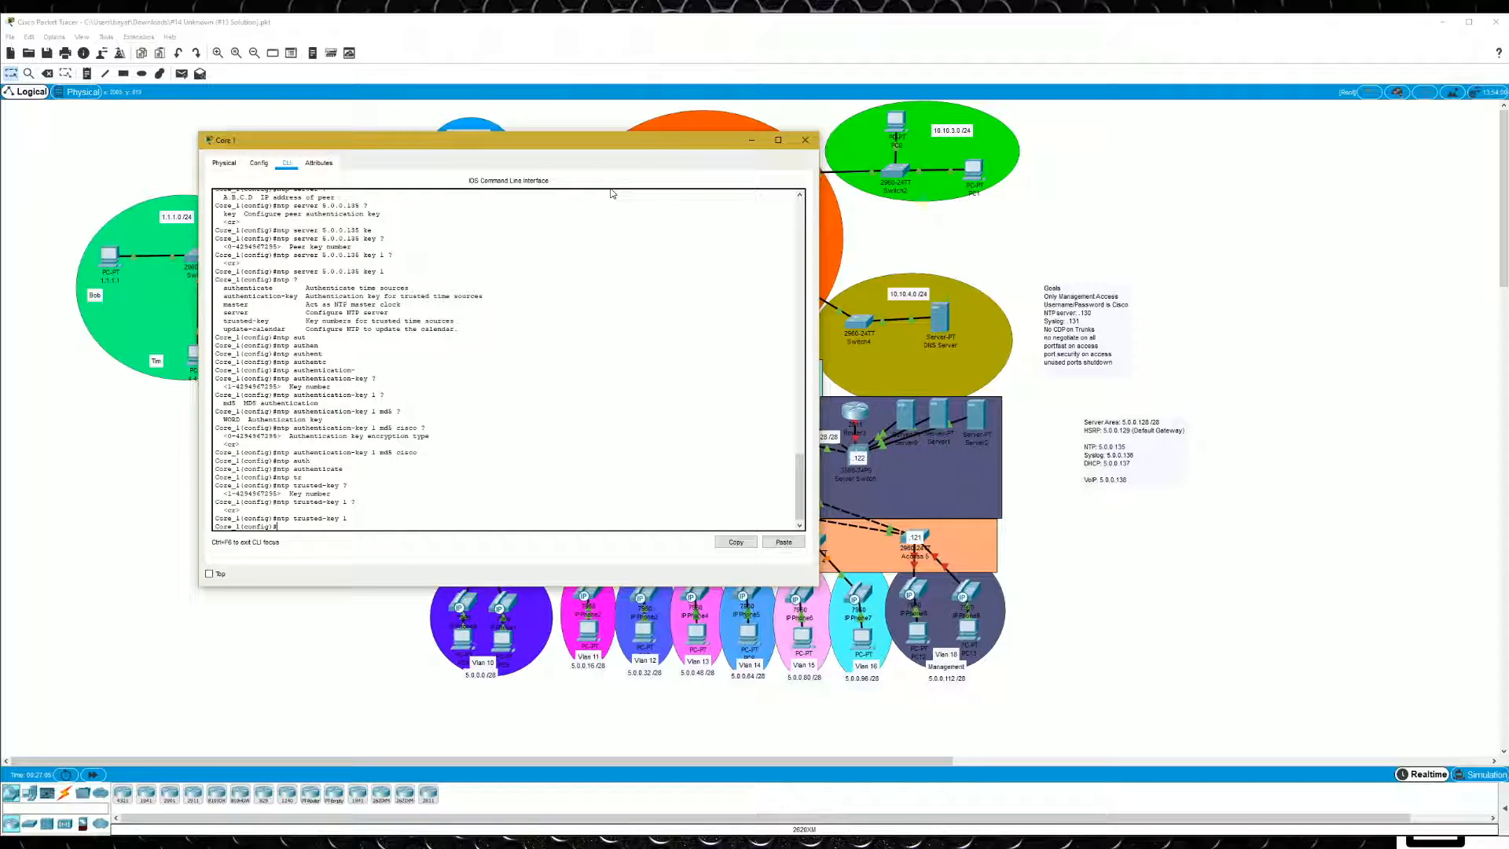
- Show Core 1's clock from configuration mode to check the time synchronization
type("do sh clock")
key("Return")
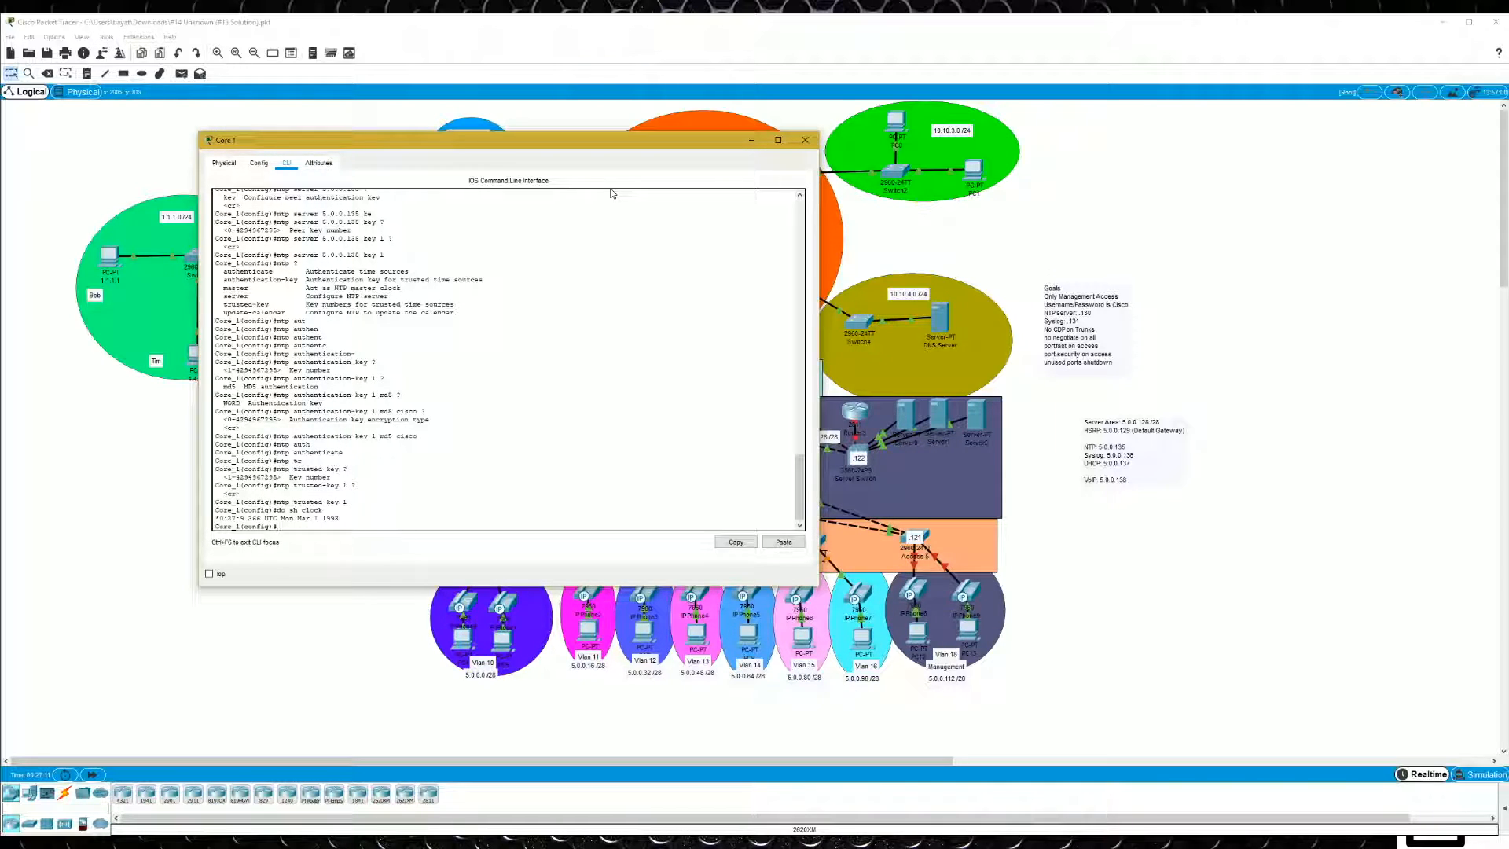
- Leave configuration mode on Core 1, show its NTP status and examine the clock synchronization and reference time lines
type("exit")
key("Return")
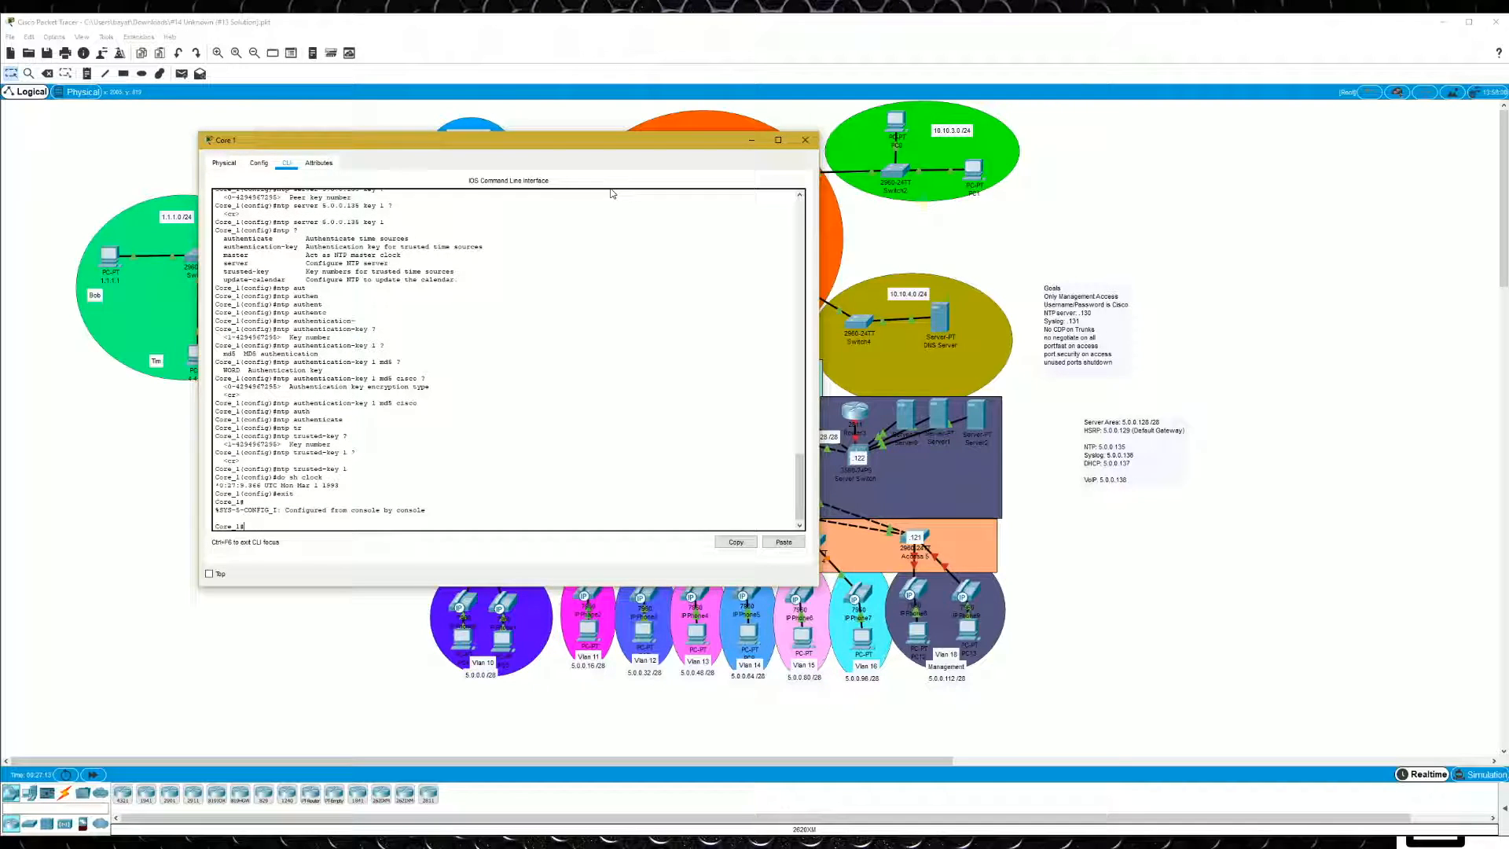
type("show n")
key("Tab")
type("tp ?")
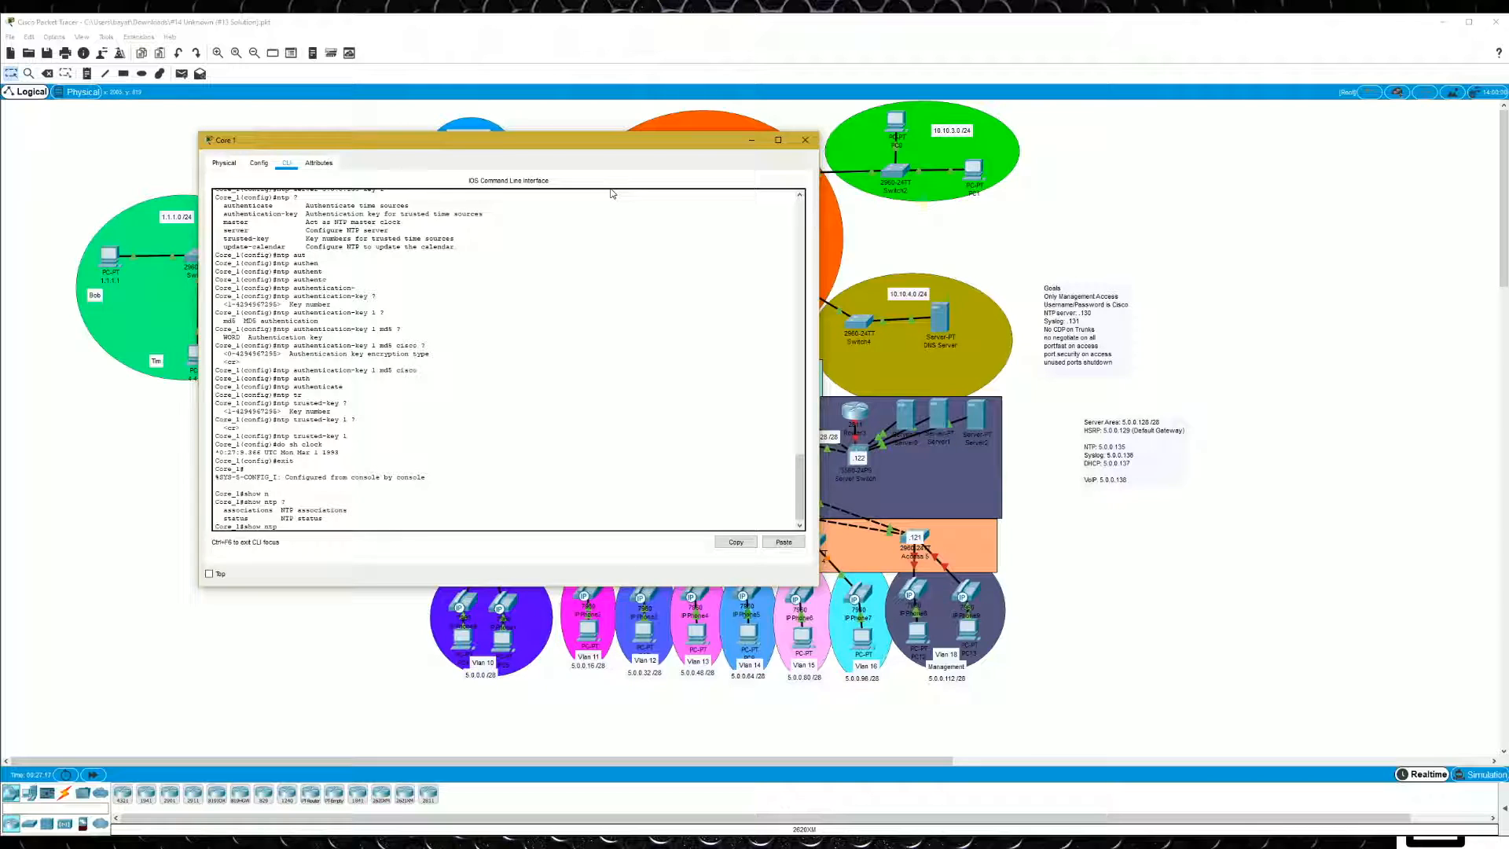
type("sta")
key("Tab")
key("Return")
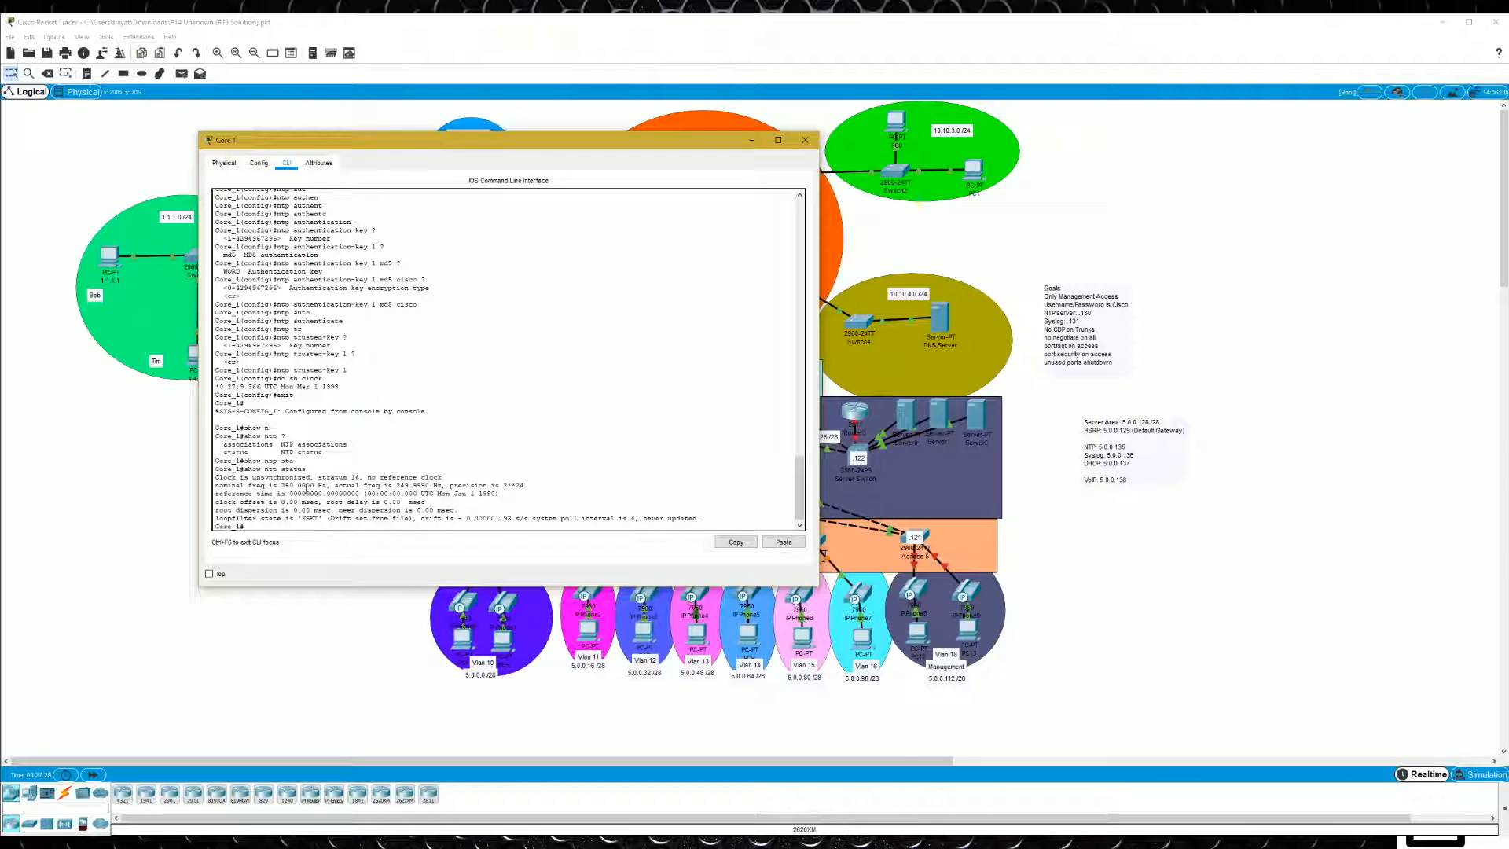
left_click_drag(318, 477, 359, 477)
left_click_drag(251, 477, 322, 485)
left_click(439, 477)
- Show Core 1's NTP associations, widen its window, and examine the 5.0.0.135 entry and the flag legend
type("sh ntp")
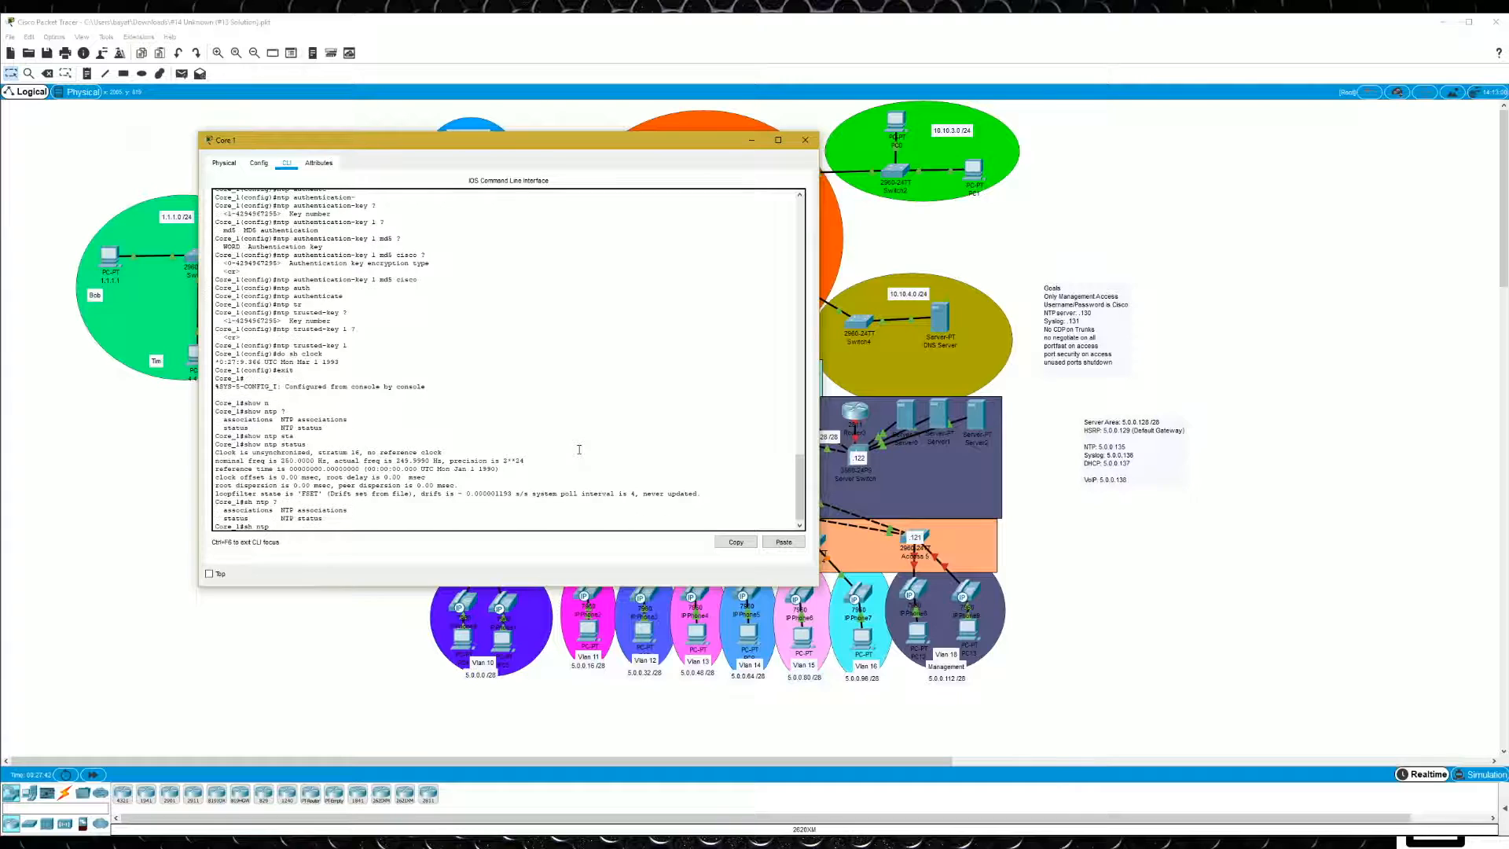
type(" ?as")
key("Tab")
key("Return")
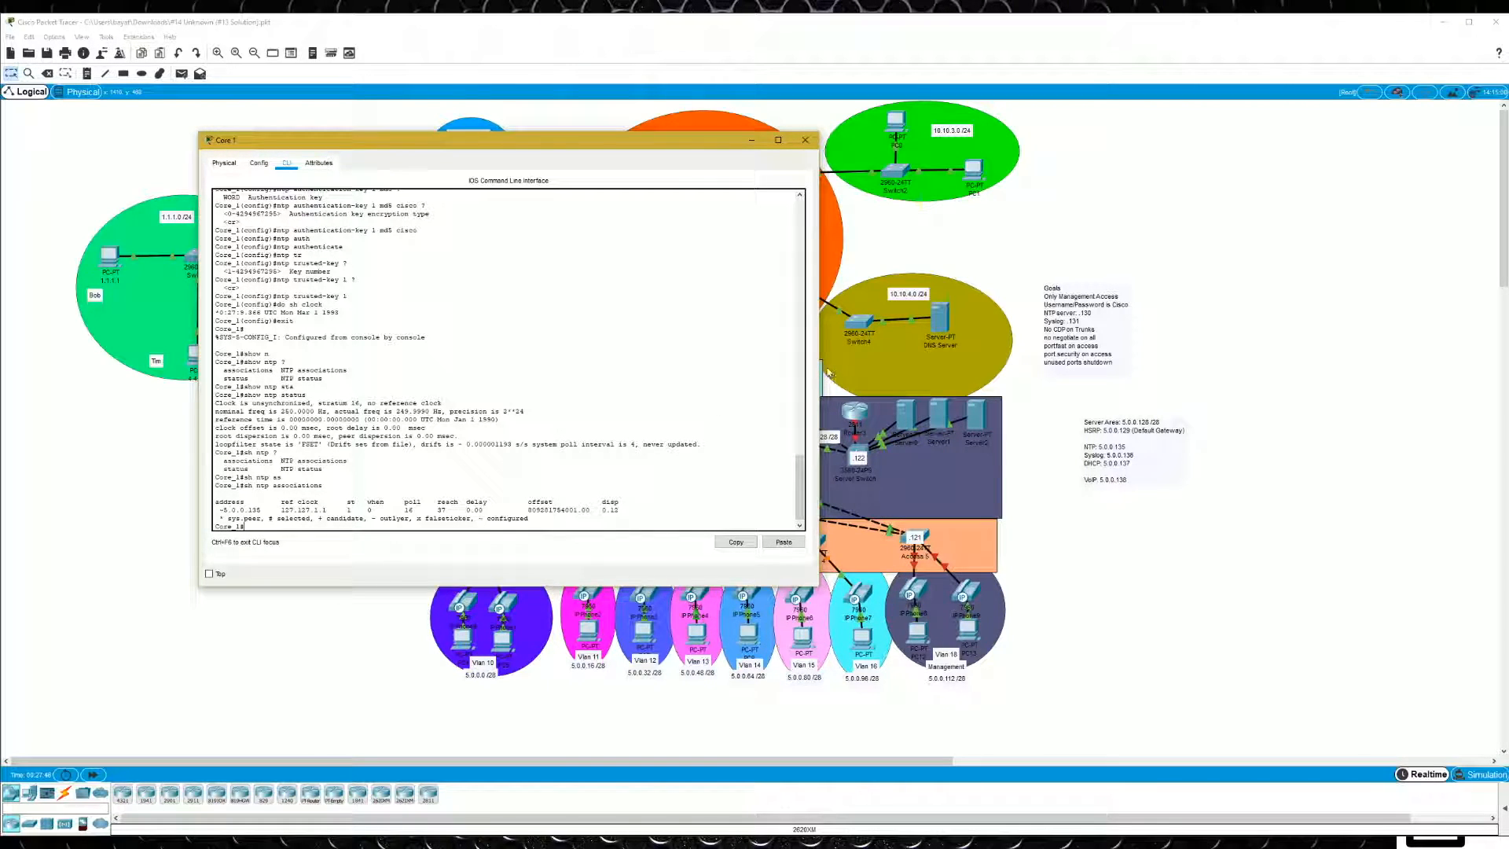
left_click_drag(818, 359, 961, 360)
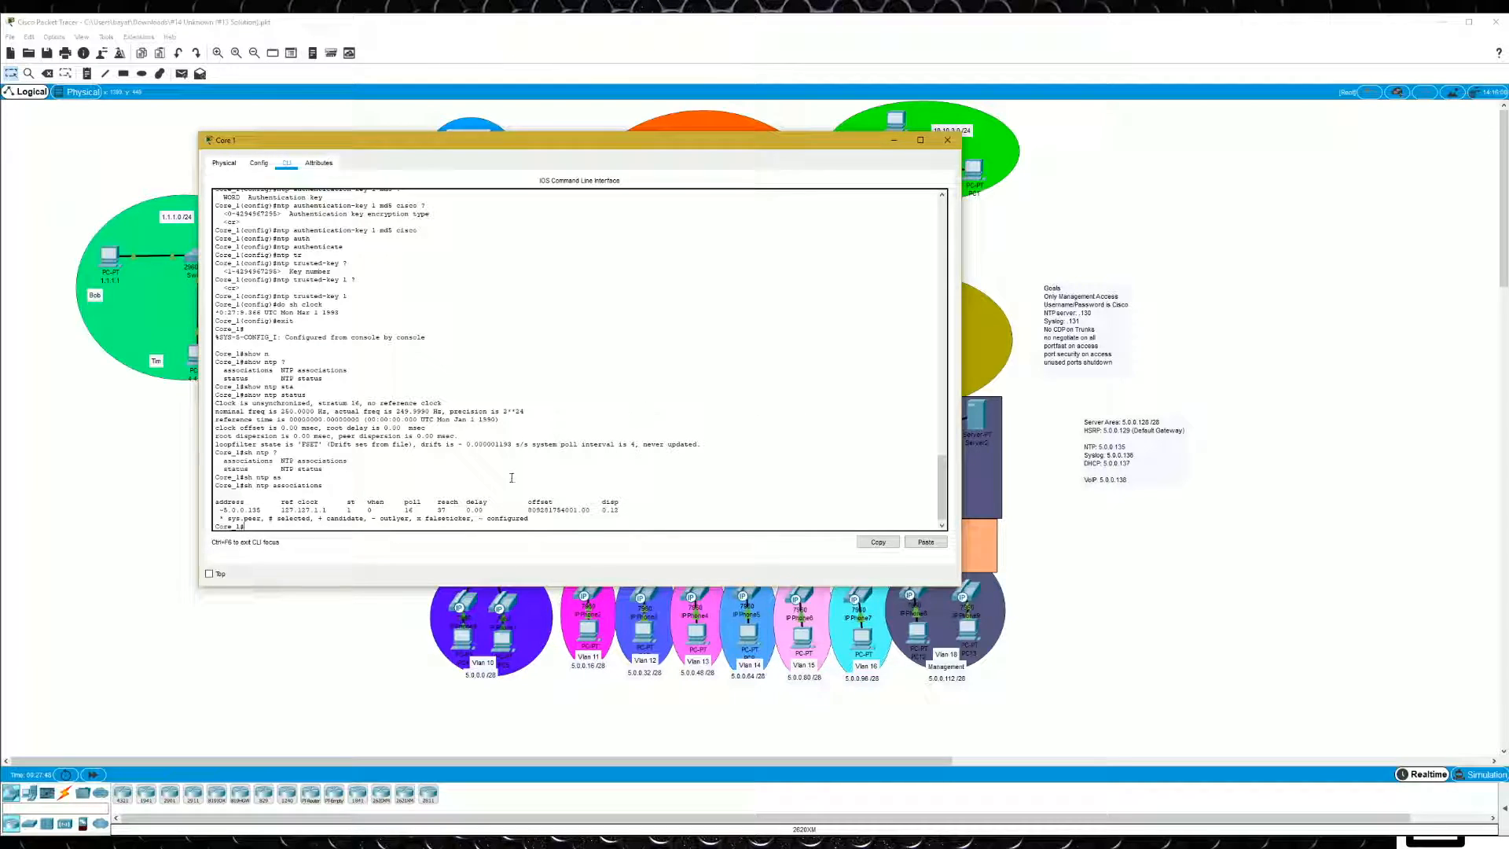
left_click_drag(215, 510, 269, 510)
left_click_drag(479, 519, 530, 519)
left_click(529, 519)
left_click_drag(220, 518, 620, 511)
left_click(218, 509)
left_click_drag(265, 511, 213, 512)
left_click(411, 452)
- Repeat the NTP associations check on Core 1 several times to watch for synchronization with the server
key("Up")
key("Return")
key("Up")
key("Return")
key("Up")
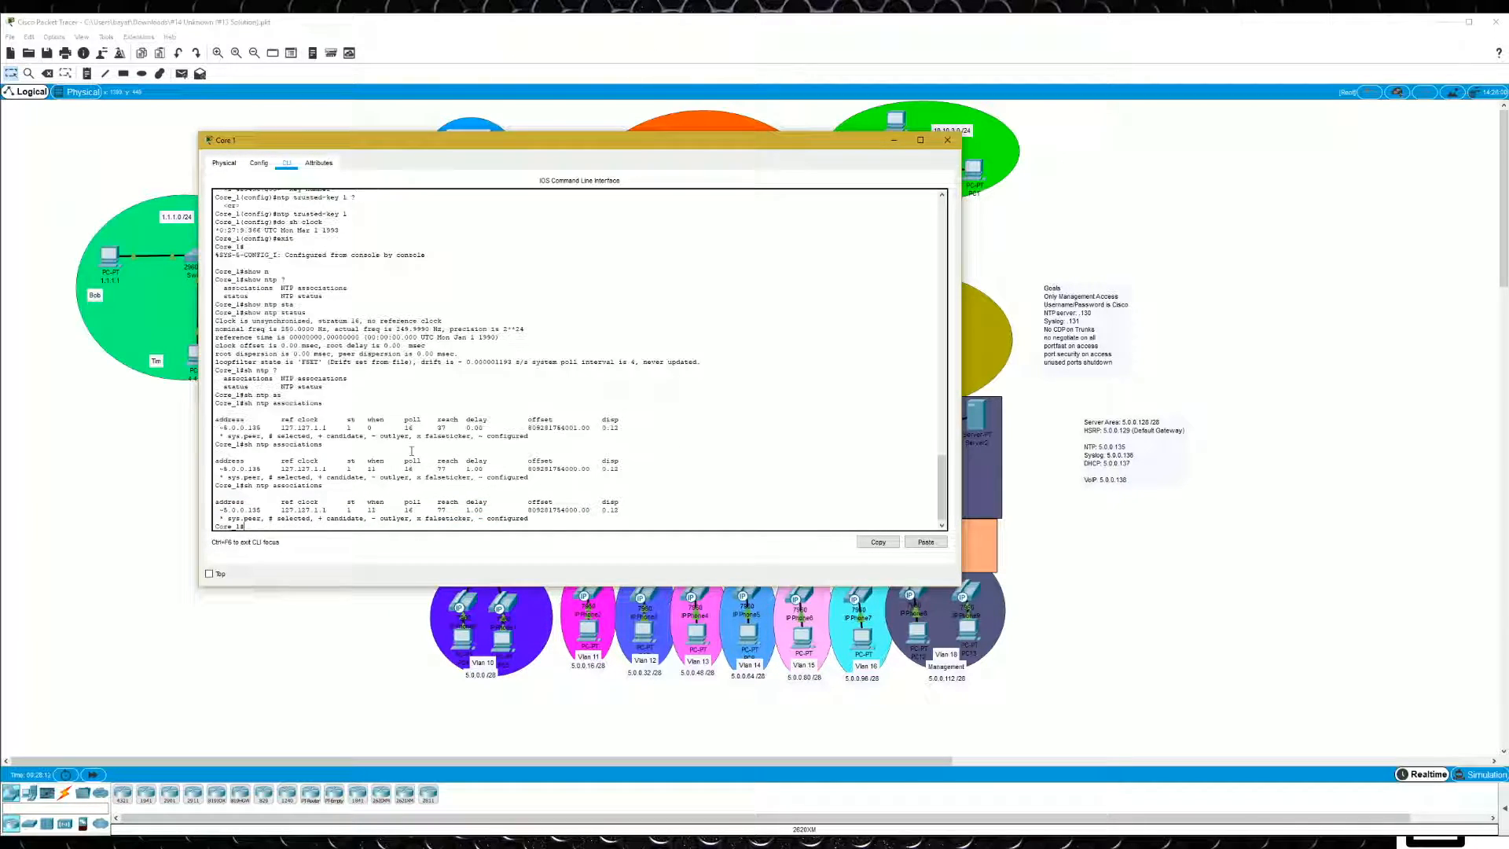
key("Return")
key("Up")
key("Return")
key("Up")
key("Return")
key("Up")
- Ping the NTP server 5.0.0.135 from Core 1 and recheck the NTP associations
key("Return")
key("Up")
key("Return")
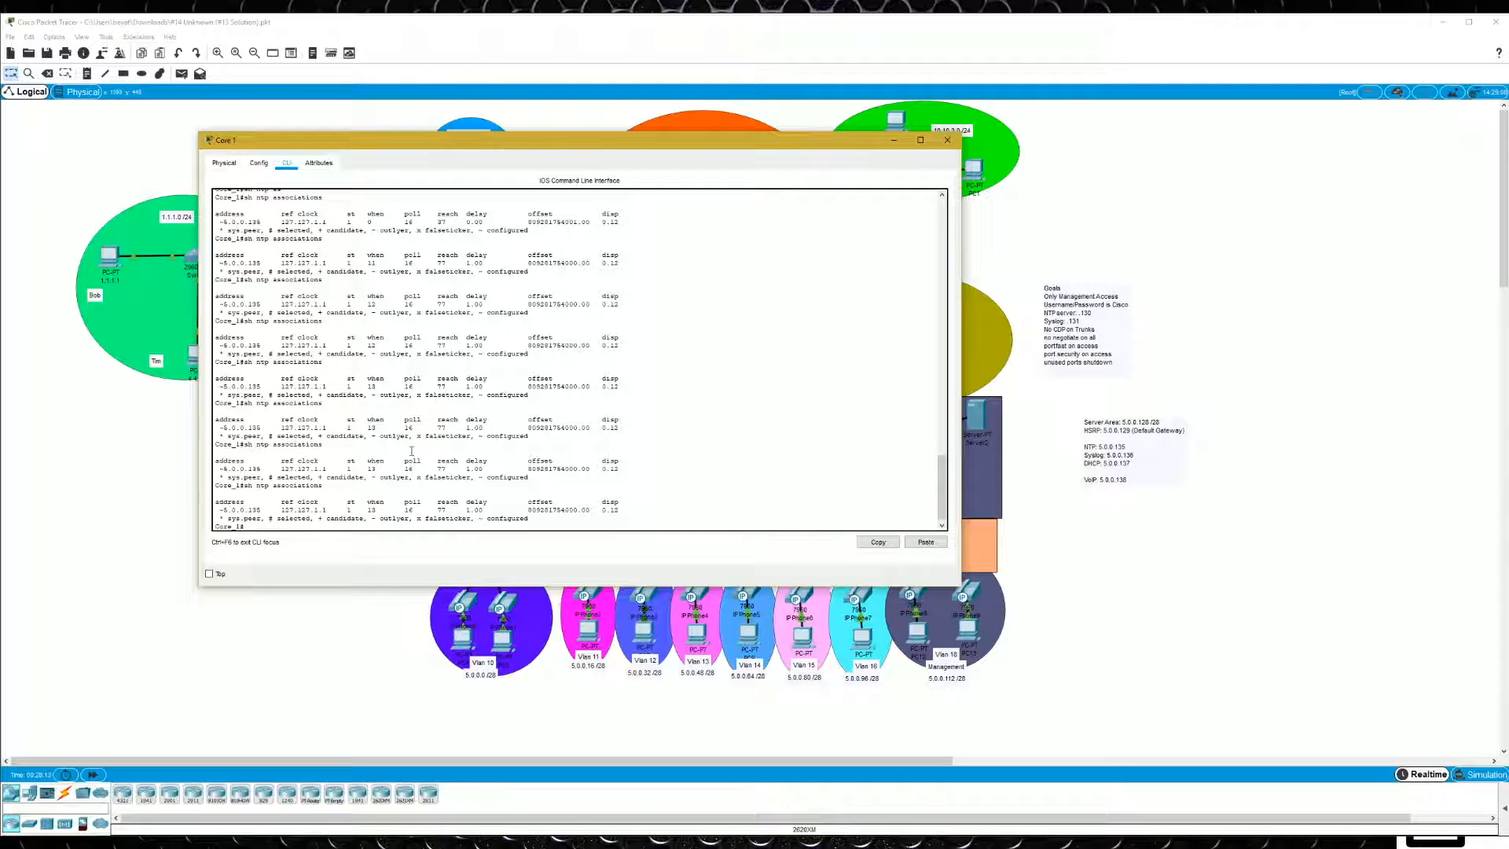
type("ping 5.0.0.135")
key("Return")
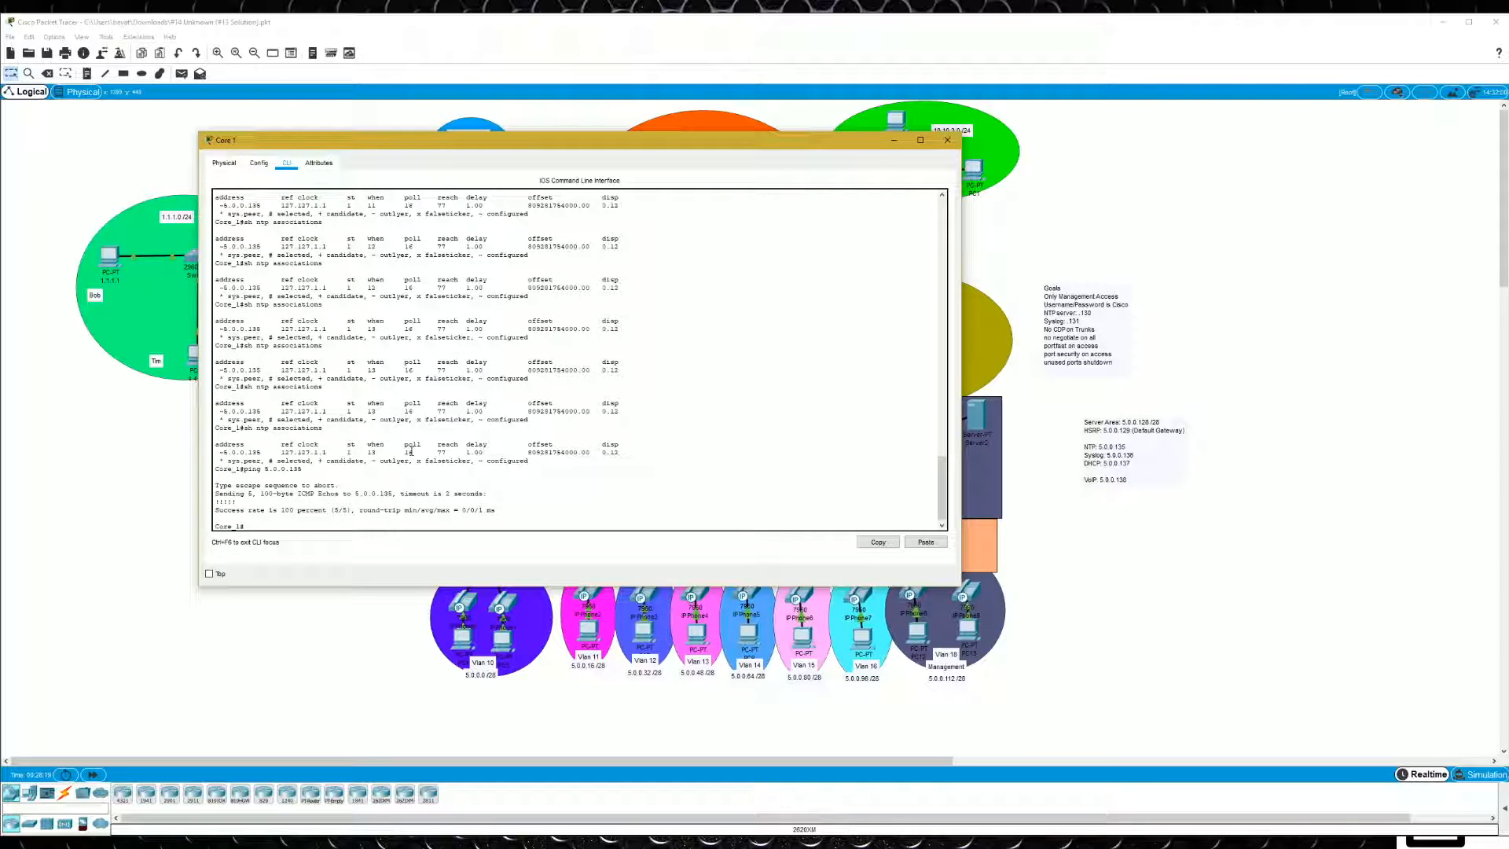
key("Up")
key("Up")
key("Return")
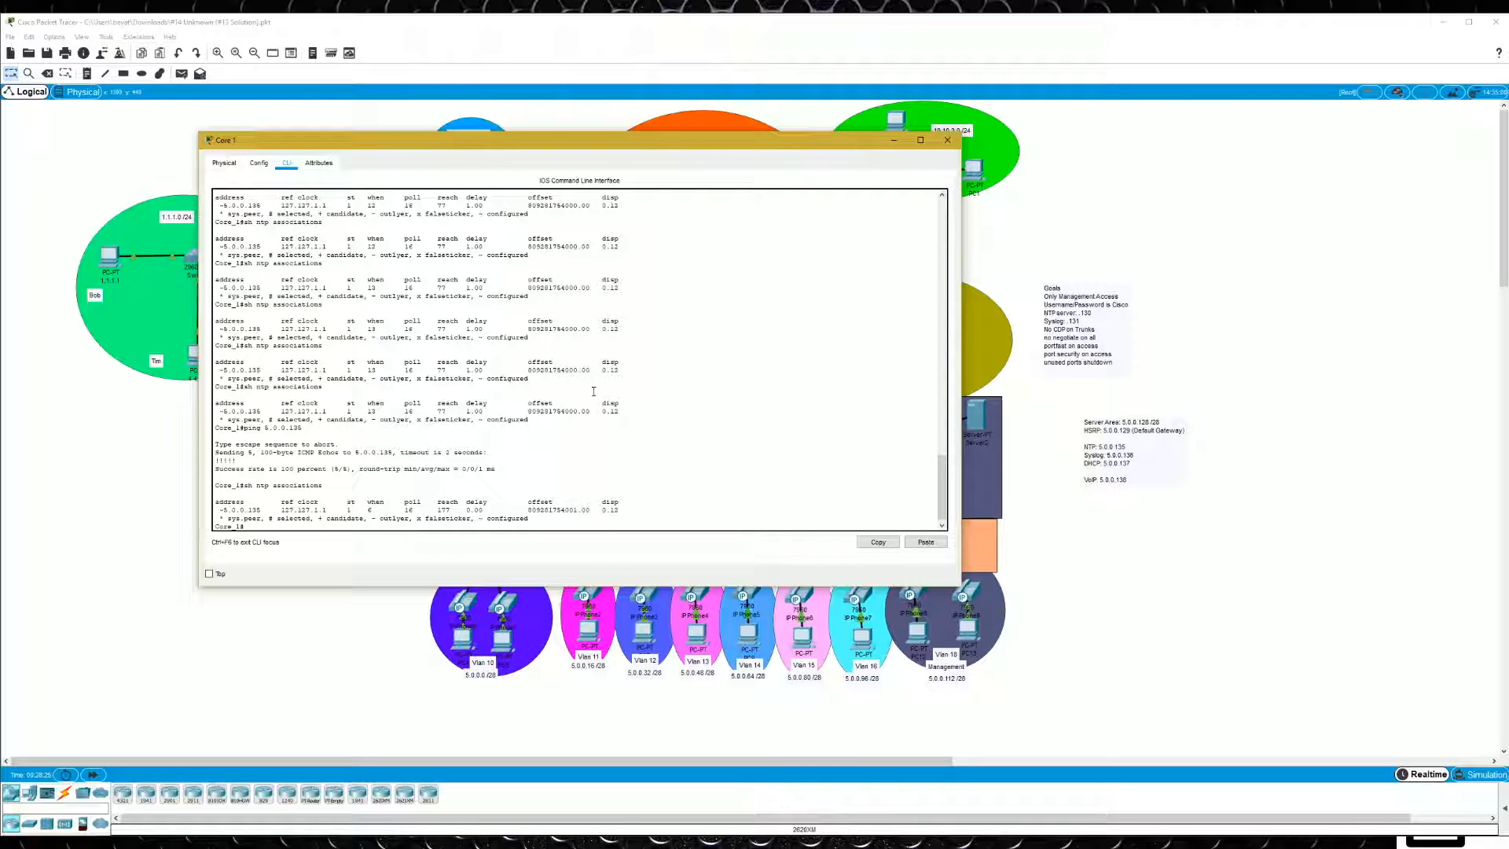
- On Core 2, return to global configuration mode and enable authentication of NTP time sources with ntp authenticate
left_click(947, 140)
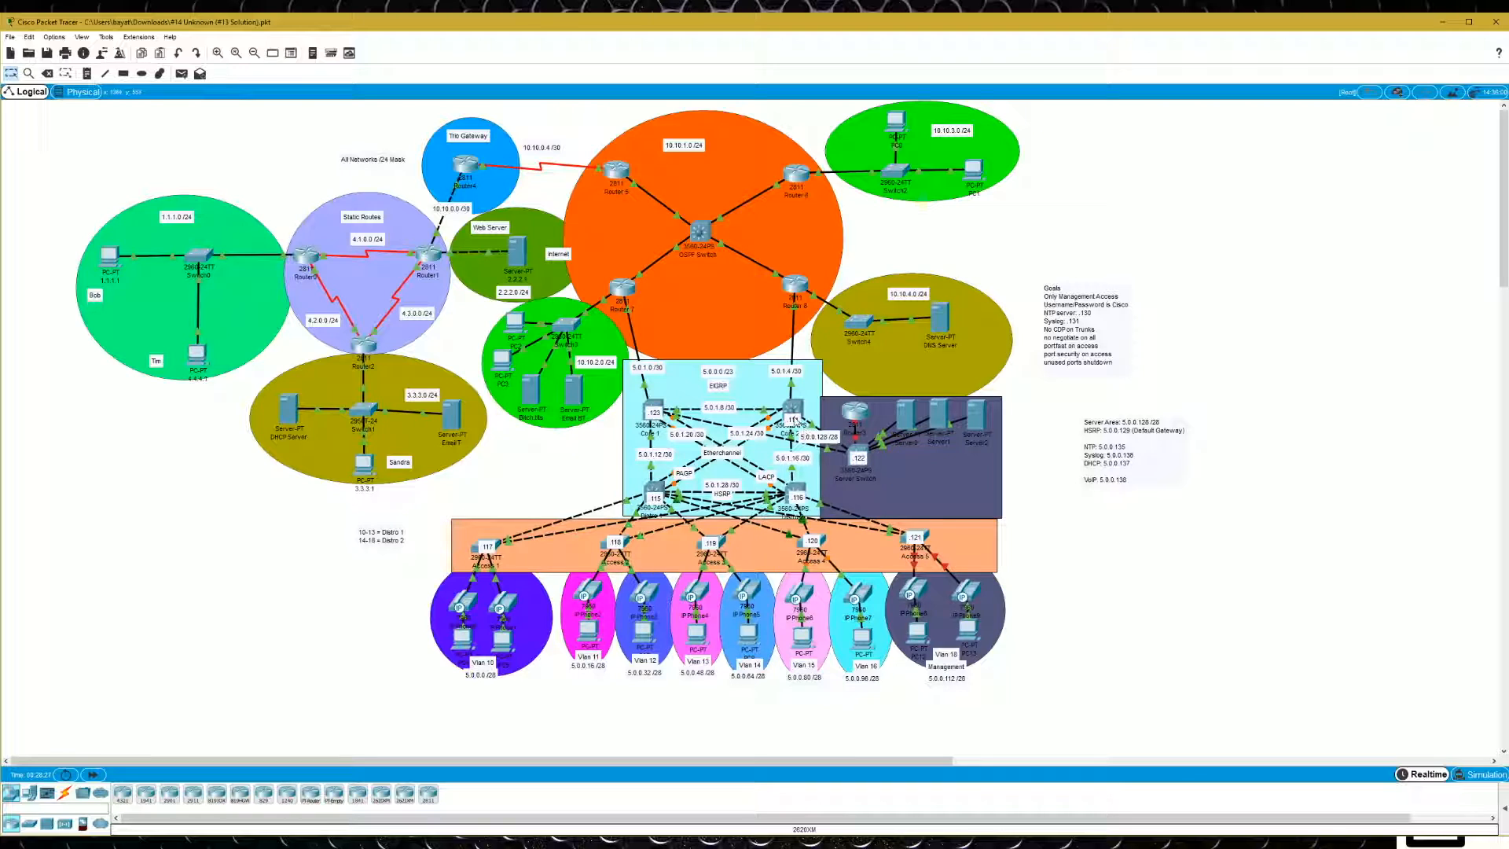
left_click(793, 415)
type("exit")
key("Return")
type("nfig)#n")
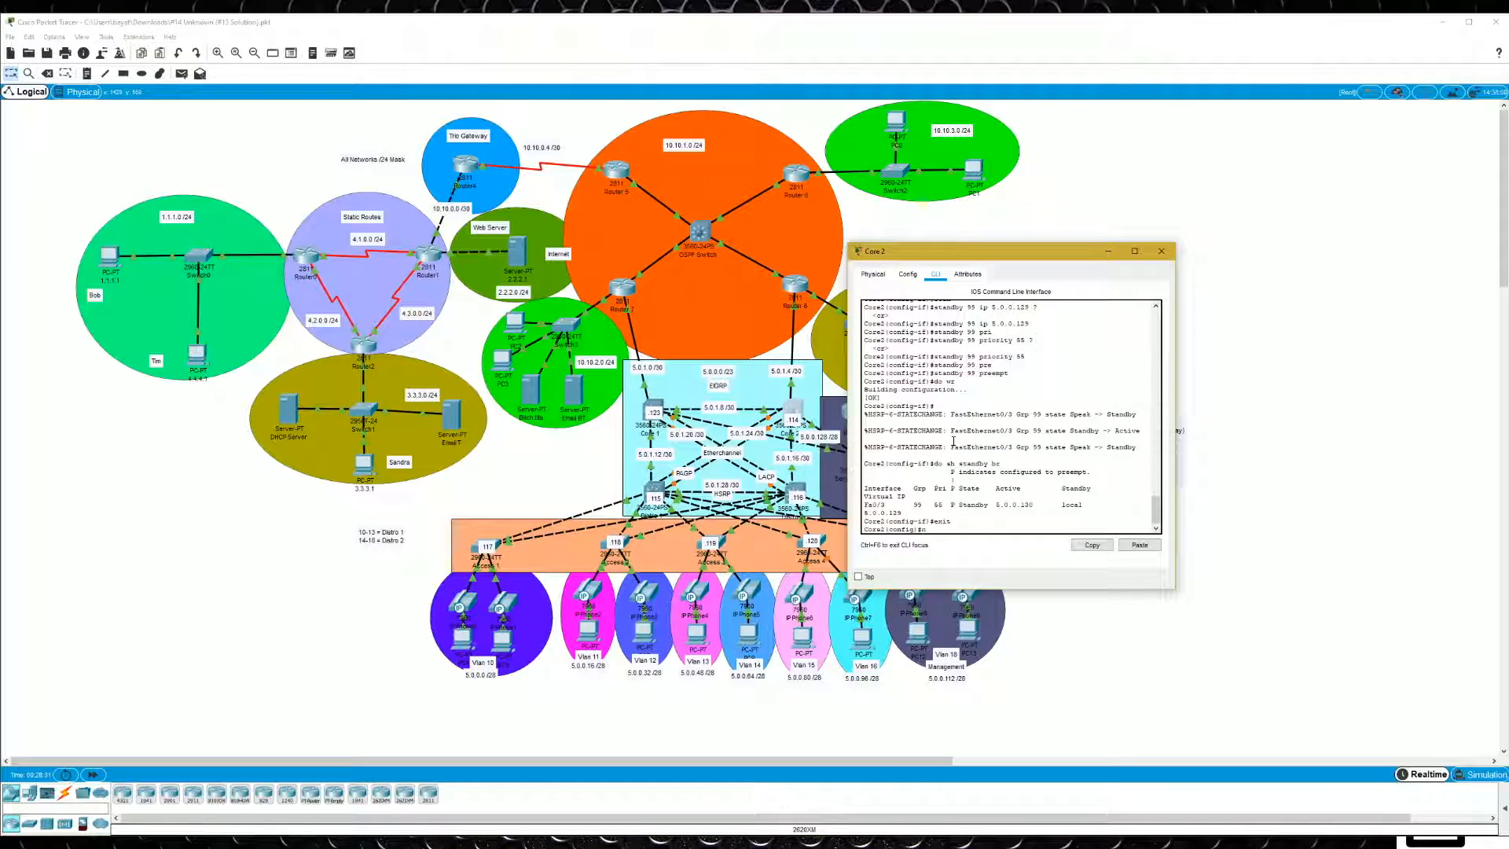
type("tp ass")
key("Tab")
key("BackSpace")
key("BackSpace")
key("BackSpace")
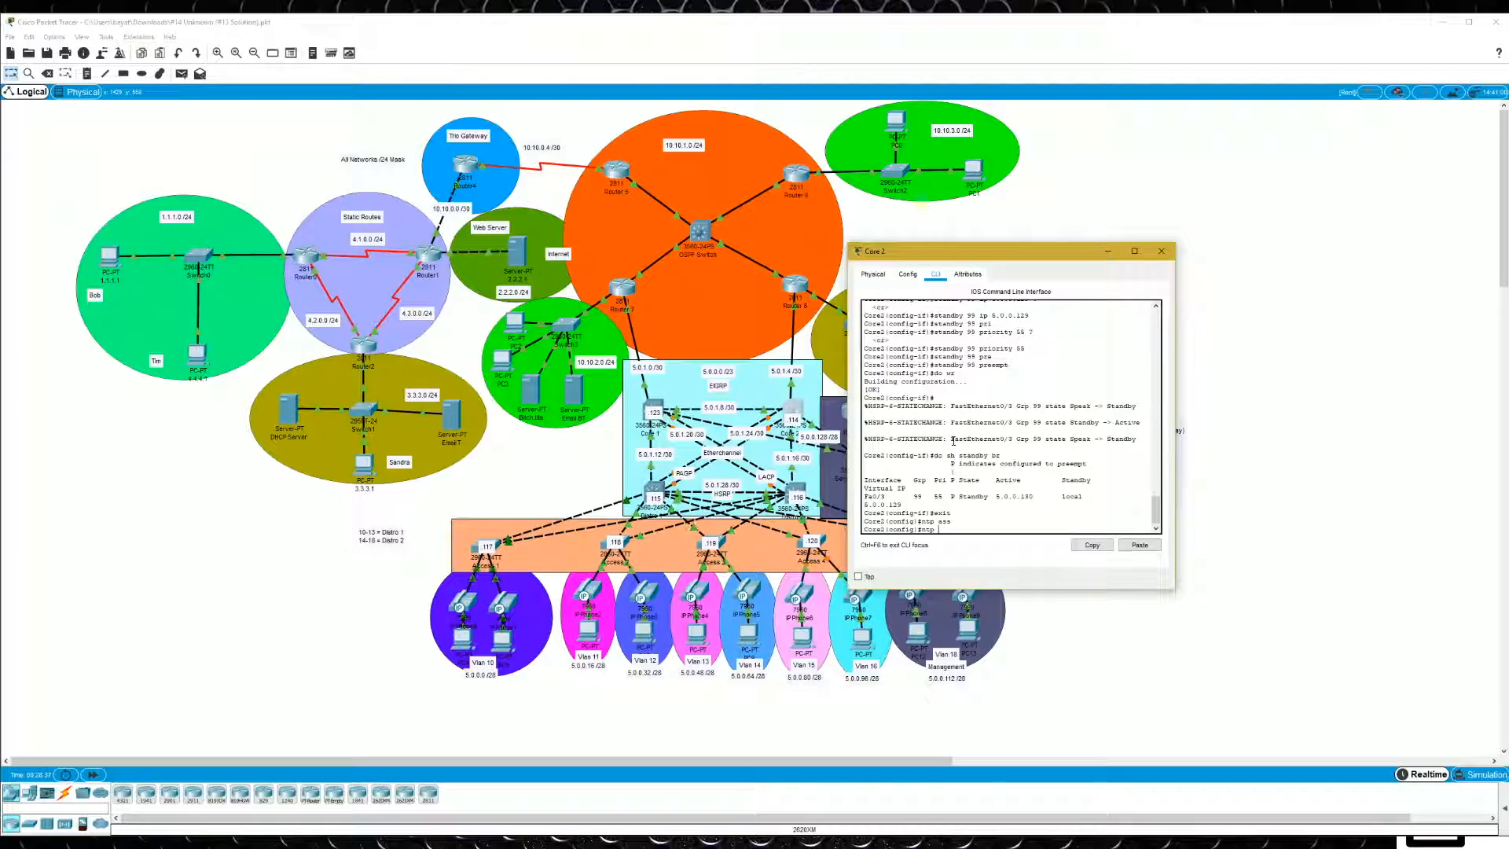
type("auth")
key("Tab")
type("enticat")
type("e")
key("Return")
- Define NTP authentication key 1 on Core 2 with MD5 and enter the authentication password
type("ntp authentica")
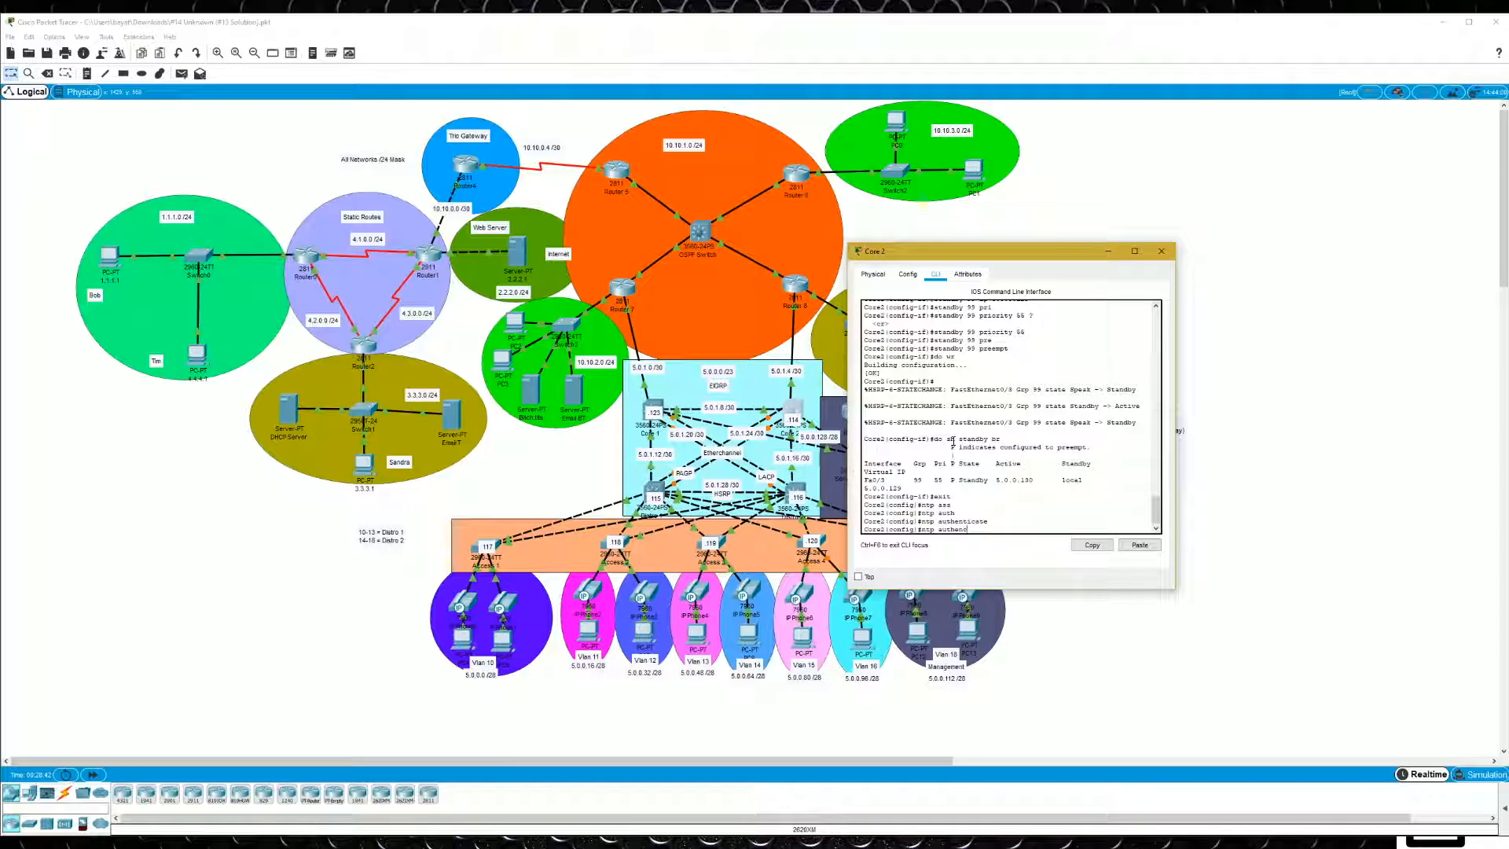
type("tion")
key("Tab")
type("1 ?md5")
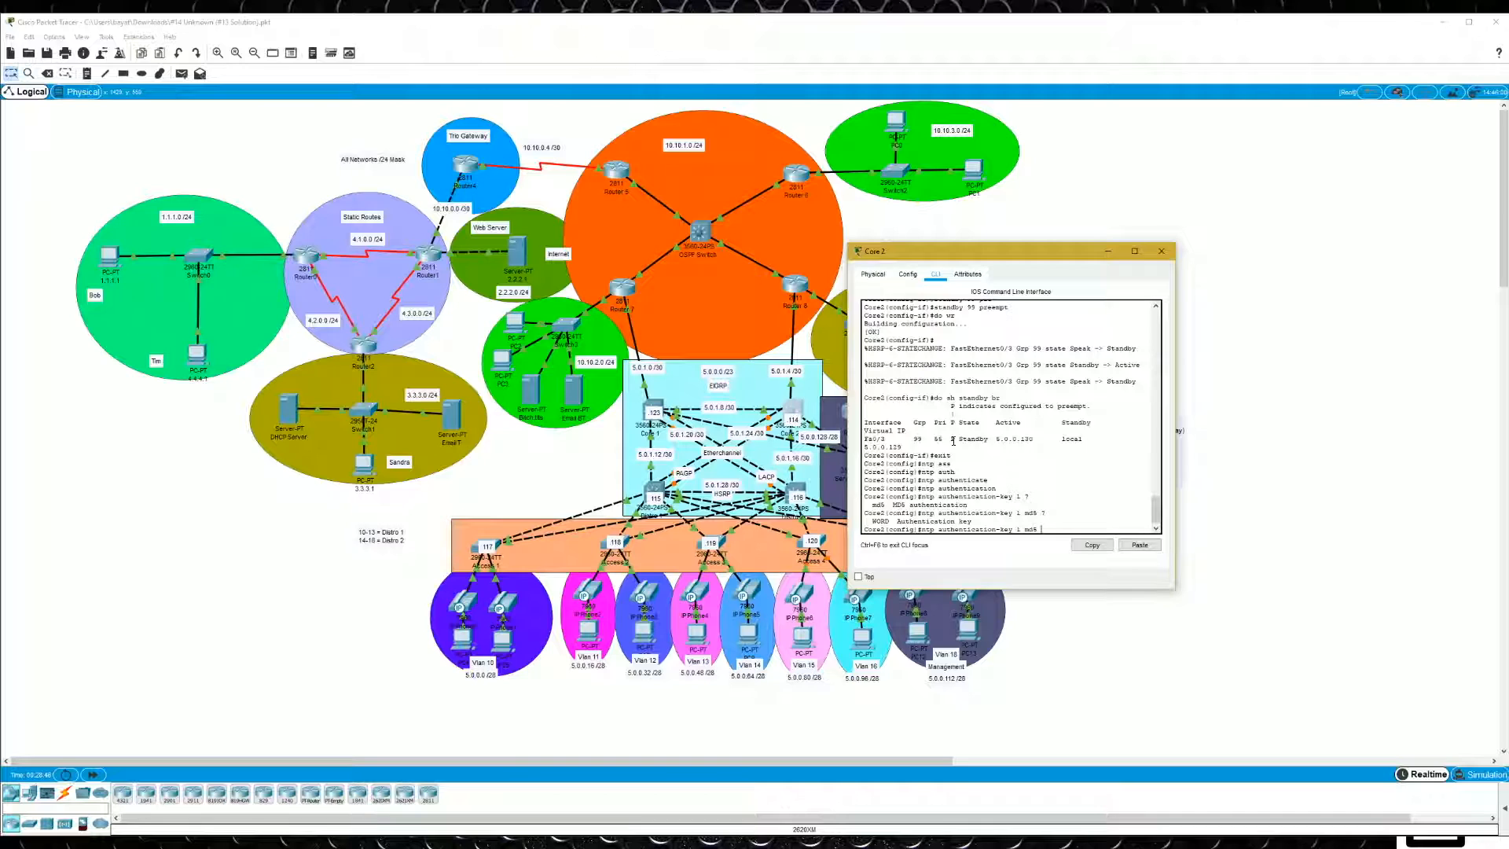
type(" ?cisco")
key("Return")
- Set 5.0.0.135 as Core 2's NTP server using key 1
type("ntp serv")
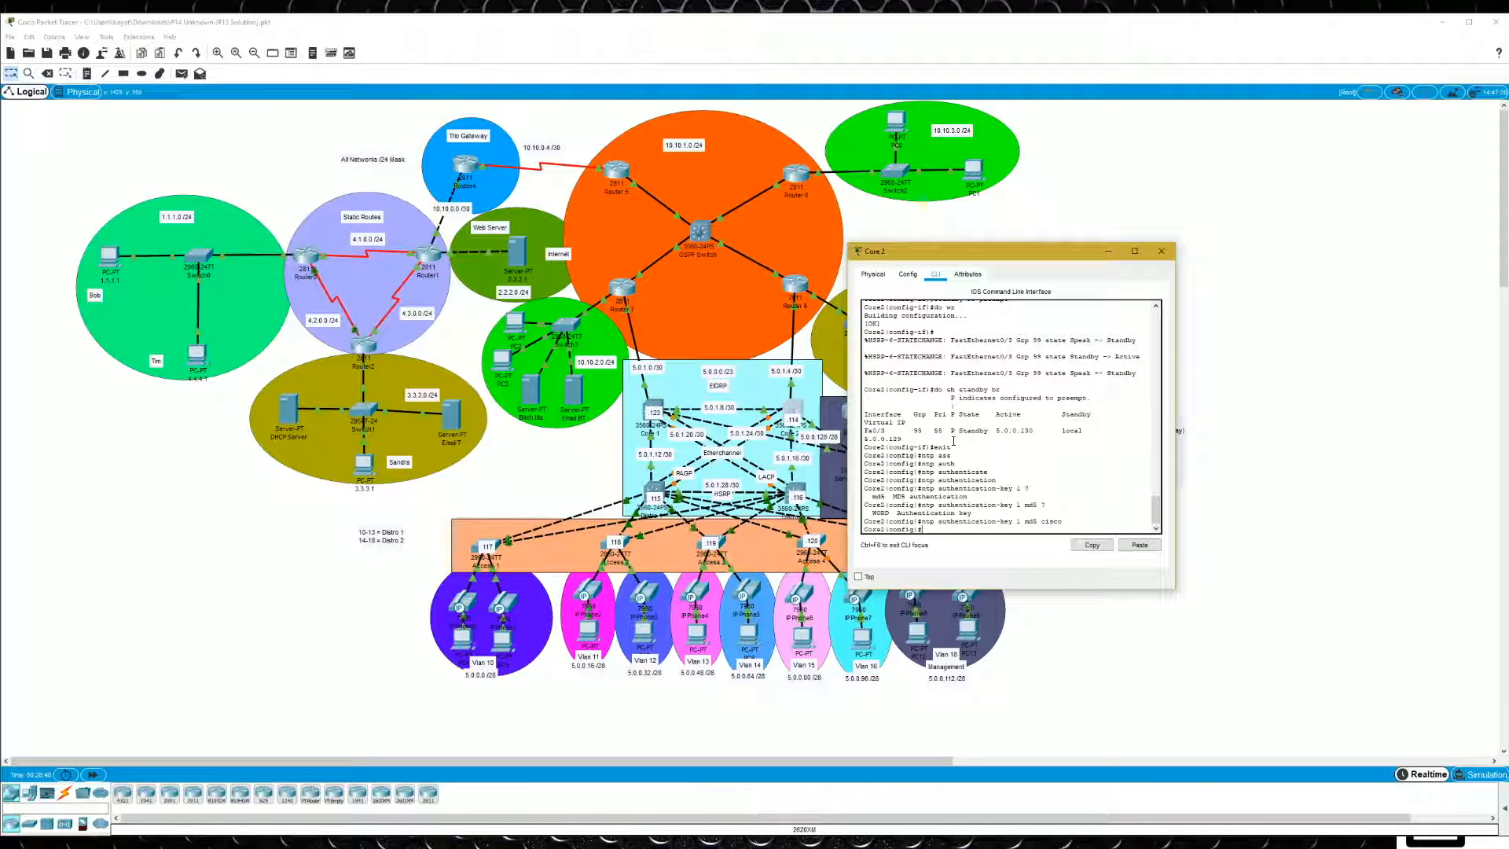
key("Tab")
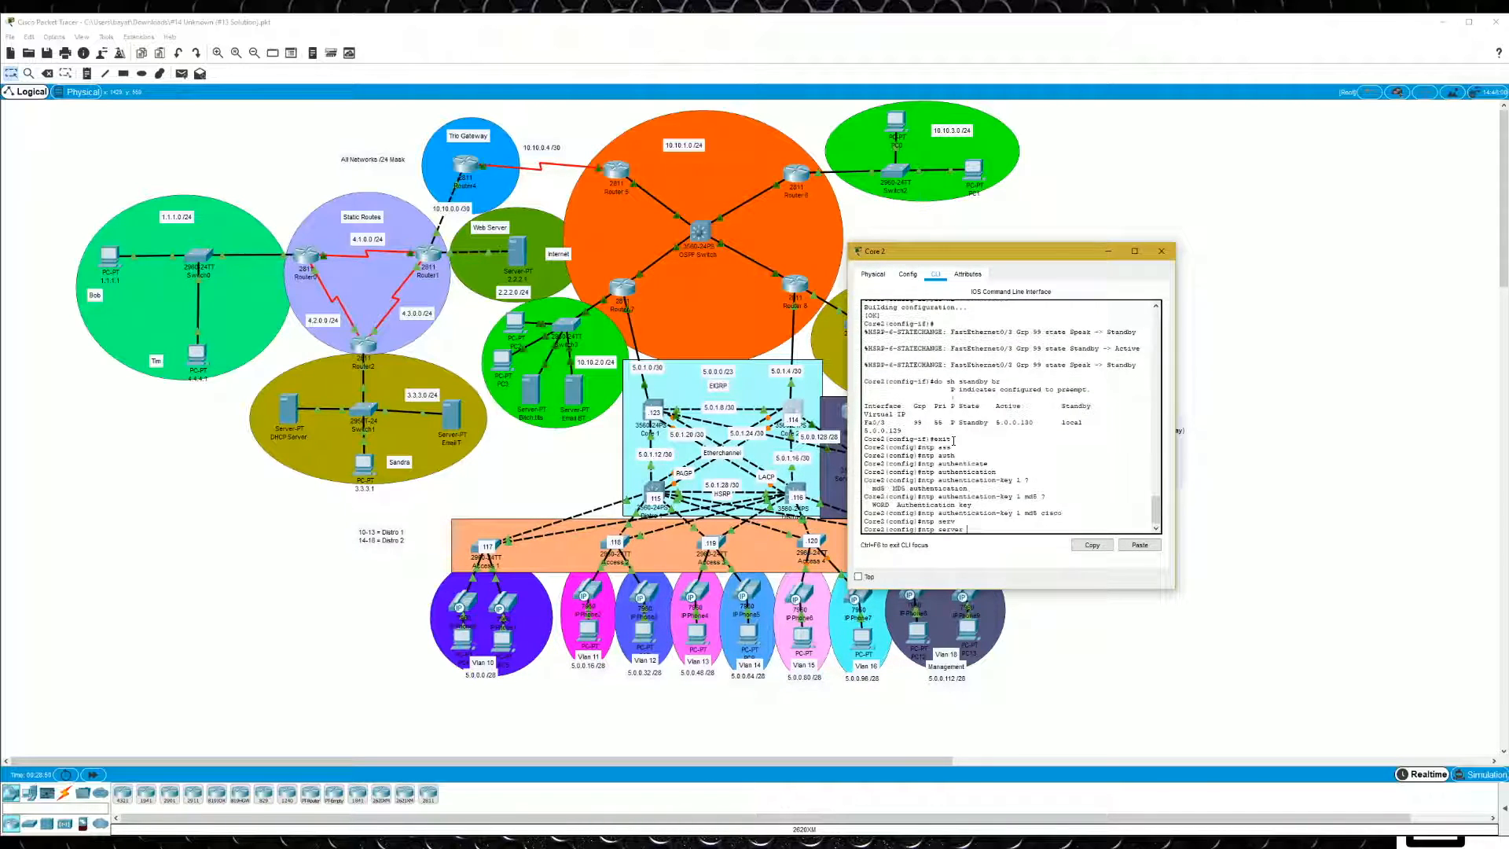
type("5.0.0.135 key 1")
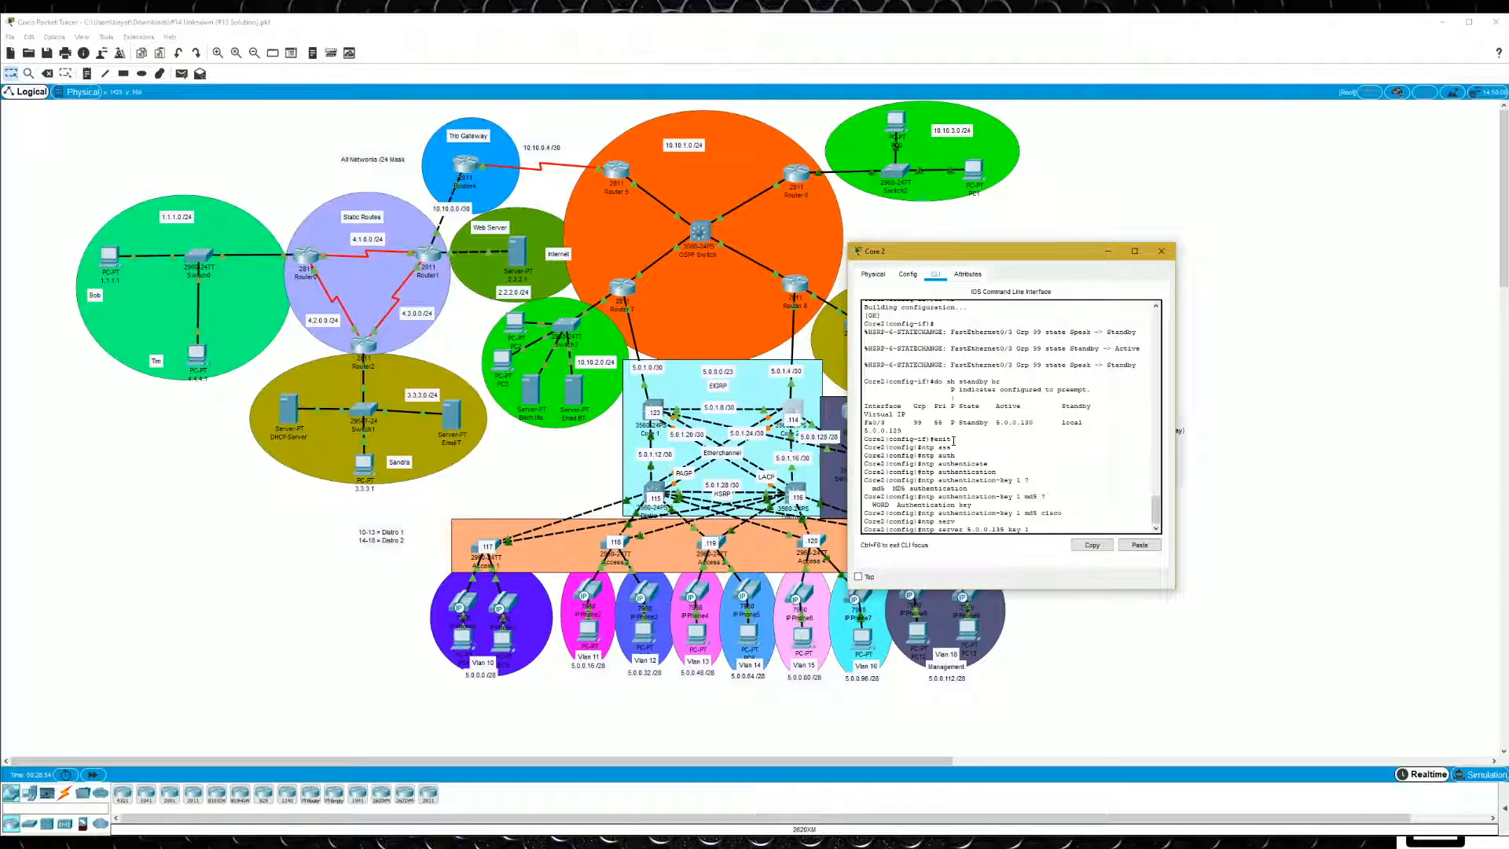
key("Return")
- Make key 1 a trusted NTP key on Core 2 and save the running configuration
type("ntp tru")
key("Tab")
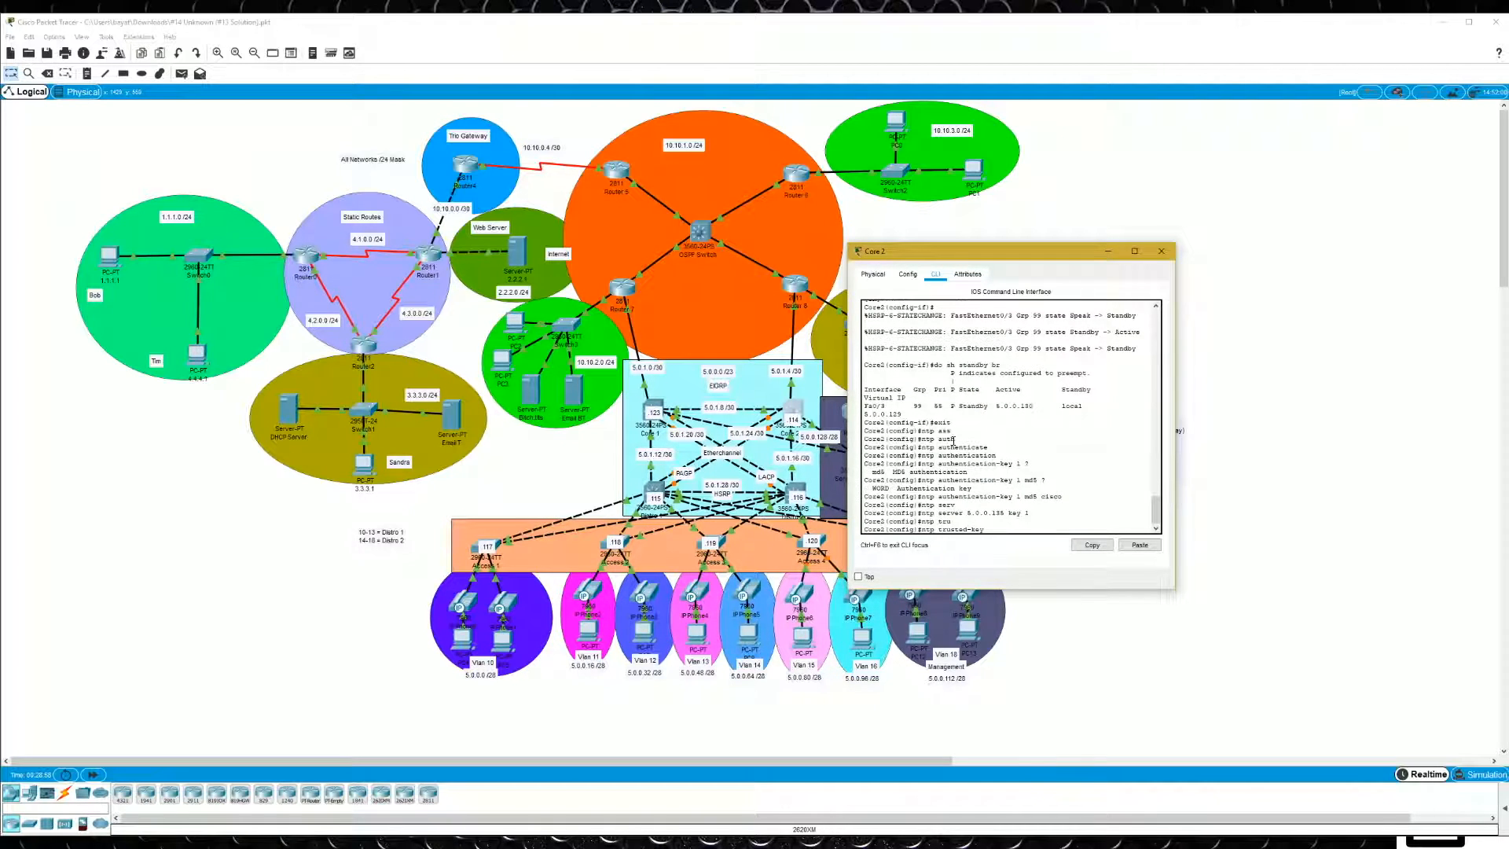
type("1 ?")
key("Return")
type("do wr")
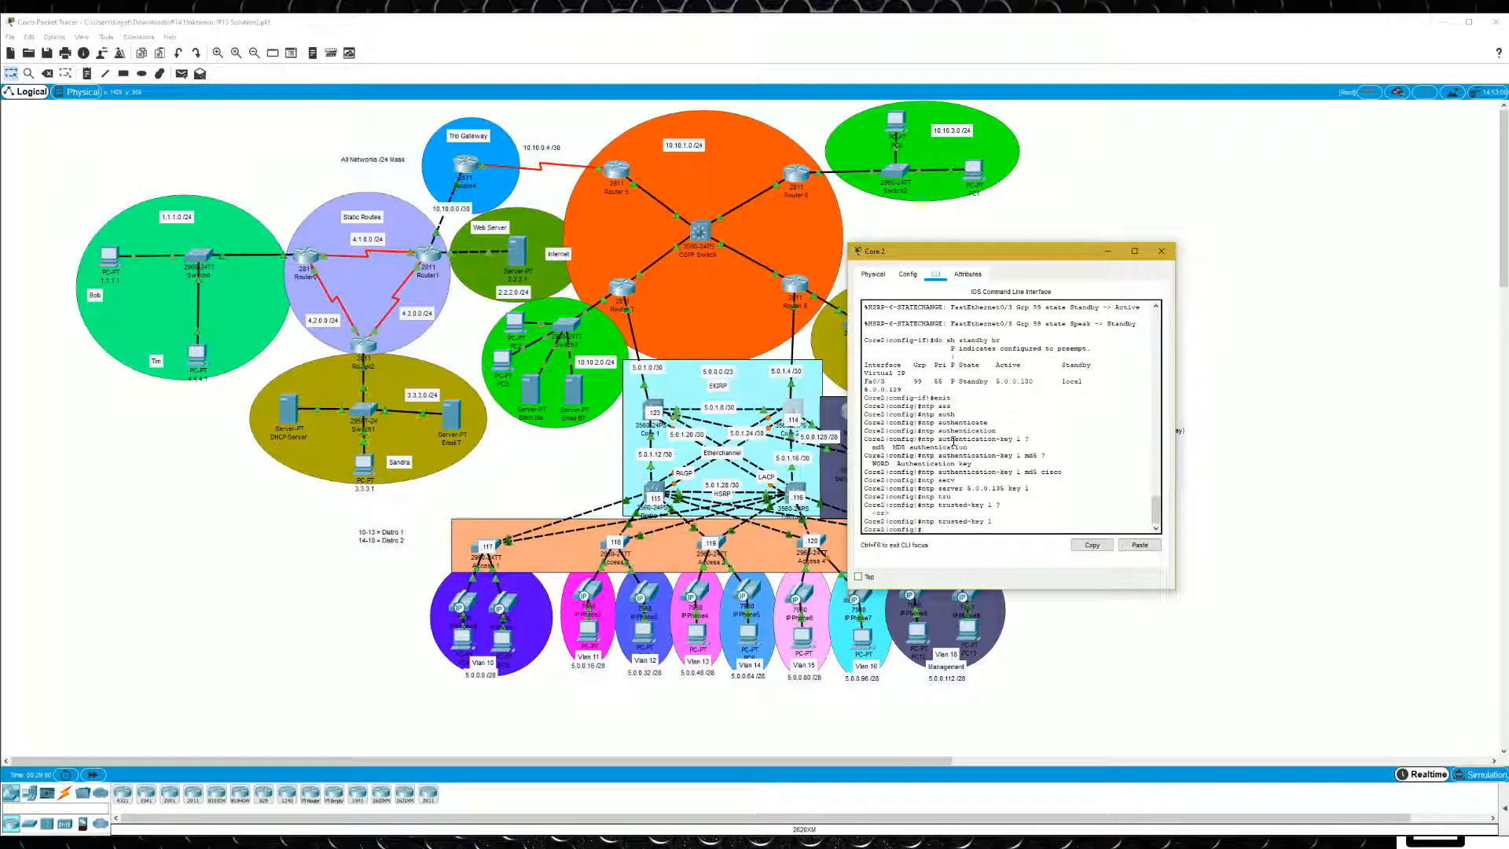
key("Return")
- Show Core 2's NTP associations from configuration mode and widen its window to examine the 5.0.0.135 entry
type("do sh ntp ass")
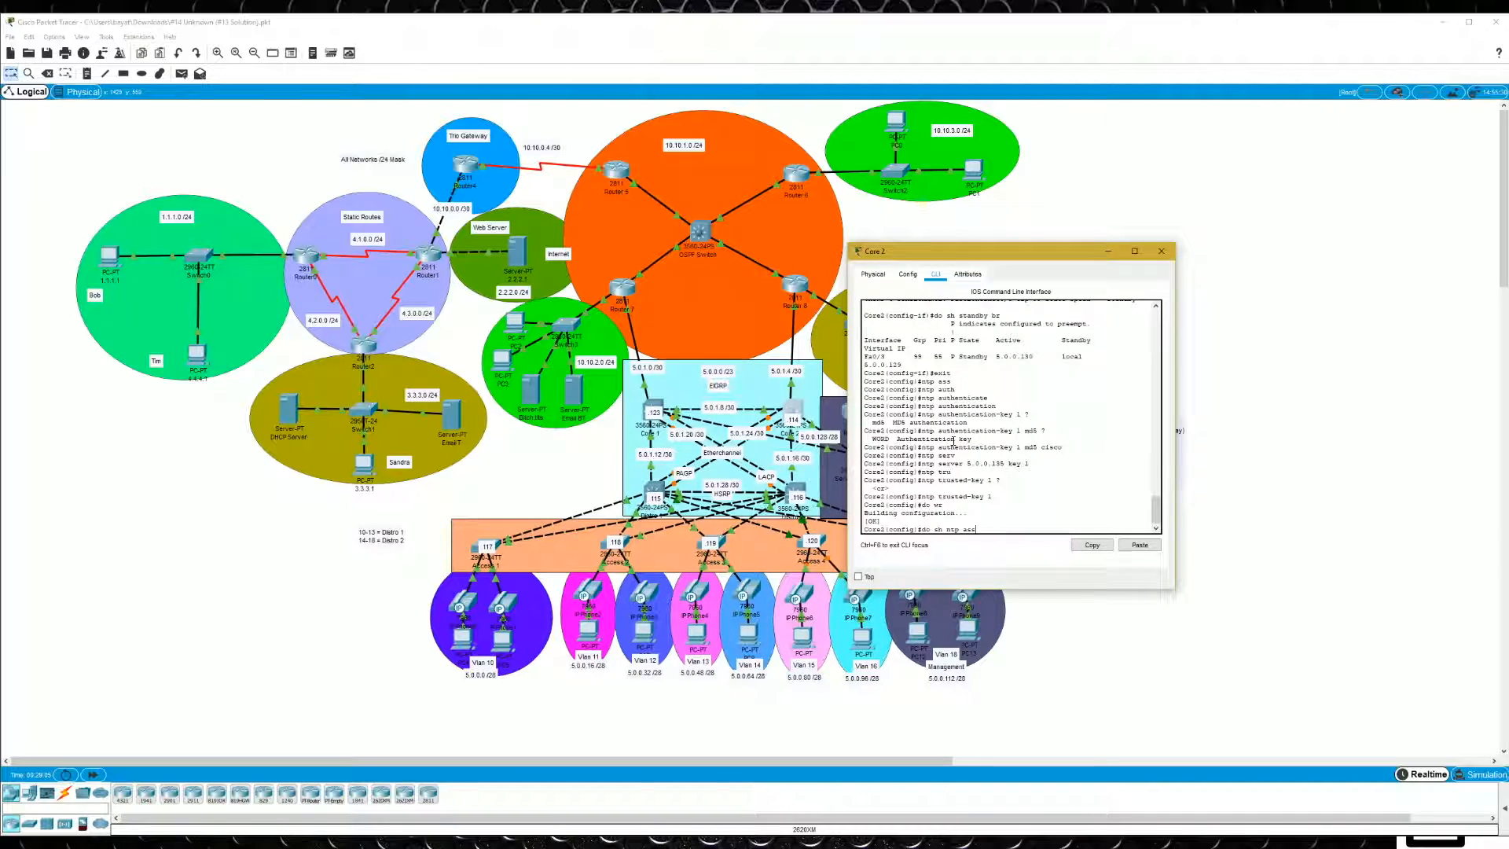
key("Tab")
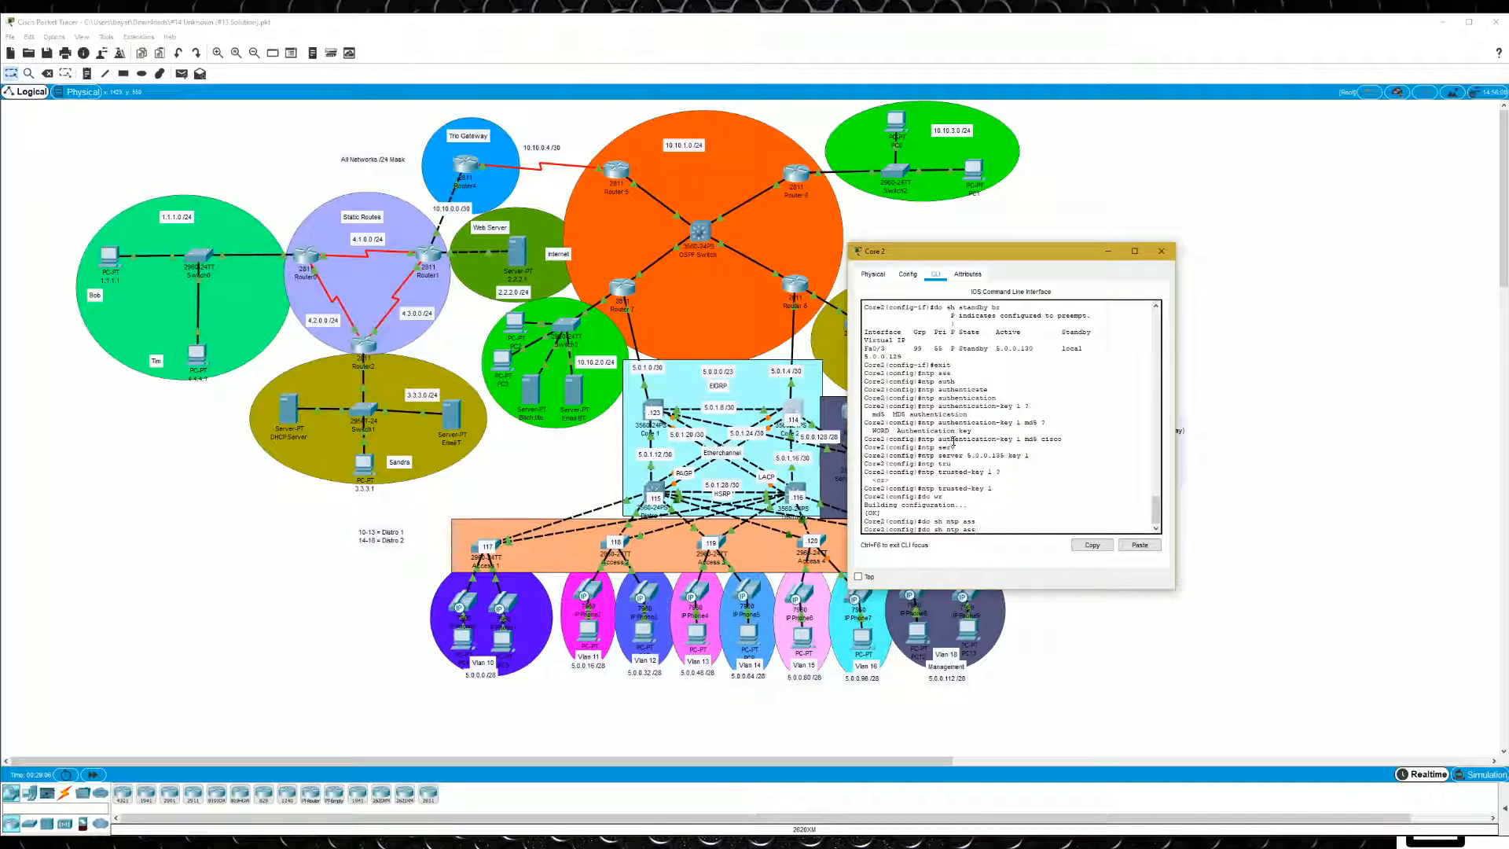
type("?")
key("BackSpace")
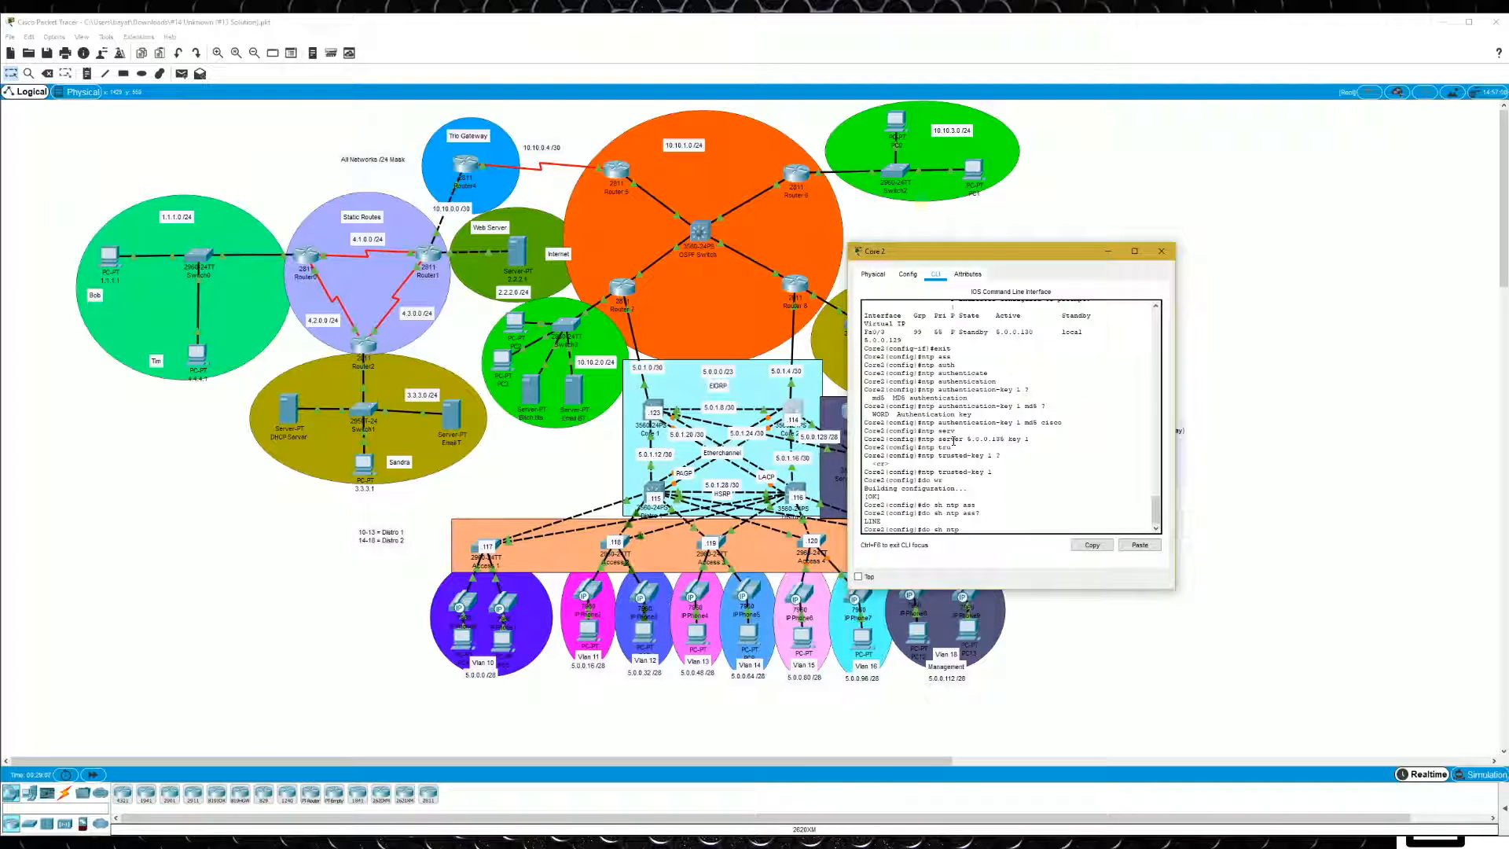
key("BackSpace")
key("BackSpace")
type("?")
type("ass")
key("Return")
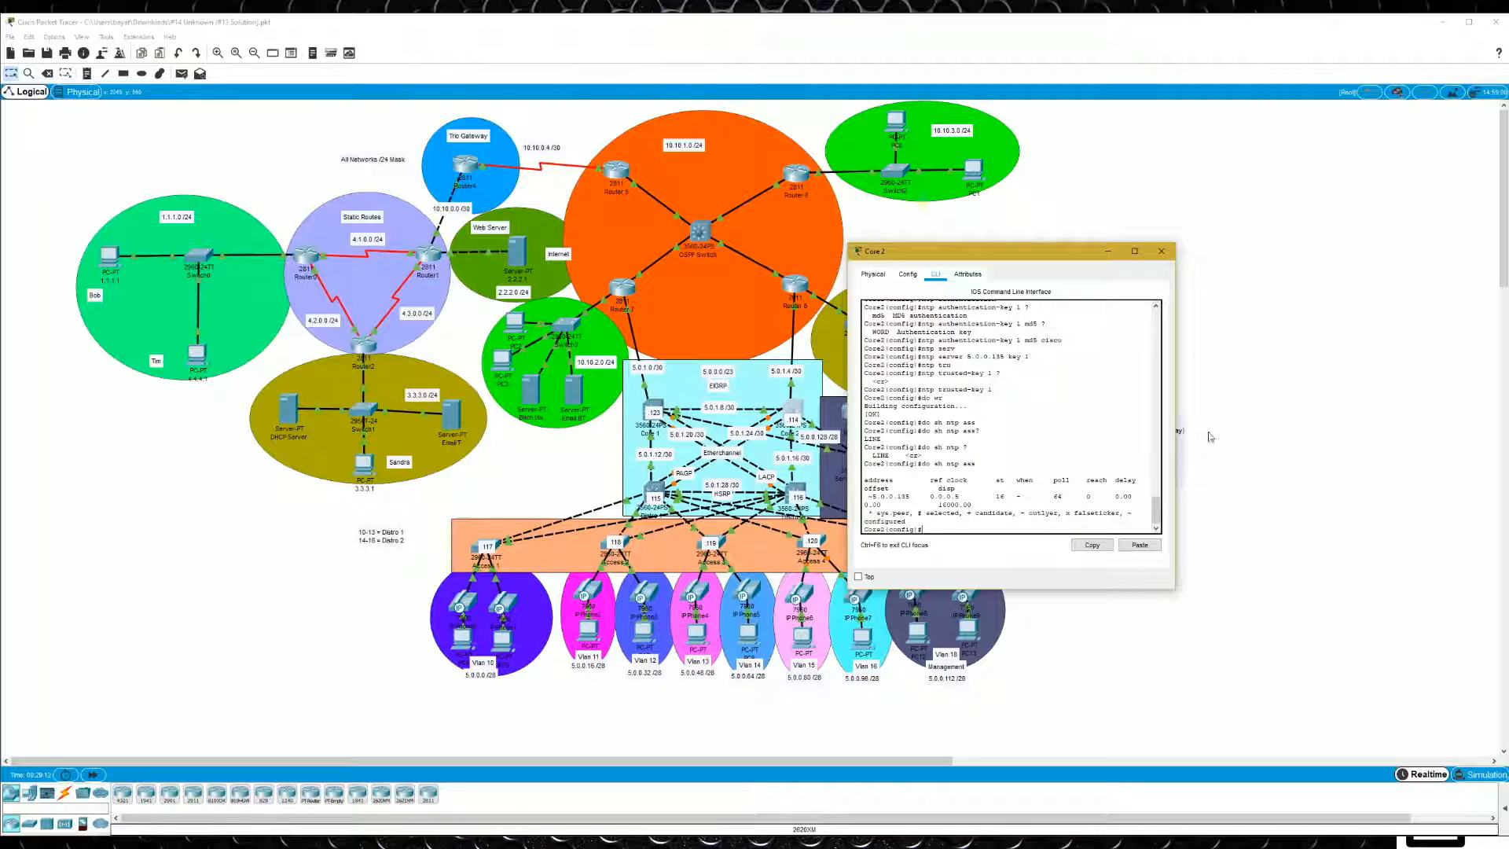
left_click_drag(1175, 383, 1346, 383)
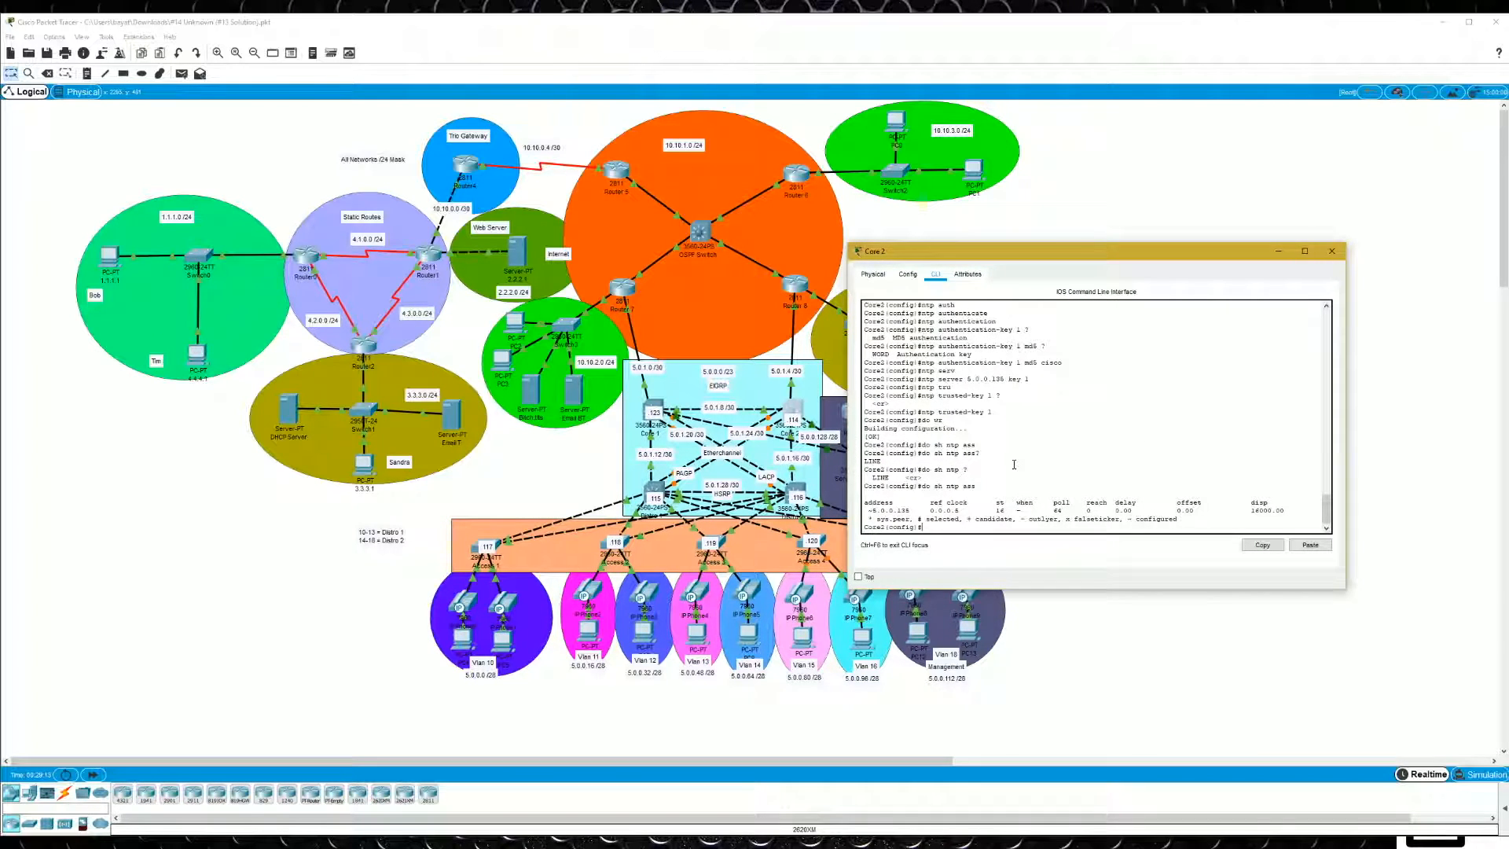
double_click(898, 509)
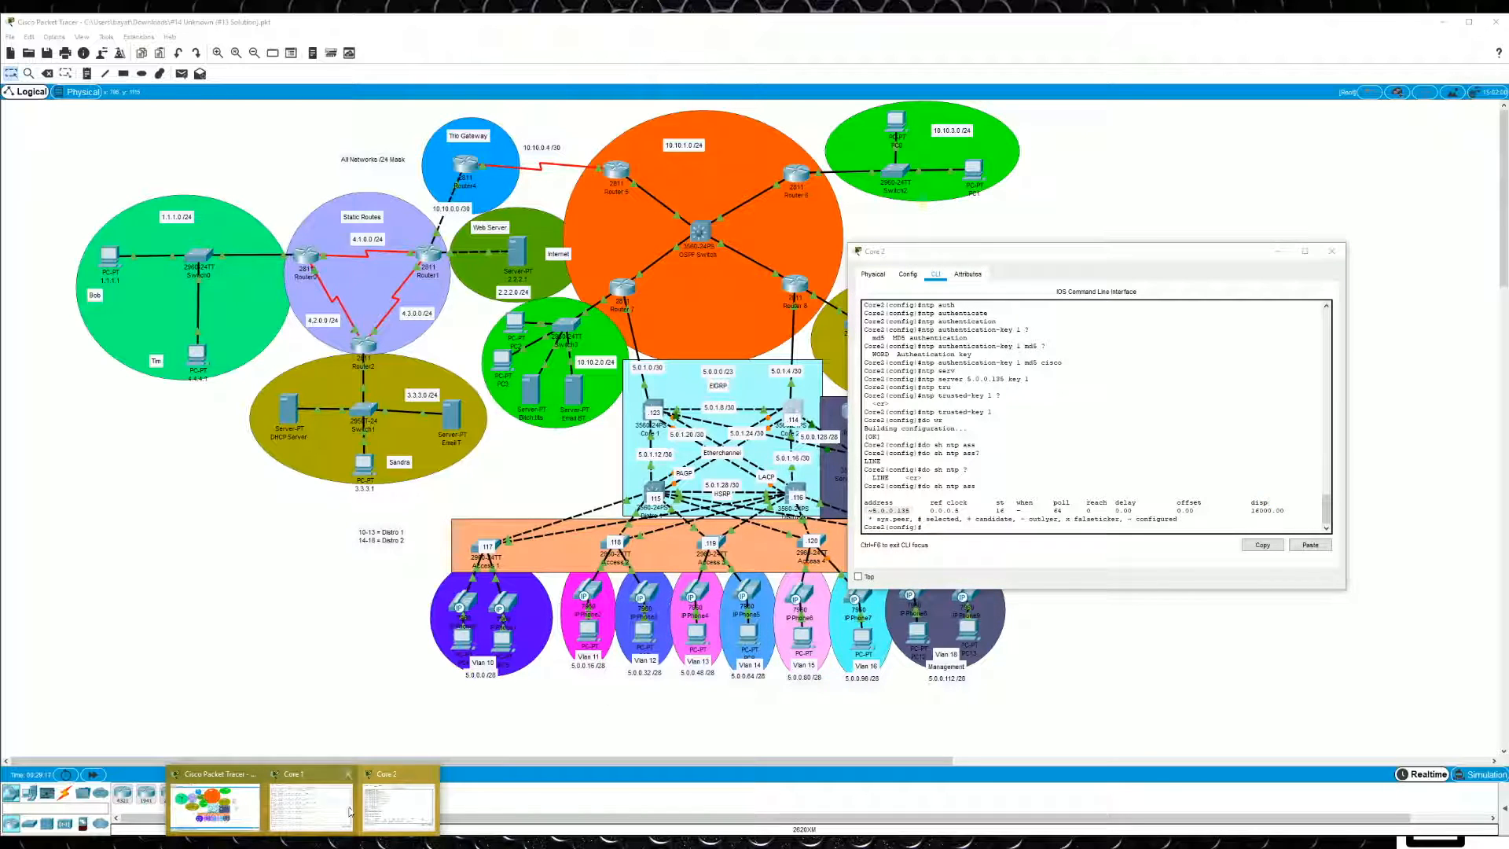
- Return to Core 1, recheck its NTP associations beside the Core 2 window, and show its clock
left_click(353, 809)
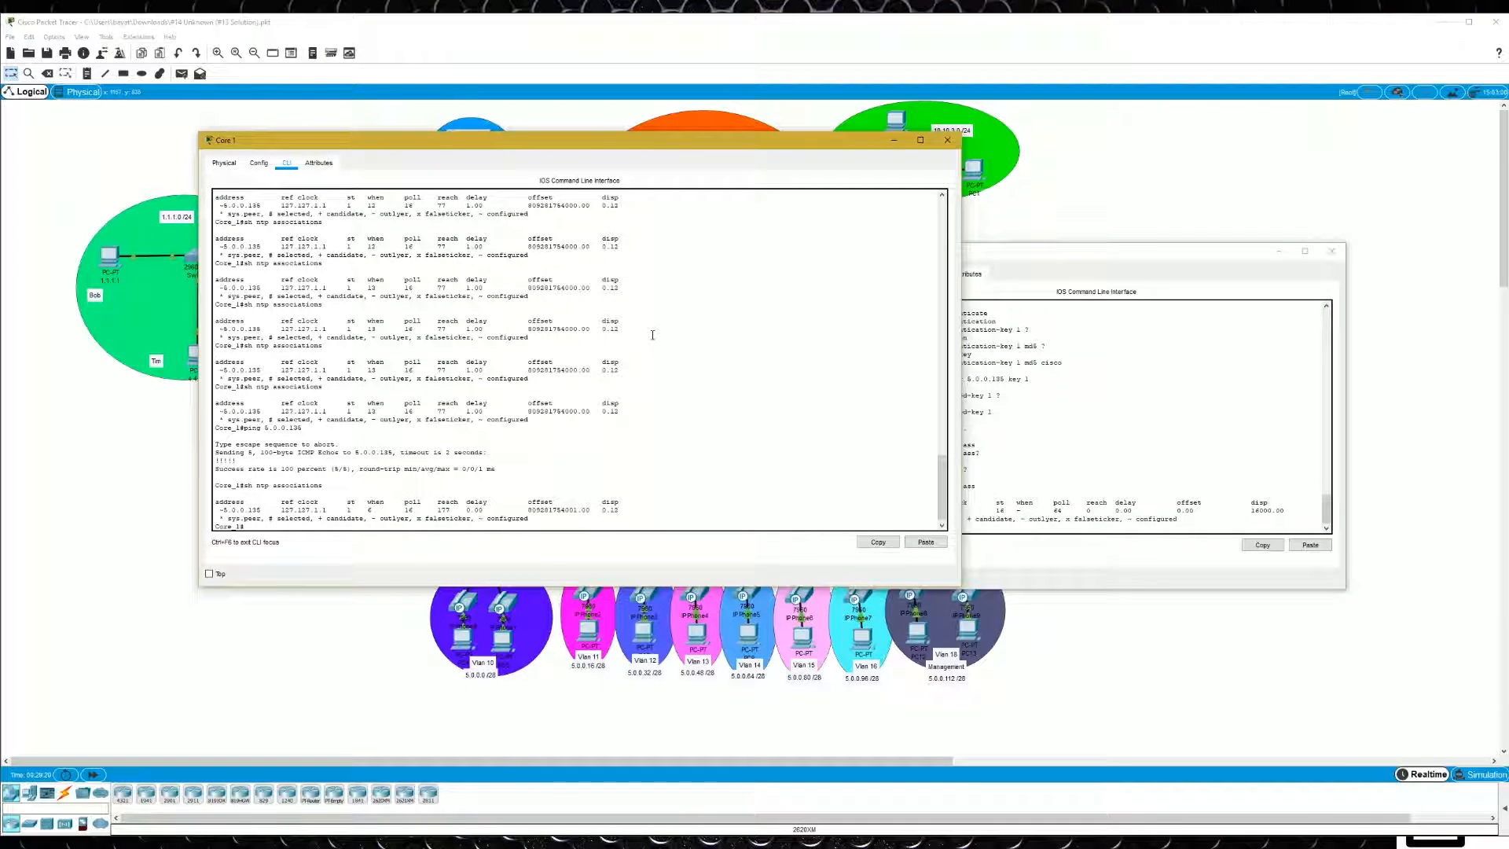
key("Up")
key("Return")
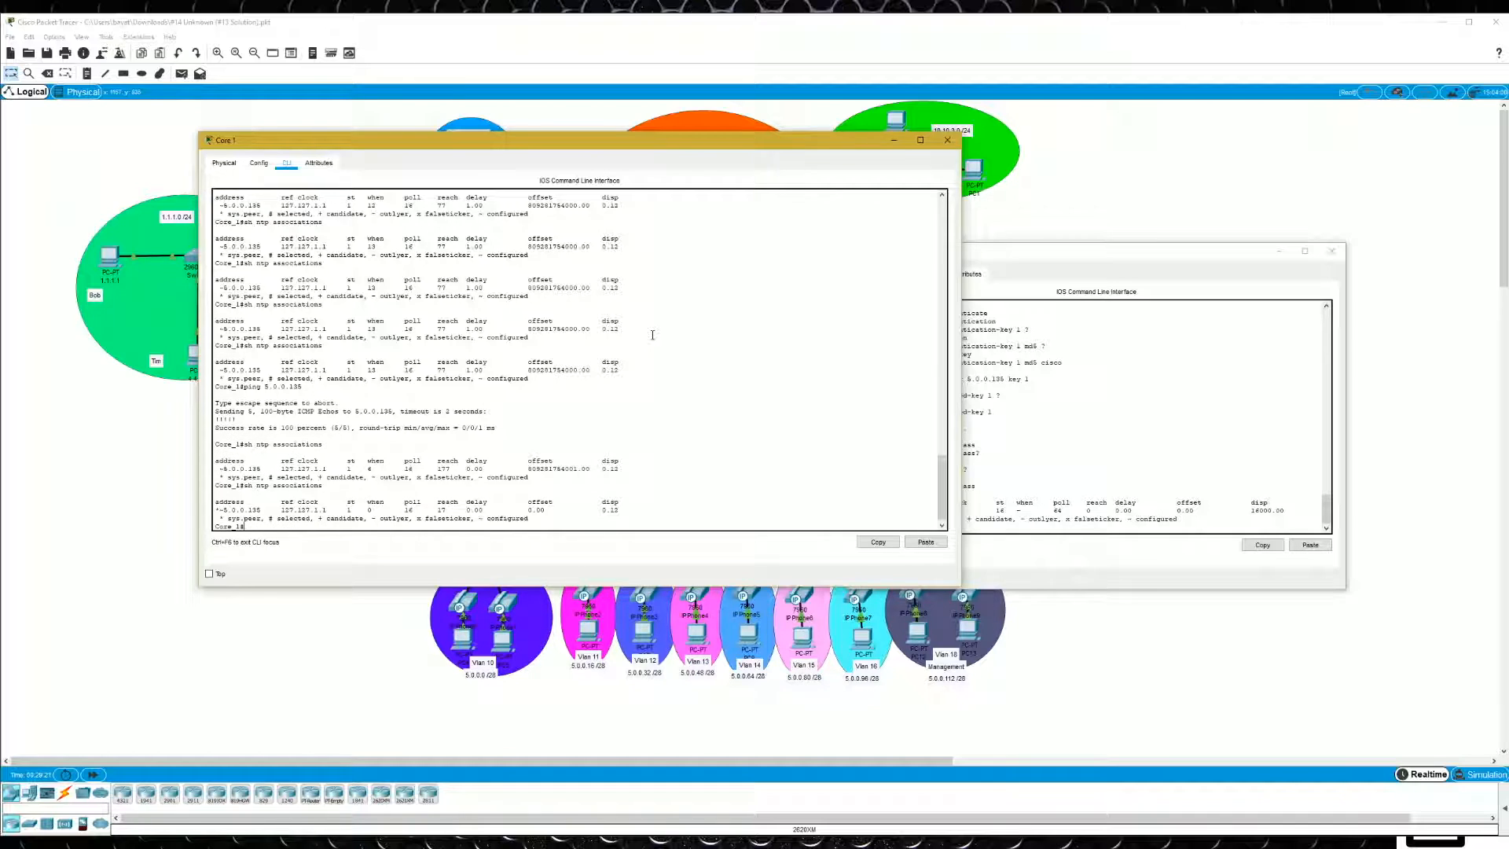
left_click_drag(760, 134, 617, 155)
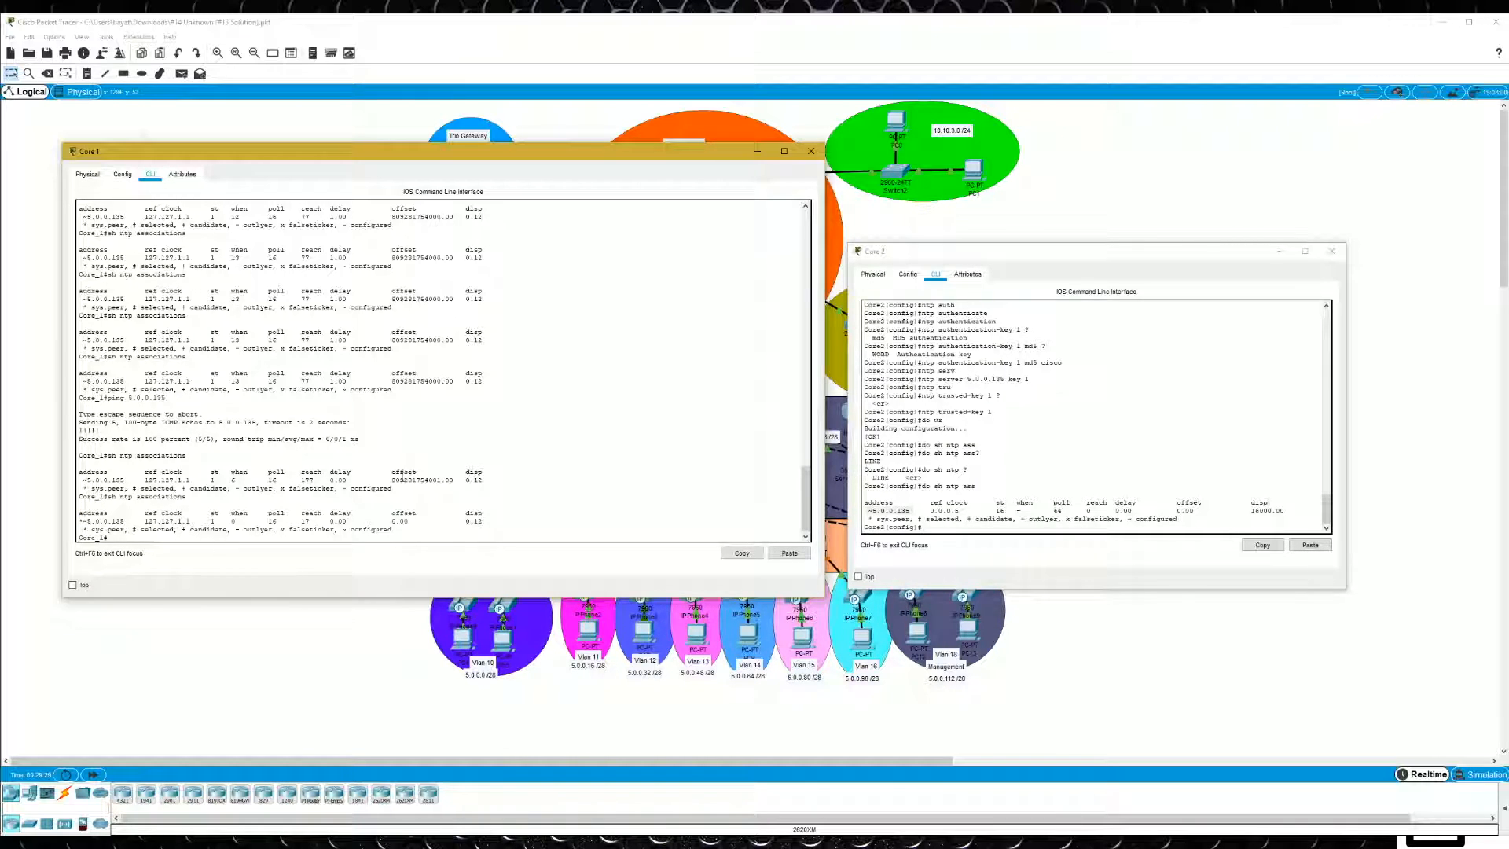
type("k")
key("Return")
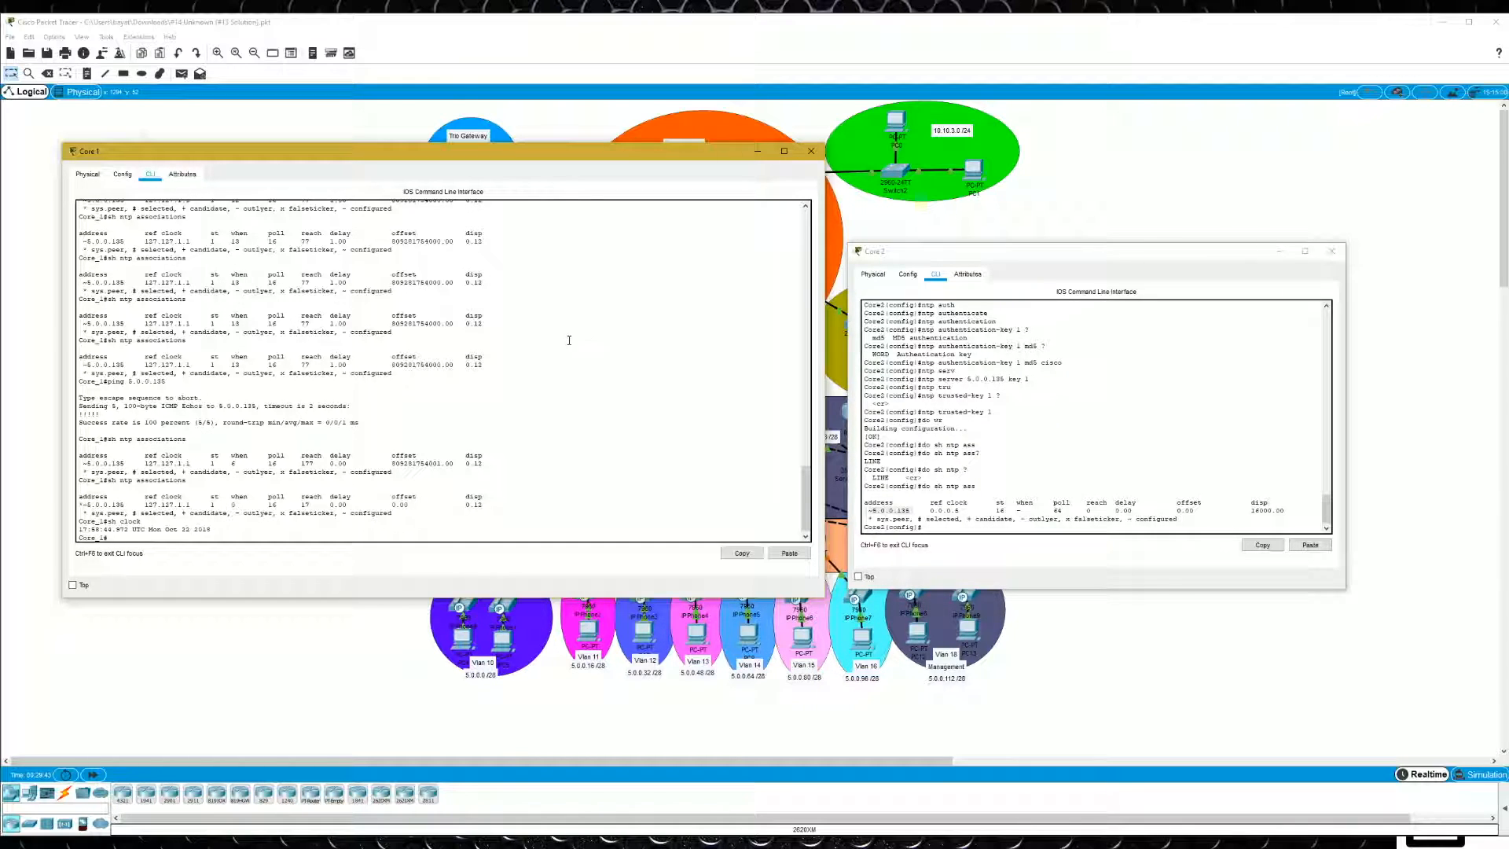
- Show the logging settings on Core 1 and on Core 2
type("ing")
key("Return")
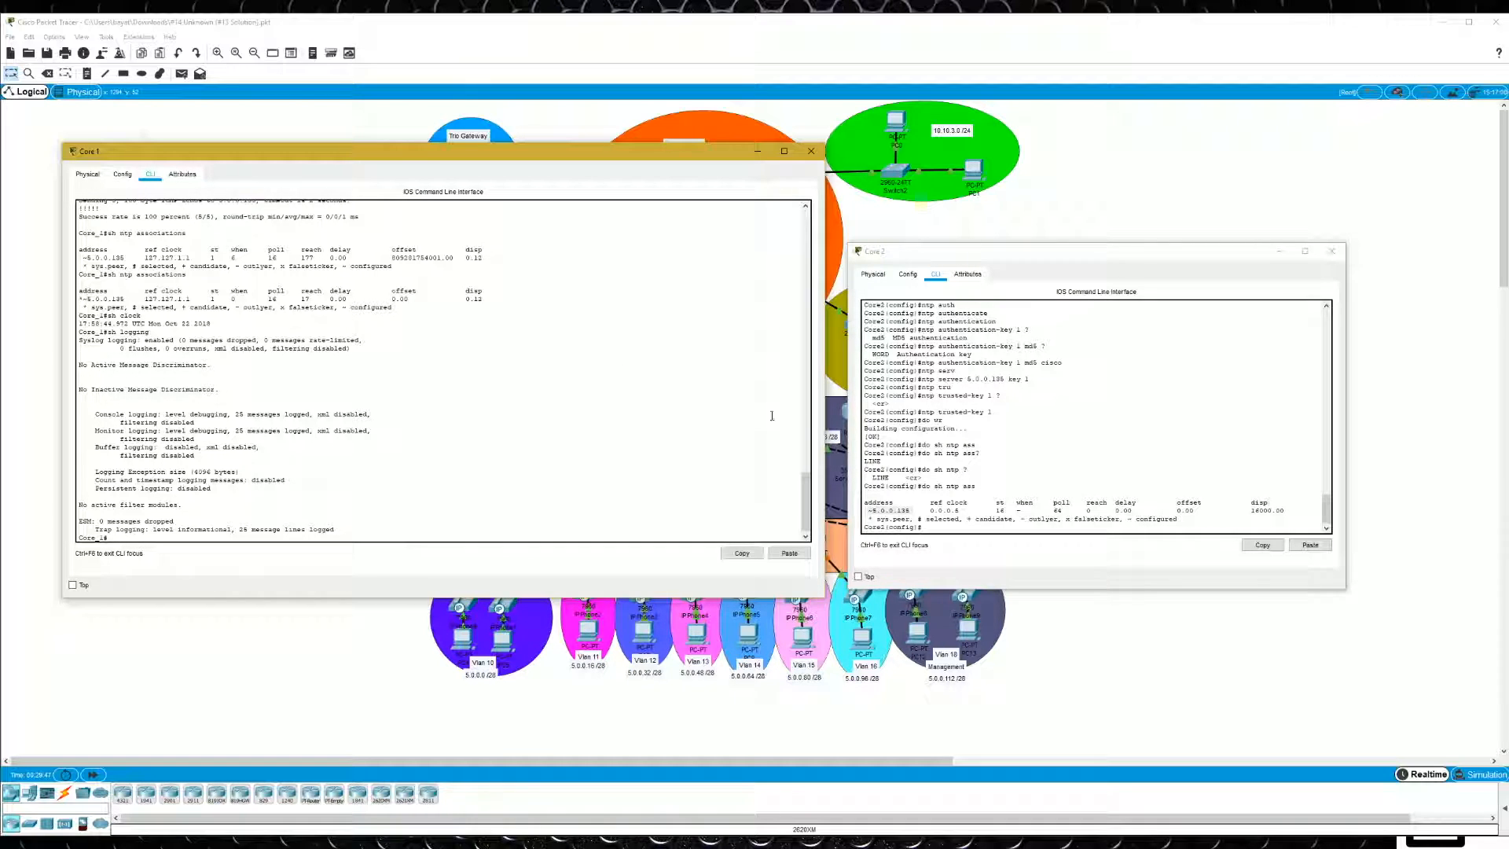
left_click(1043, 442)
type("do s")
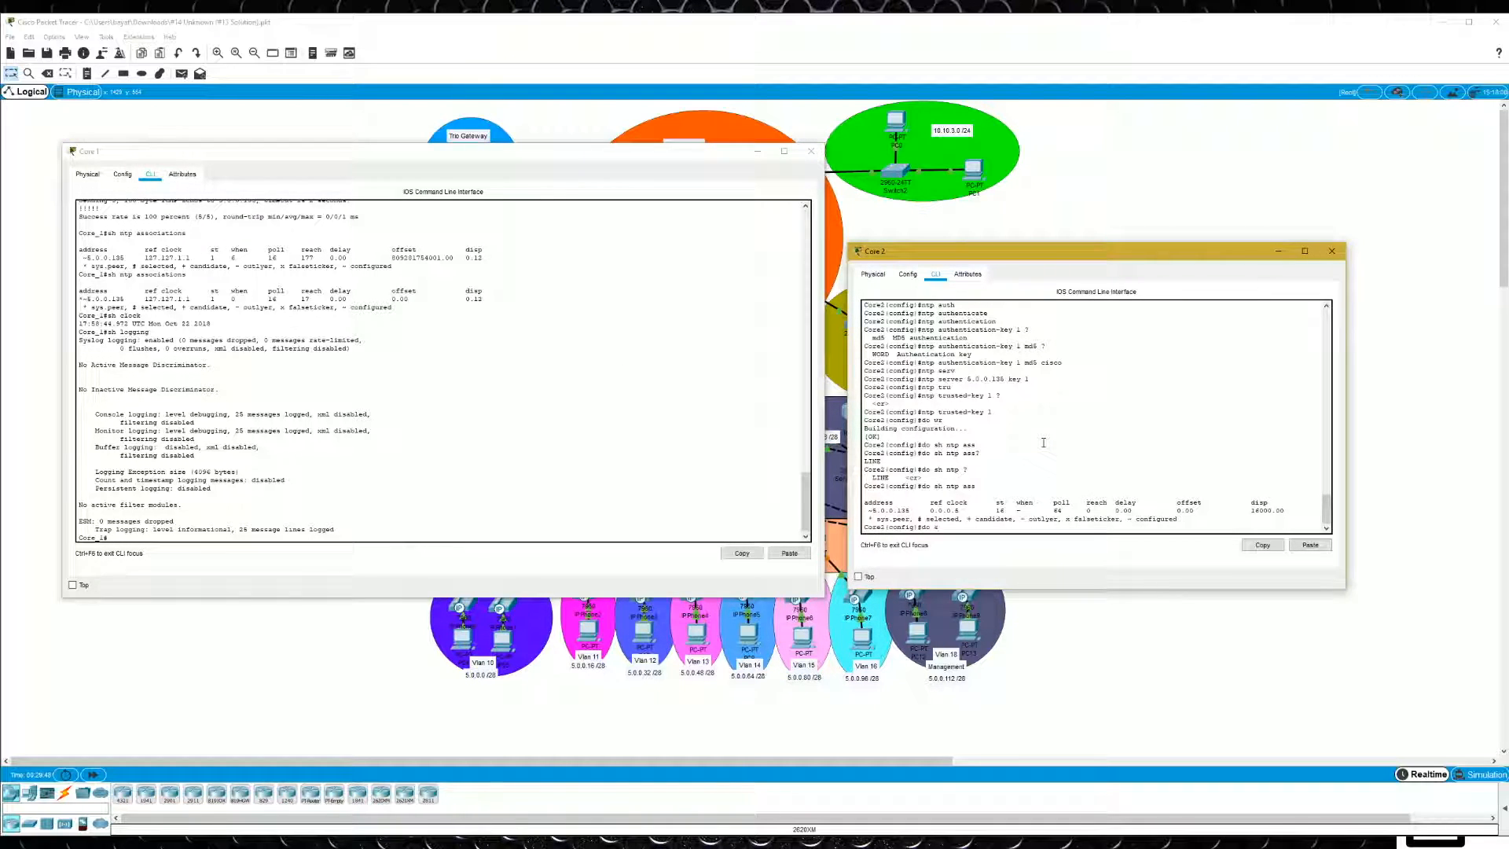
type("h logging")
key("Return")
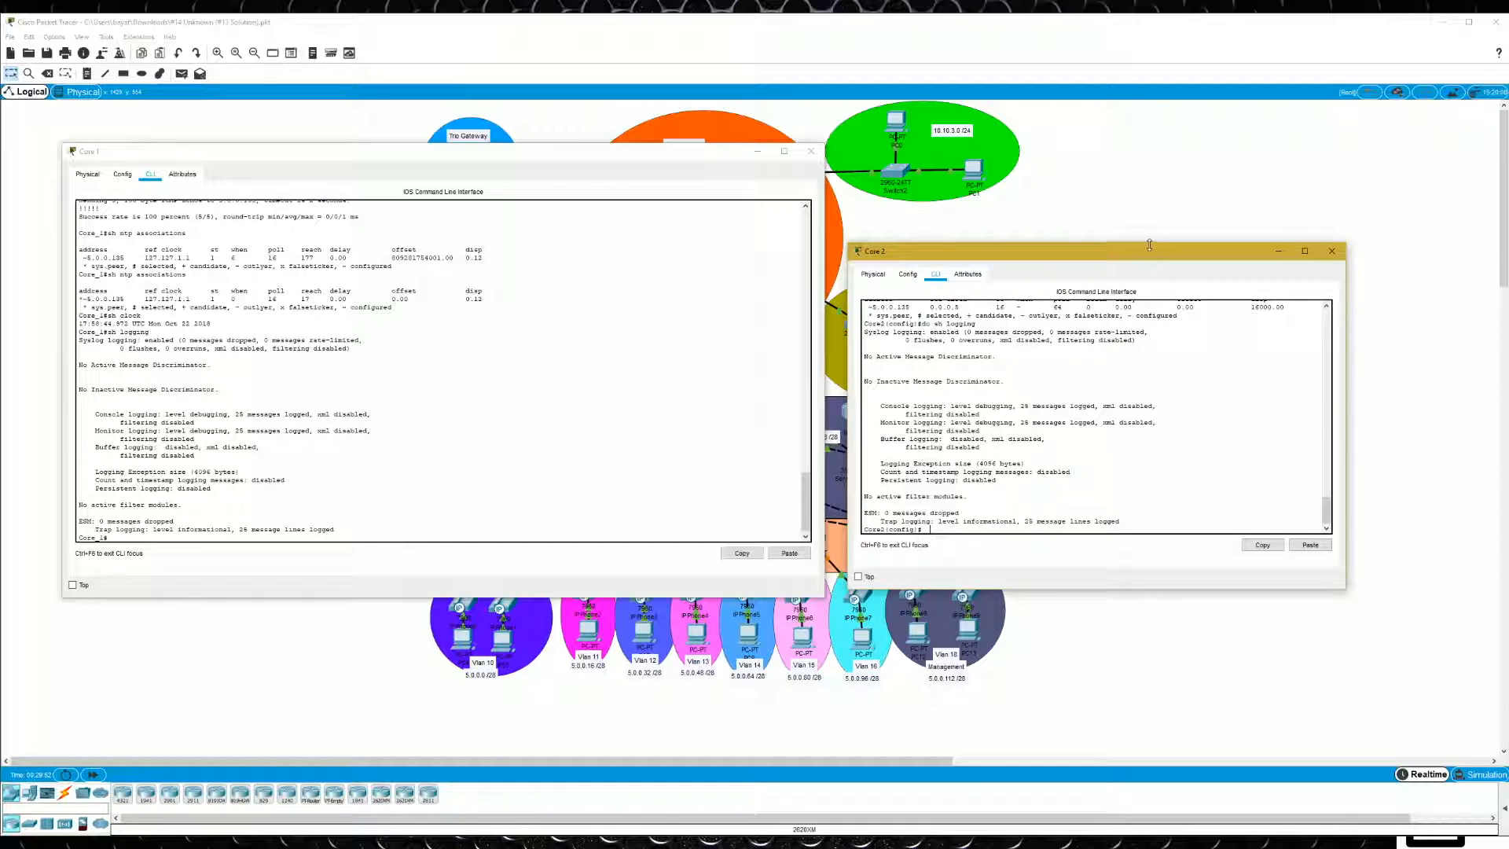
- Close the Core 2 and Core 1 windows to return to the network topology
left_click_drag(1169, 259, 492, 409)
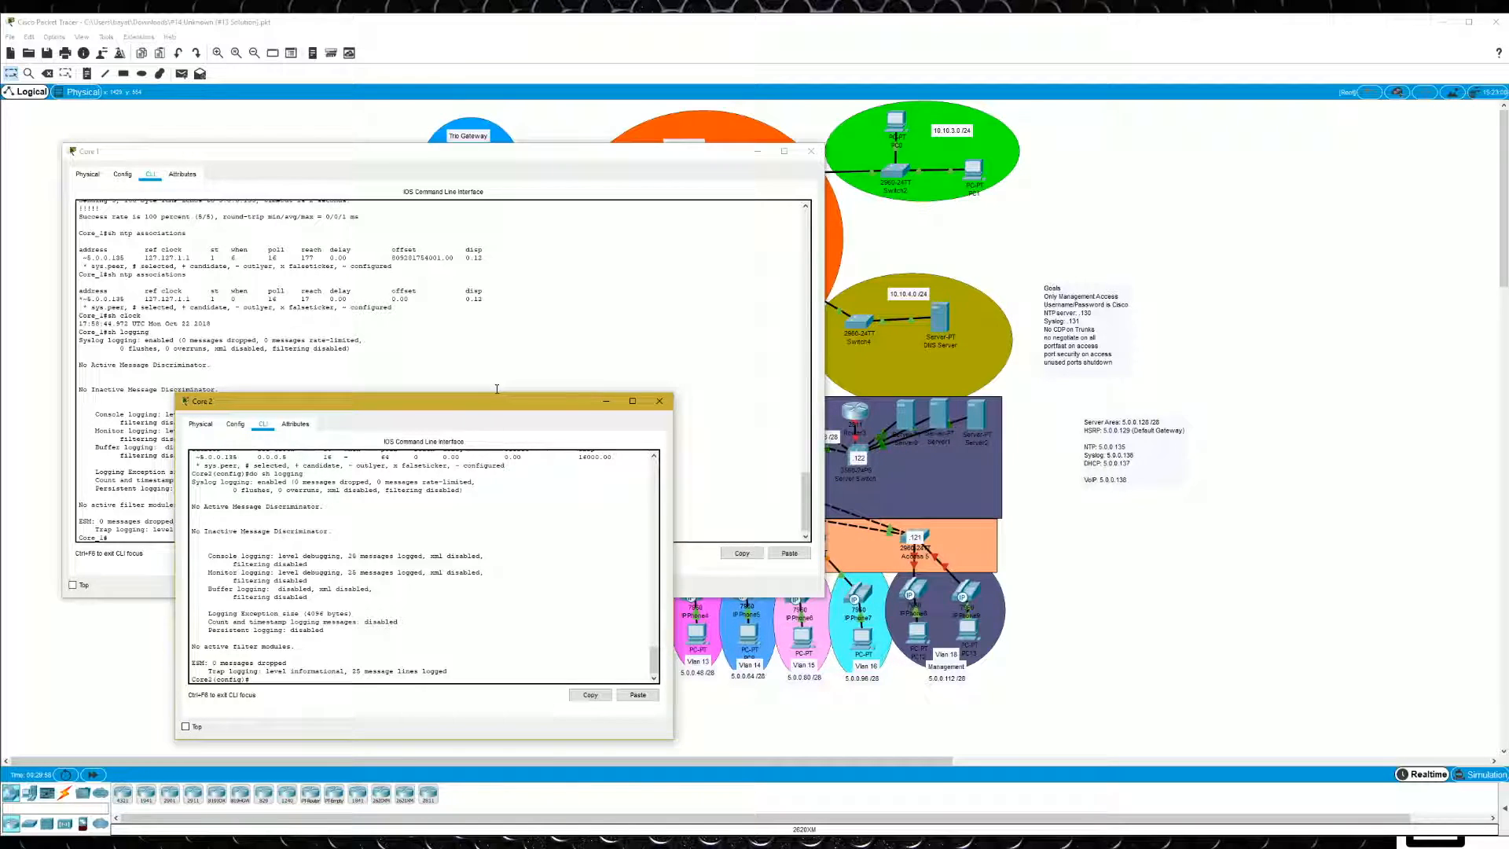
left_click(659, 401)
left_click(811, 151)
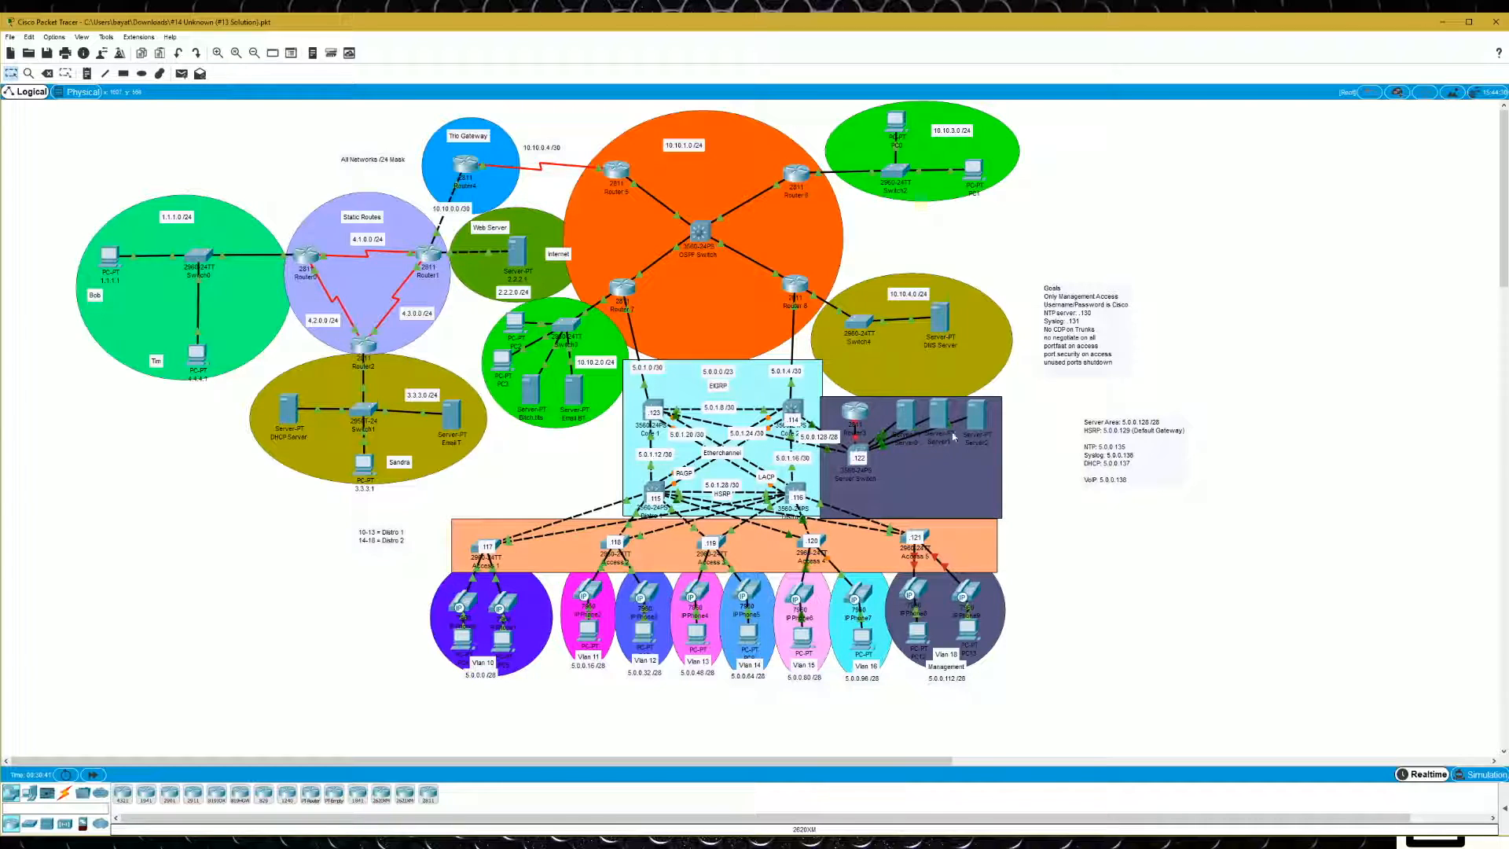
- Rename Server0 in the server area as NTP .135 and close its window
left_click(906, 421)
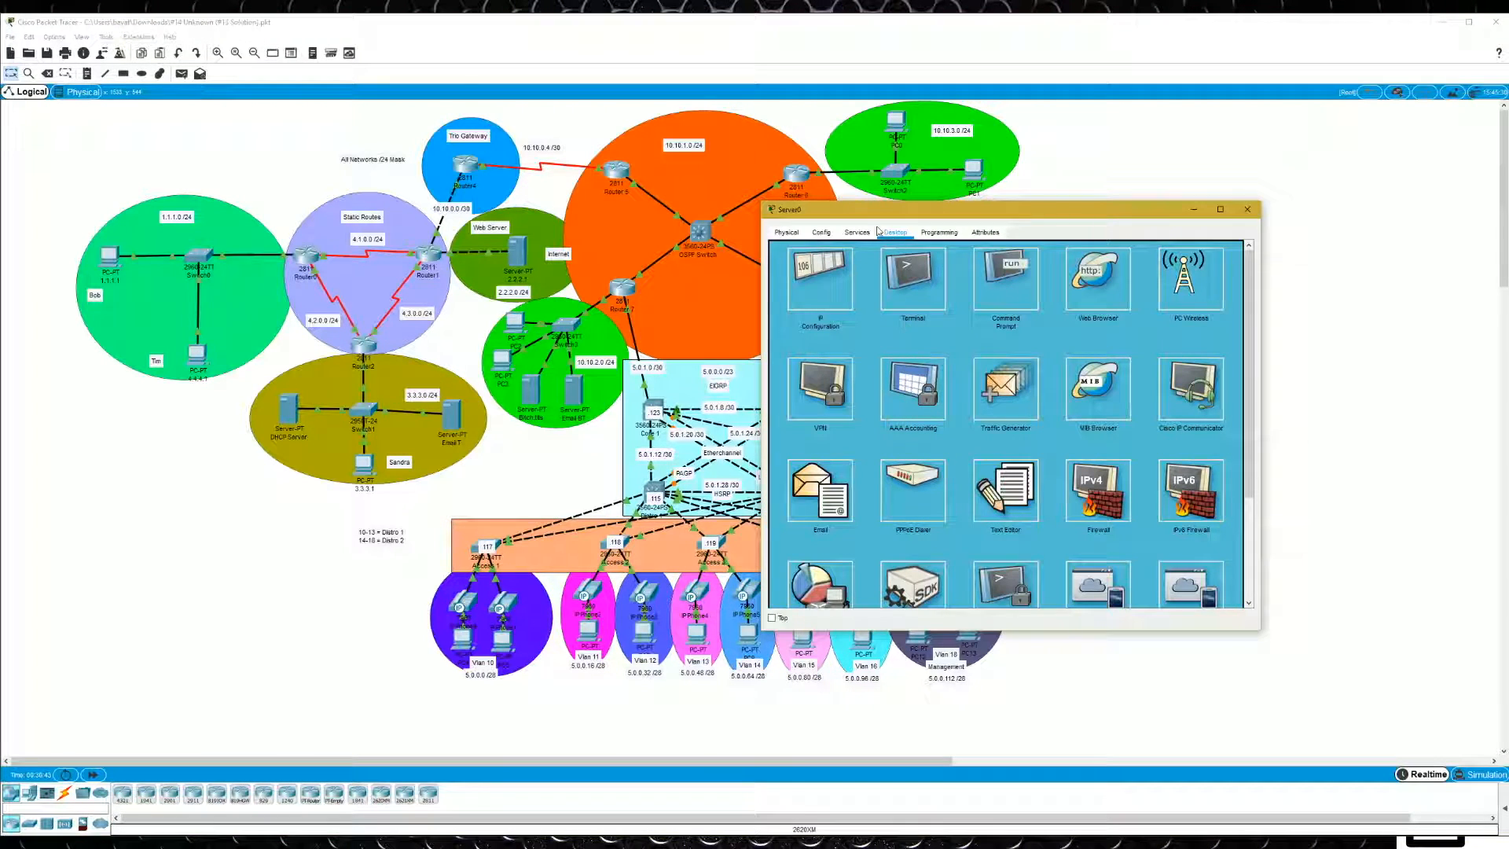
left_click(821, 232)
type("NTP .135")
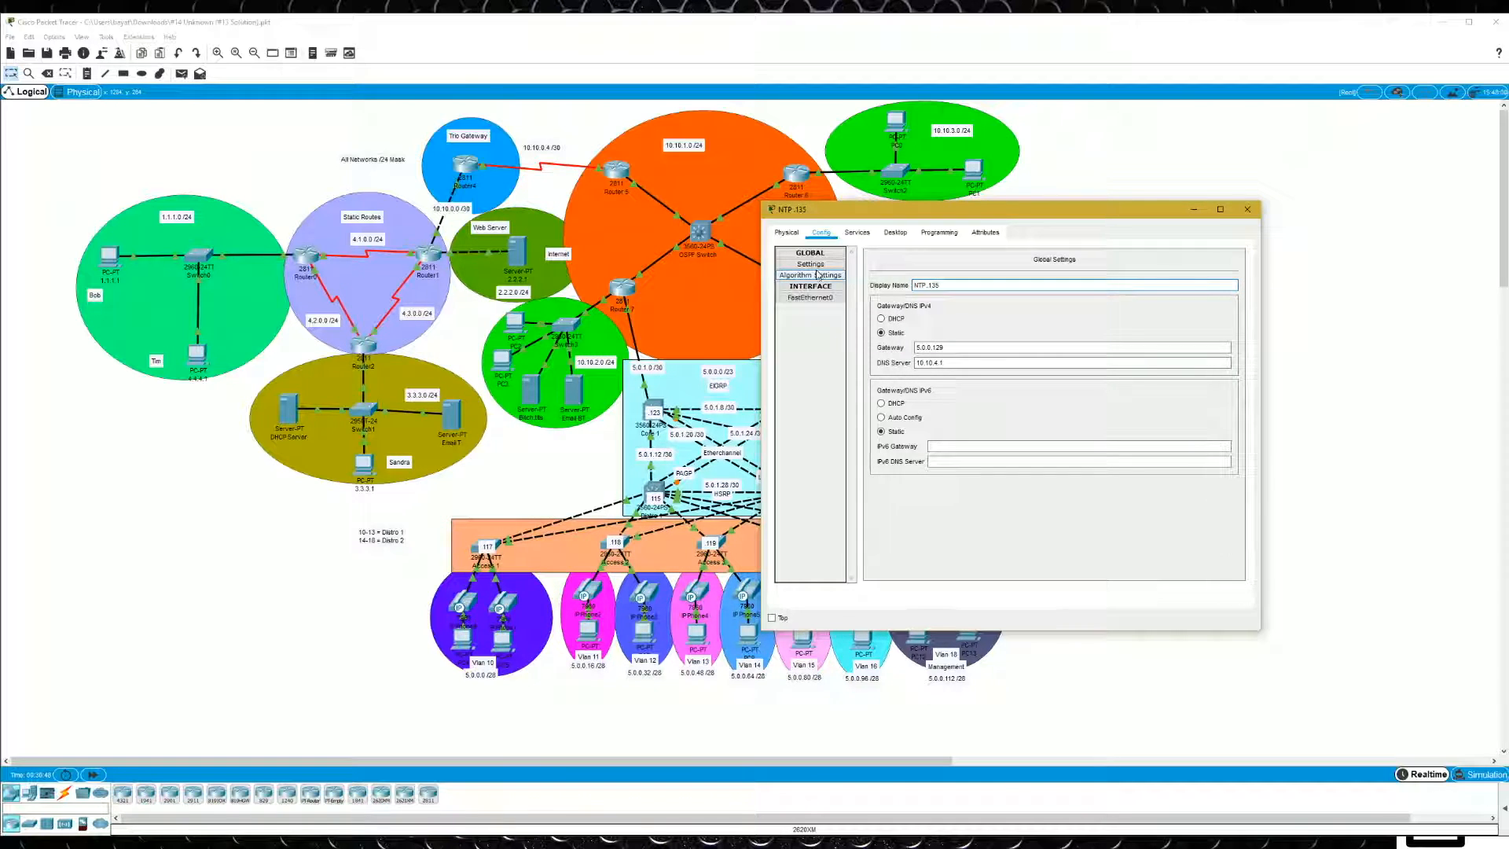
left_click(880, 234)
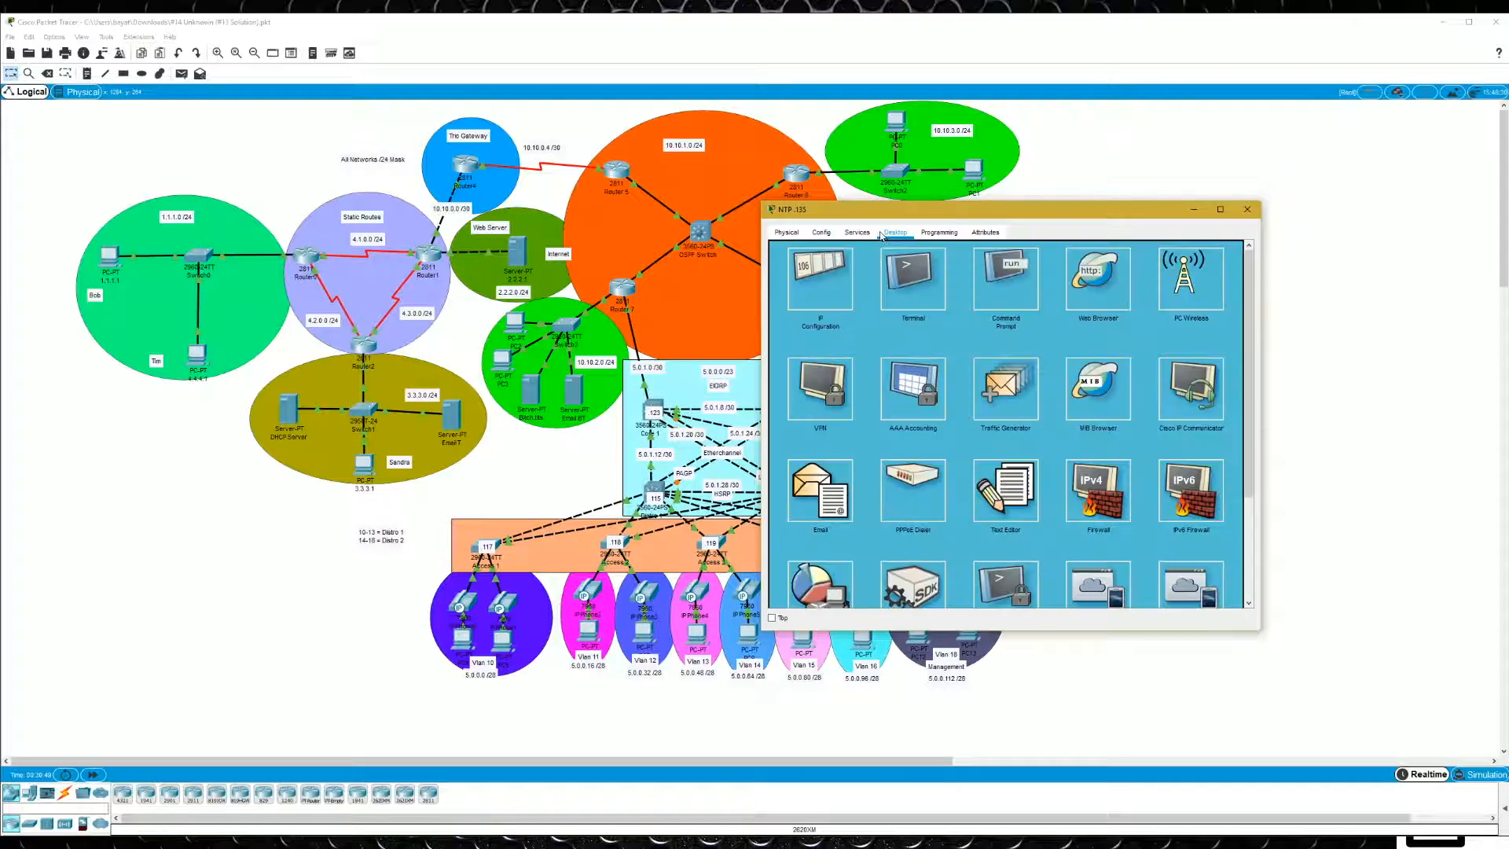
left_click(848, 268)
left_click(1247, 209)
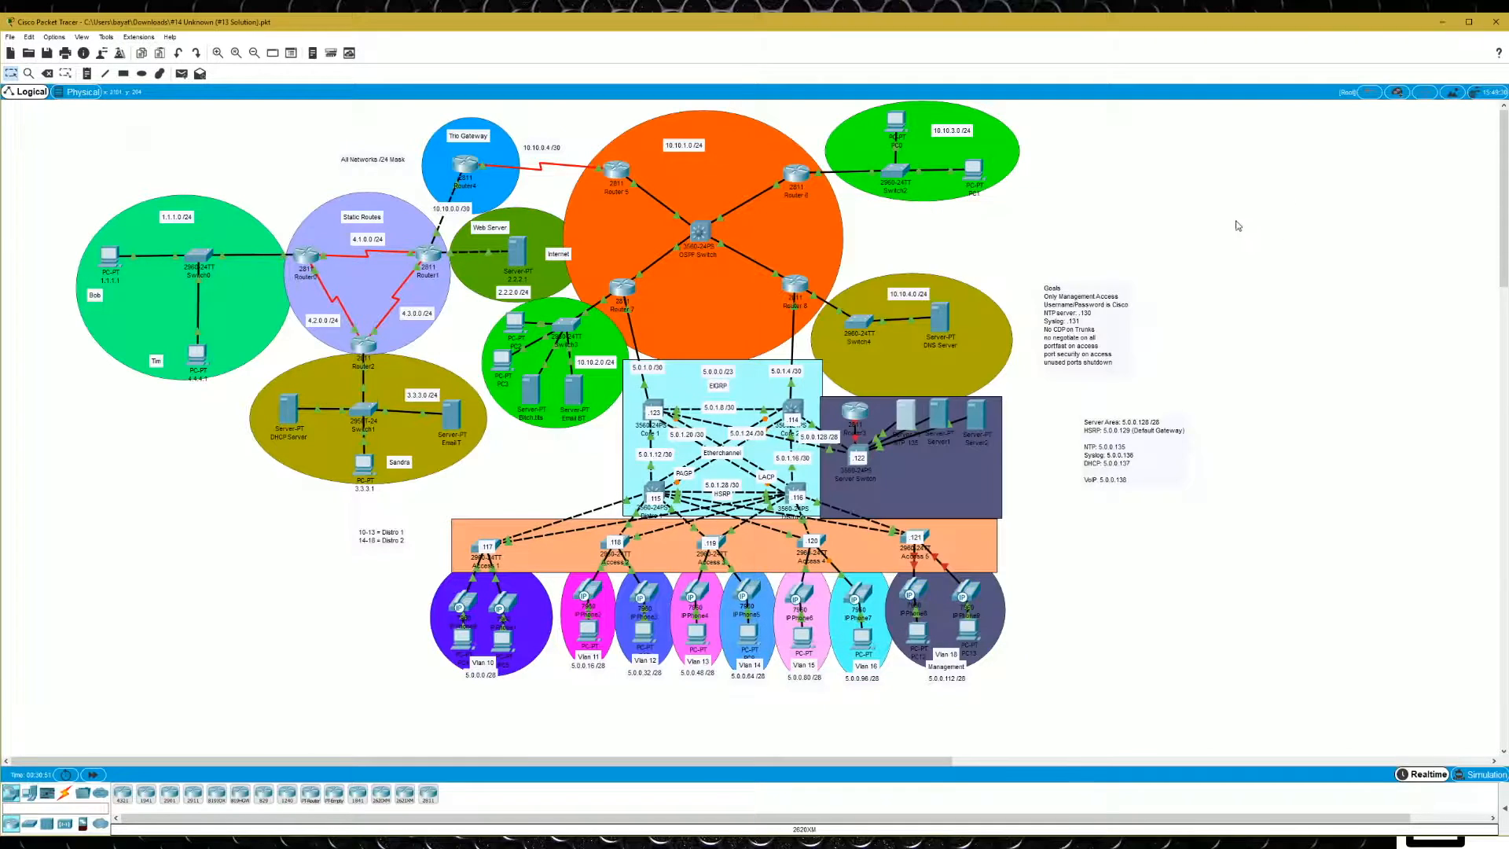
- Open Server1 in the server area and check its Syslog service setting
left_click(938, 412)
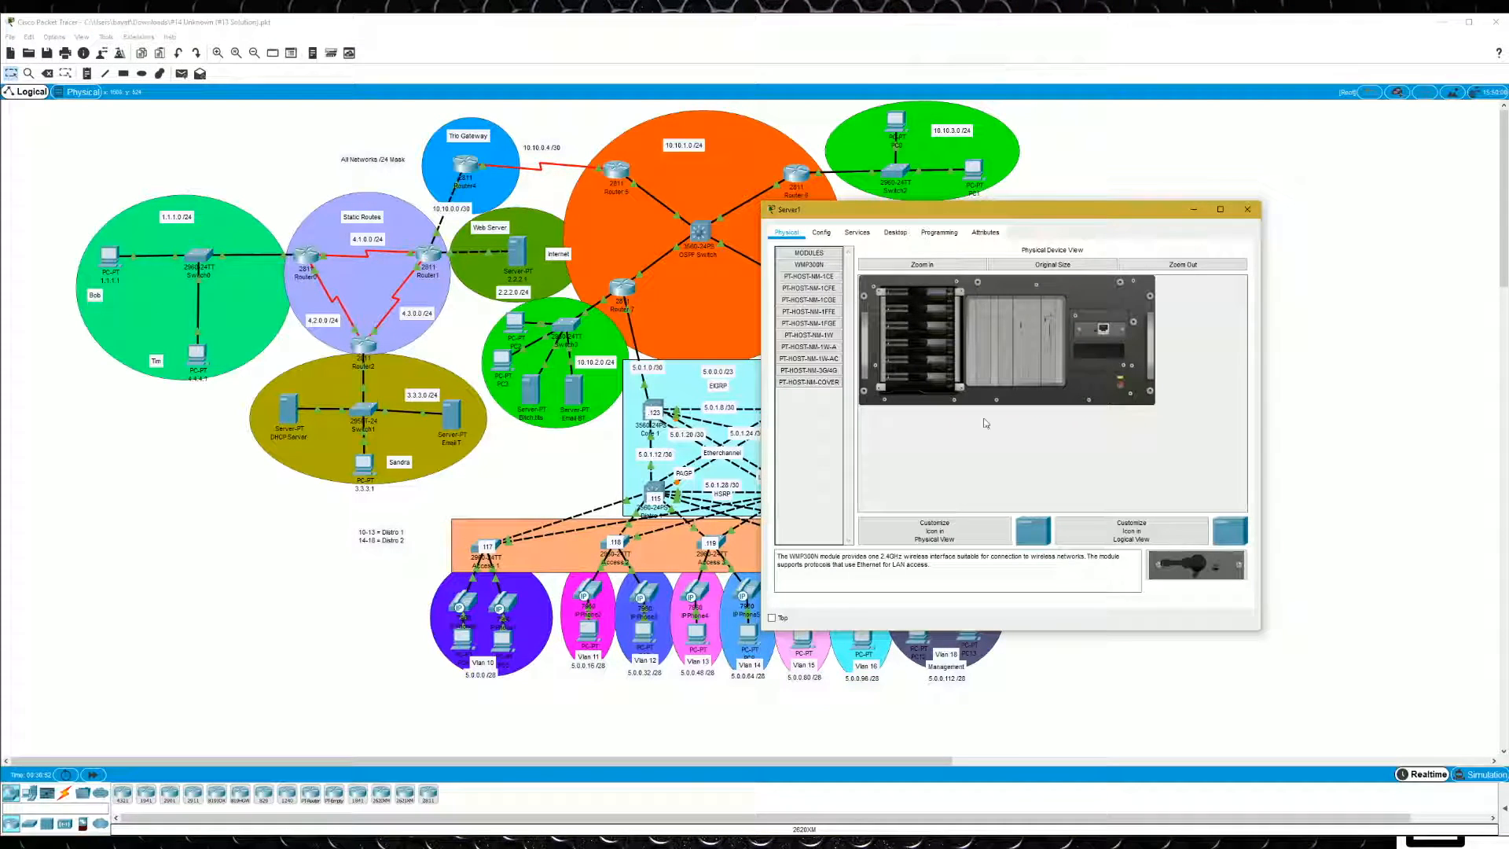
left_click(889, 223)
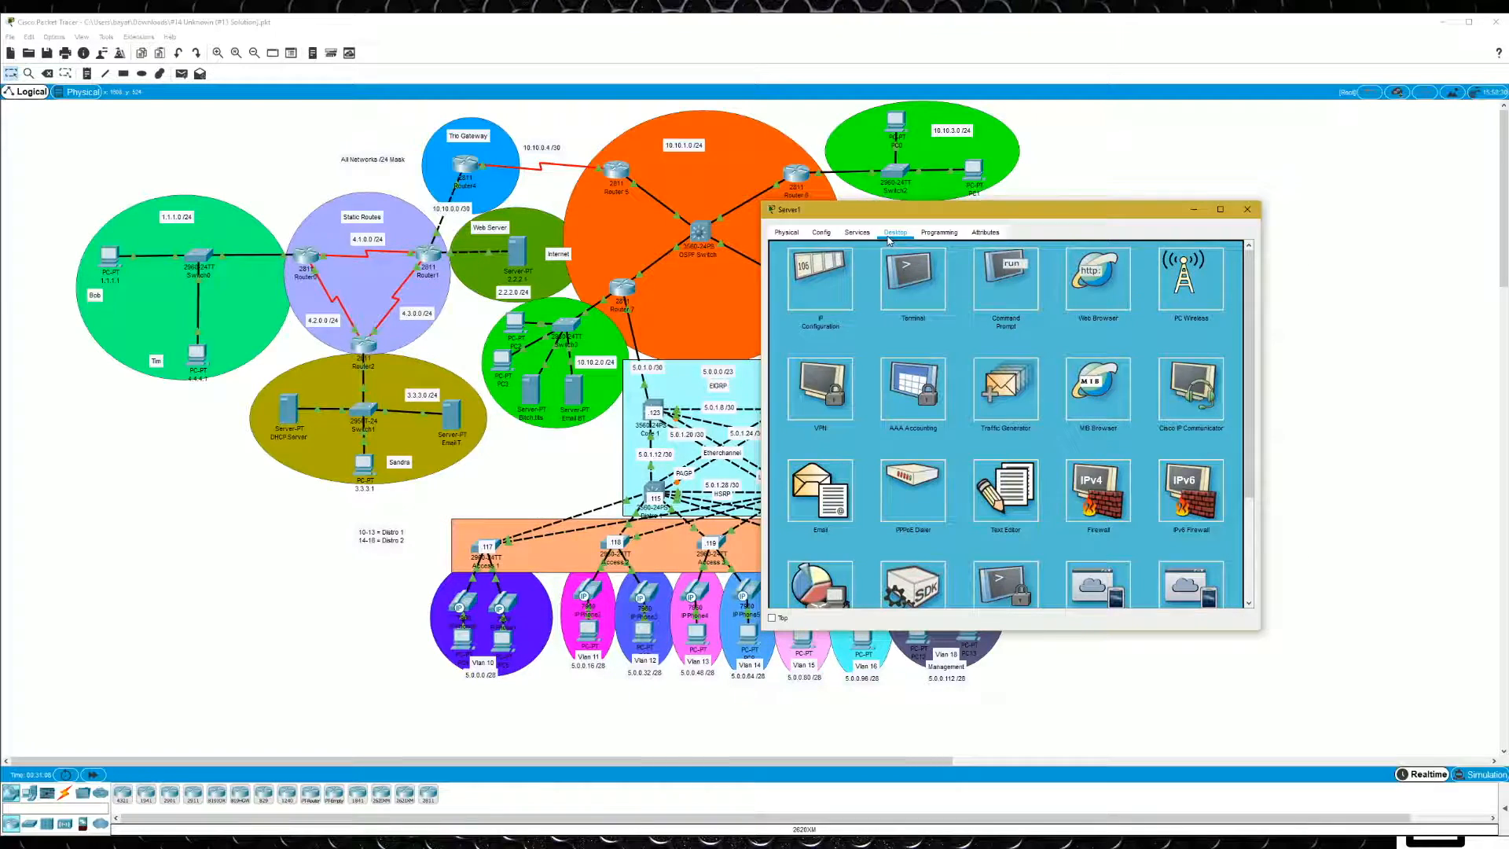
left_click_drag(924, 213, 449, 161)
left_click(383, 180)
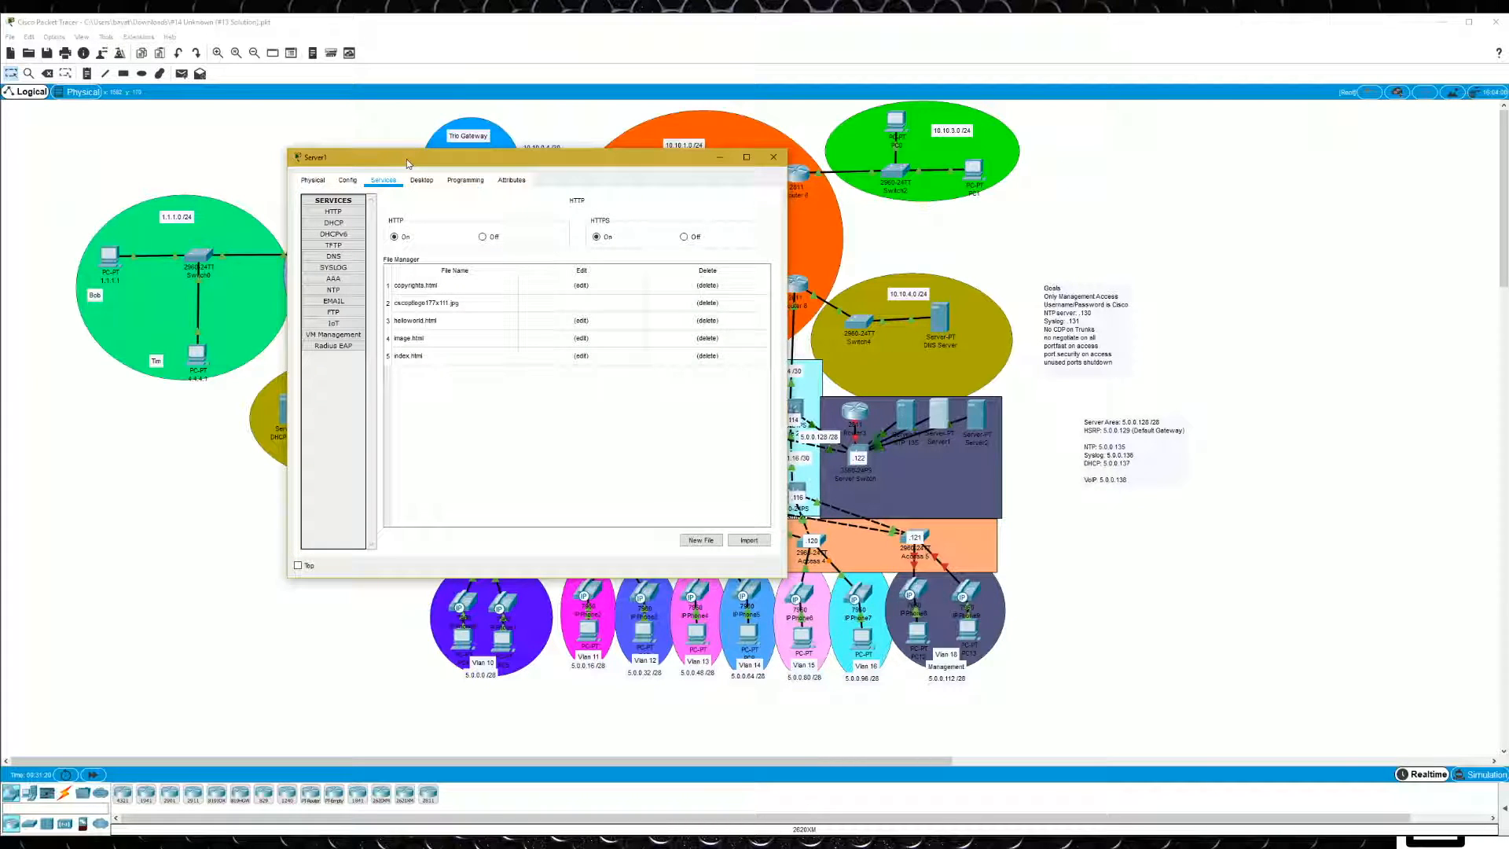
left_click(333, 267)
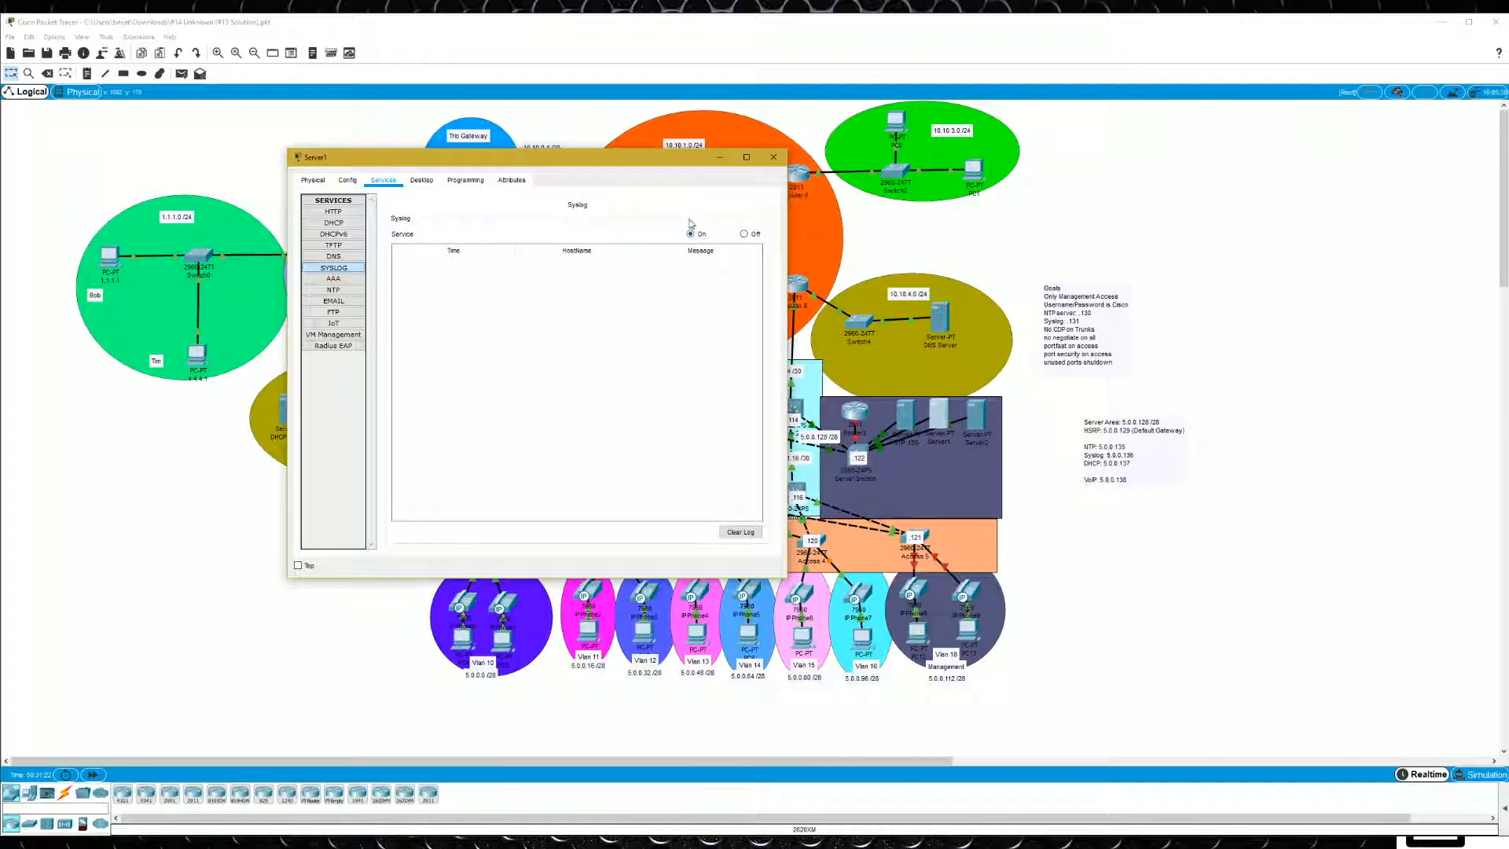
- Give Server1 the static IP address 5.0.0.136 with subnet mask 255.255.255.240
left_click(421, 180)
left_click(338, 220)
type("5.0.0.136")
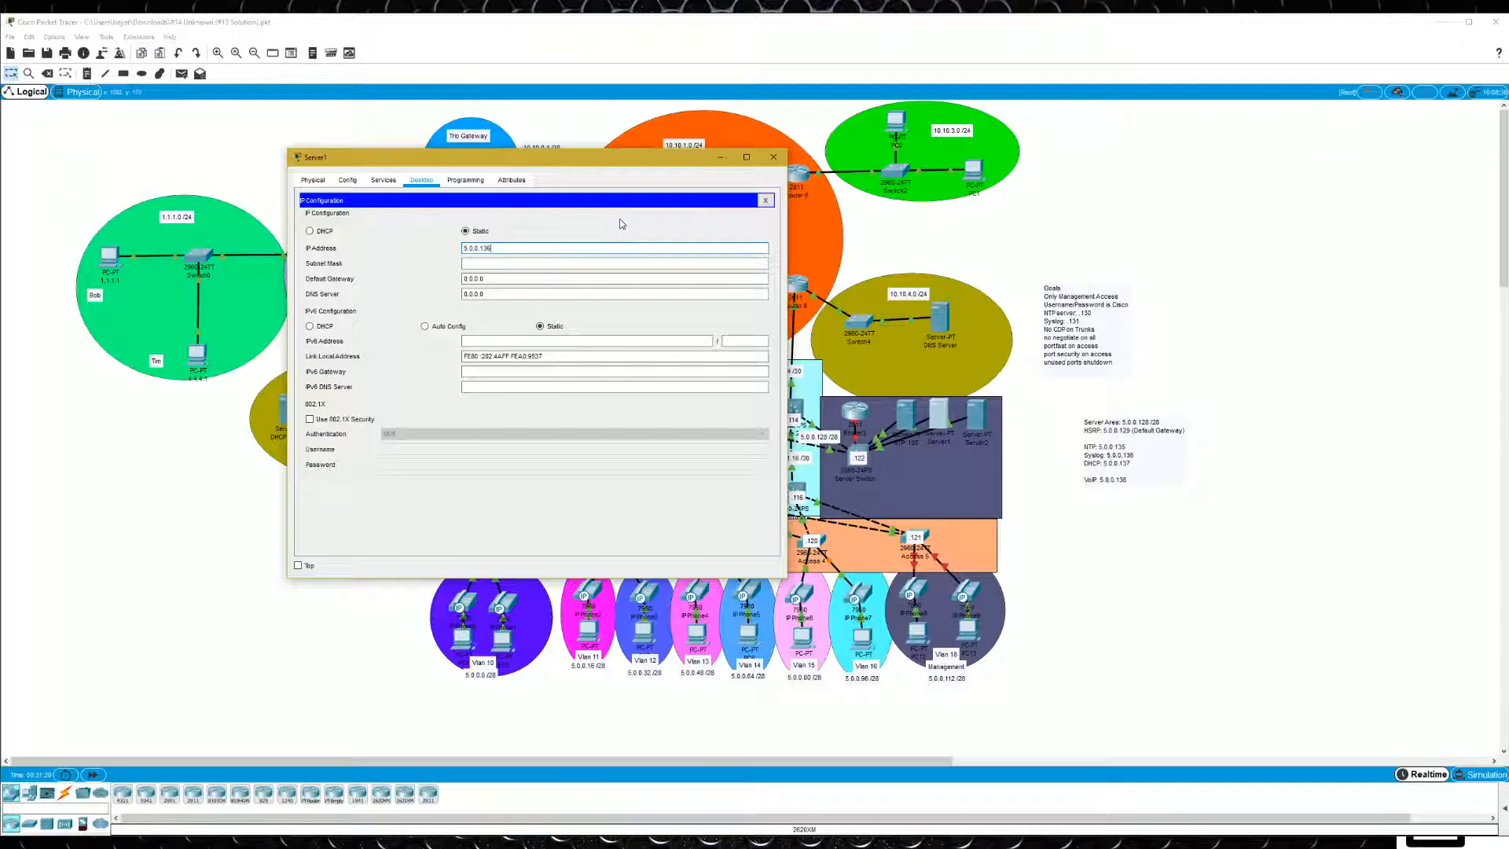
left_click(575, 263)
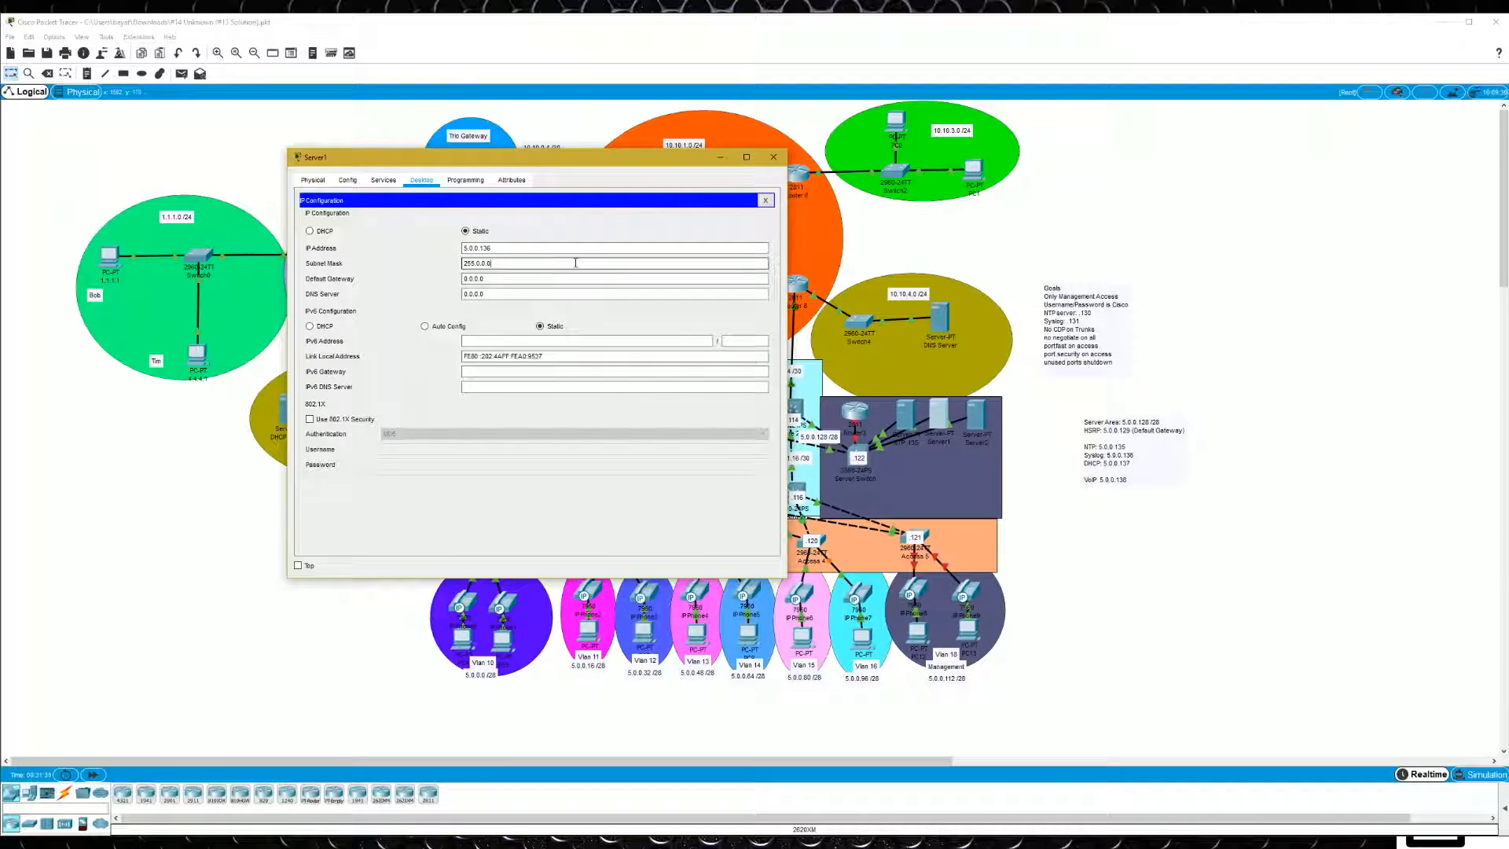
key("BackSpace")
type("255.255.240")
- Set Server1's default gateway to 5.0.0.129 and its DNS server to 10.10.4.1, and close the IP configuration
key("Tab")
type("5.0.0.129")
key("Tab")
type("10.10.1")
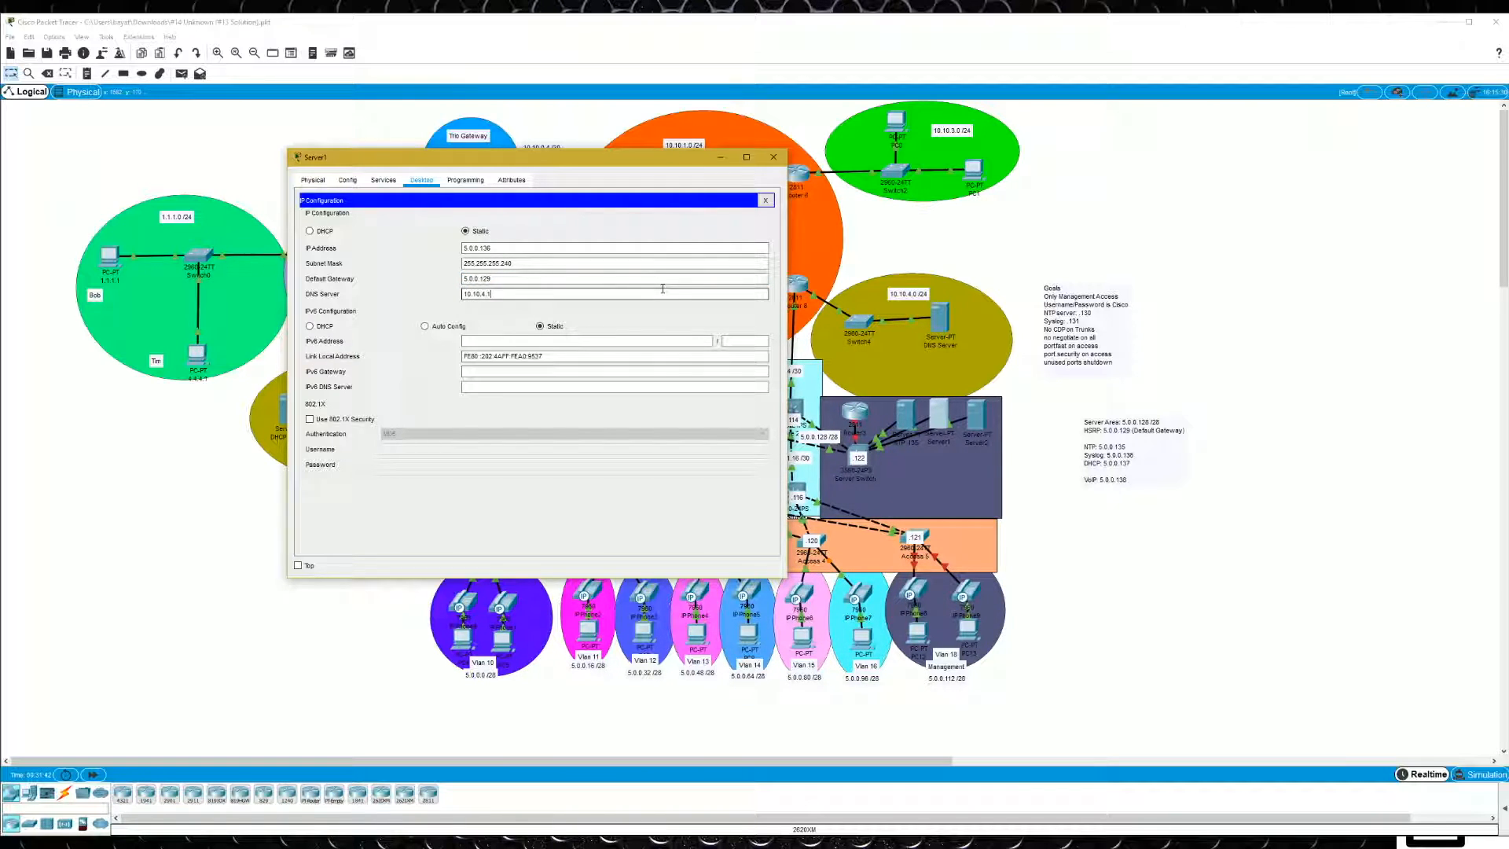
left_click(765, 200)
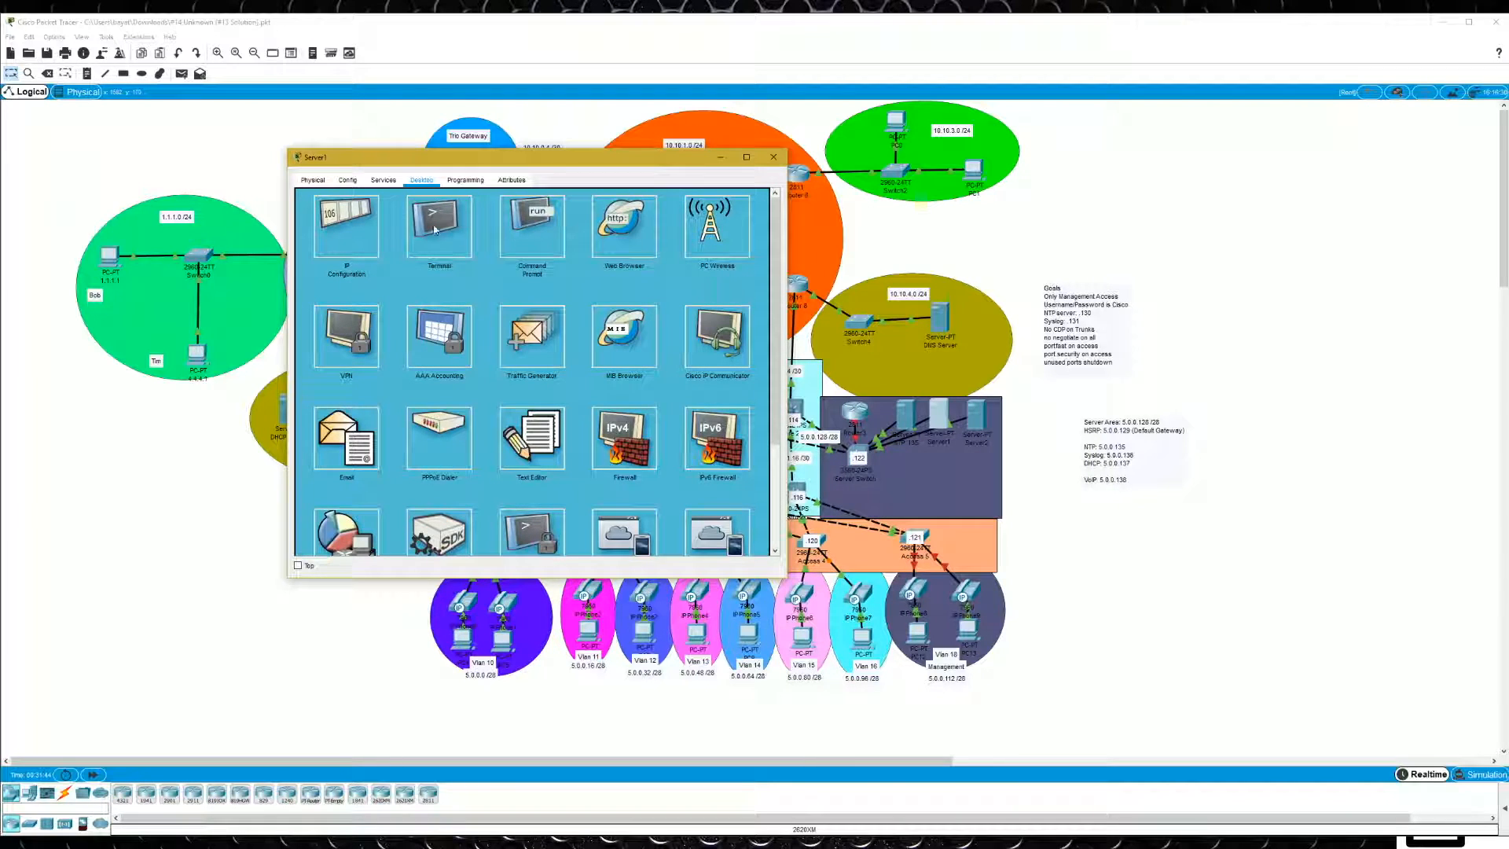
- Ping 10.10.4.1 from Server1's command prompt and close the server window
left_click(551, 224)
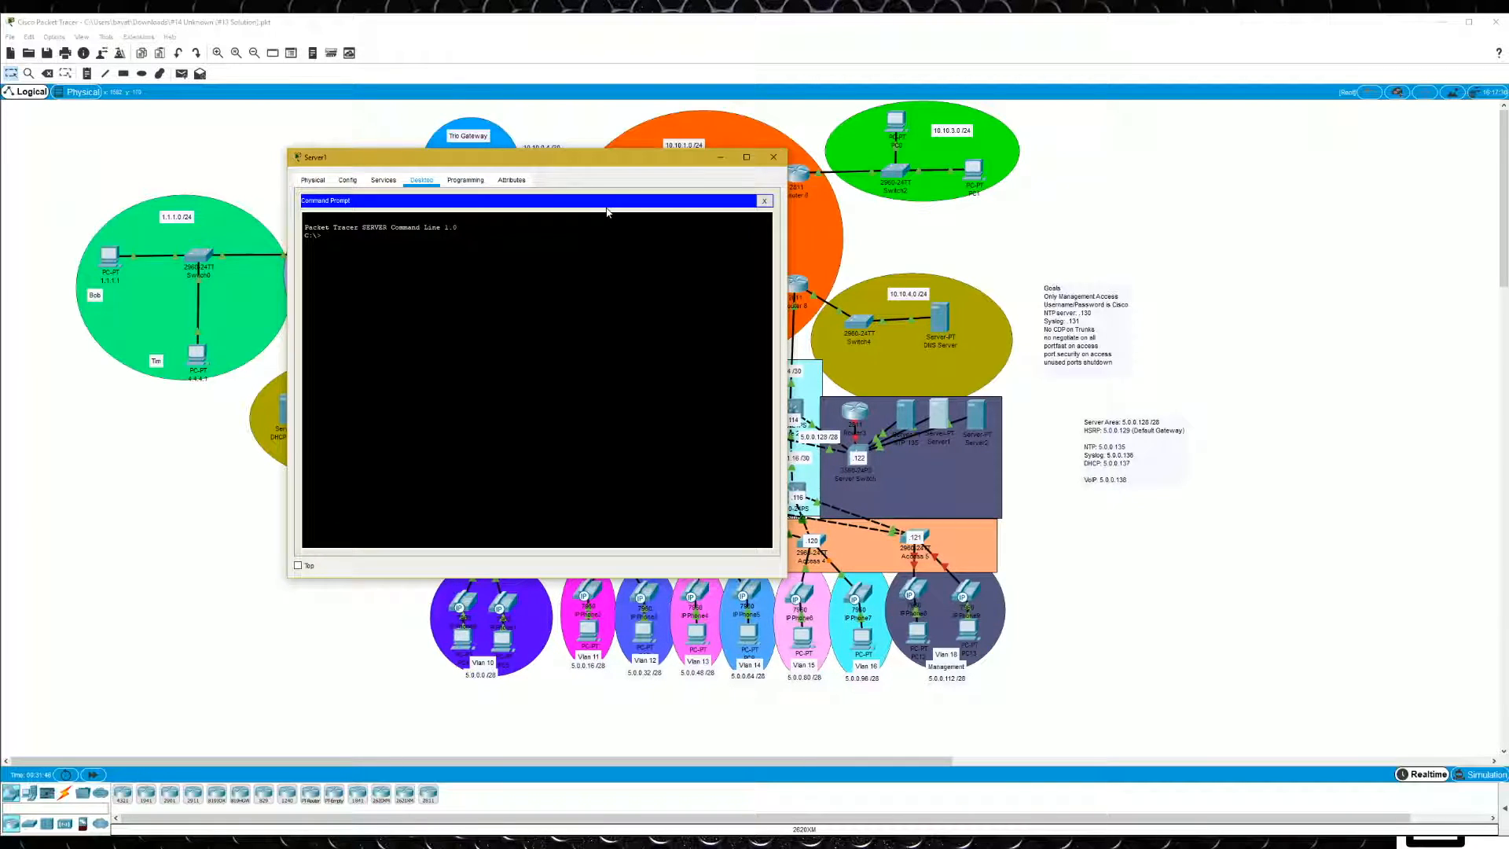
type("ping")
type("10.10.4.1")
key("Return")
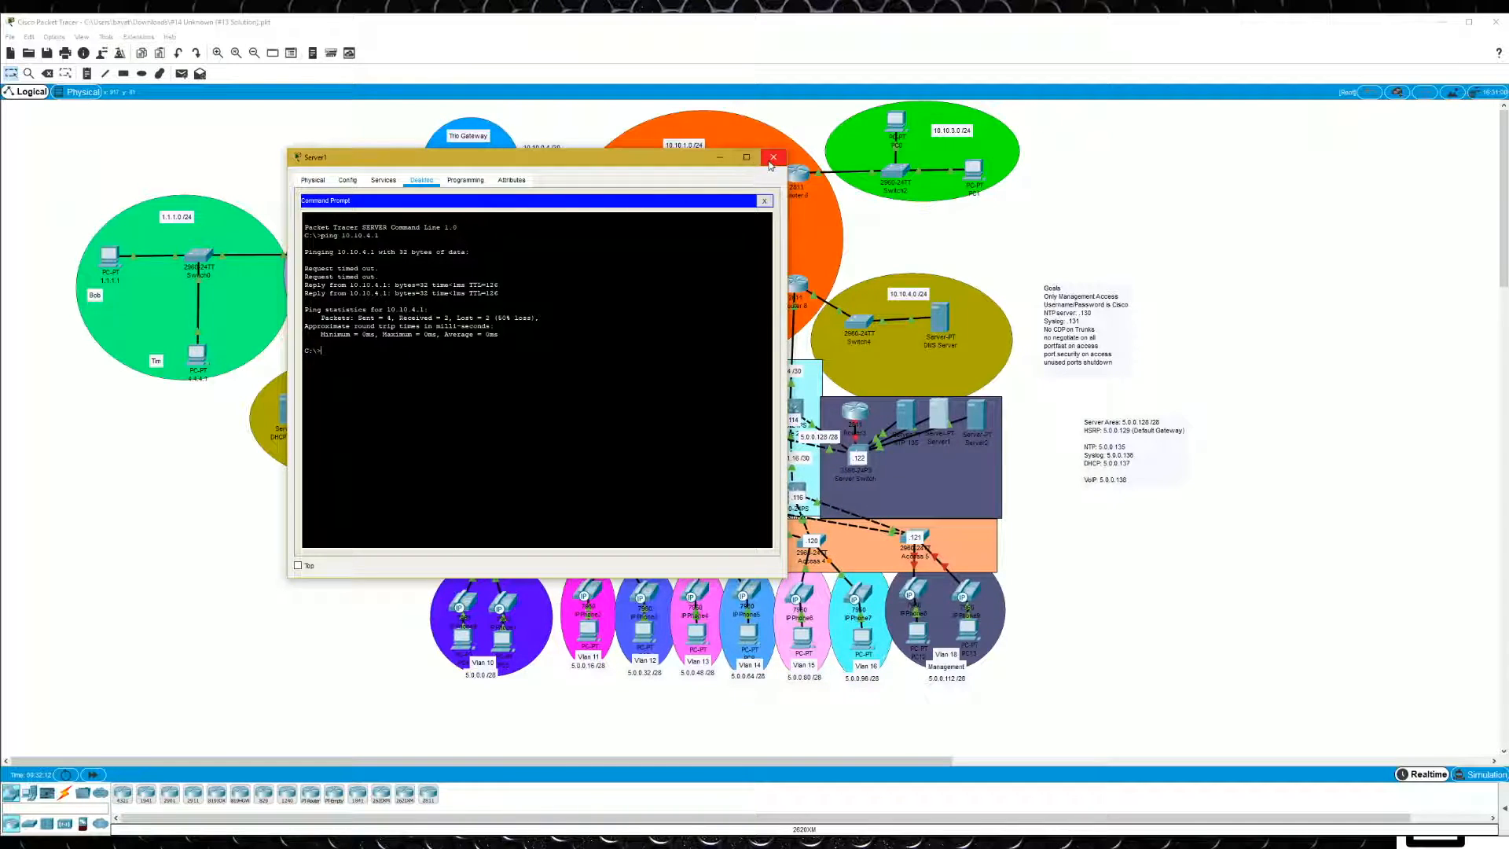
left_click(764, 200)
left_click(771, 158)
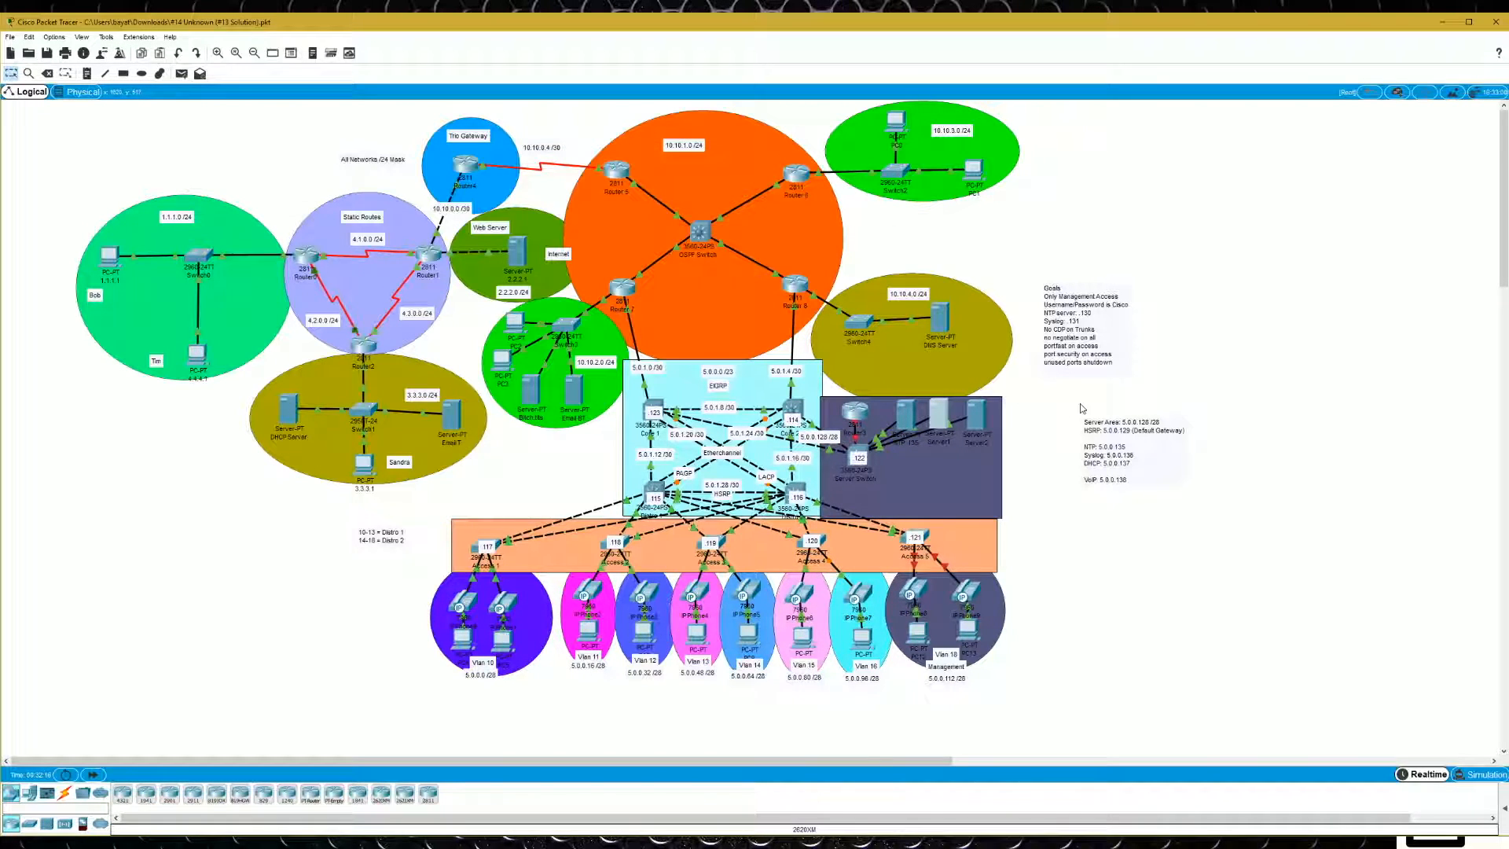
- On Core 1, enter global configuration mode, list the logging options, and set 5.0.0.136 as the logging host
left_click(652, 411)
left_click_drag(983, 251, 459, 209)
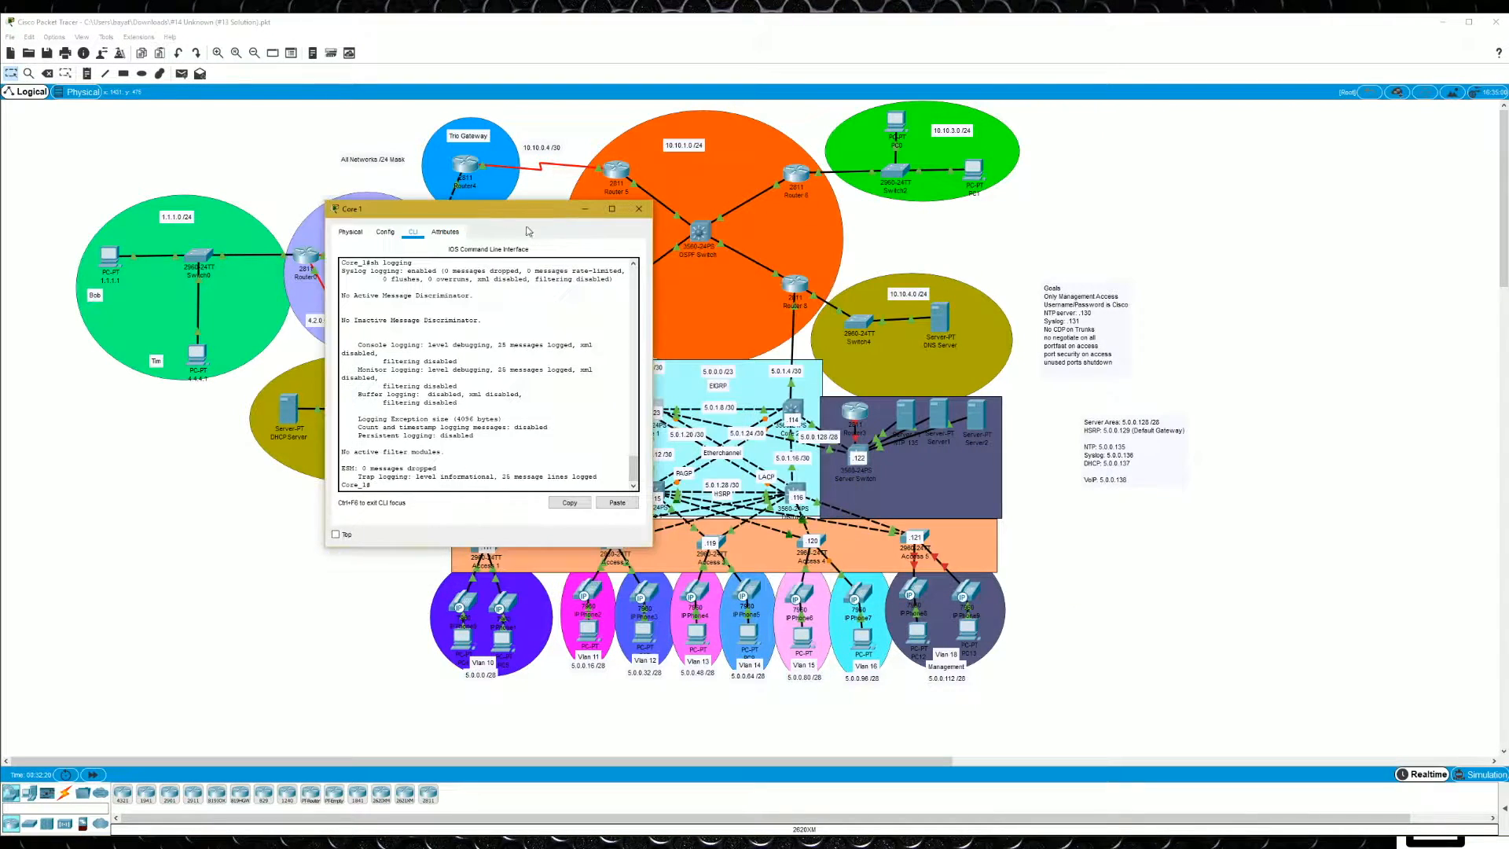
left_click_drag(651, 551, 764, 613)
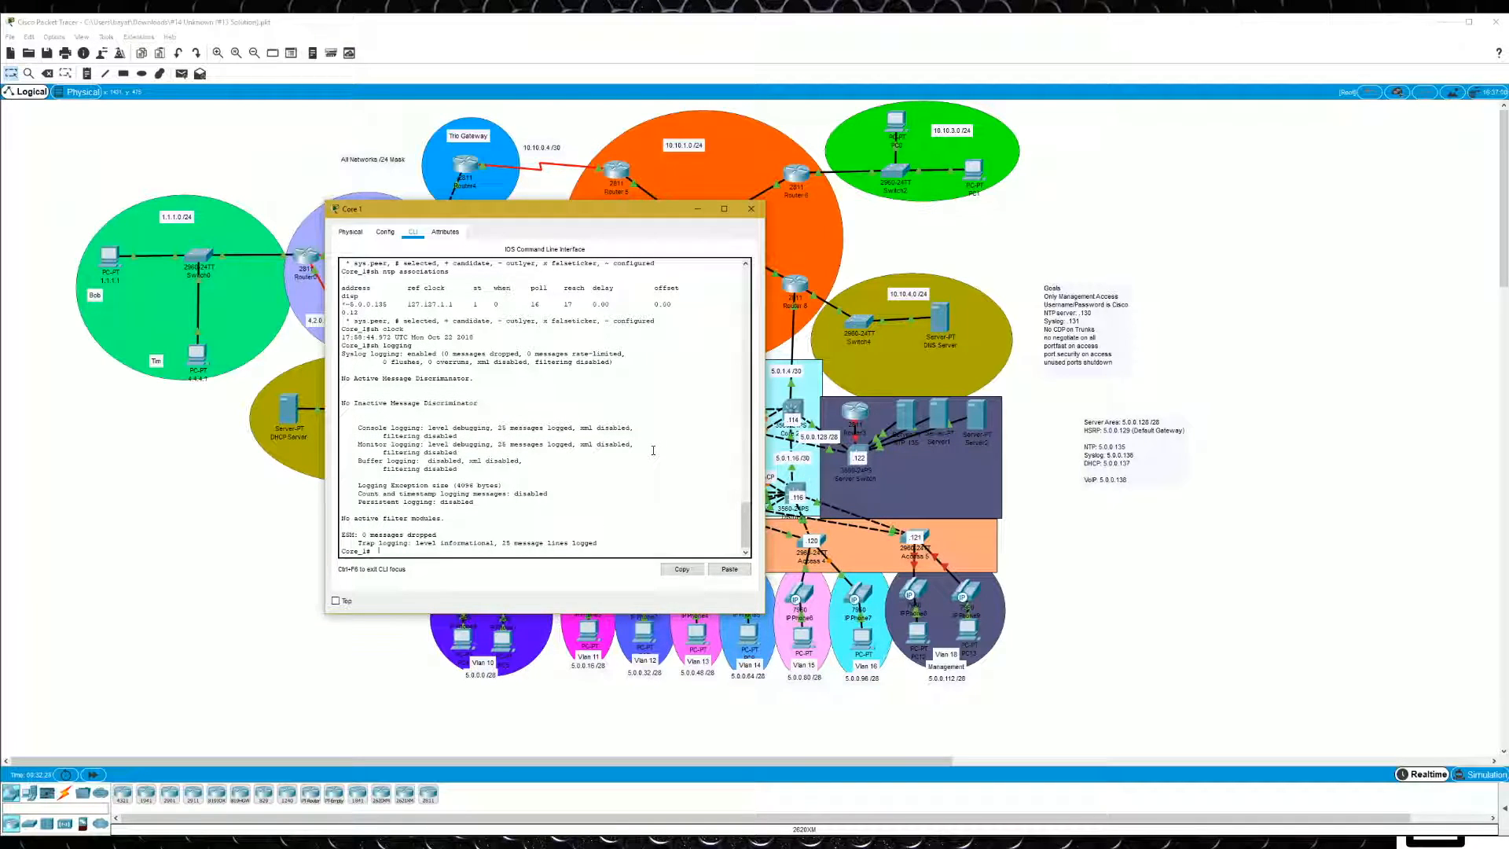
type("nf t")
key("Return")
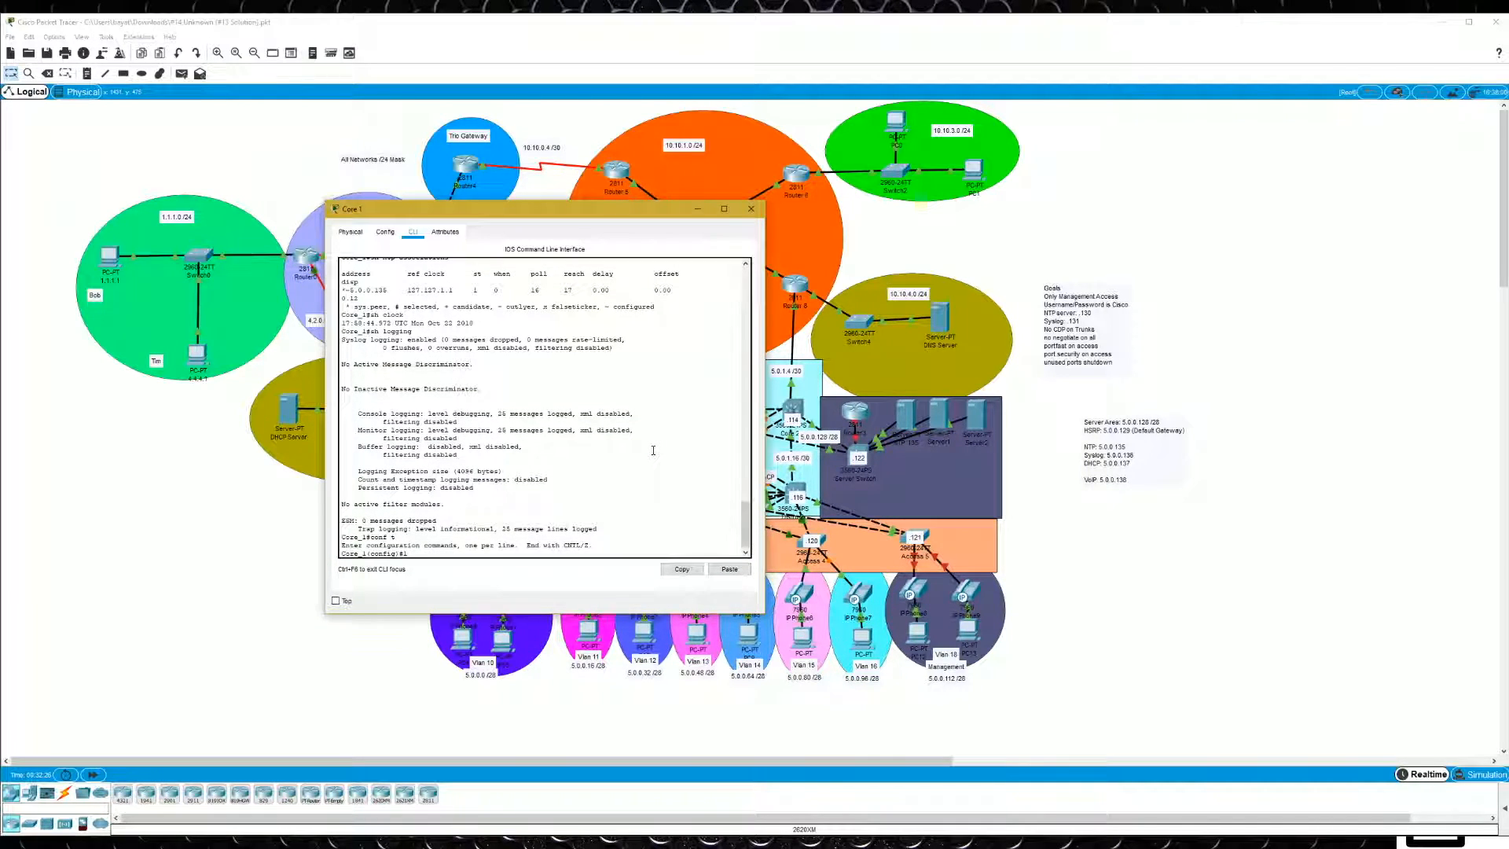
type("logg")
key("Tab")
type("?")
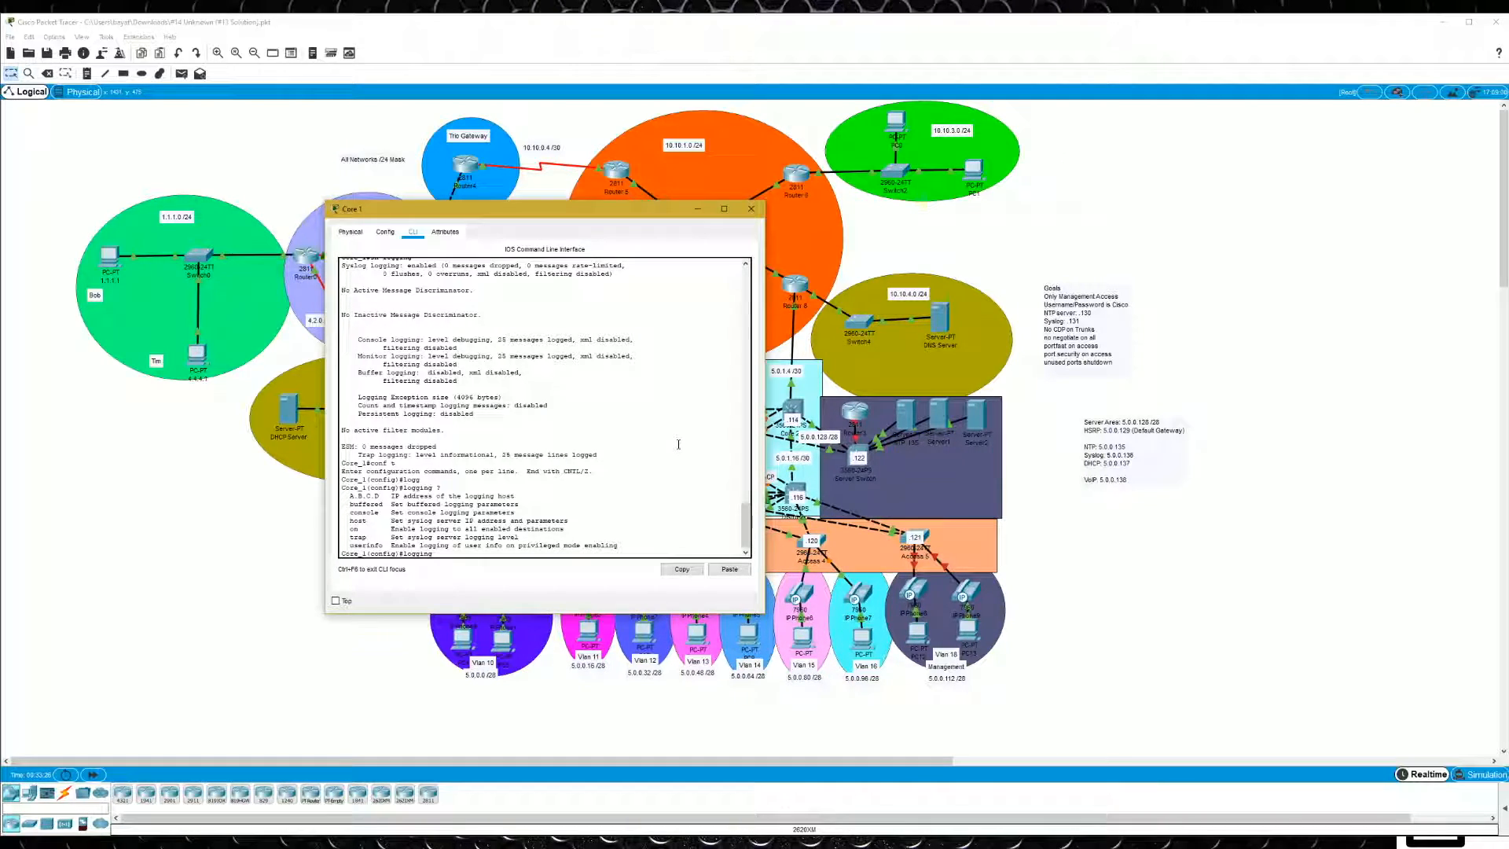
type("5.0.0.136 ?")
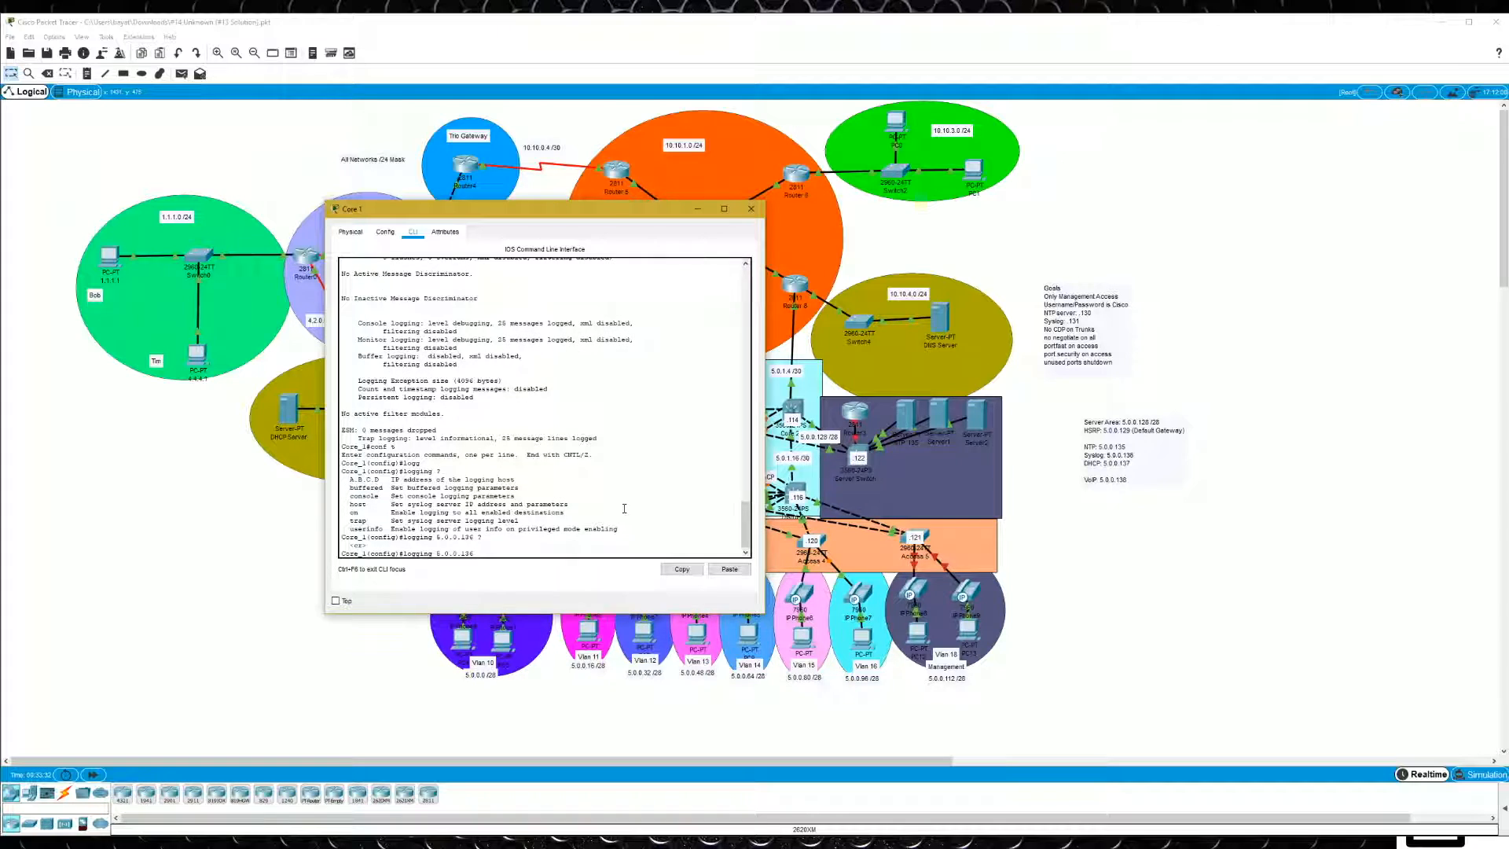
key("Return")
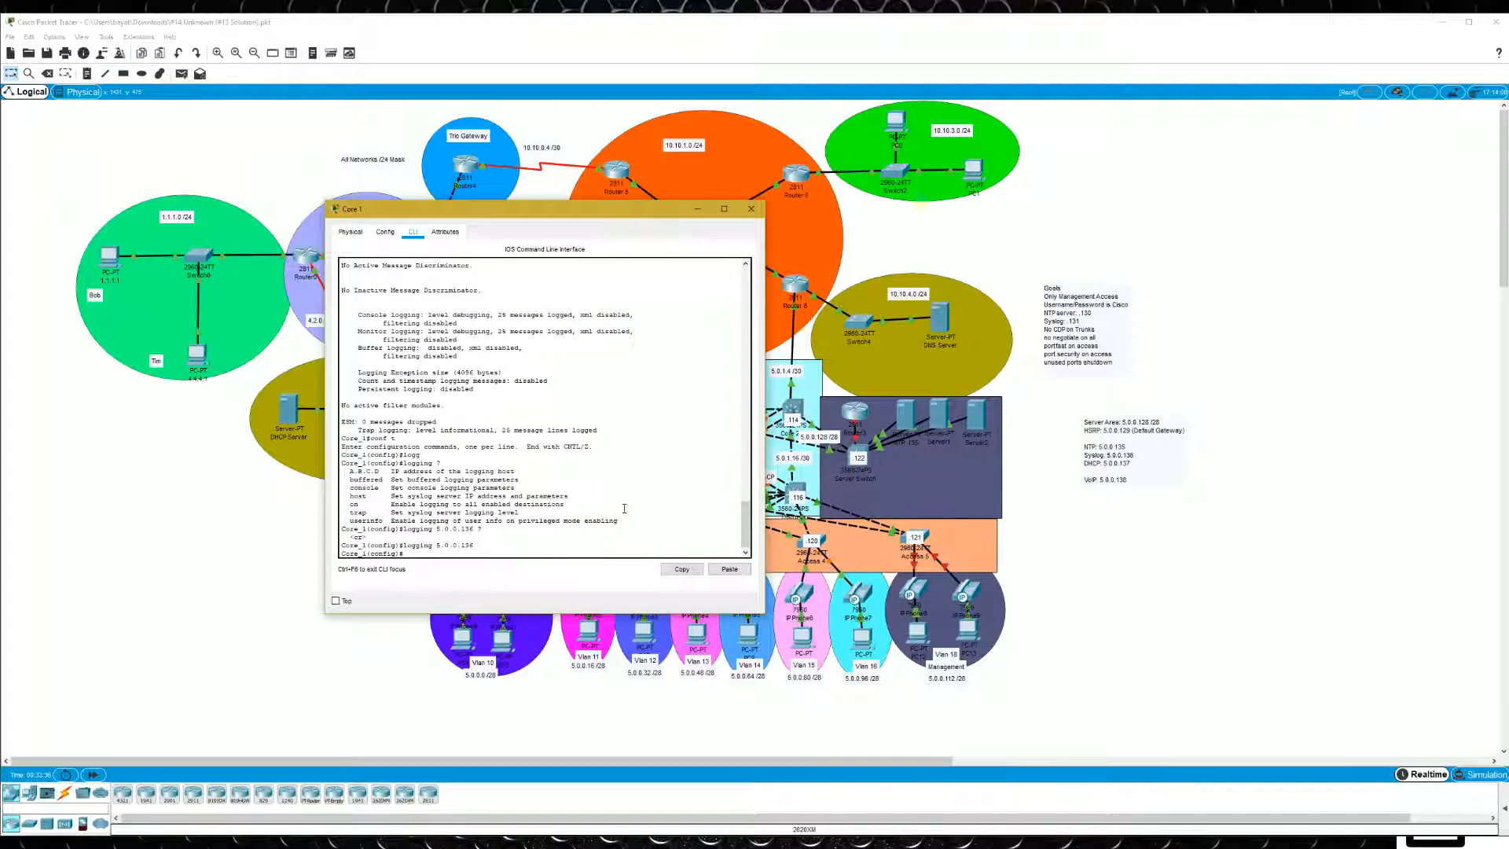
- Turn logging on at Core 1 and set the logging trap level to debugging
type("logging on")
key("Return")
type("logging tr")
key("Tab")
type("?")
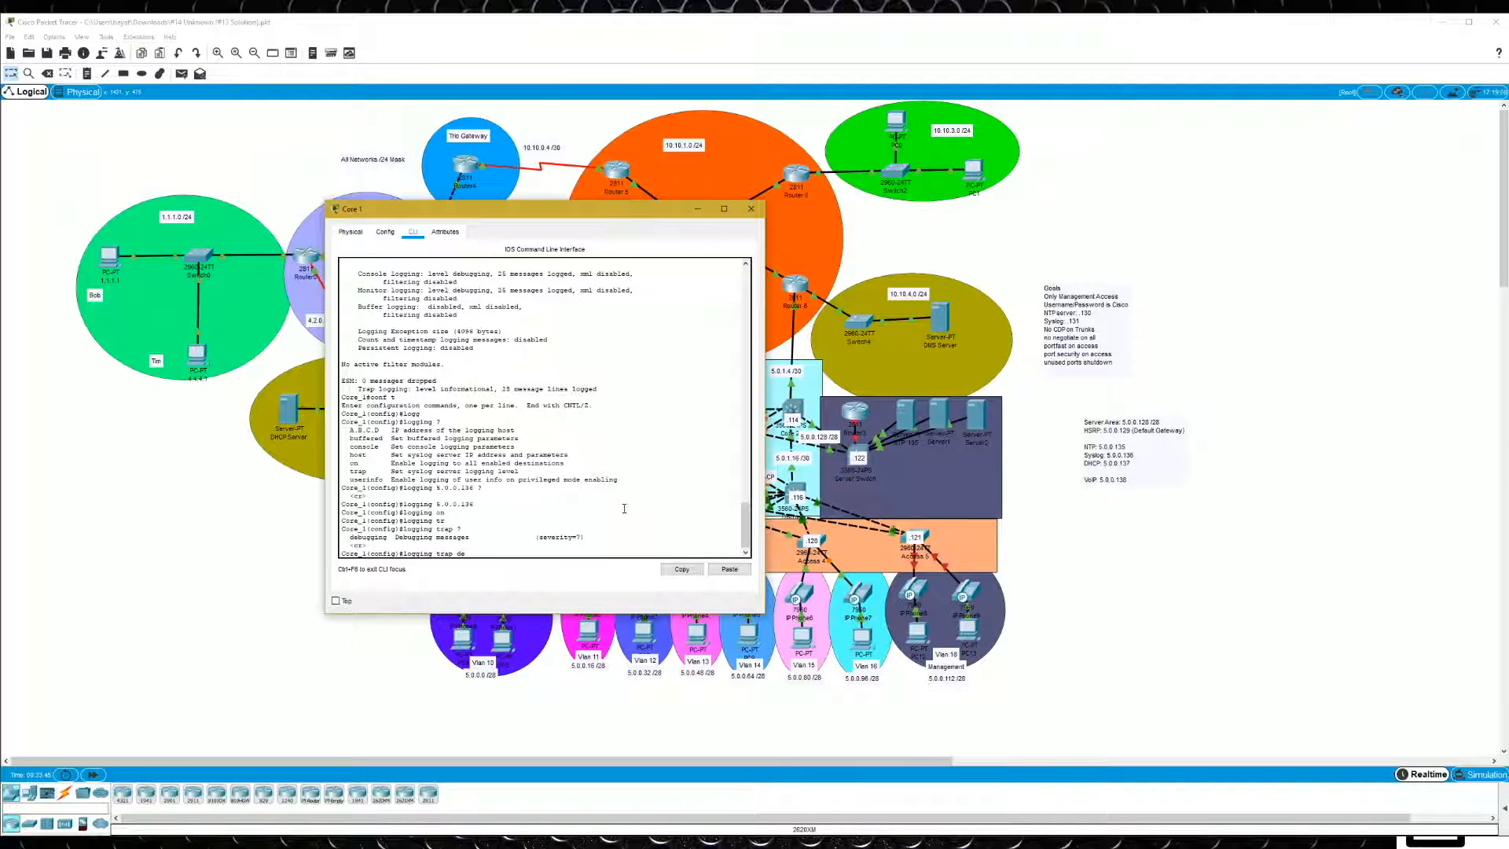
type("de")
key("Tab")
type("?")
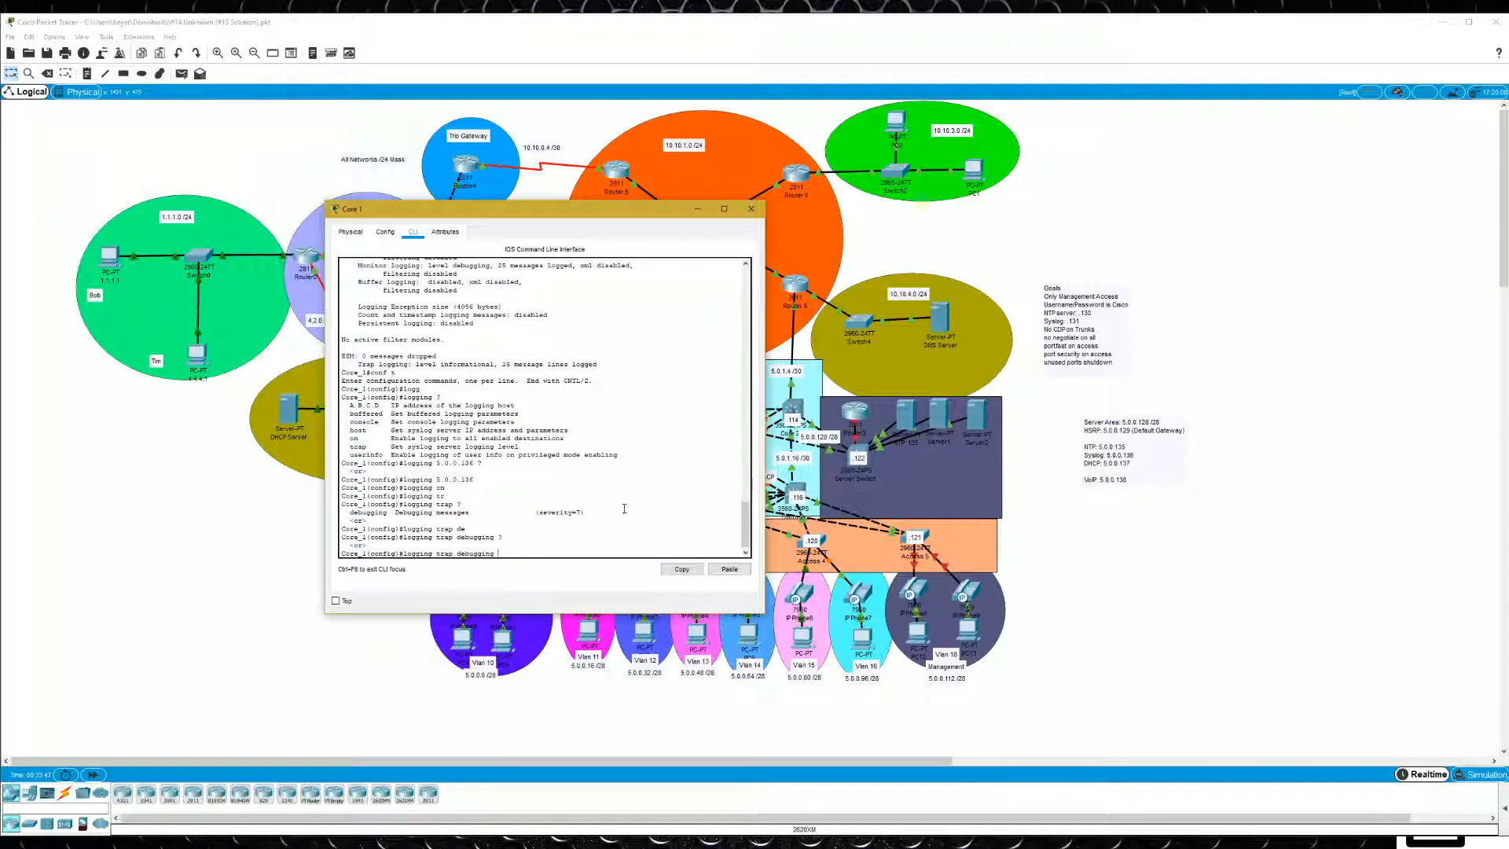
key("Return")
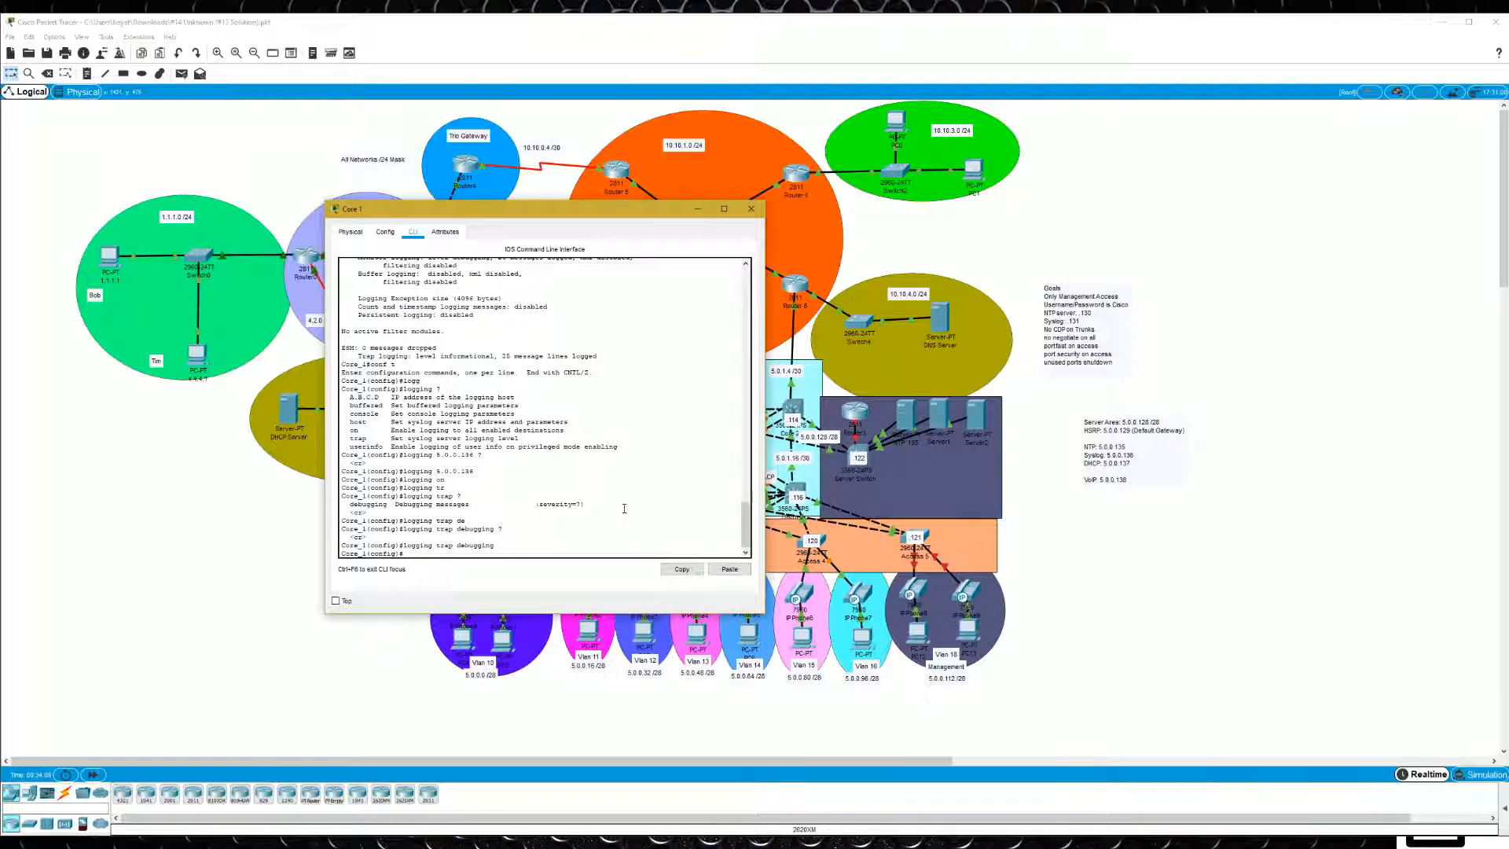
- List Core 1's logging options again, discard the partial command, and save the configuration
type("logging")
key("Tab")
type("?")
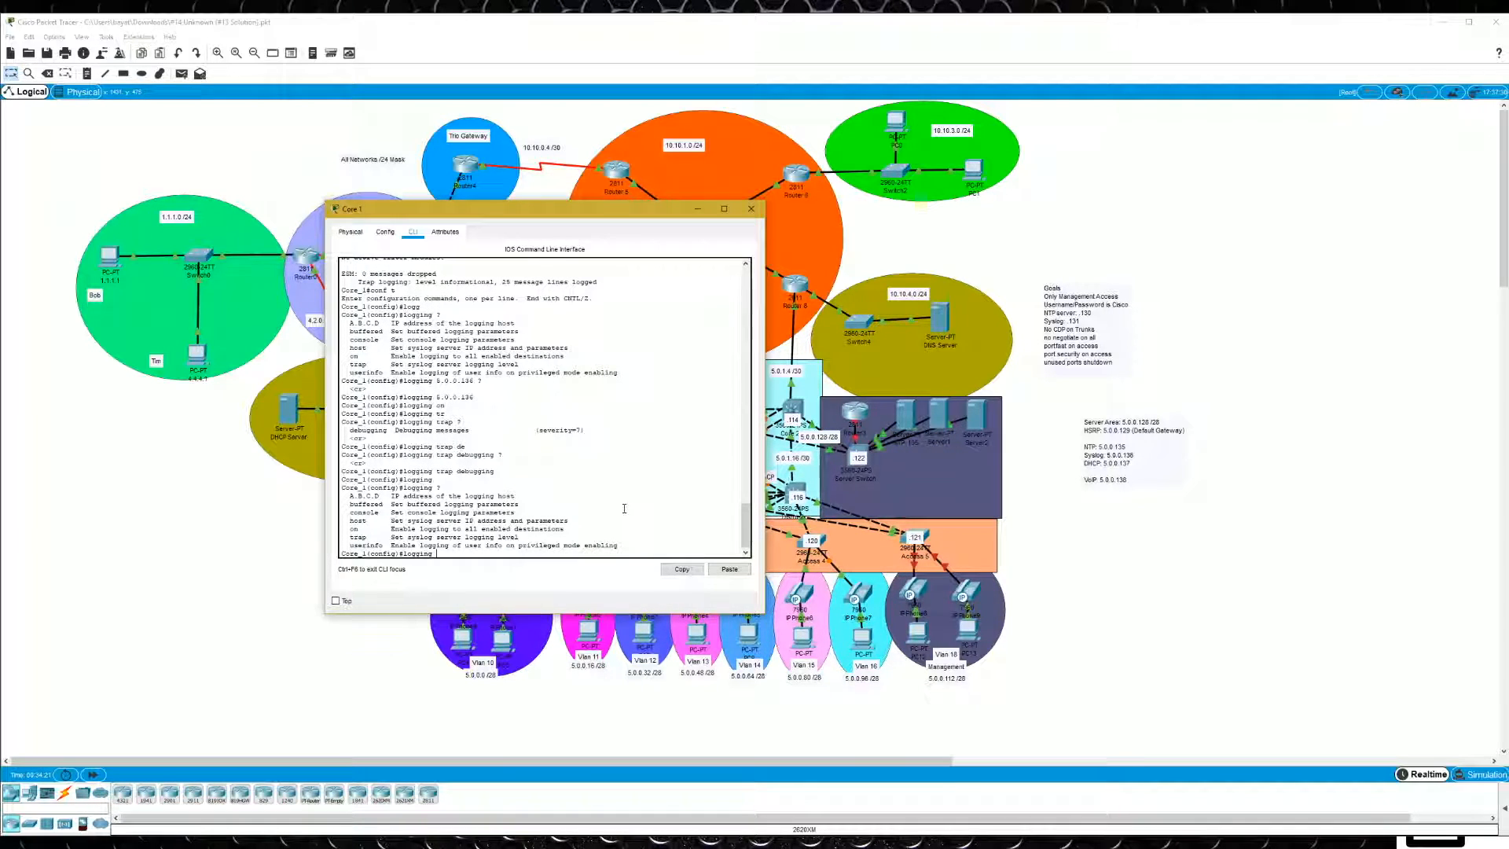
key("BackSpace")
key("BackSpace")
key("BackSpace")
key("BackSpace")
key("BackSpace")
key("BackSpace")
key("BackSpace")
key("BackSpace")
type("do wr")
key("Return")
- Show Core 1's full running configuration and examine the logging and NTP lines near its end
type("do sh run")
key("Return")
key("space")
key("space")
key("space")
key("space")
key("space")
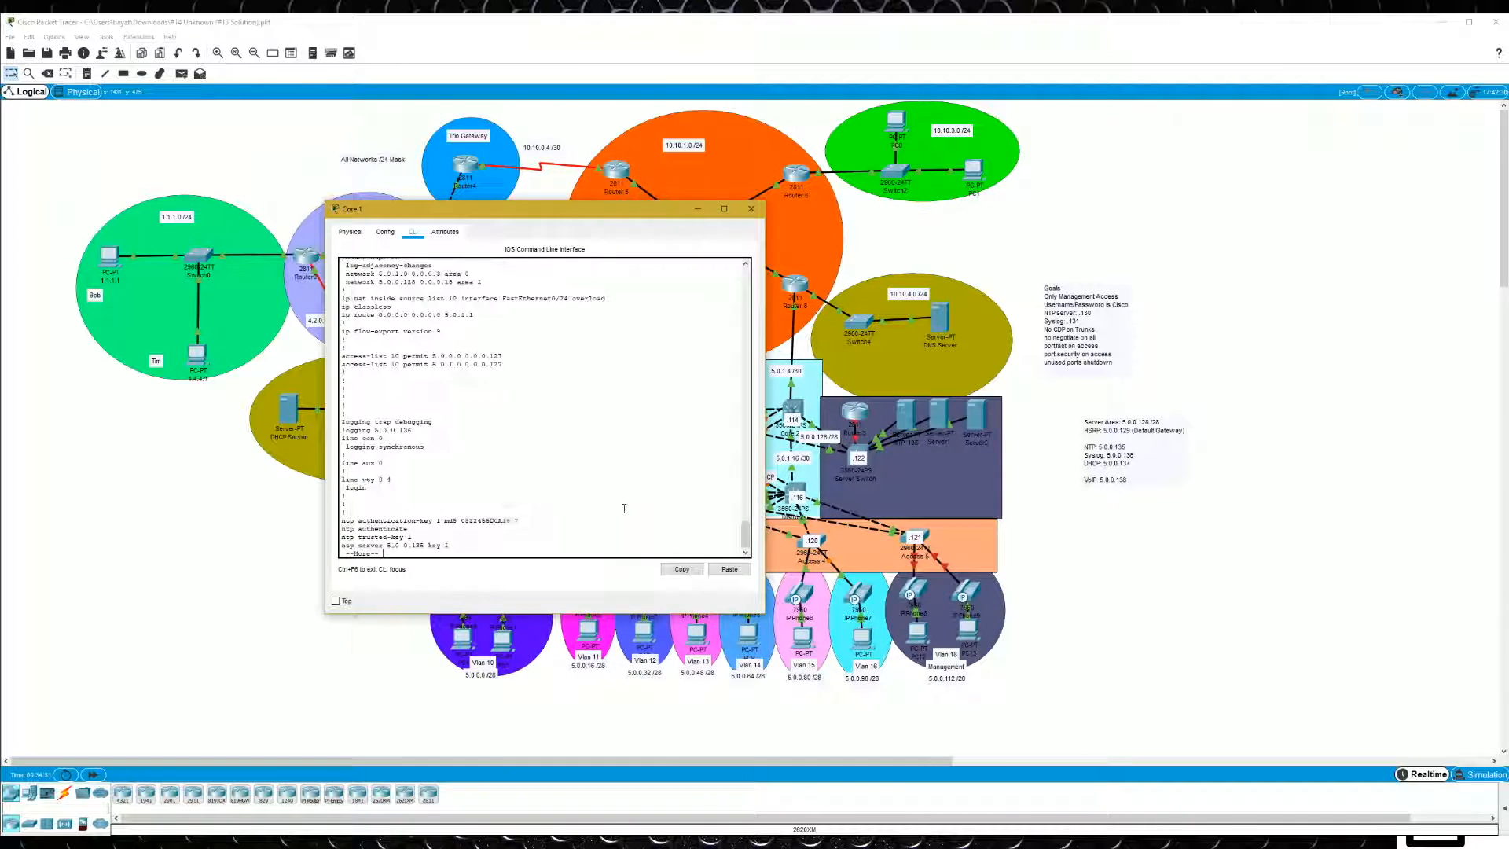
key("space")
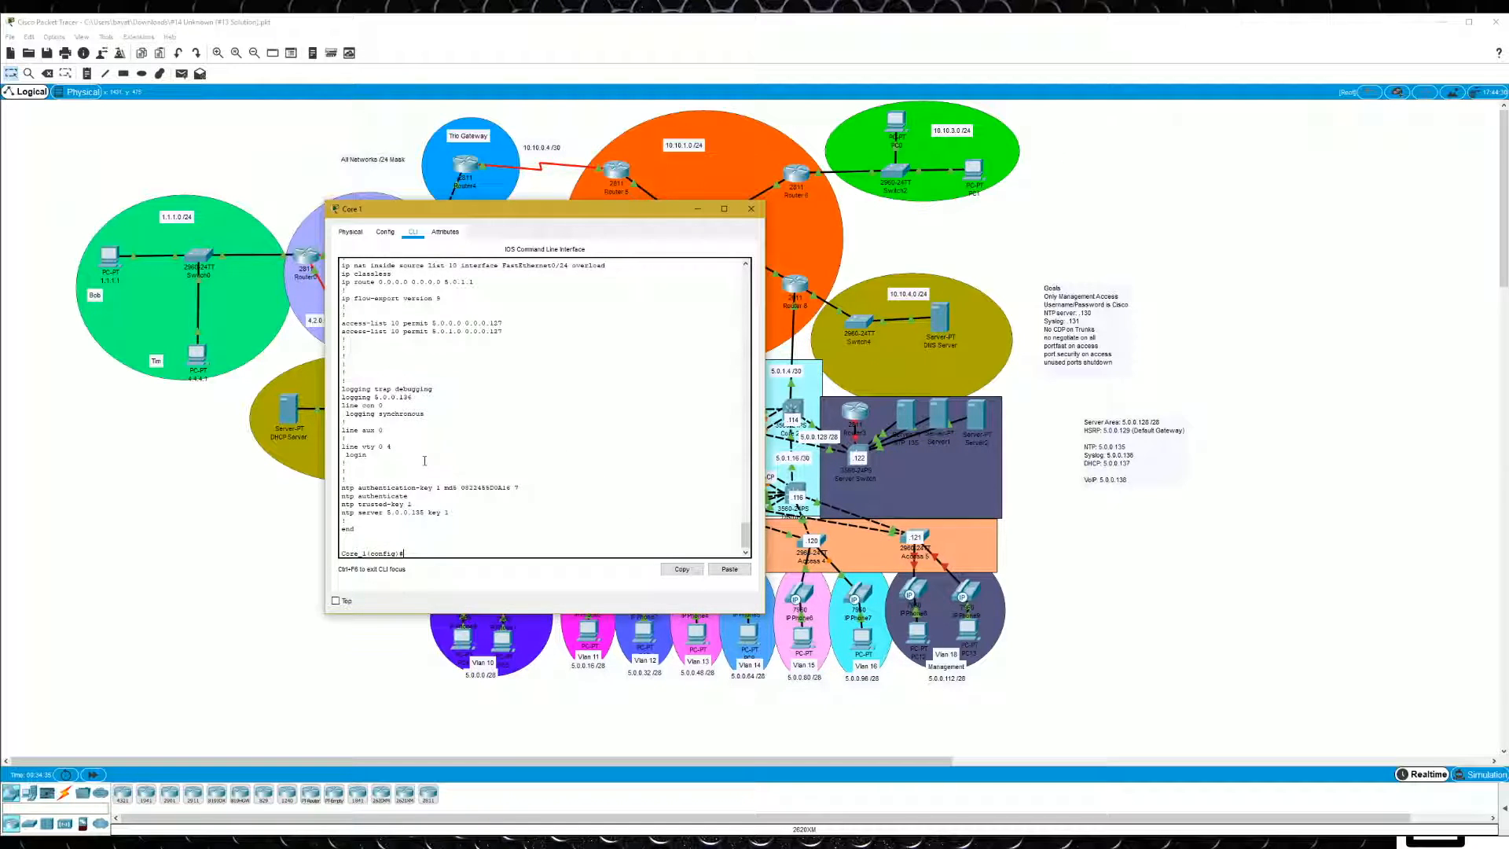
scroll(446, 438, "up", 1)
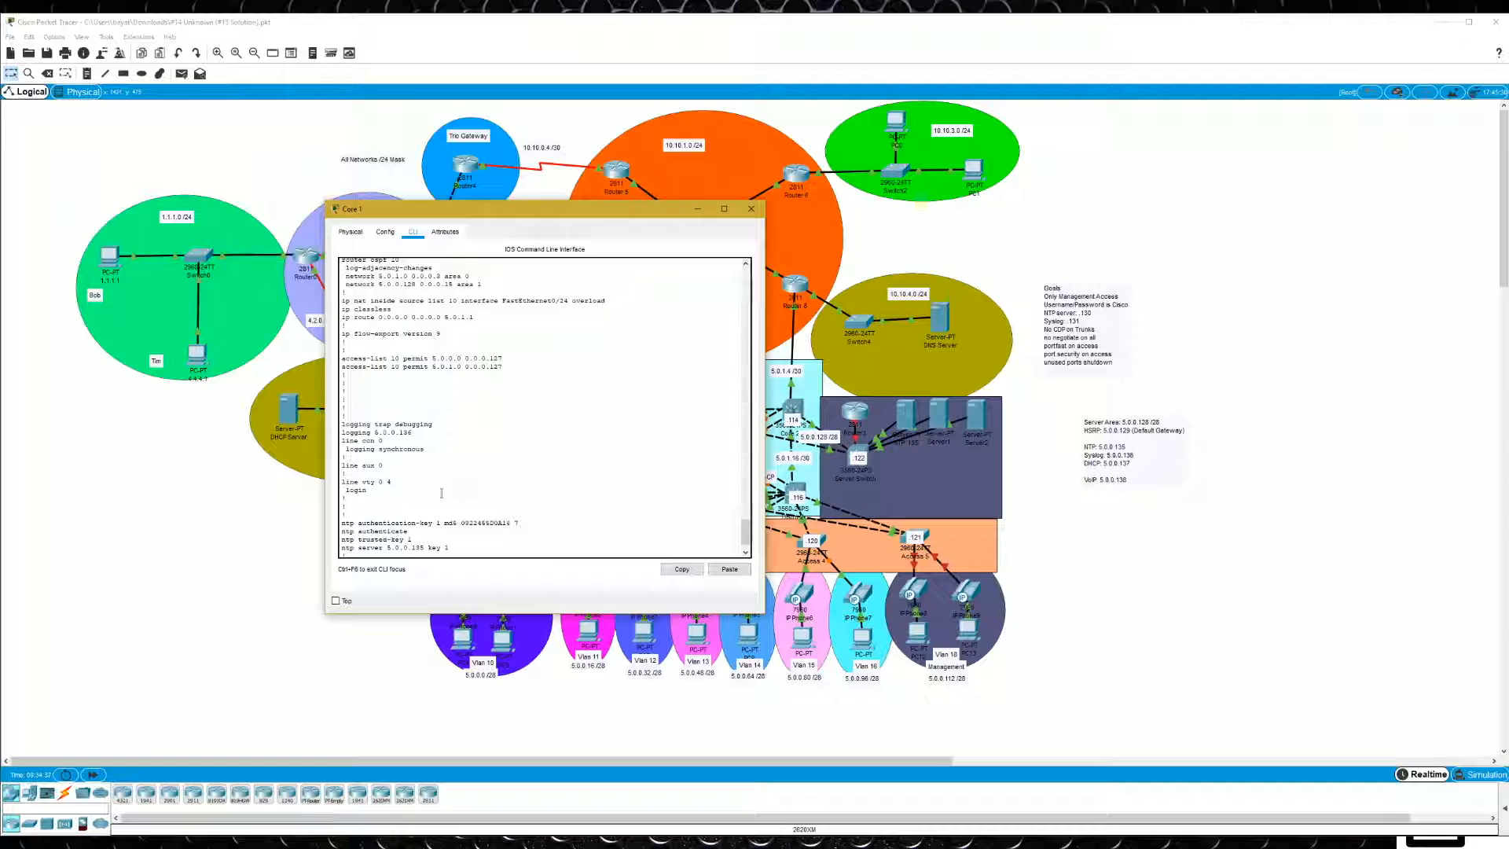
scroll(443, 499, "down", 1)
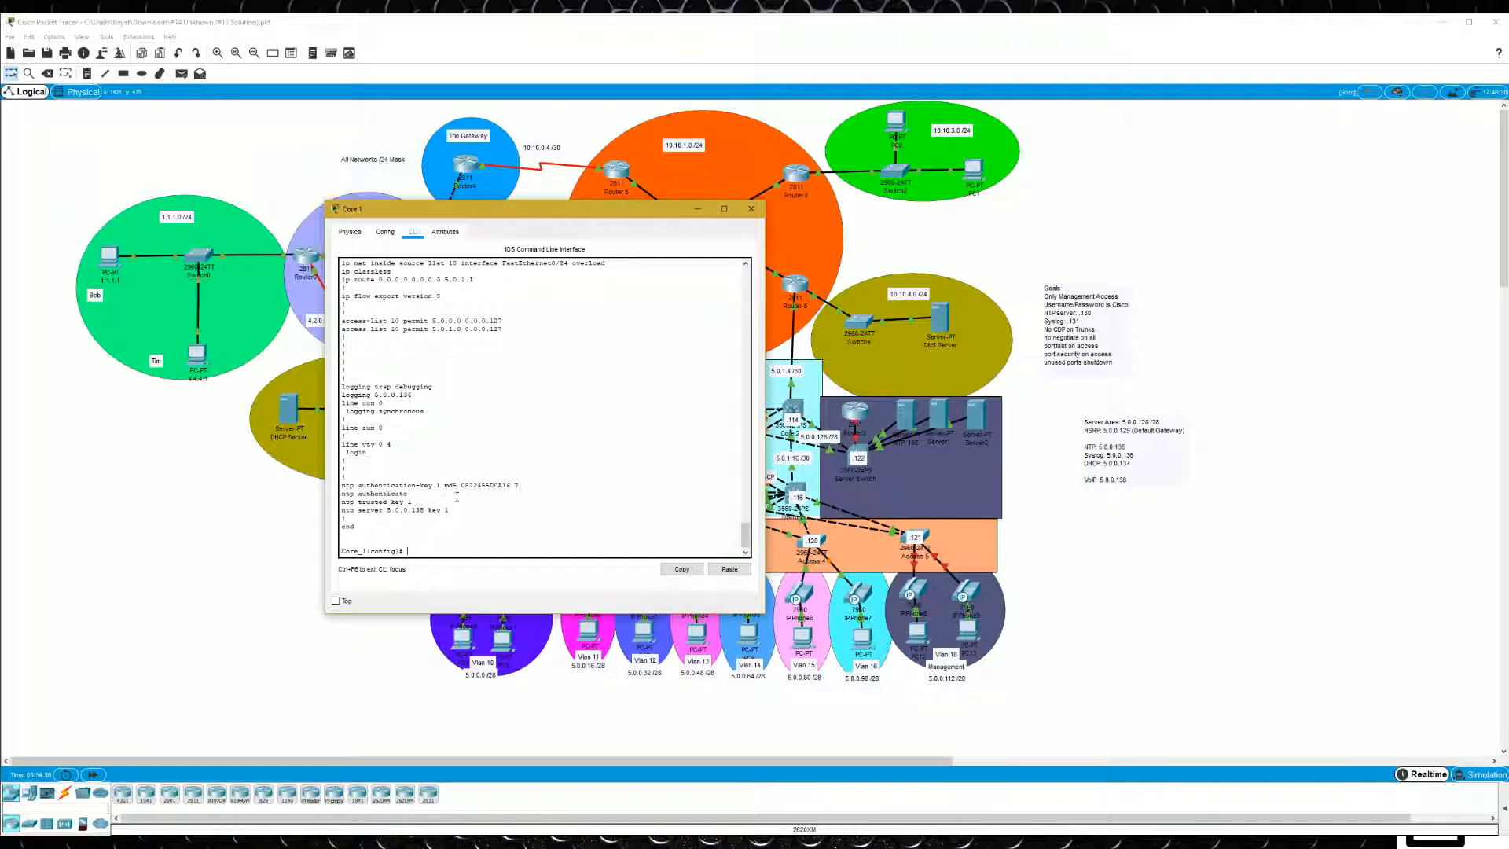
mouse_move(426, 411)
left_mouse_down()
mouse_move(343, 403)
mouse_move(412, 395)
mouse_move(344, 387)
mouse_move(448, 395)
left_mouse_up()
left_click(343, 402)
left_click(544, 396)
- Enter interface FastEthernet0/1 on Core 1 and show the brief IP interface list to find the server-area port
type("int fa 0/1")
key("Return")
left_click_drag(559, 227, 321, 207)
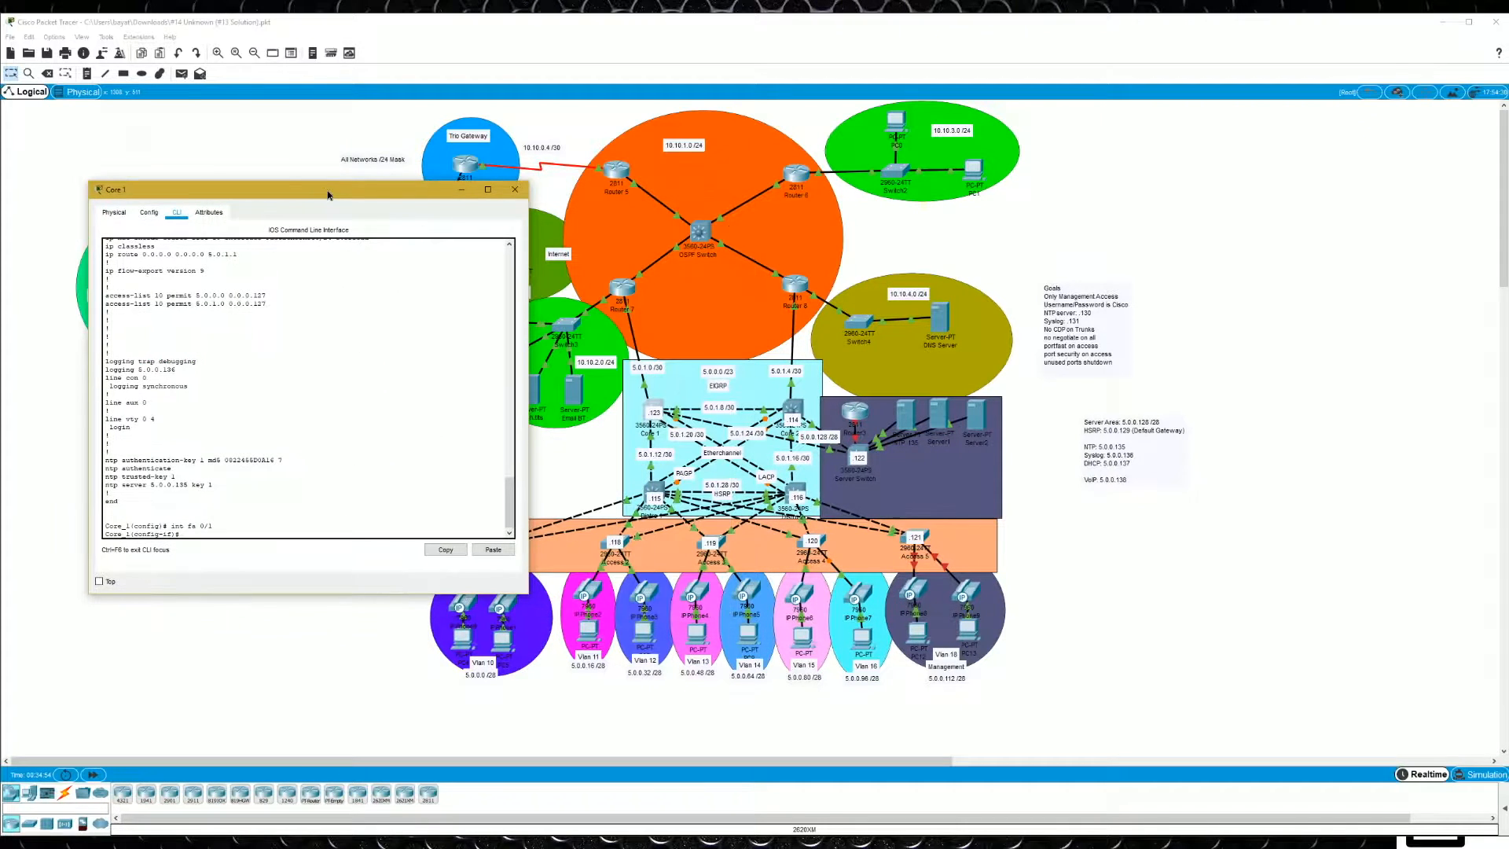
type("do sh ip int br")
key("Return")
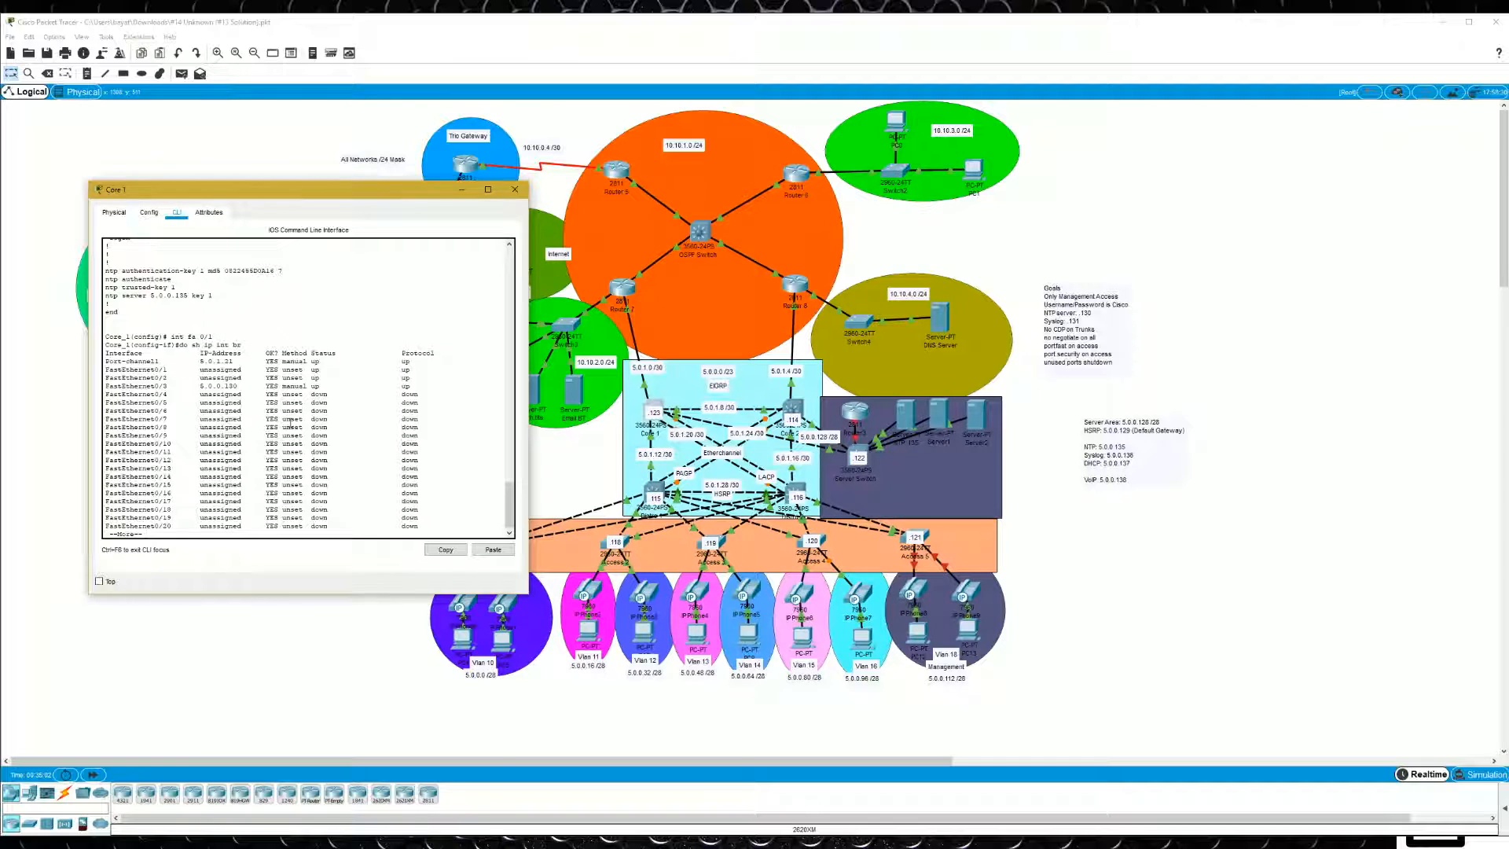
key("q")
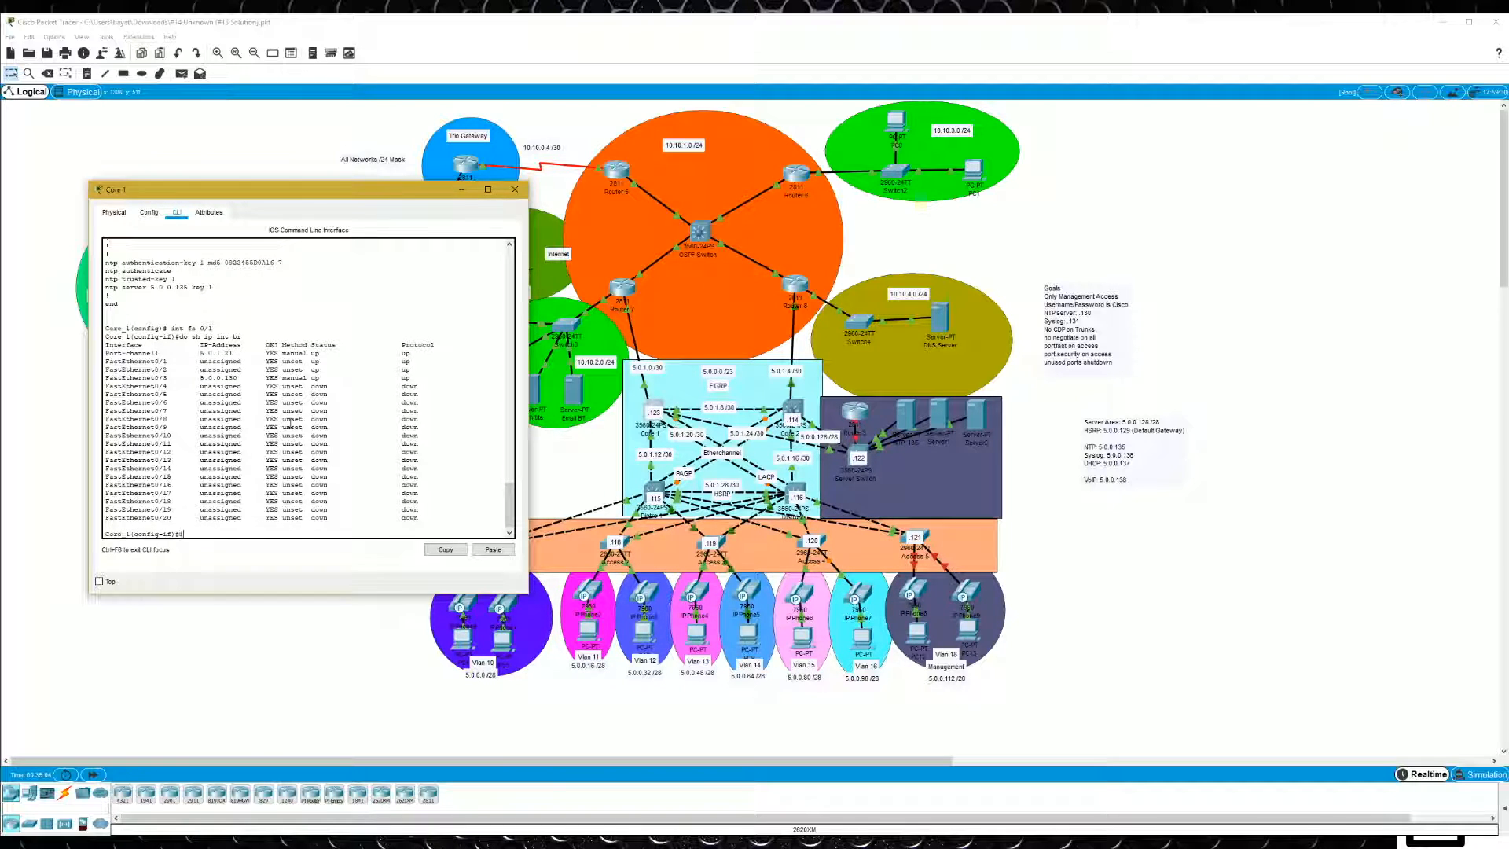
- Shut down interface FastEthernet0/3 on Core 1 and re-enable it to generate log messages
type("int fa 0/3")
key("Return")
type("shut")
key("Return")
type("no shut")
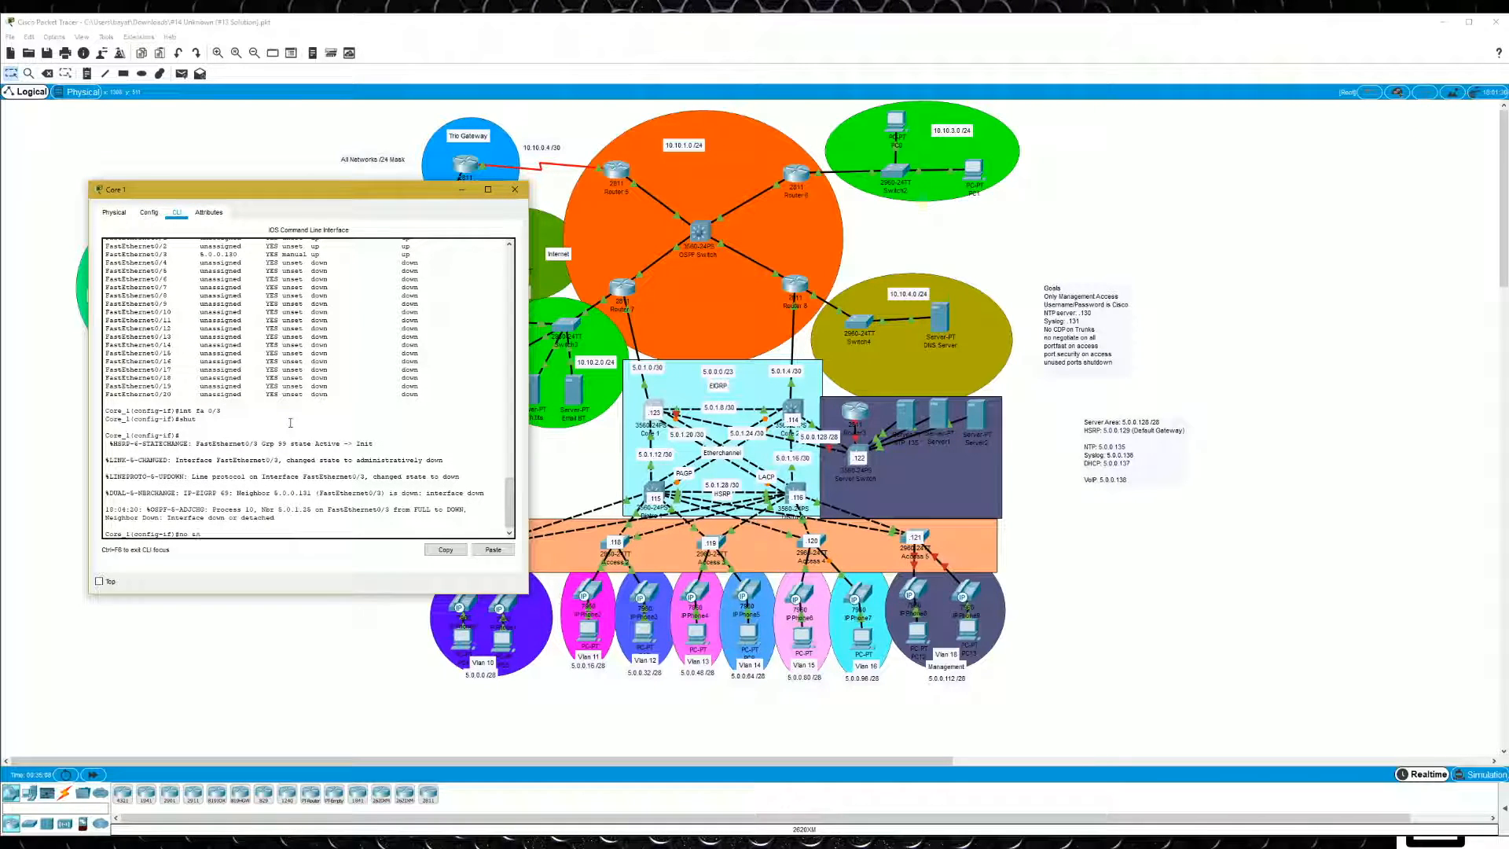
key("Return")
- Leave the interface configuration on Core 1 and save the configuration
type("exit")
key("Return")
type("do wr")
key("Return")
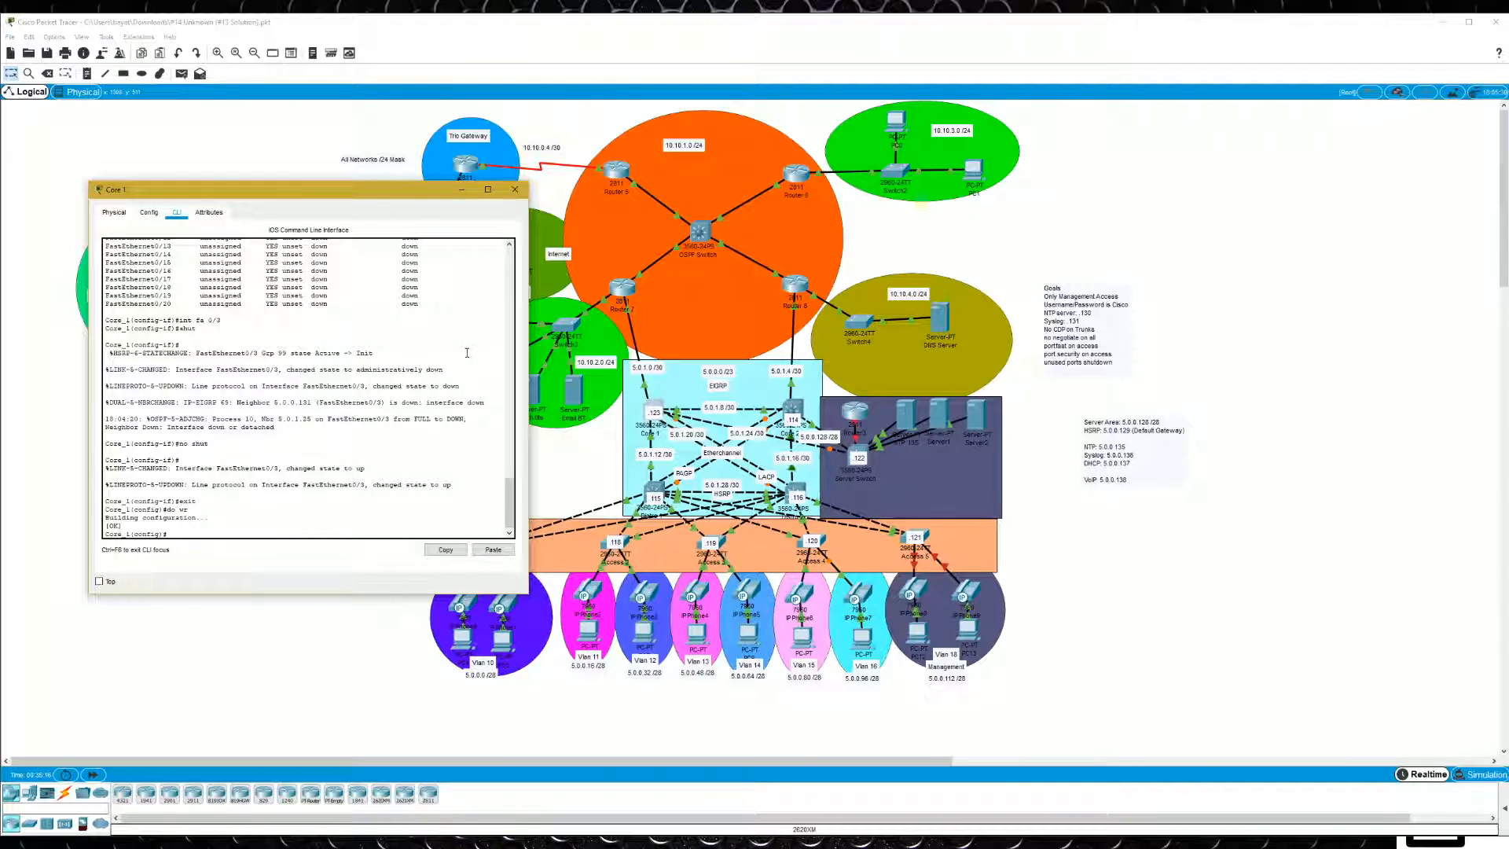
- Open the Syslog service on Server1 and check its log for messages from Core 1
left_click(939, 417)
left_click(857, 233)
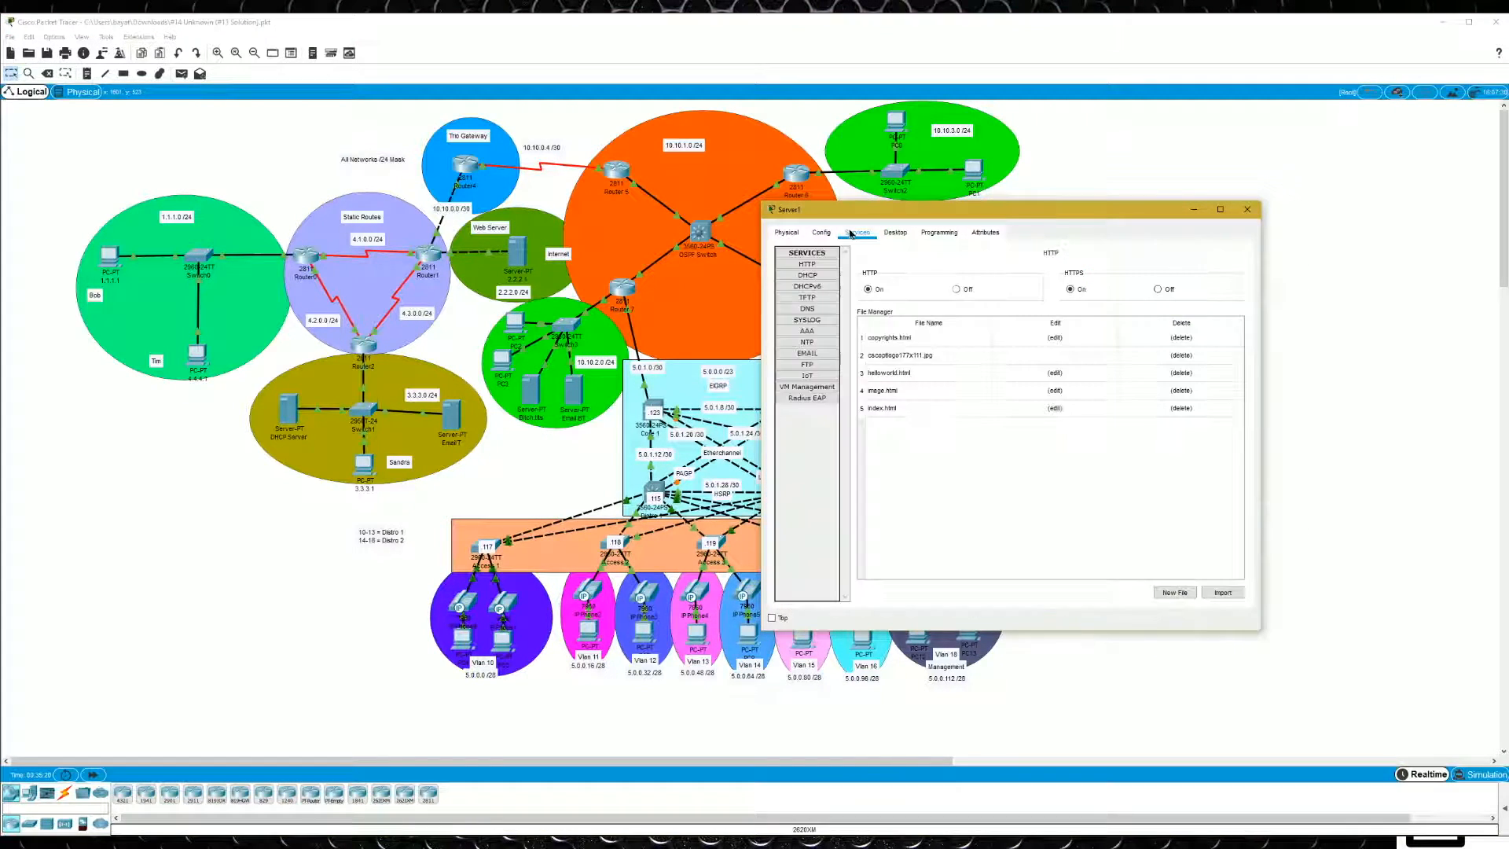
left_click(817, 321)
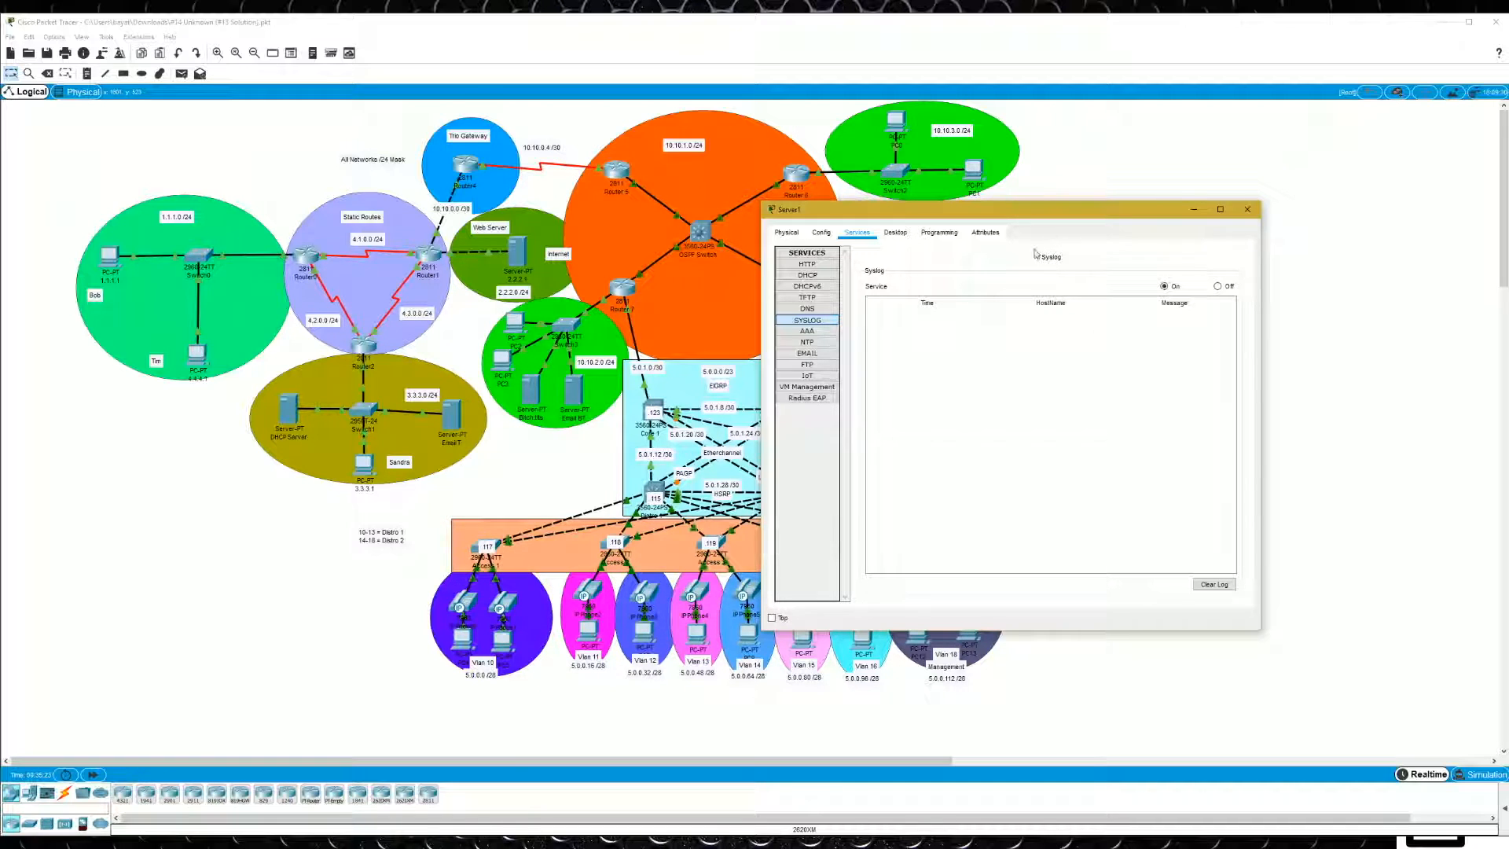
left_click_drag(984, 217, 1210, 99)
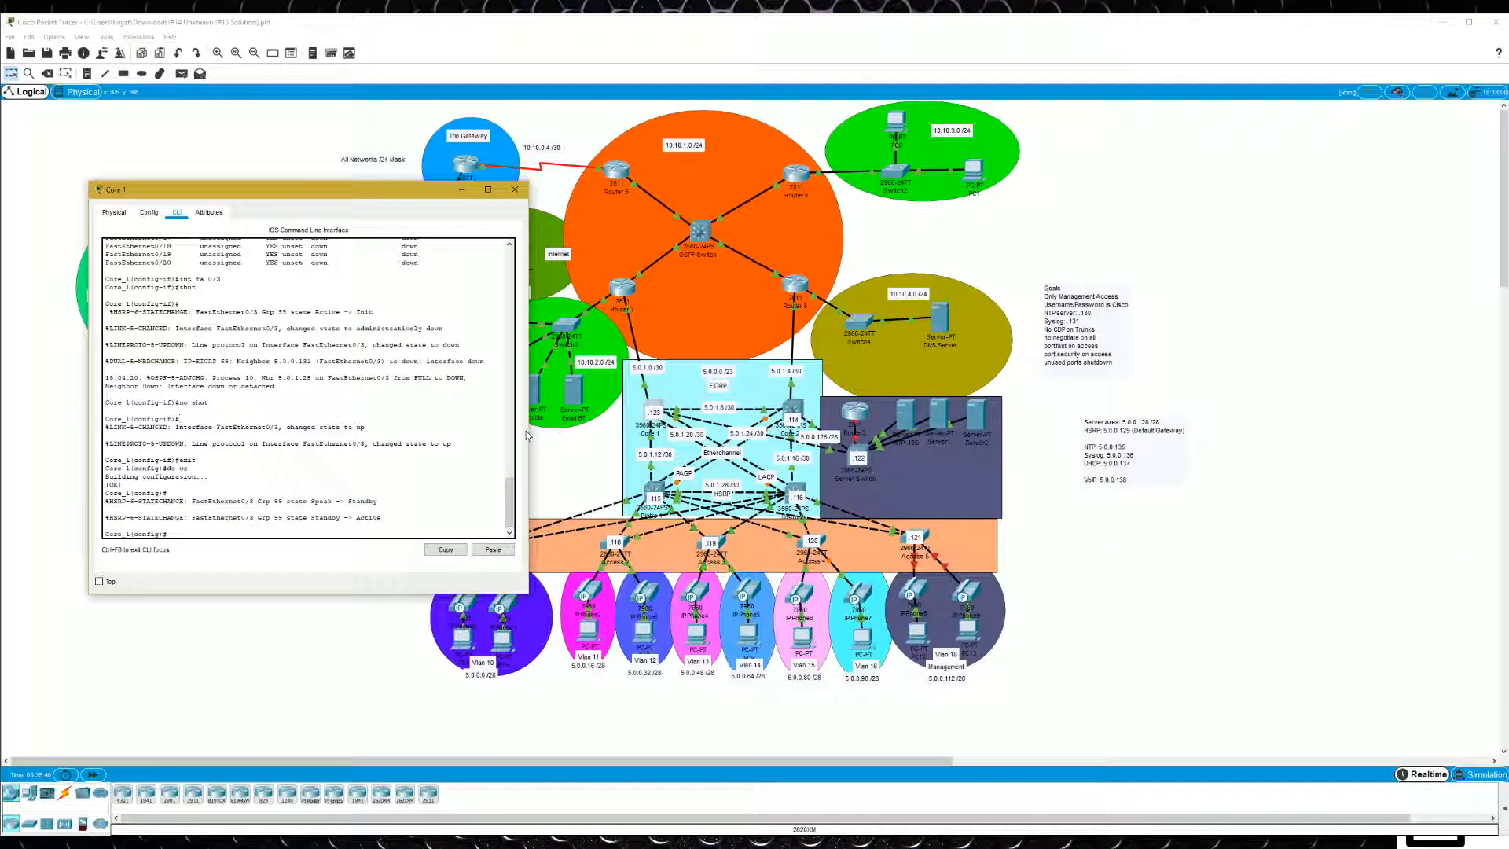
- Set 5.0.0.136 as the logging host on Core 1, consulting the command help, and save the configuration
type("logg")
key("Tab")
type("?")
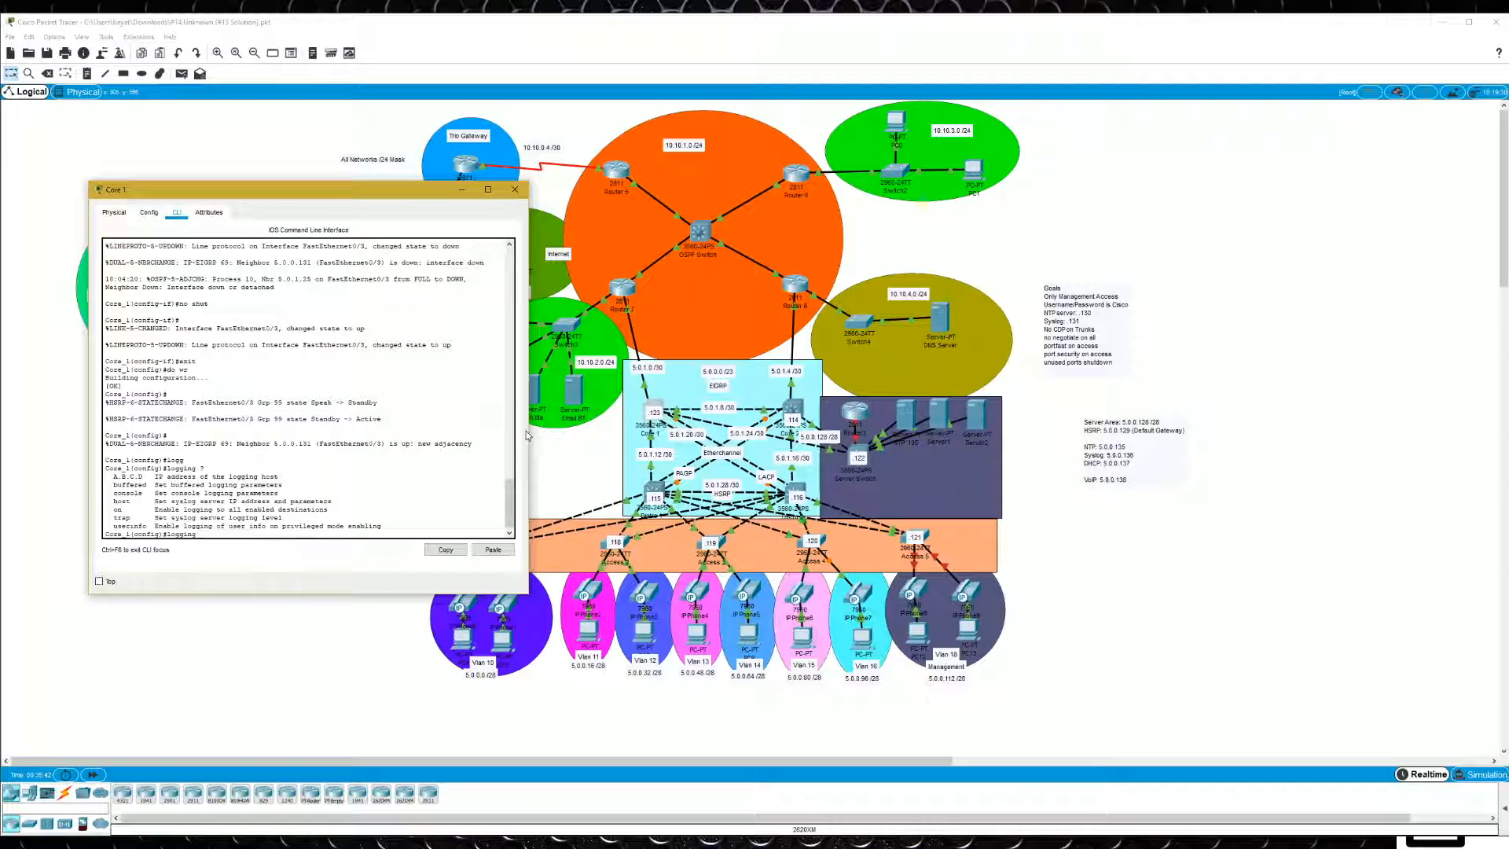
type("hos")
key("Tab")
type("?")
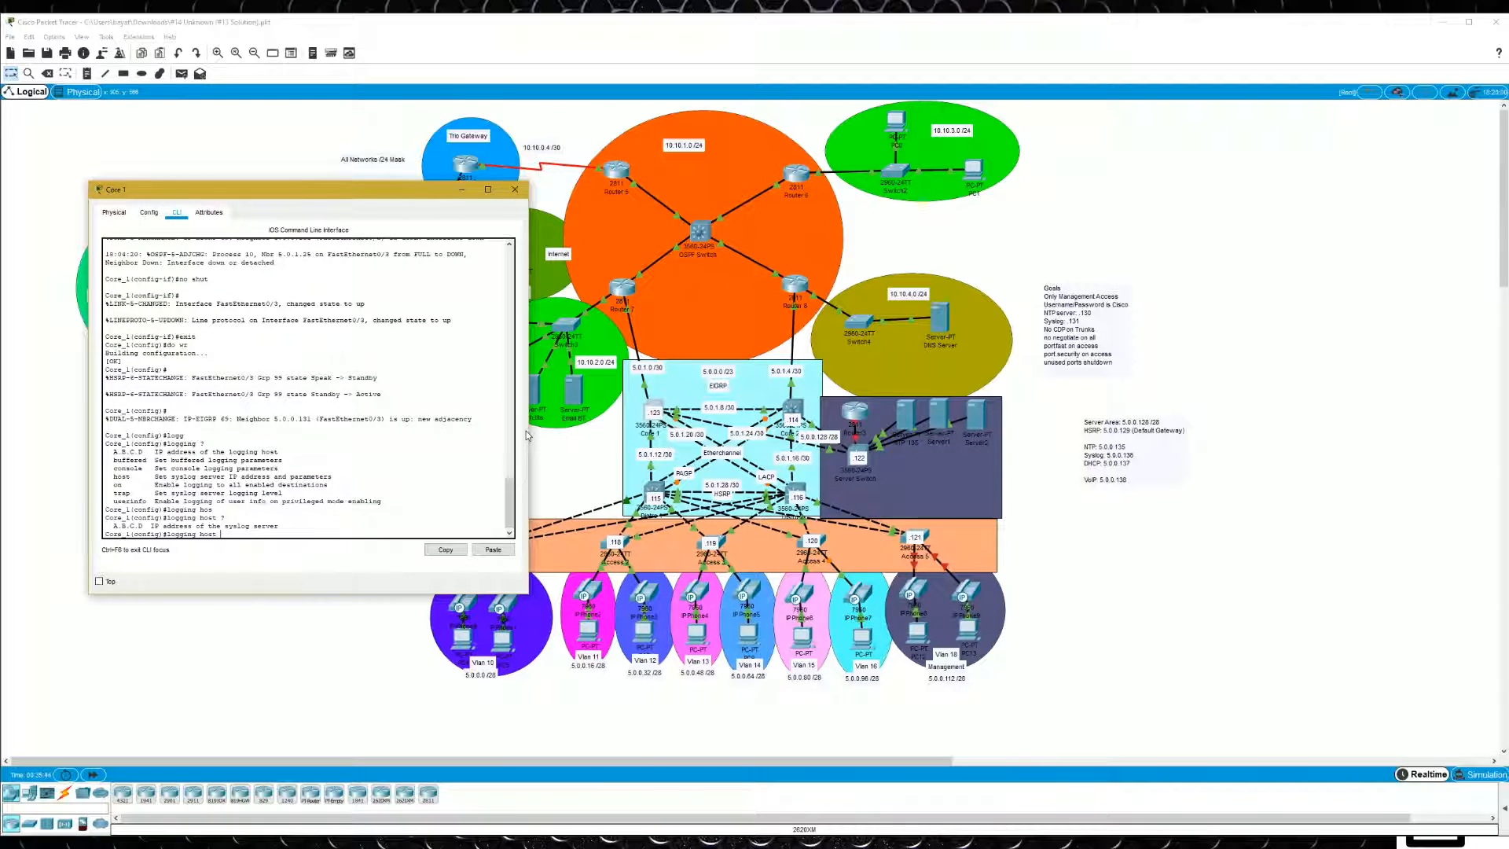
type("5.0.0.136 ?")
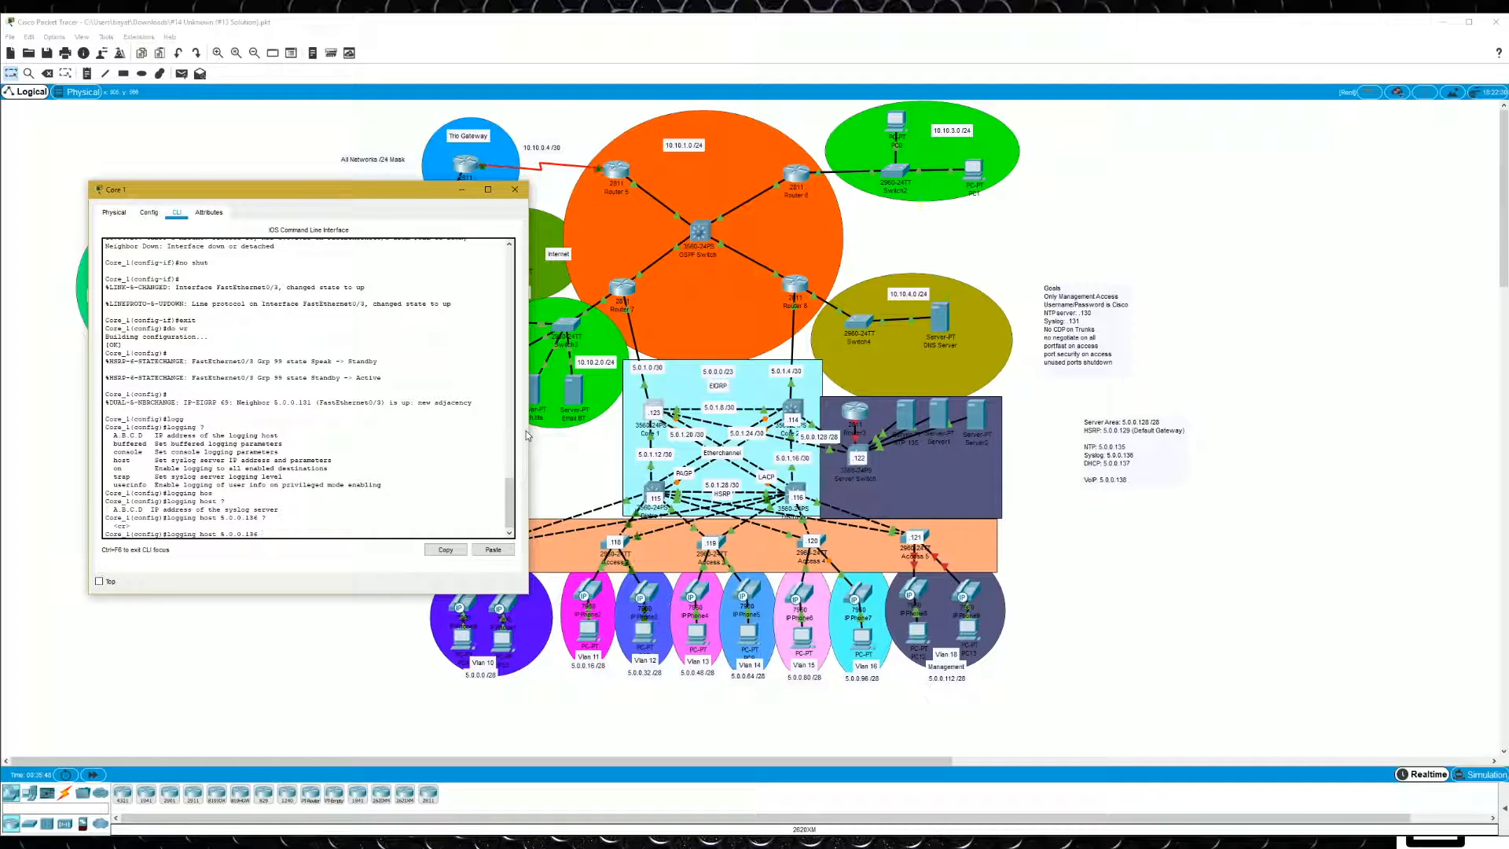
key("Return")
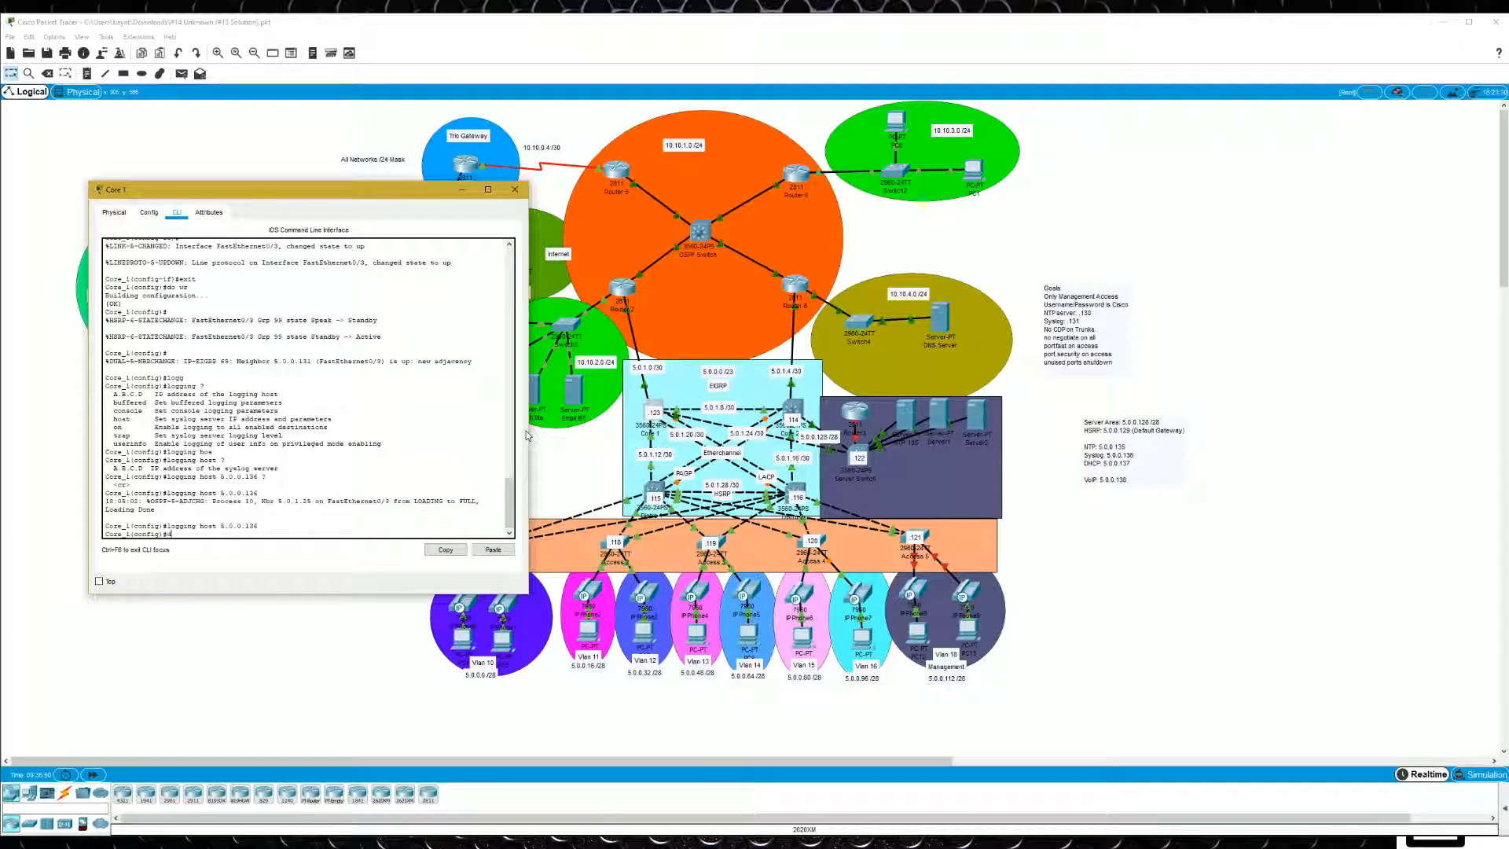
type("do wr")
key("Return")
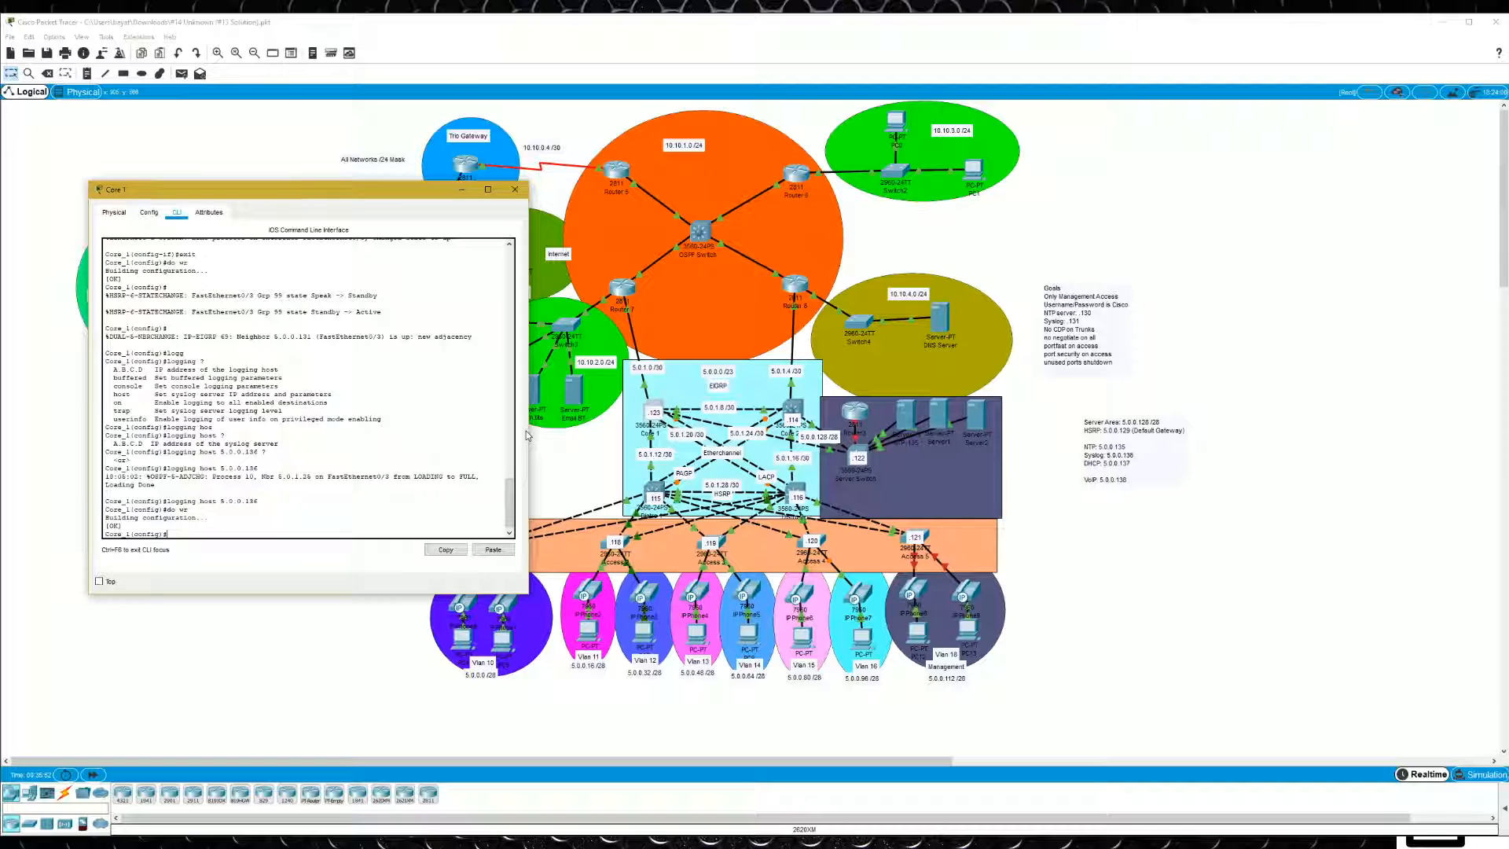
- Display Core 1's running configuration through to its end to check the logging host and NTP server lines
type("do sh run")
key("Return")
key("space")
key("space")
key("space")
key("space")
key("space")
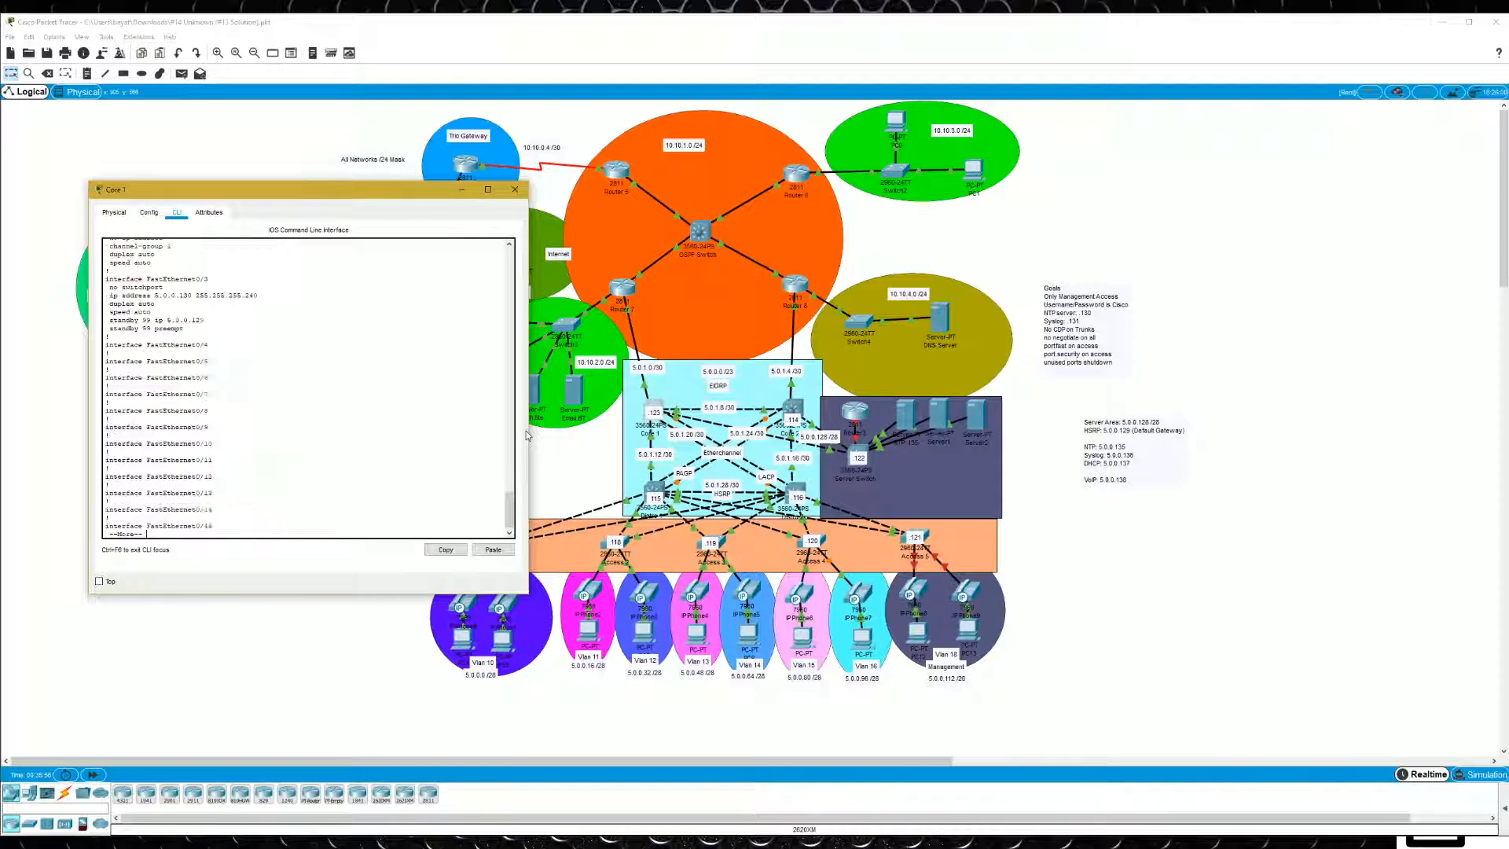
key("space")
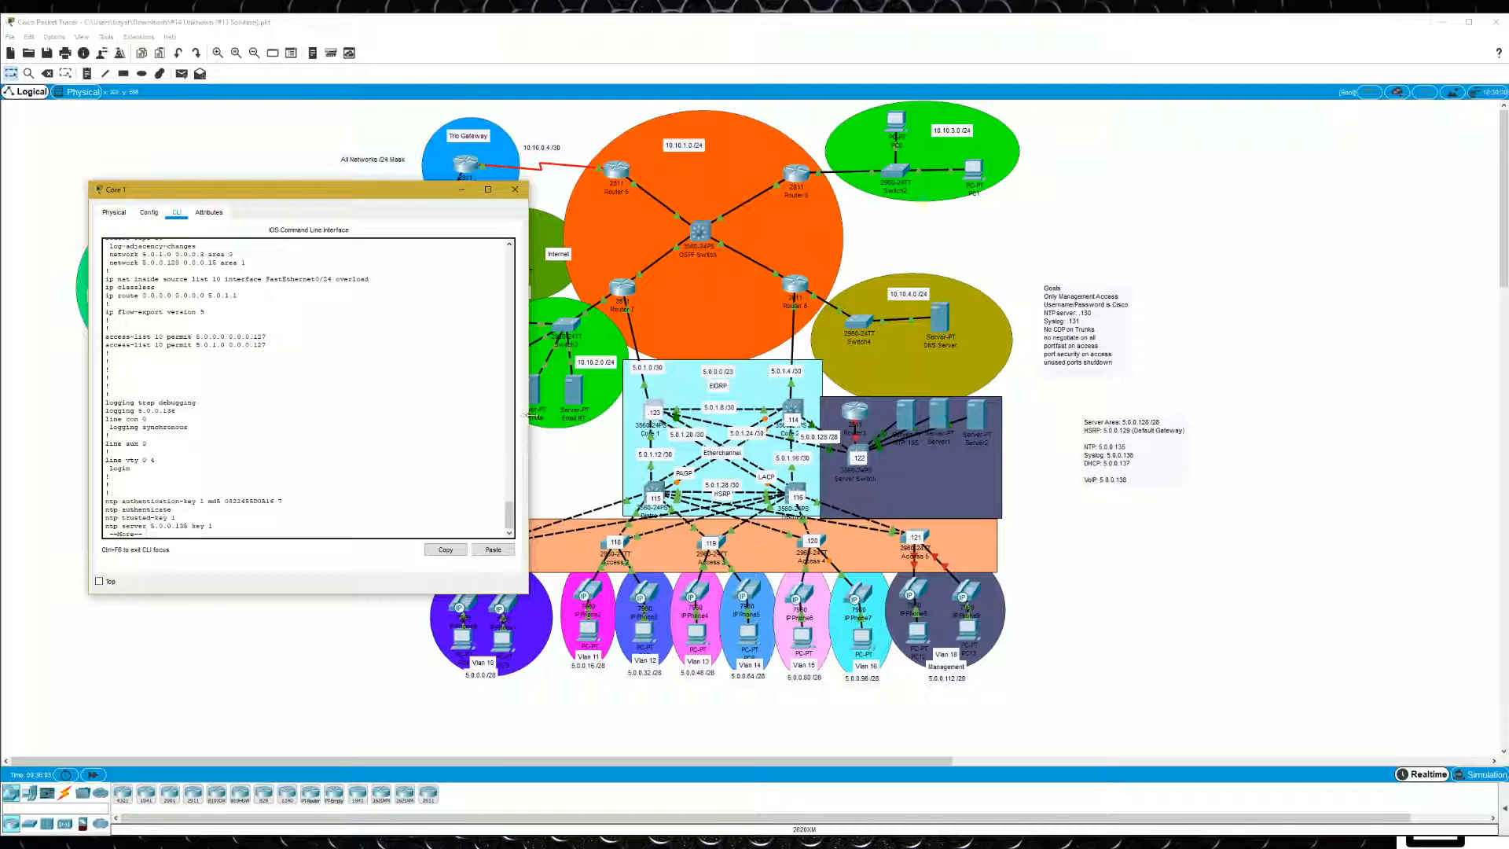
key("space")
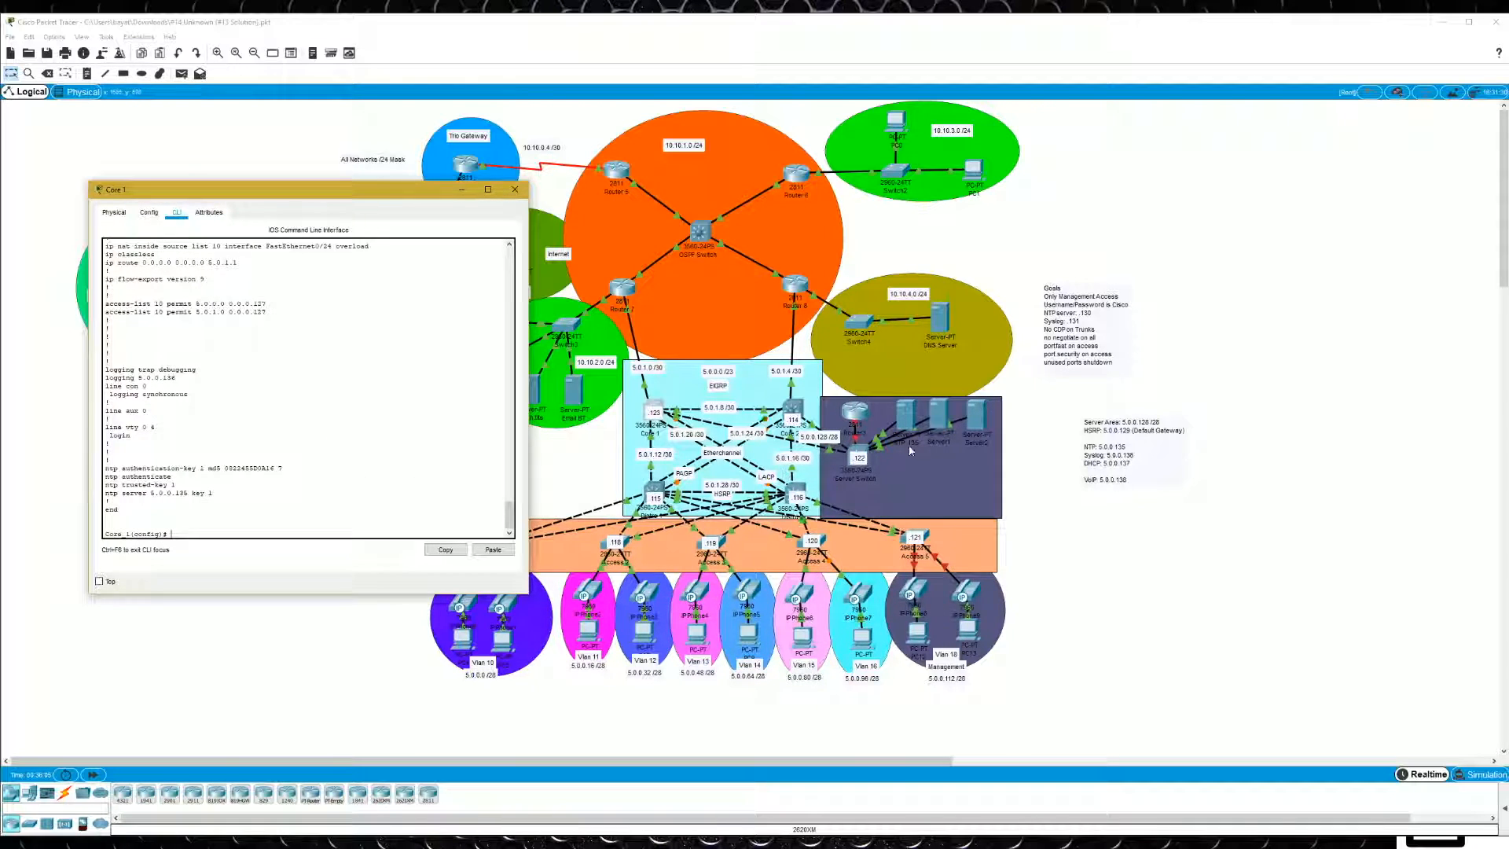
- Return to Server1's Syslog log and inspect the time, hostname and message columns
left_click(948, 417)
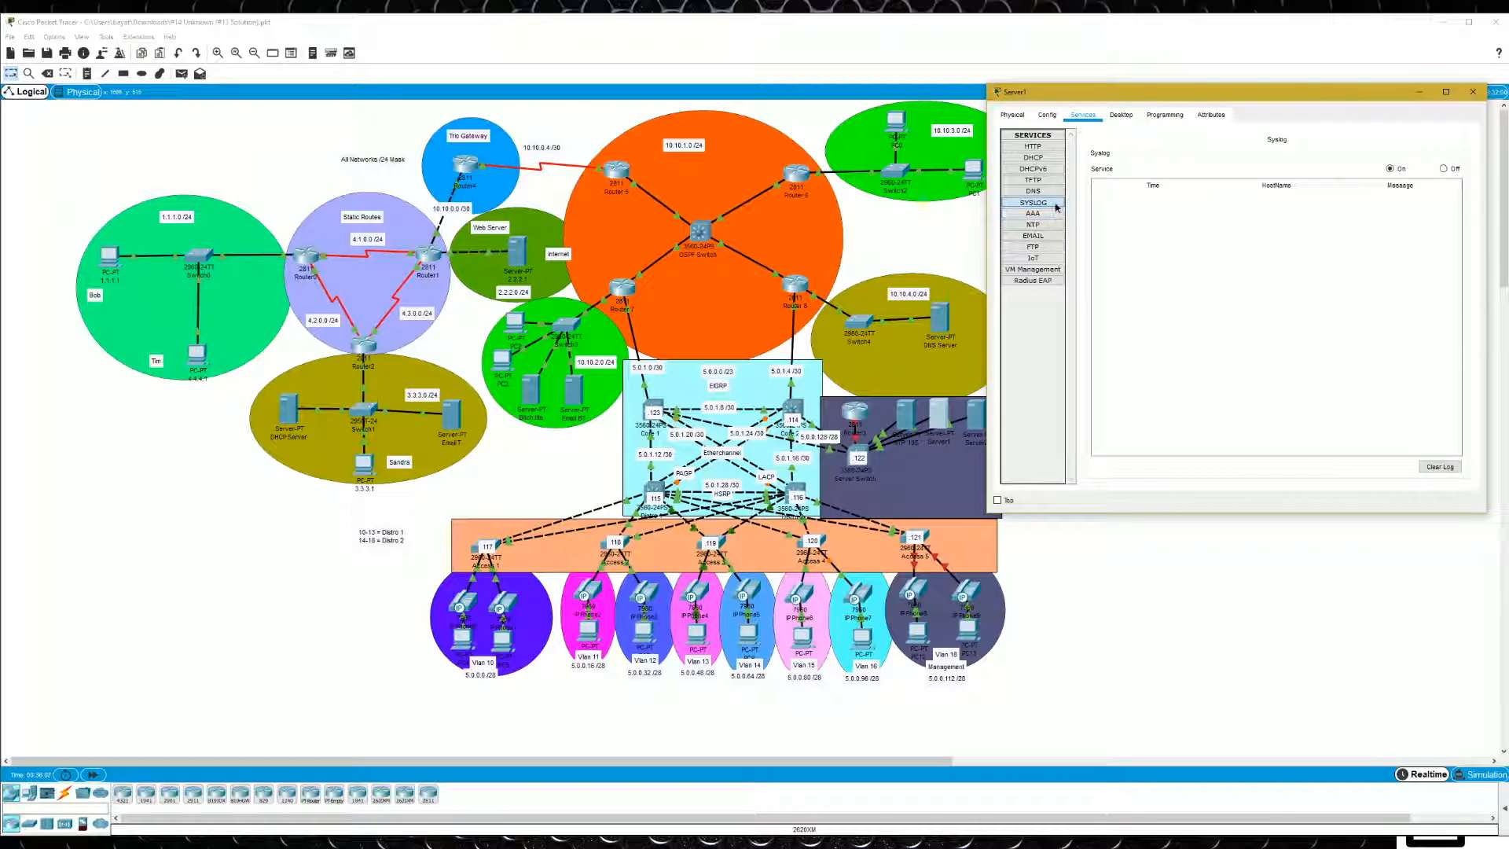
left_click(1295, 202)
left_click(1410, 204)
left_click(1249, 205)
left_click(1194, 203)
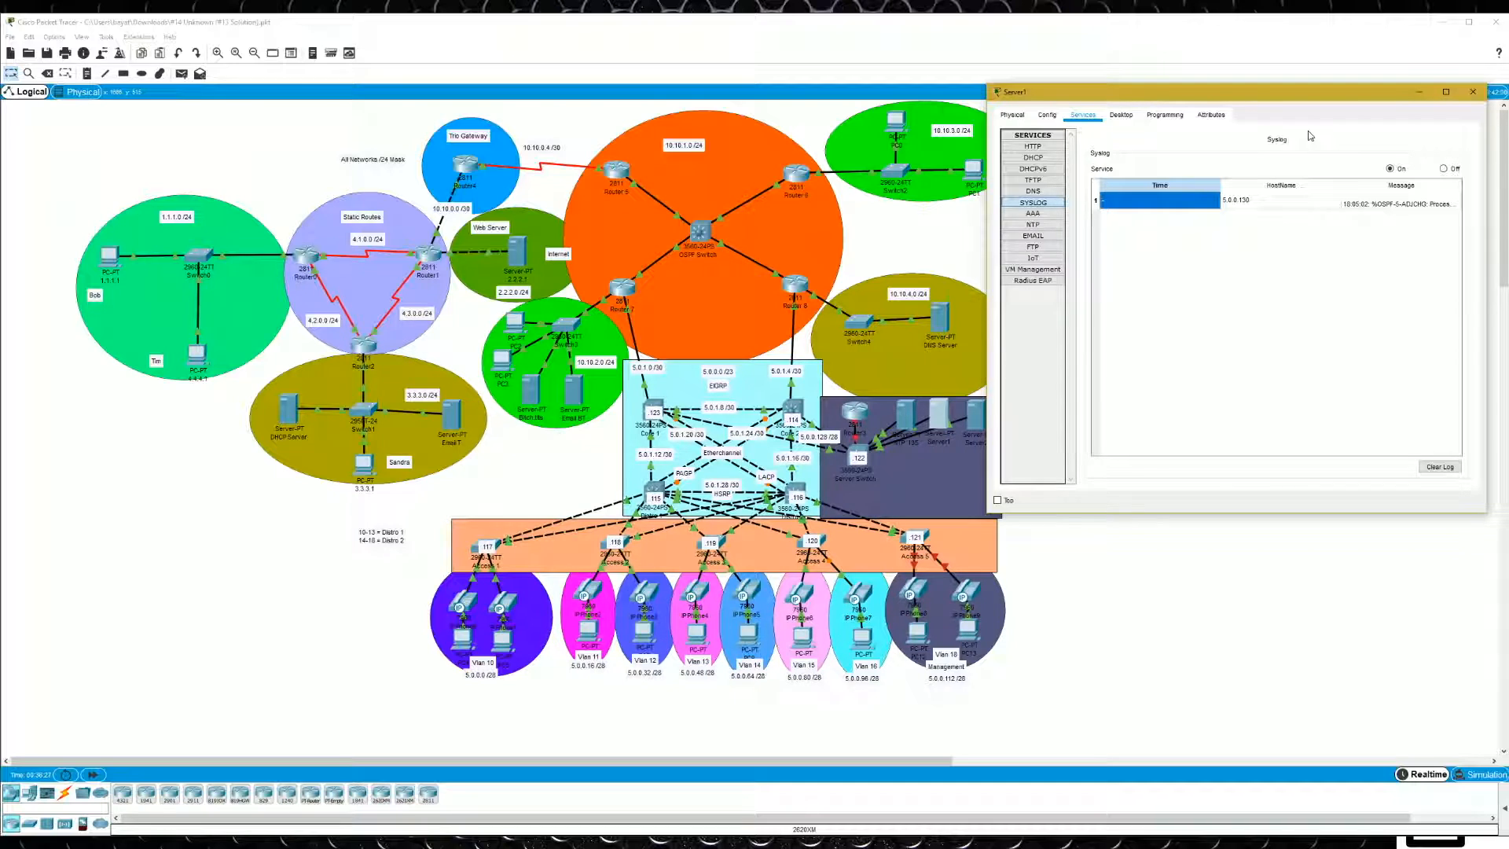
- Widen the Server1 window and examine the host name and full message of the Syslog entry
left_click_drag(985, 107, 702, 106)
left_click(1023, 205)
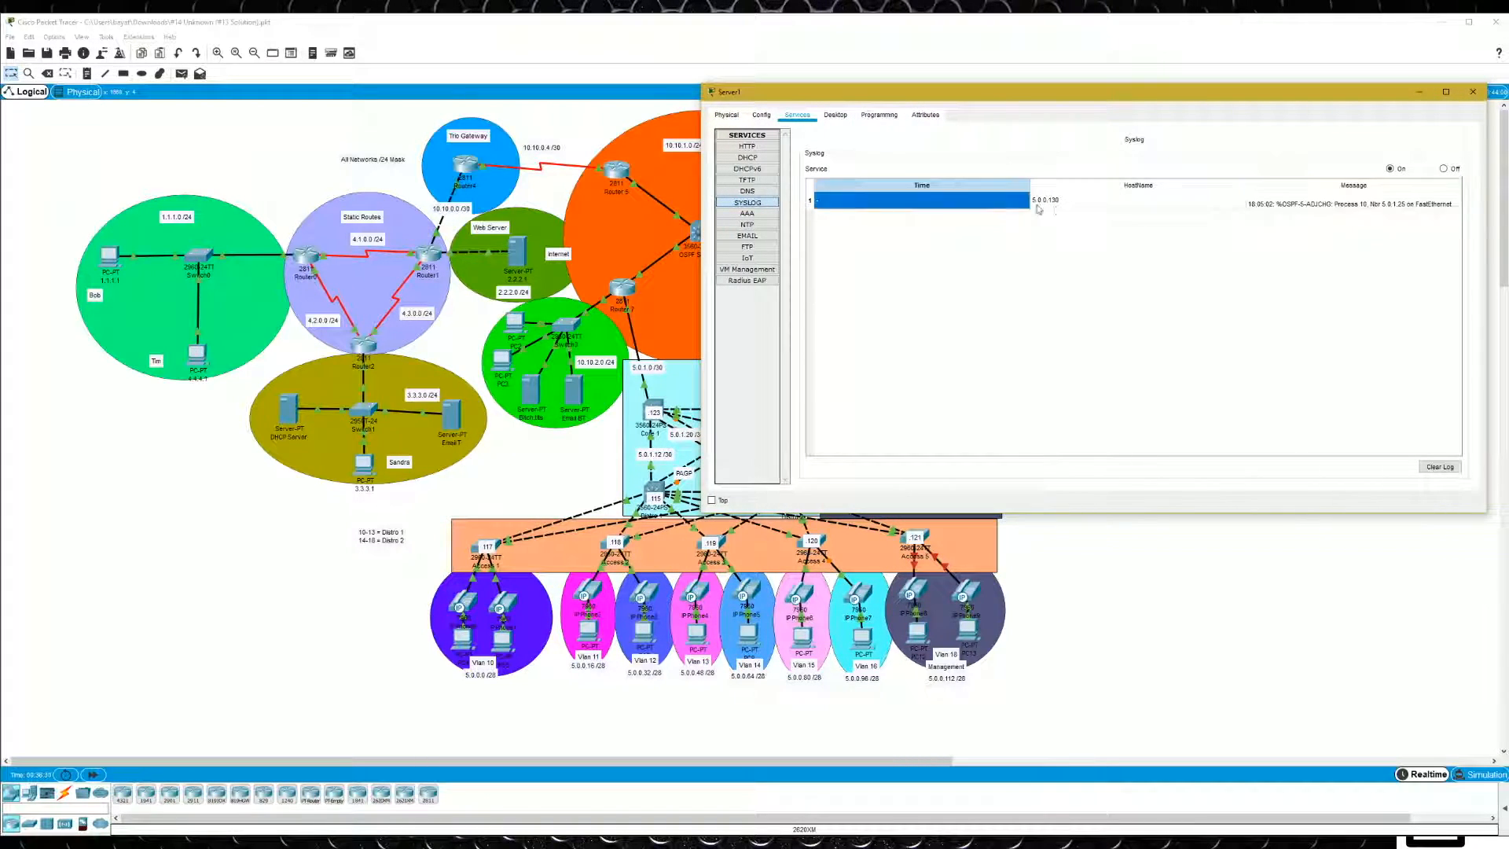
left_click(1053, 204)
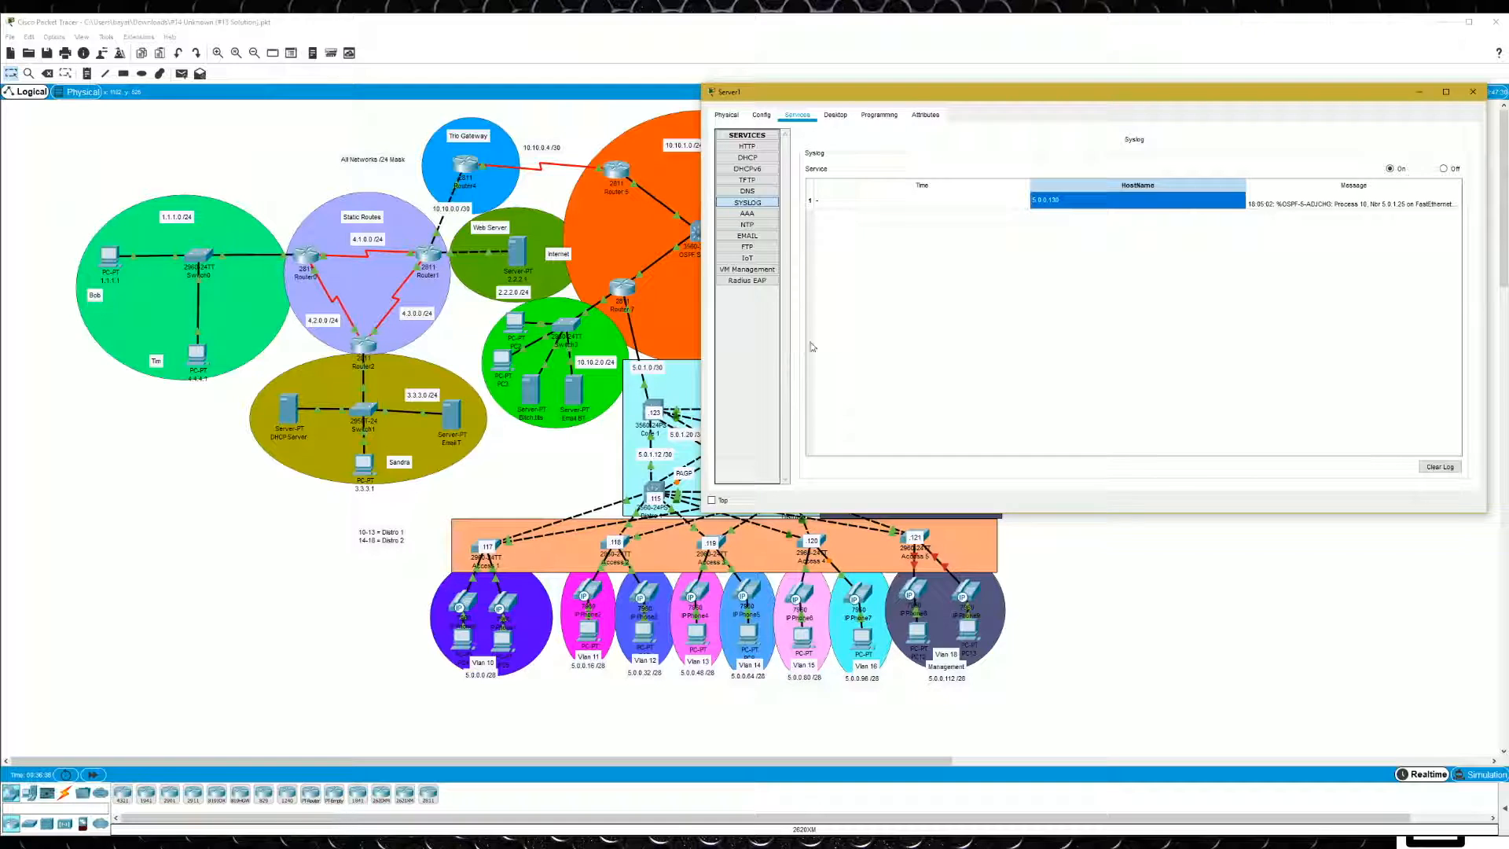
left_click_drag(1171, 101, 1163, 59)
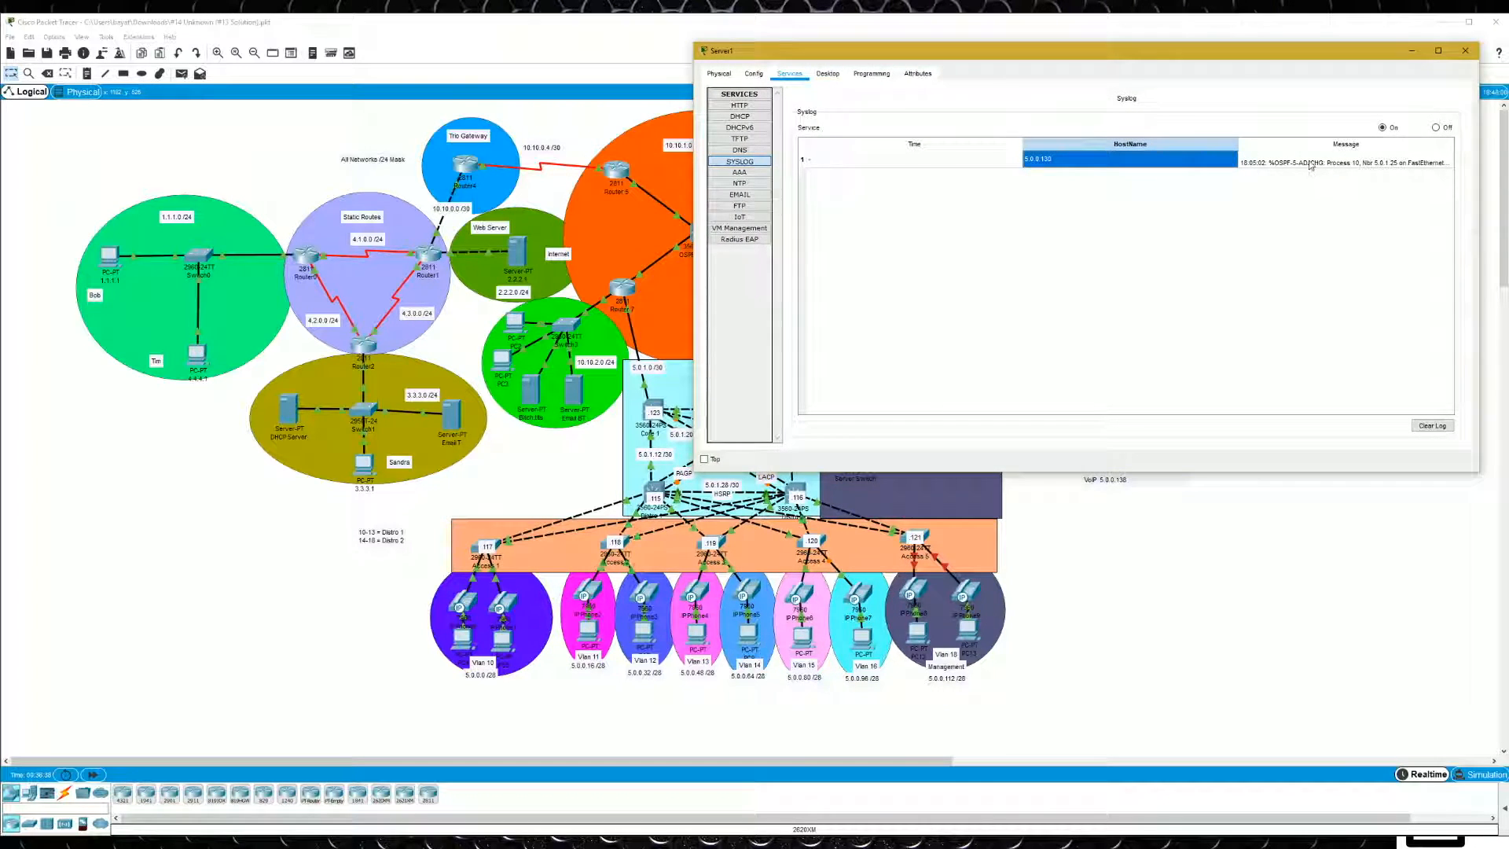
left_click(1381, 165)
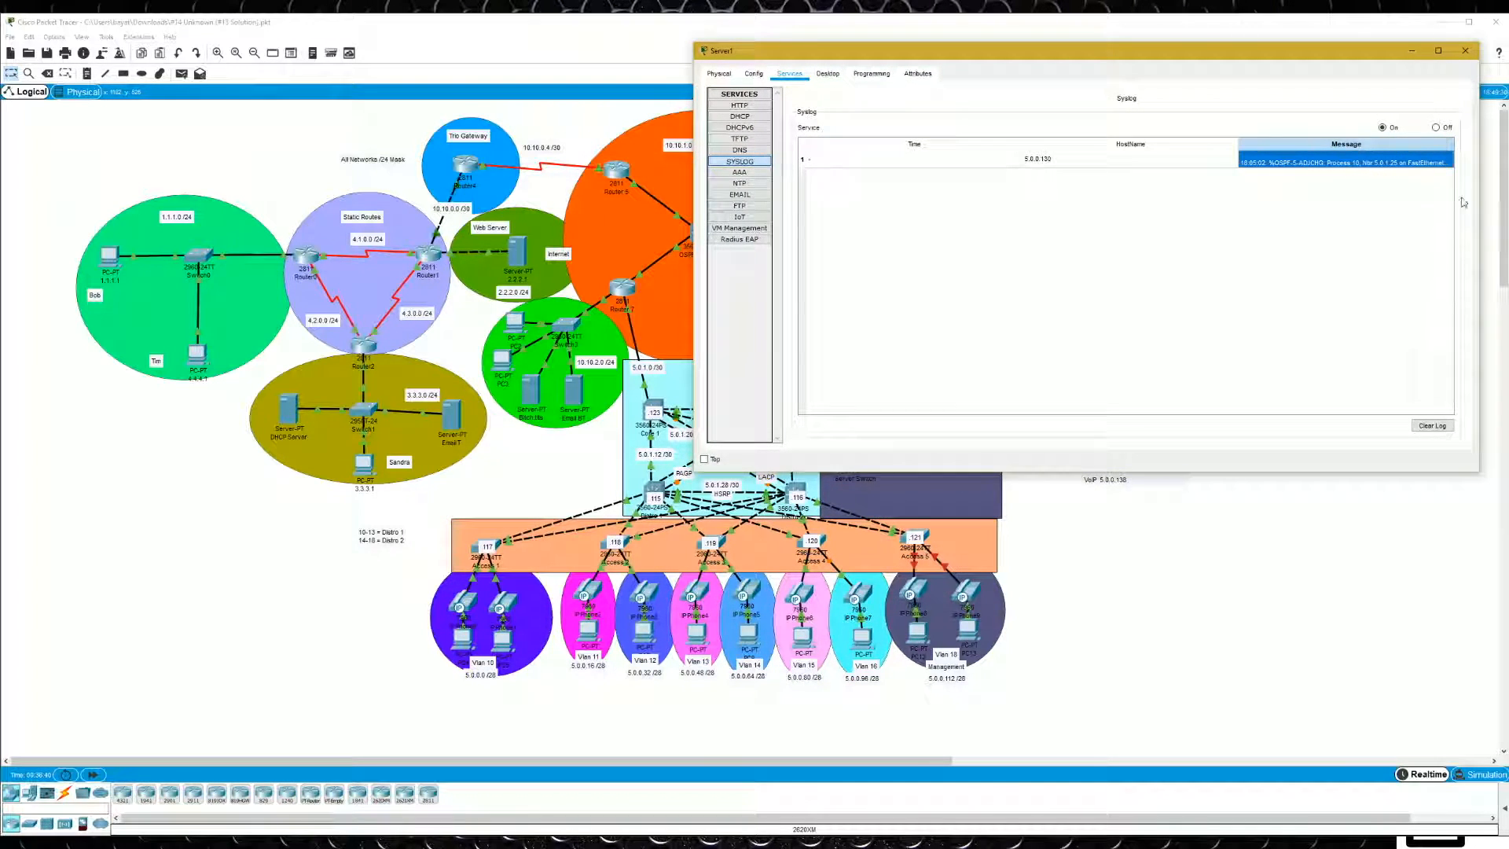
left_click_drag(1478, 200, 1508, 200)
left_click_drag(1508, 51, 1196, 50)
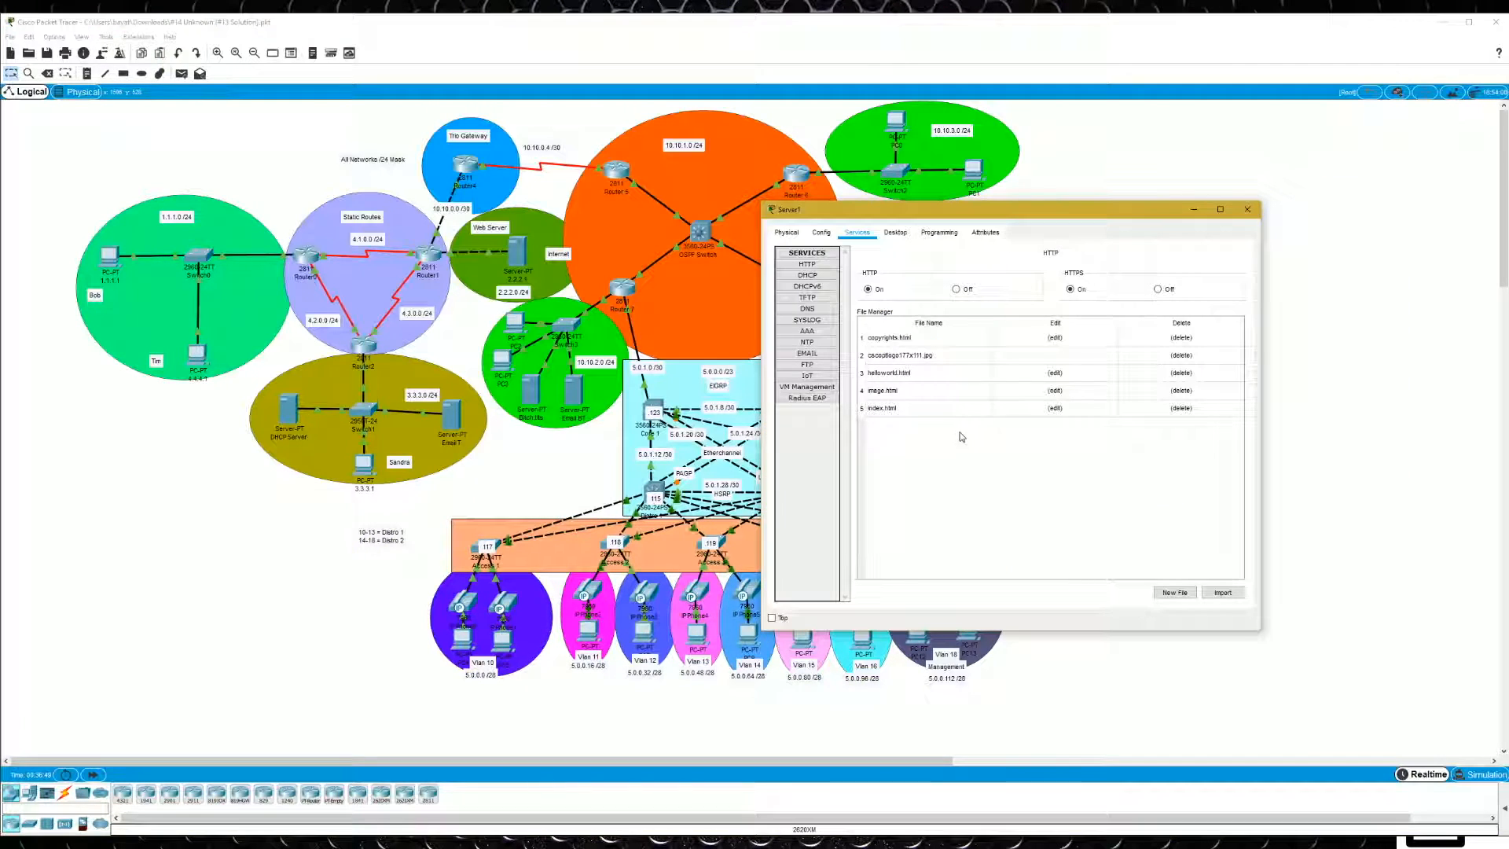
- Change Server1's display name to "Syslog .136" and close its window
left_click(823, 233)
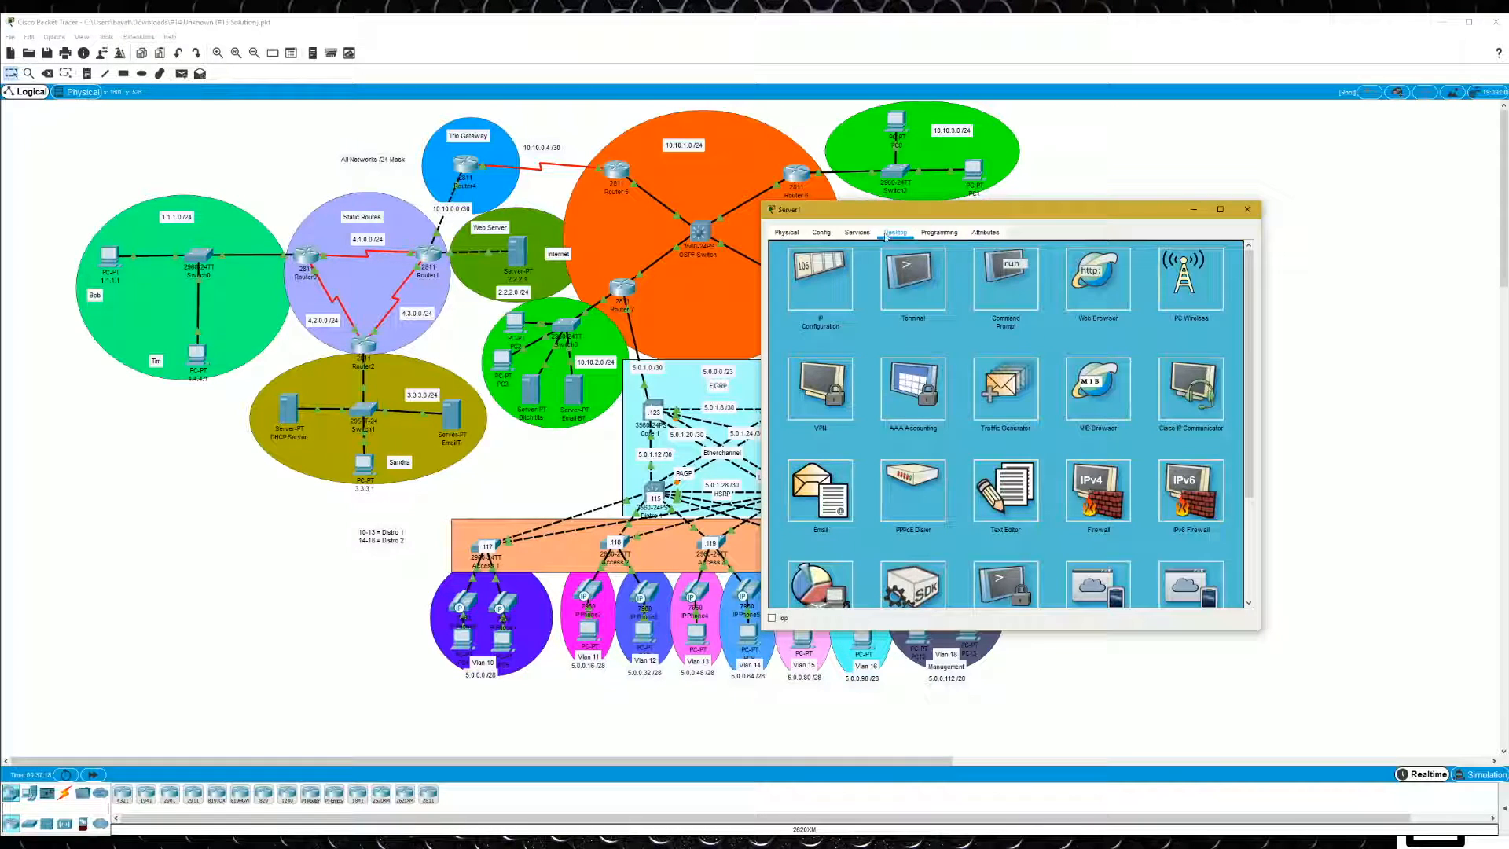
left_click(821, 233)
left_click_drag(959, 288, 1004, 267)
type("S")
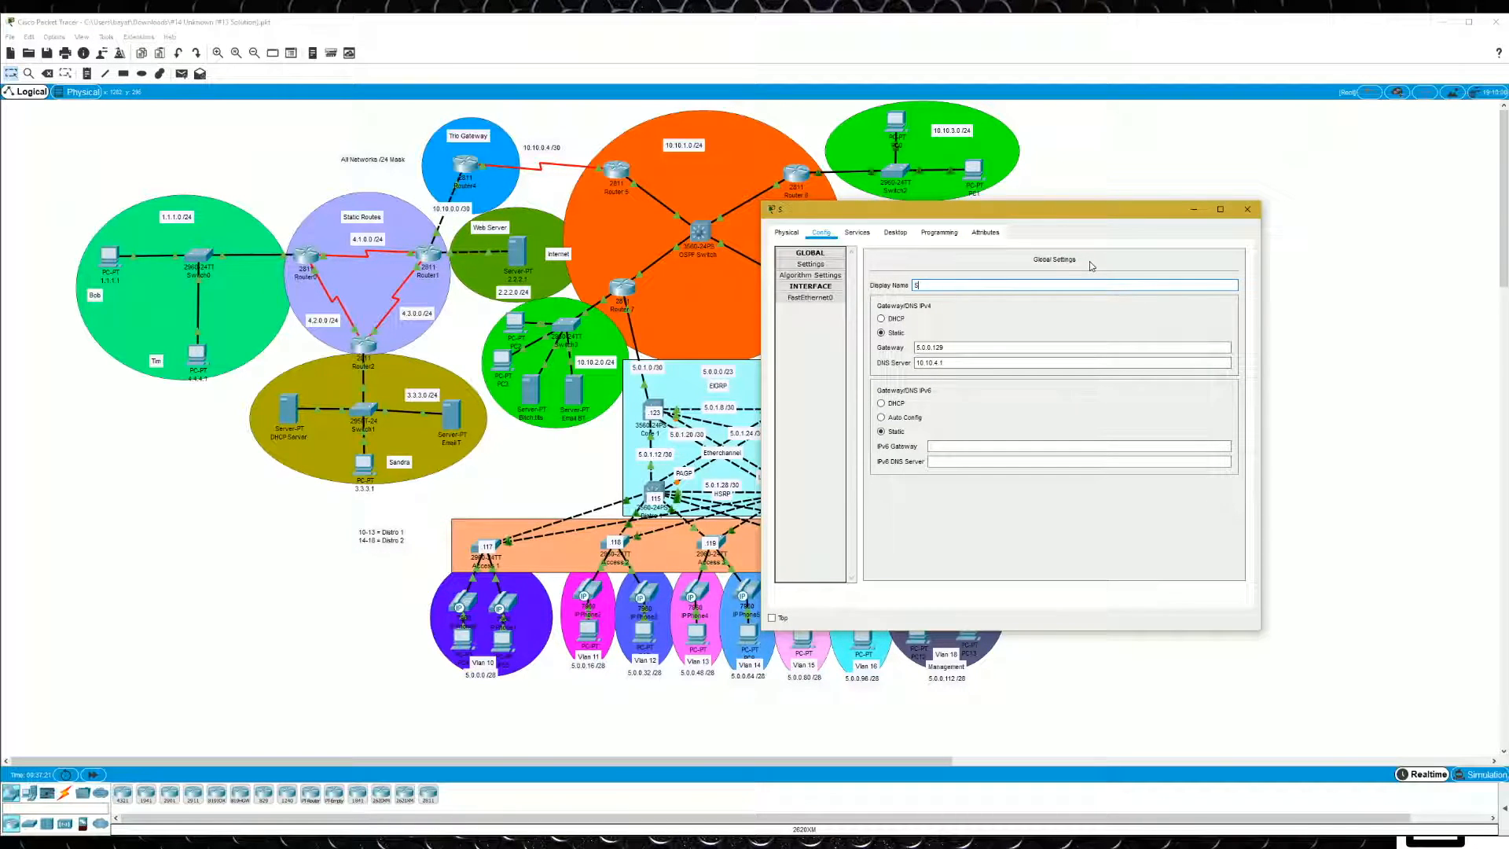
type("yslog .136")
left_click(1247, 209)
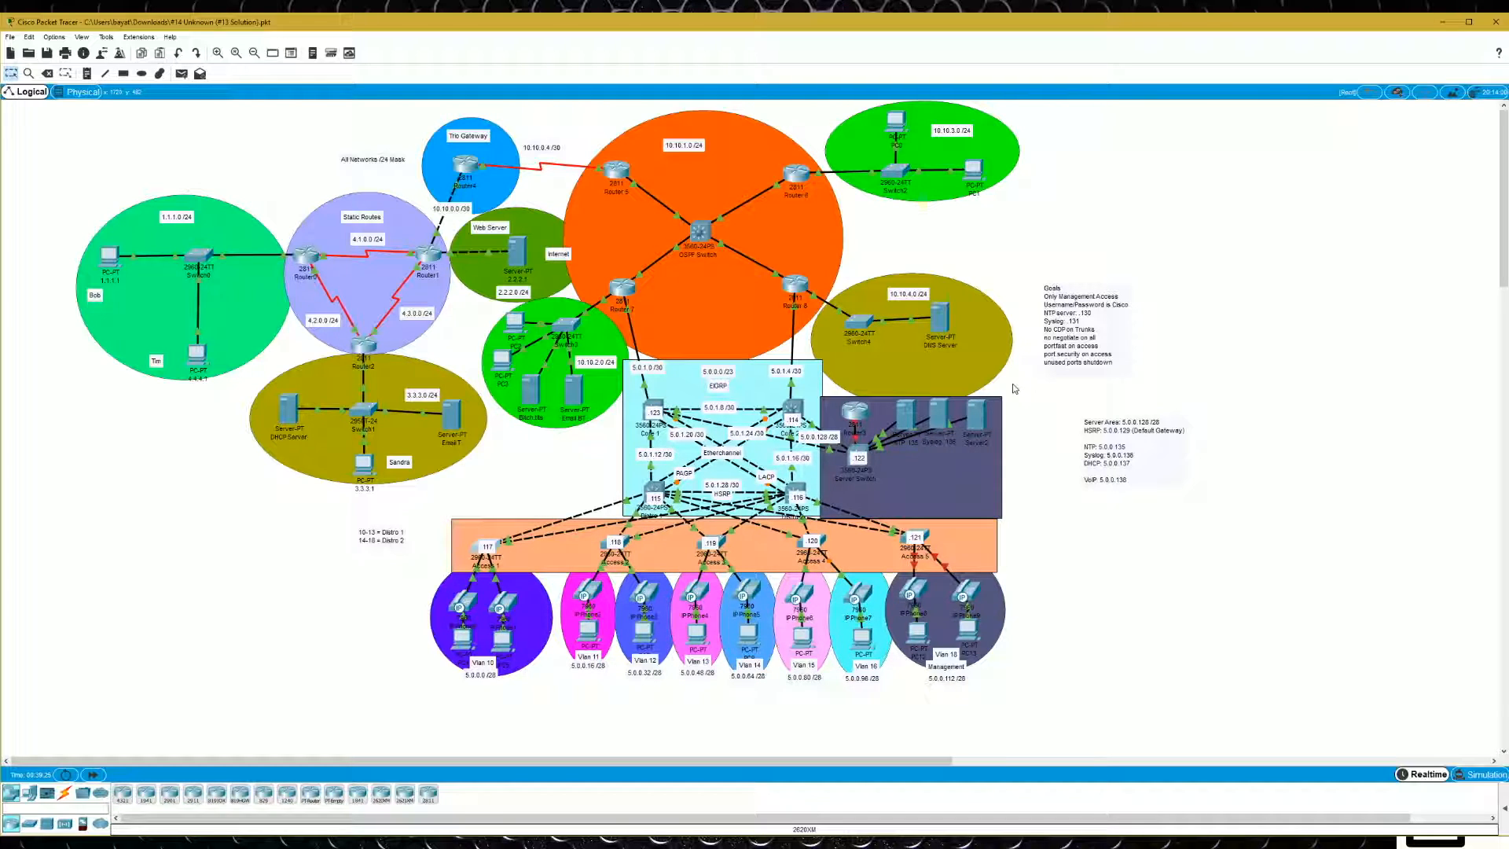
- Open the services configuration of Server2 in the server area
left_click(982, 419)
left_click(856, 231)
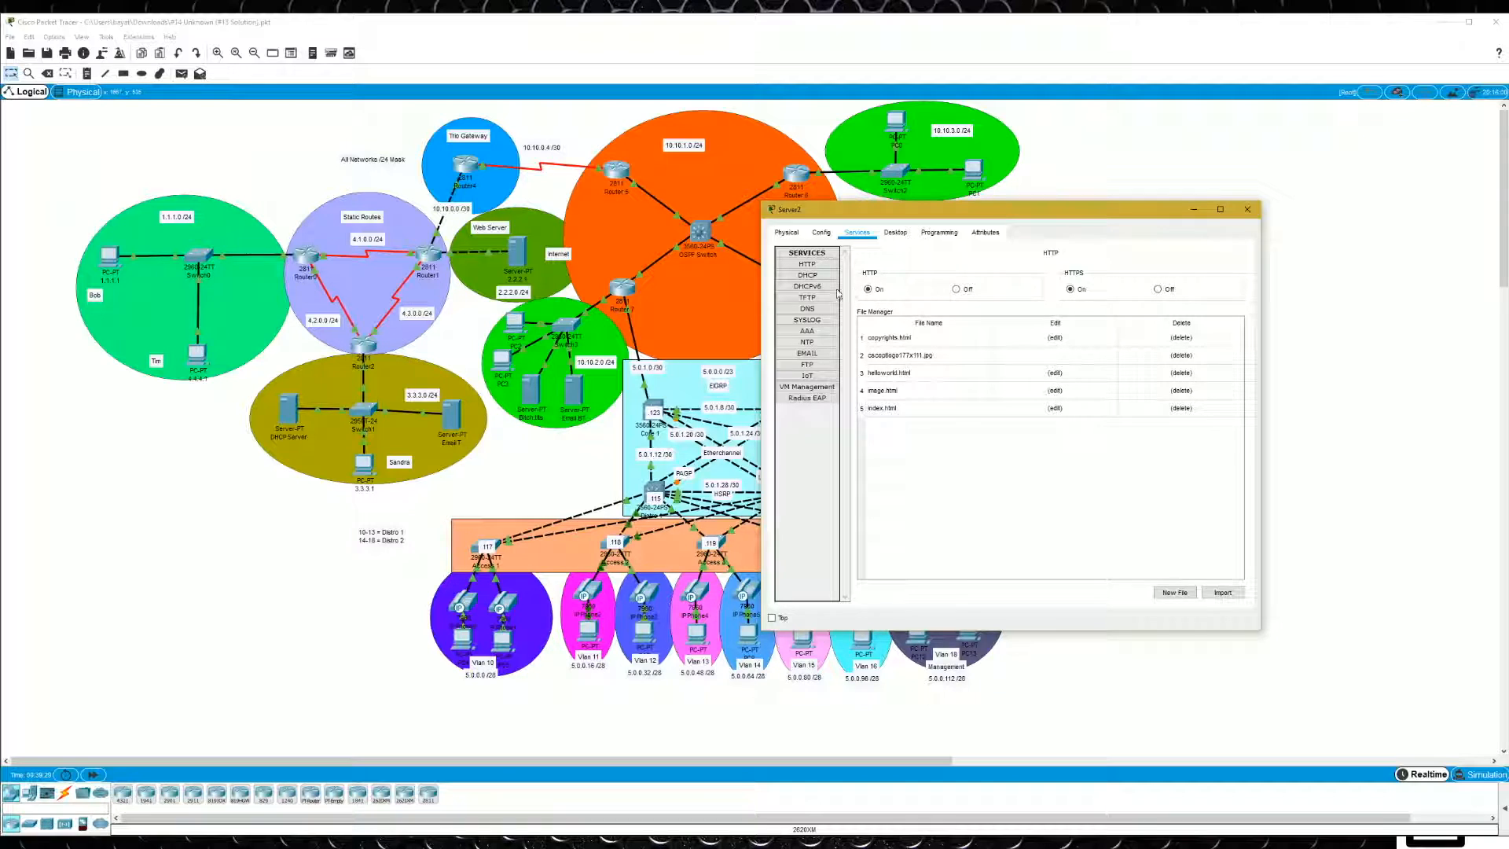
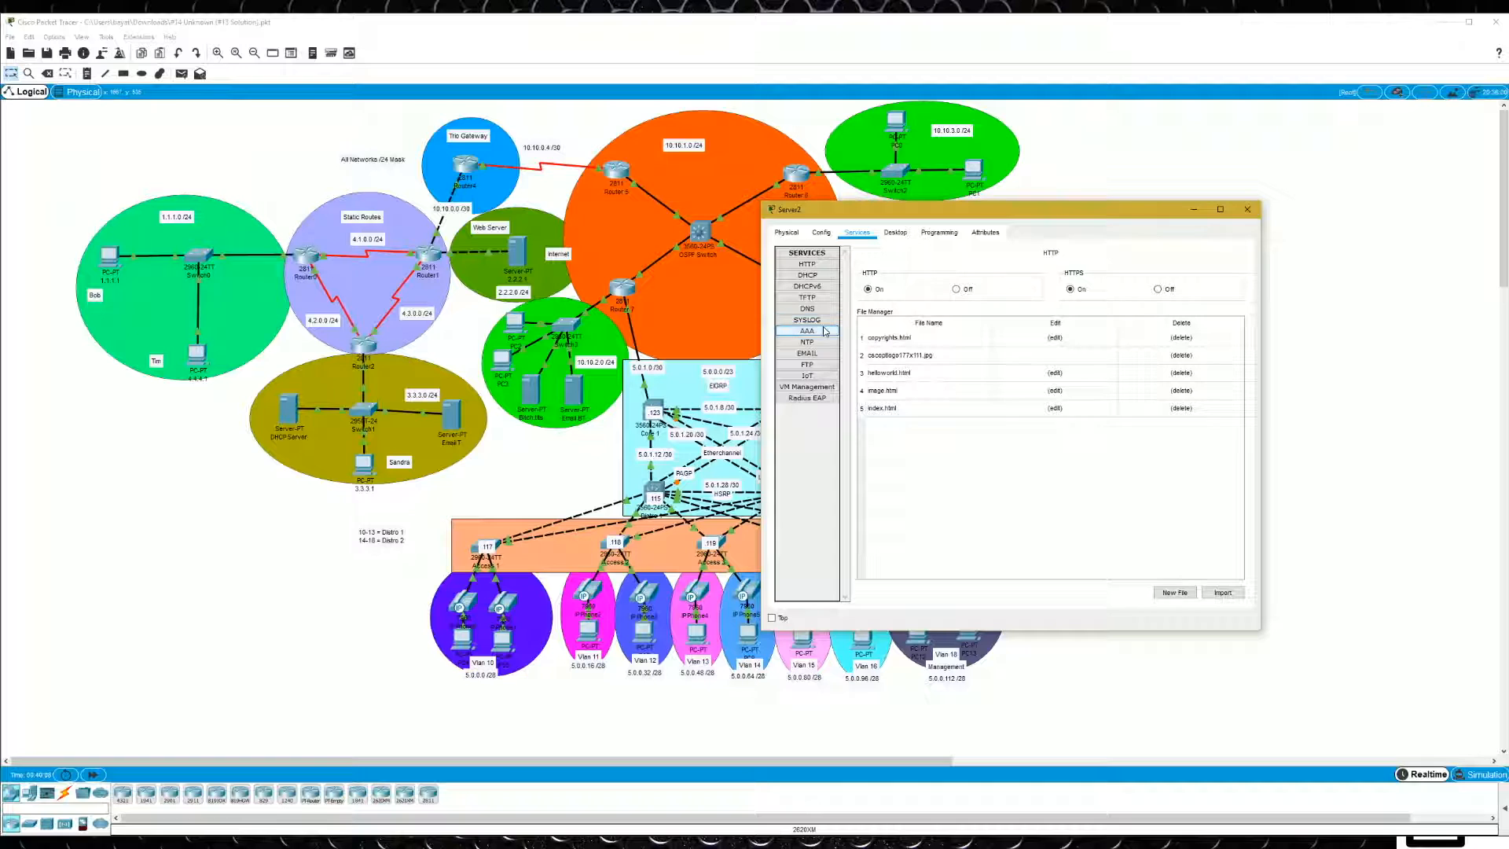
- Examine the Radius EAP settings and the TFTP file list among Server2's services
left_click_drag(948, 218, 494, 175)
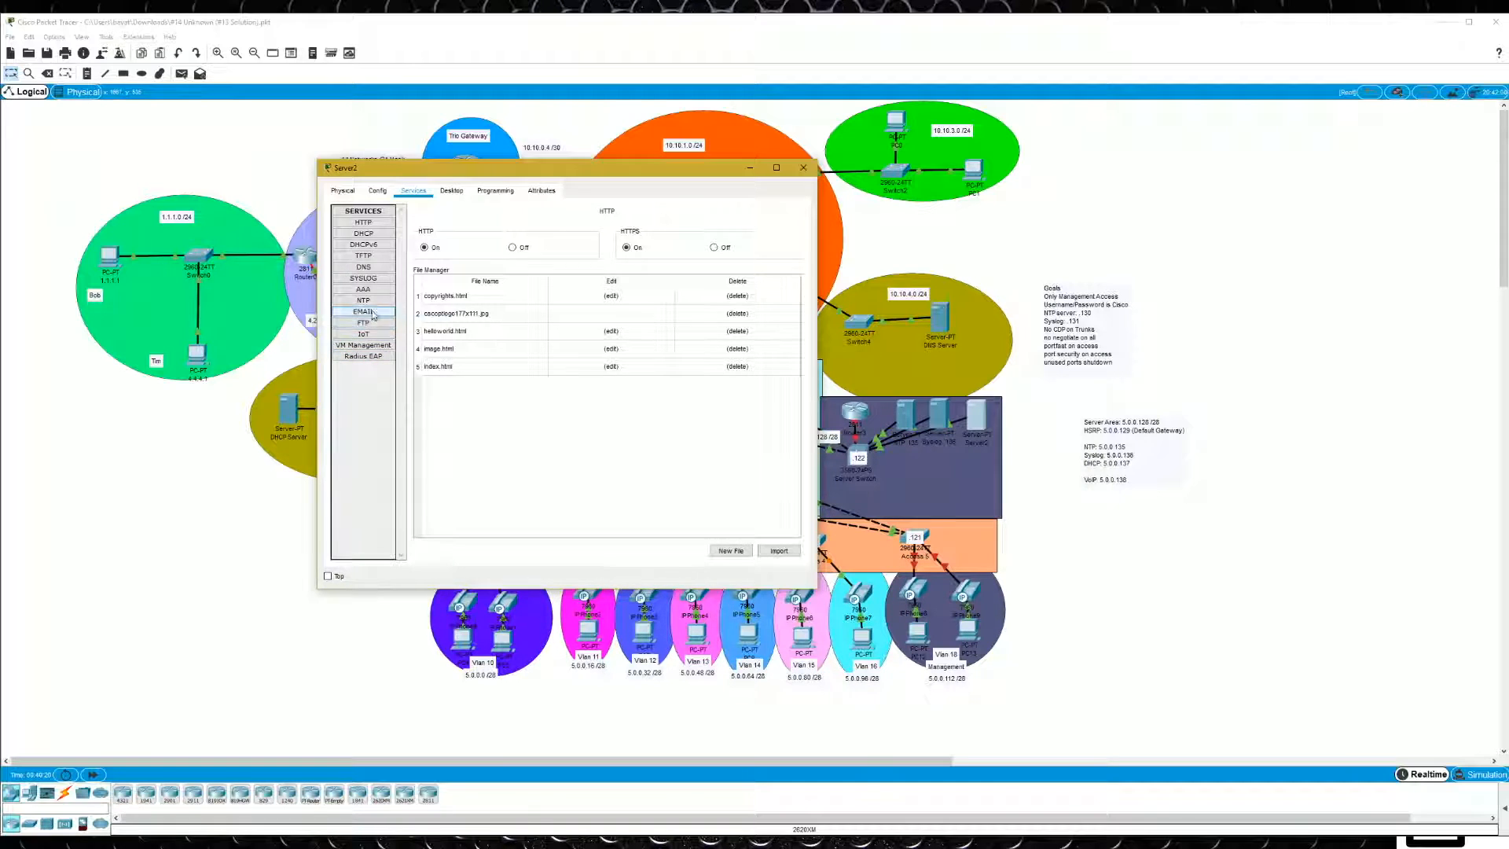
left_click(373, 358)
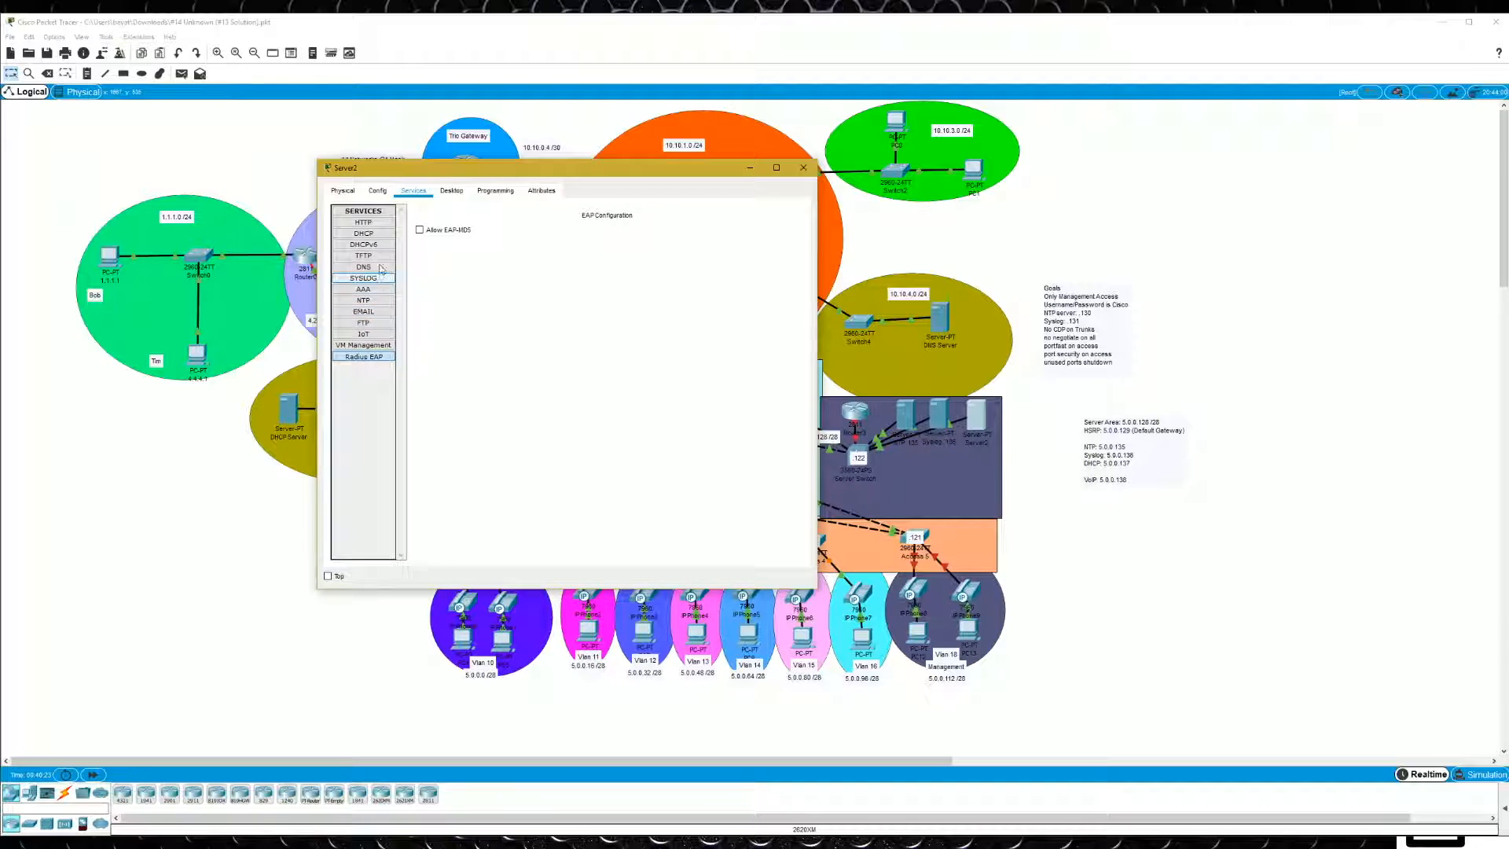
left_click(364, 256)
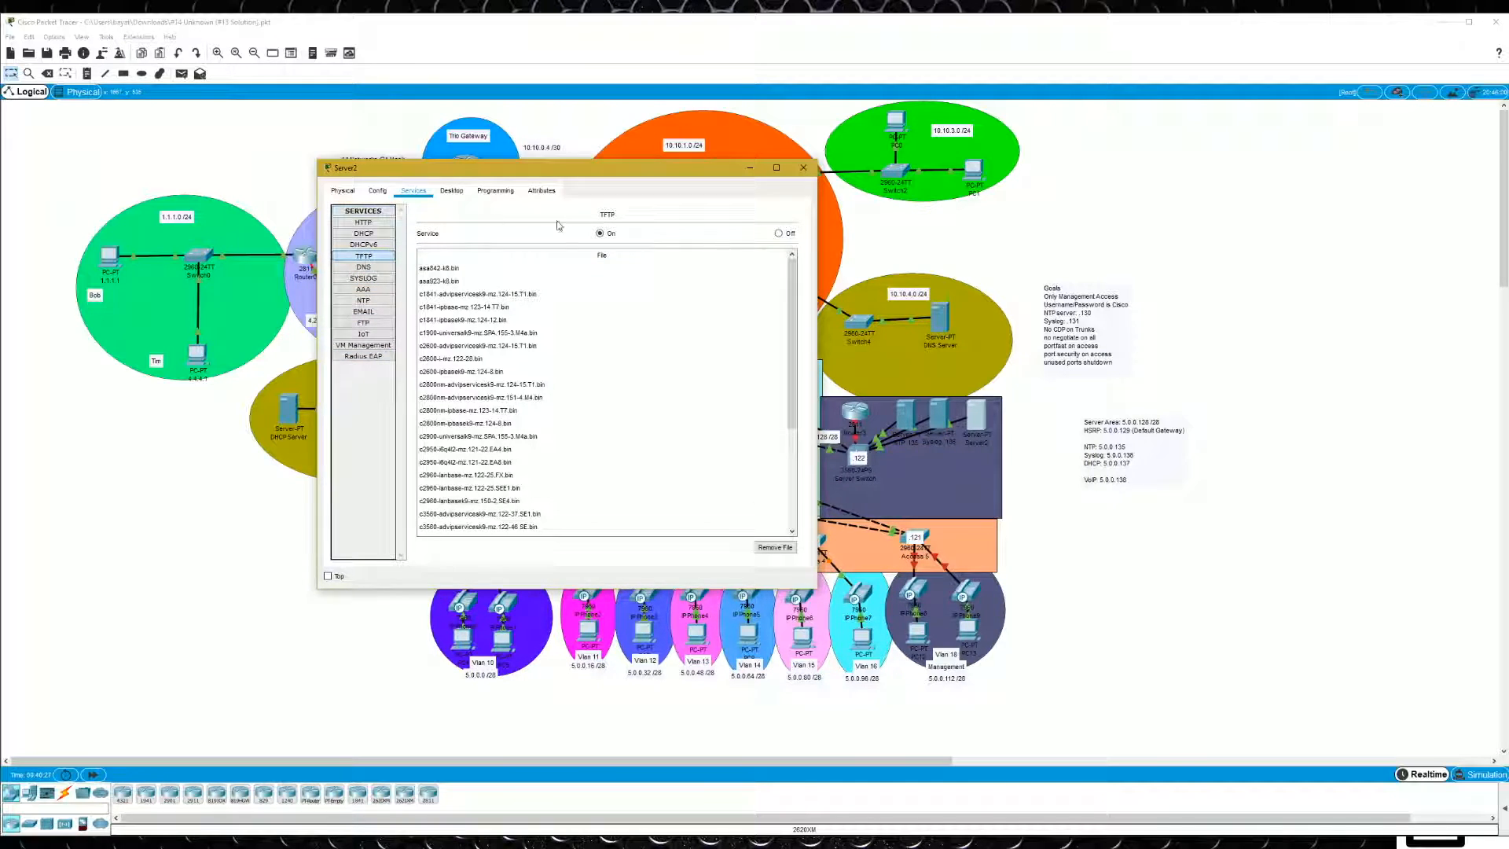
- Give Server2 the static IP address 5.0.0.137 with subnet mask 255.255.255.240
left_click(451, 190)
left_click(370, 252)
left_click(548, 263)
type("5.0")
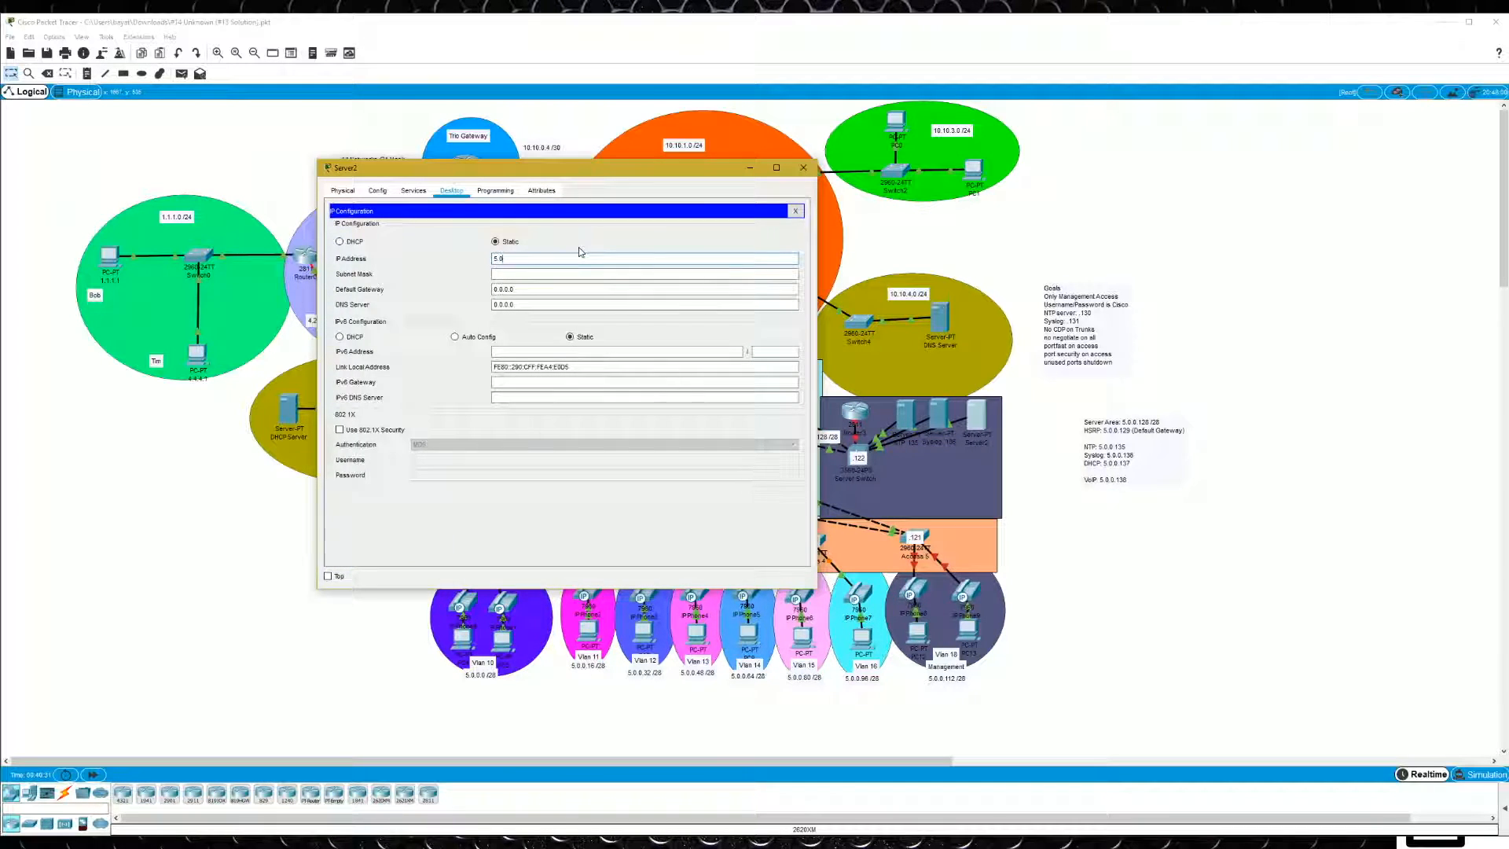
type(".0.137")
key("Tab")
type("255.255.255.240")
- Set Server2's default gateway to 5.0.0.129 and its DNS server to 10.10.4.1, and close its window
key("Tab")
type("5.0.0.129")
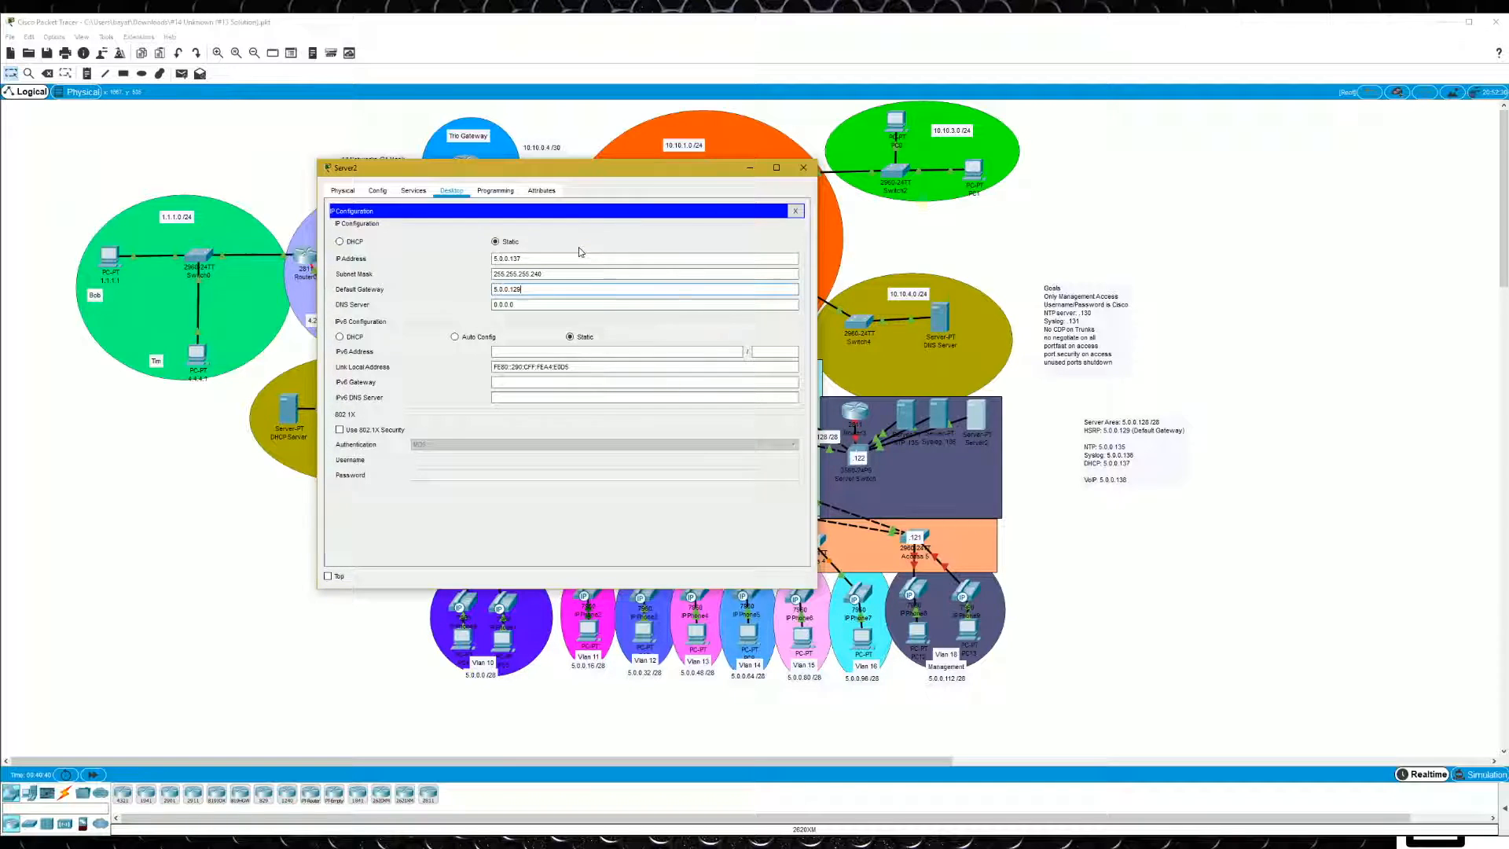
key("Tab")
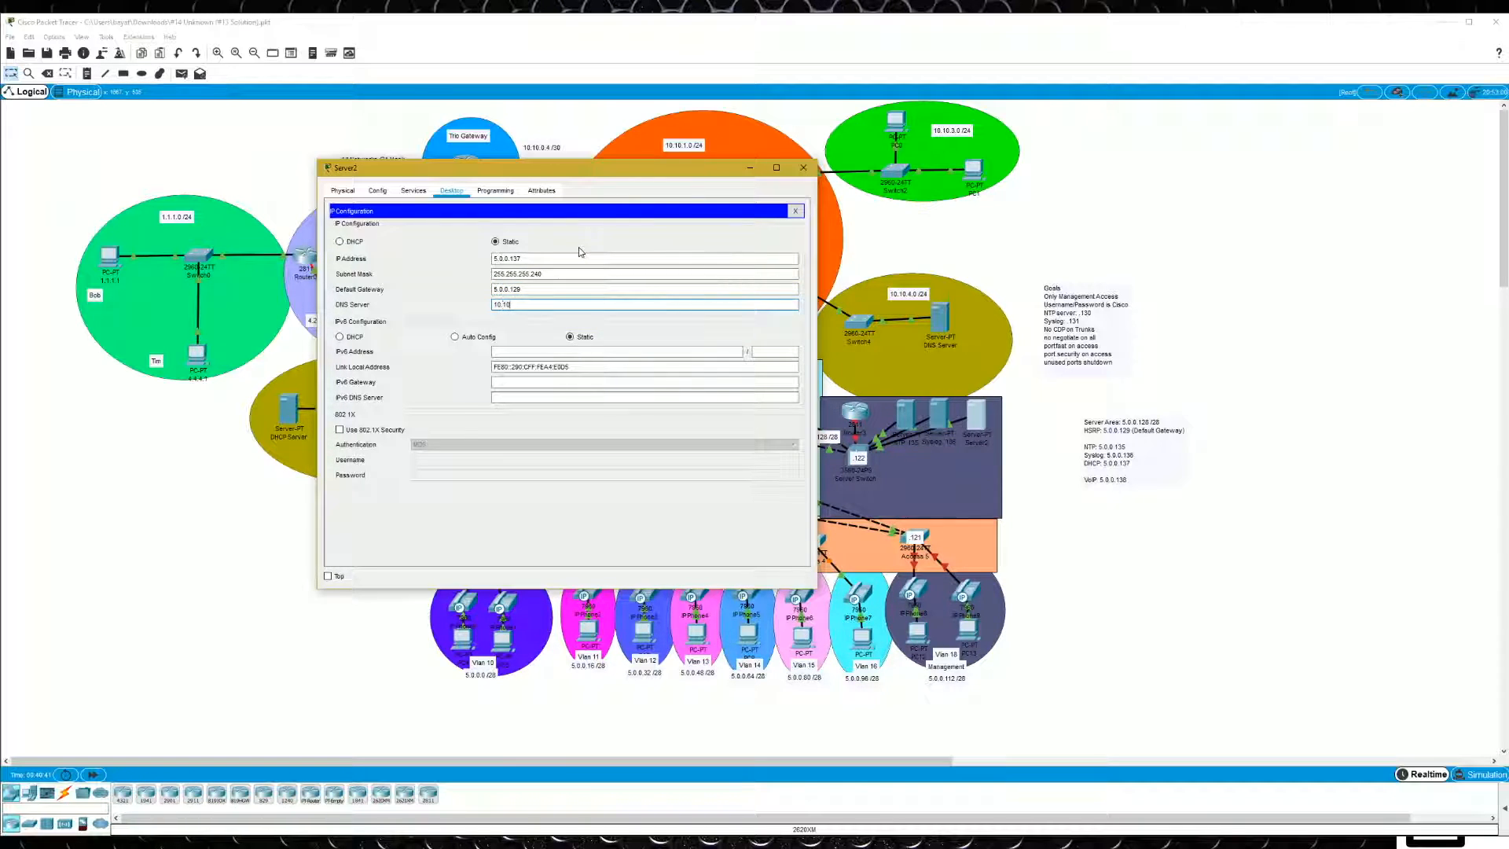
type("10.10.4.1")
left_click(796, 211)
left_click(802, 168)
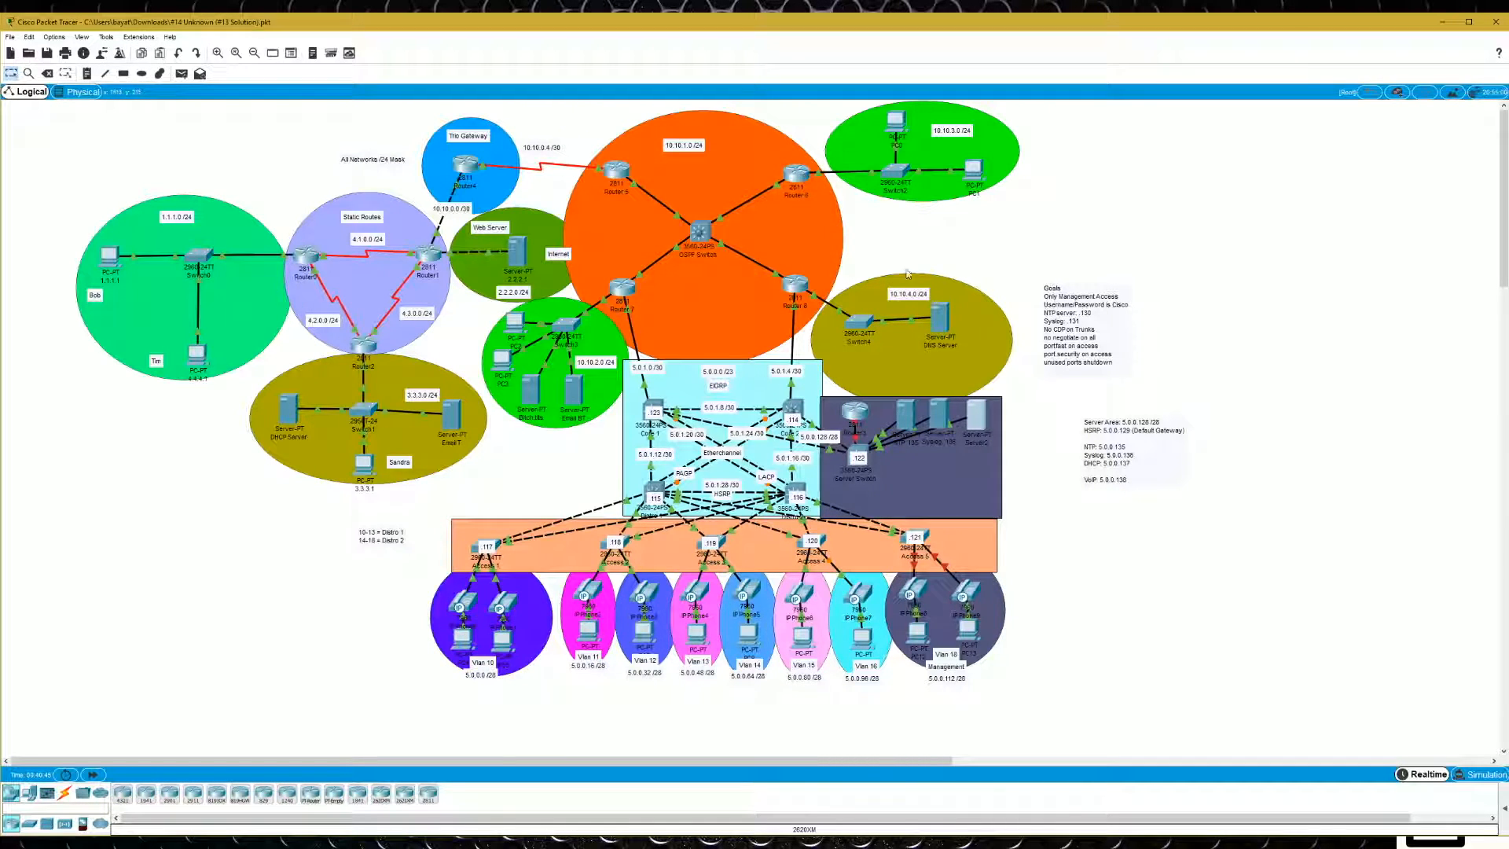
- Change Server2's display name to "TFTP .137" and close its window
left_click(978, 411)
left_click(821, 232)
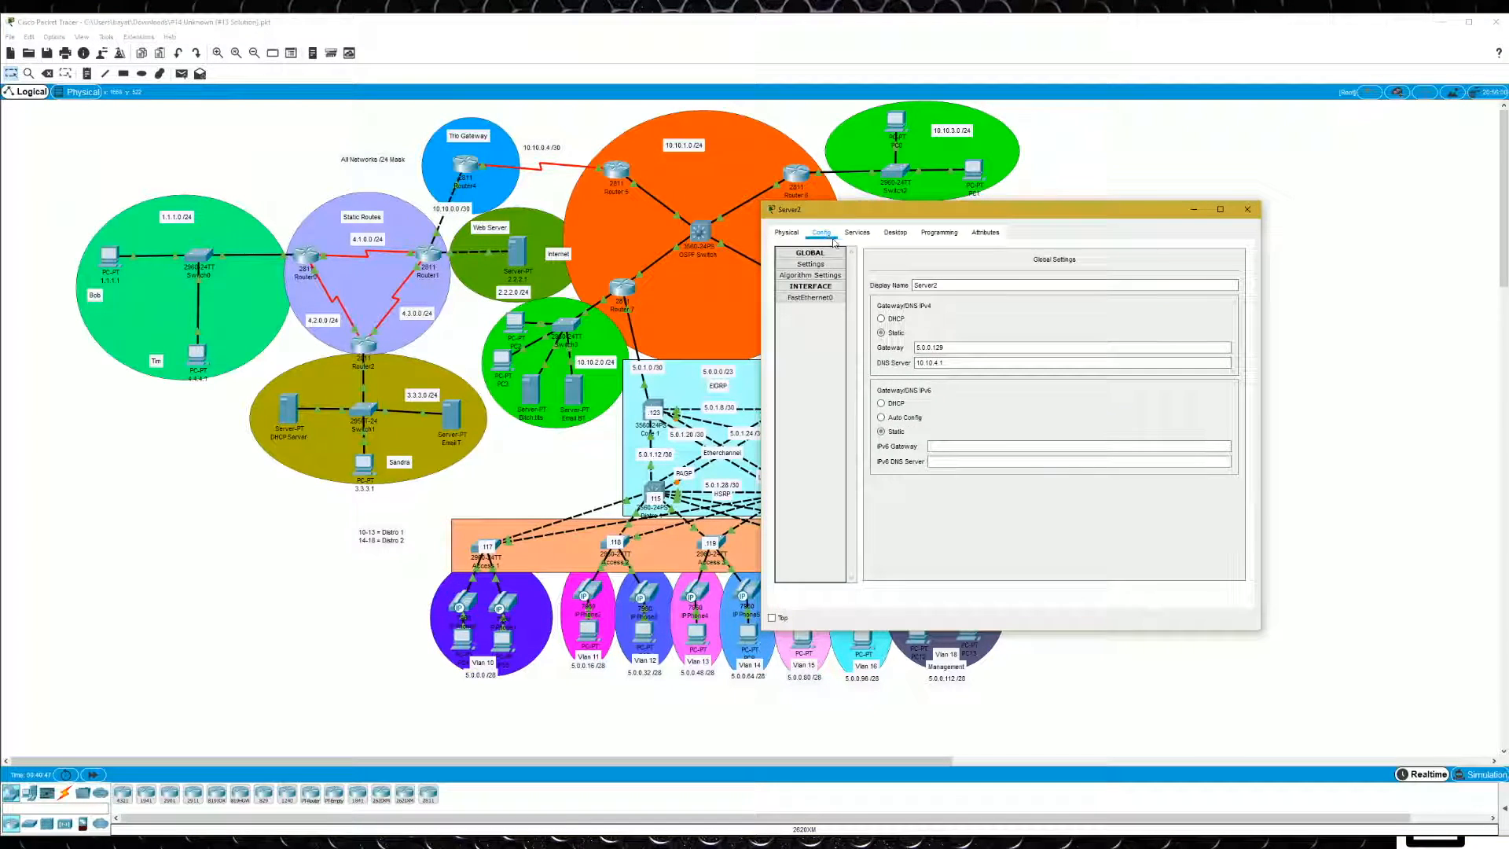
left_click_drag(946, 284, 885, 292)
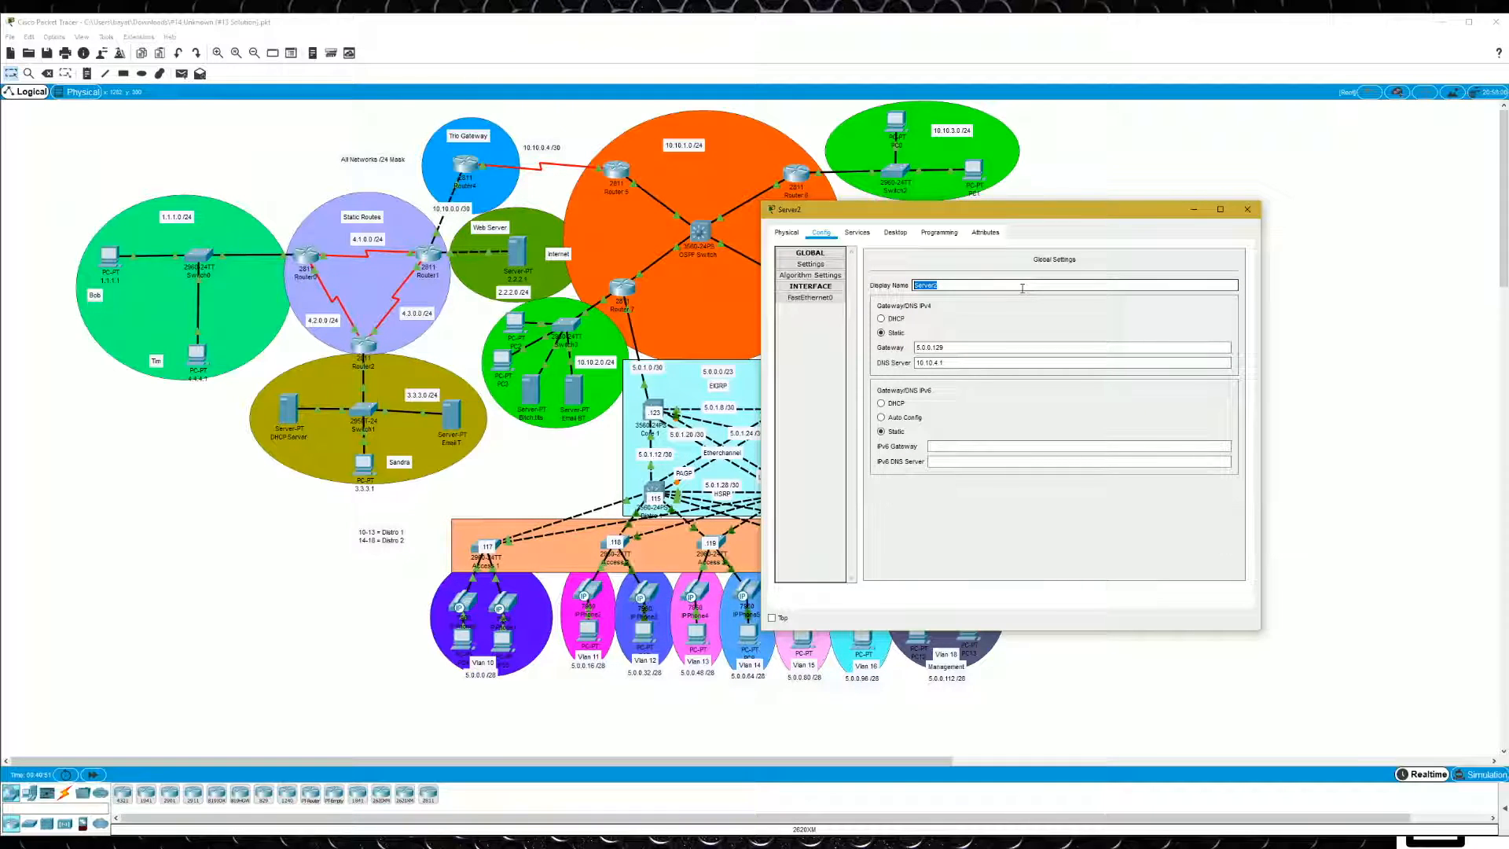
type("TFTP")
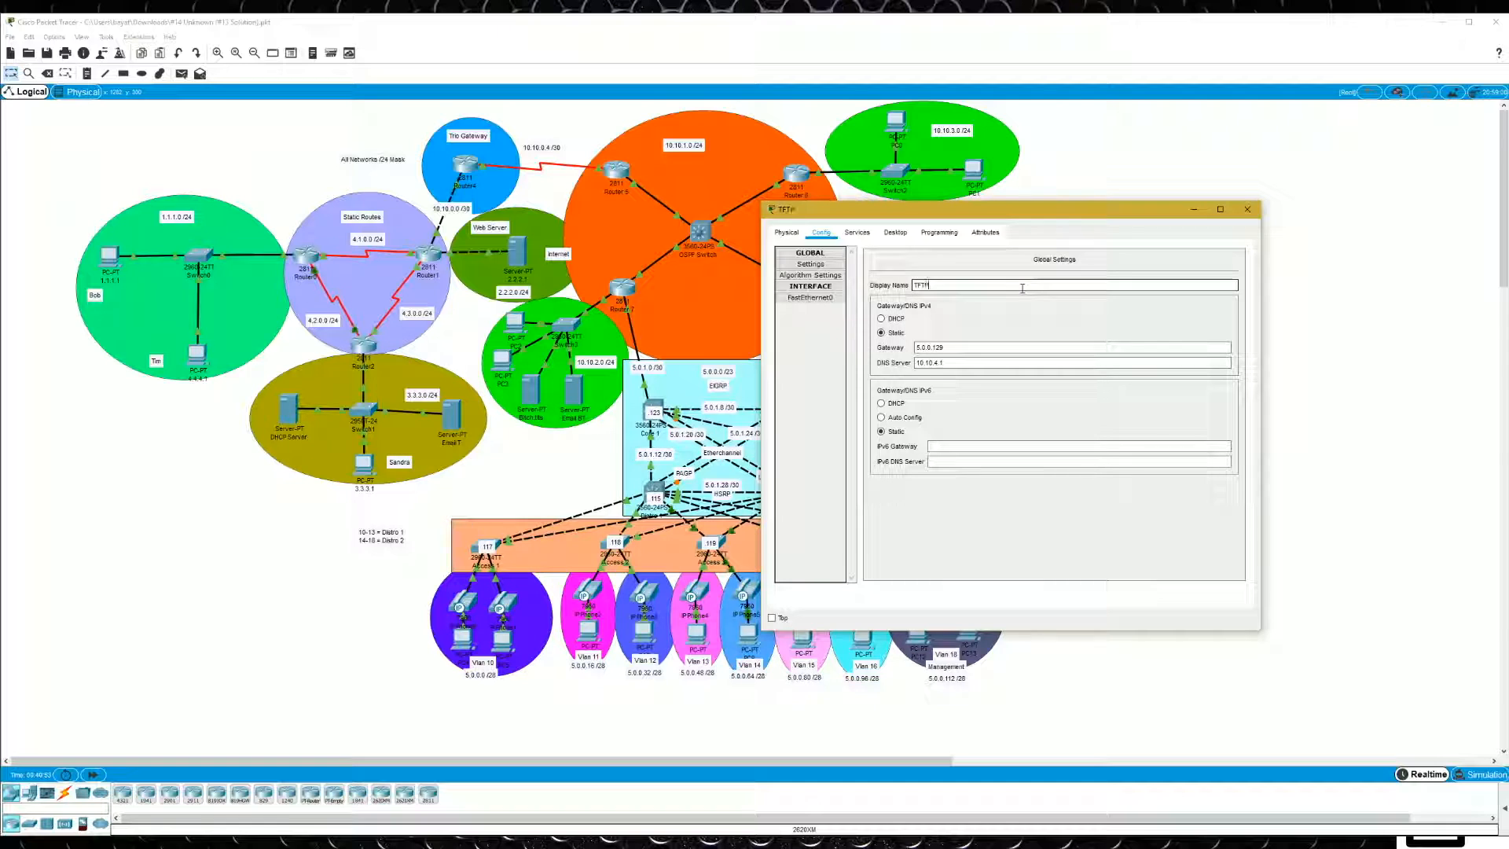
type(" .137")
left_click(1247, 209)
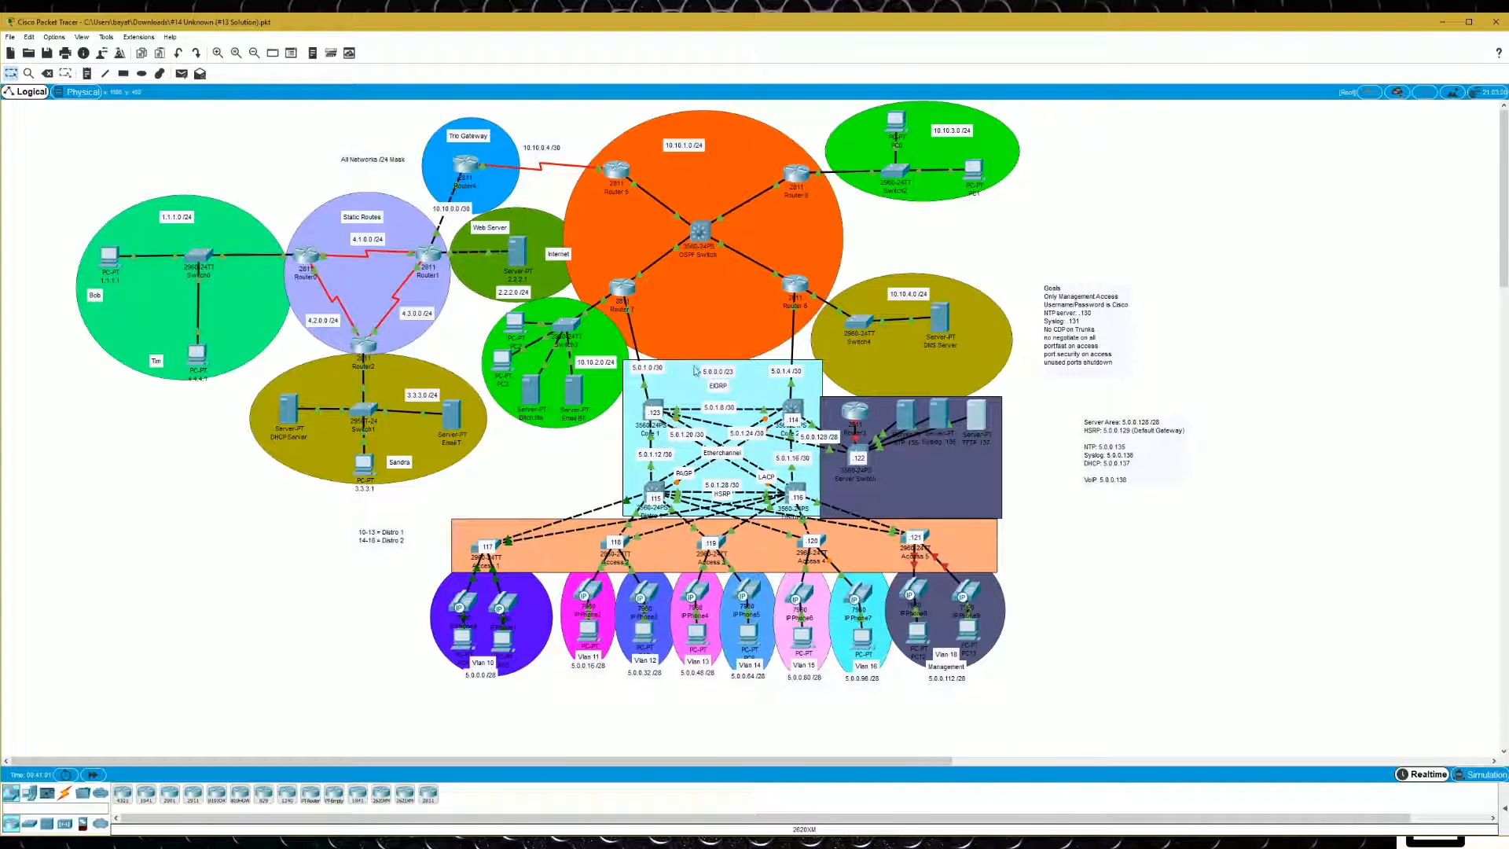
- Open Core 1's command line and leave global configuration mode
left_click(657, 408)
left_click_drag(355, 188, 346, 132)
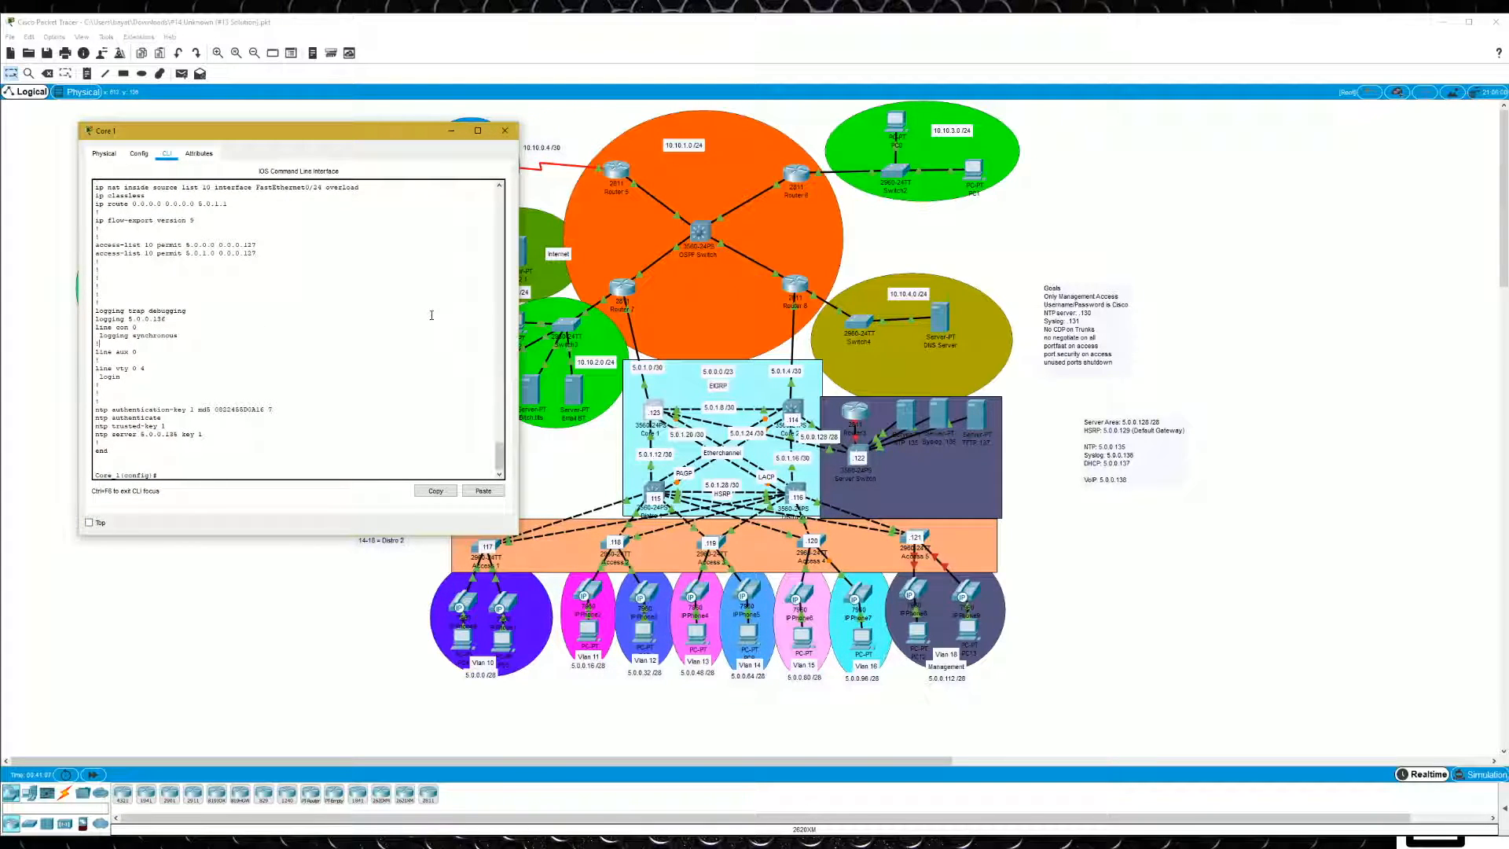
type("exit")
key("Return")
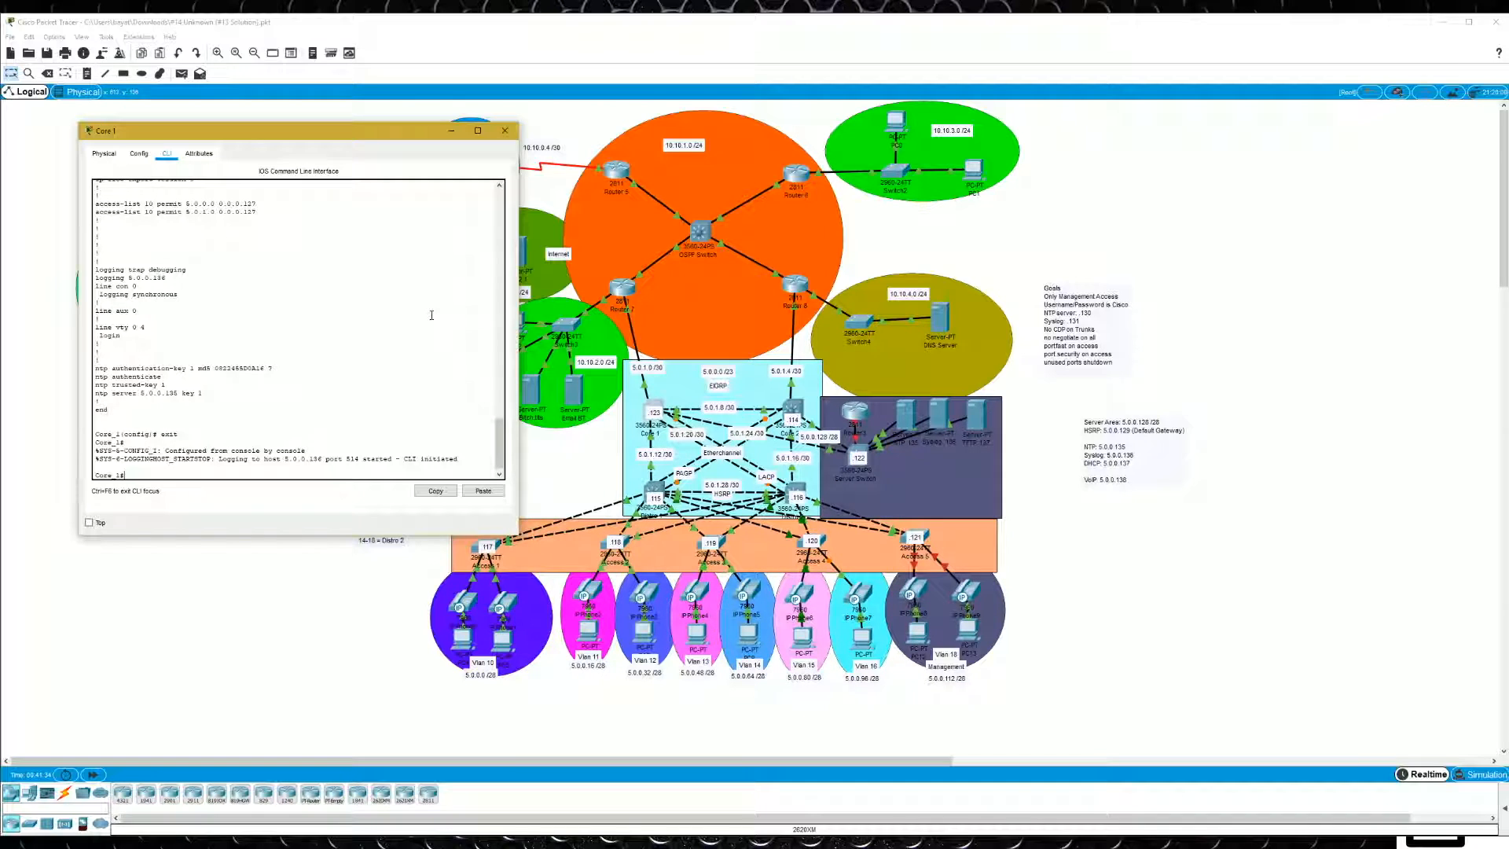
- List the available copy sources and the contents of flash on Core 1
type("cop")
key("Tab")
type("?")
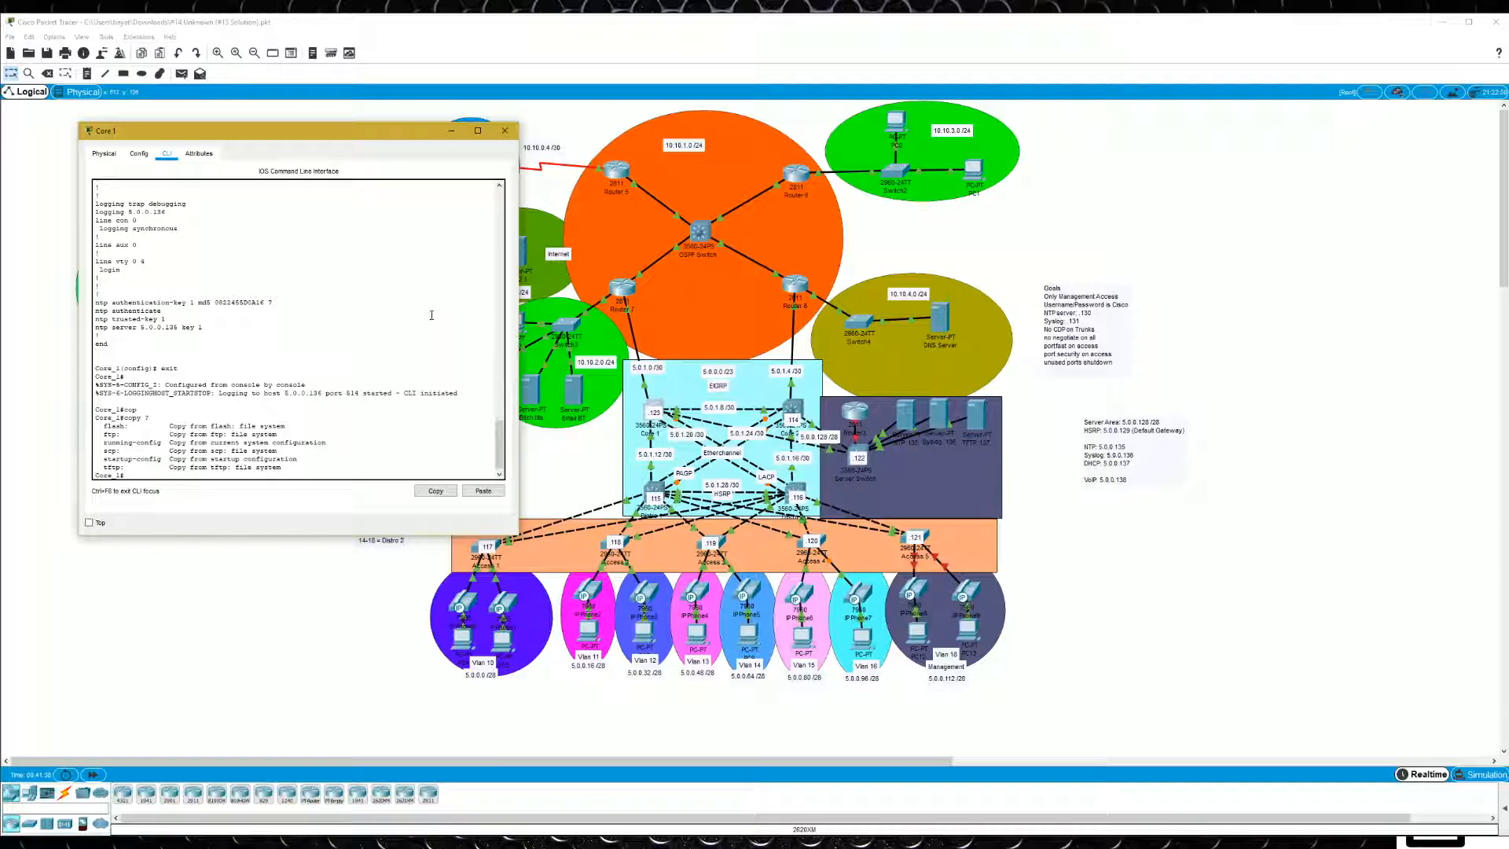
type("dir")
key("Tab")
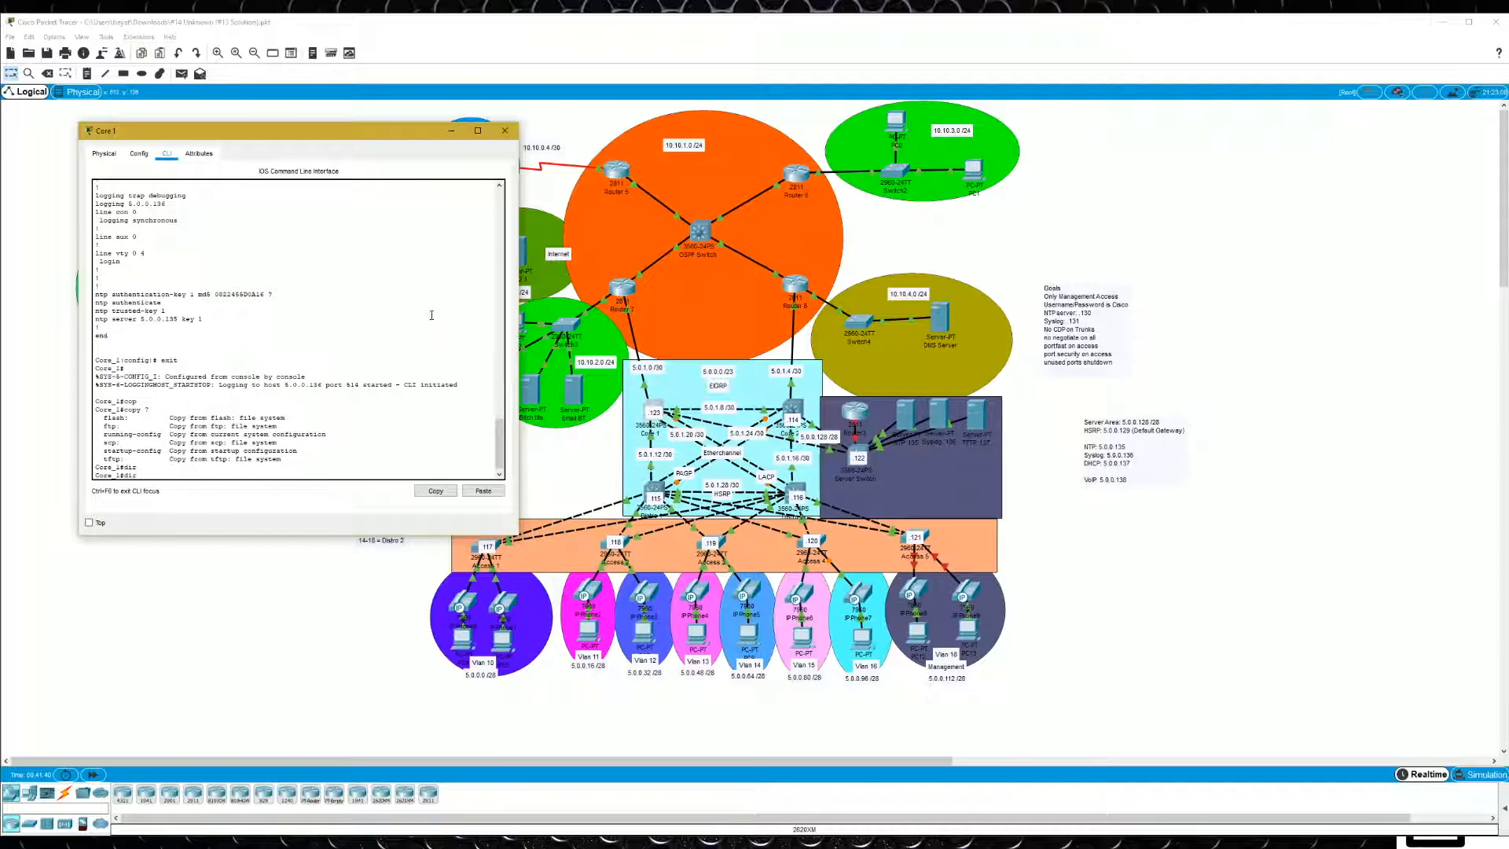
type("fl")
key("Tab")
key("Return")
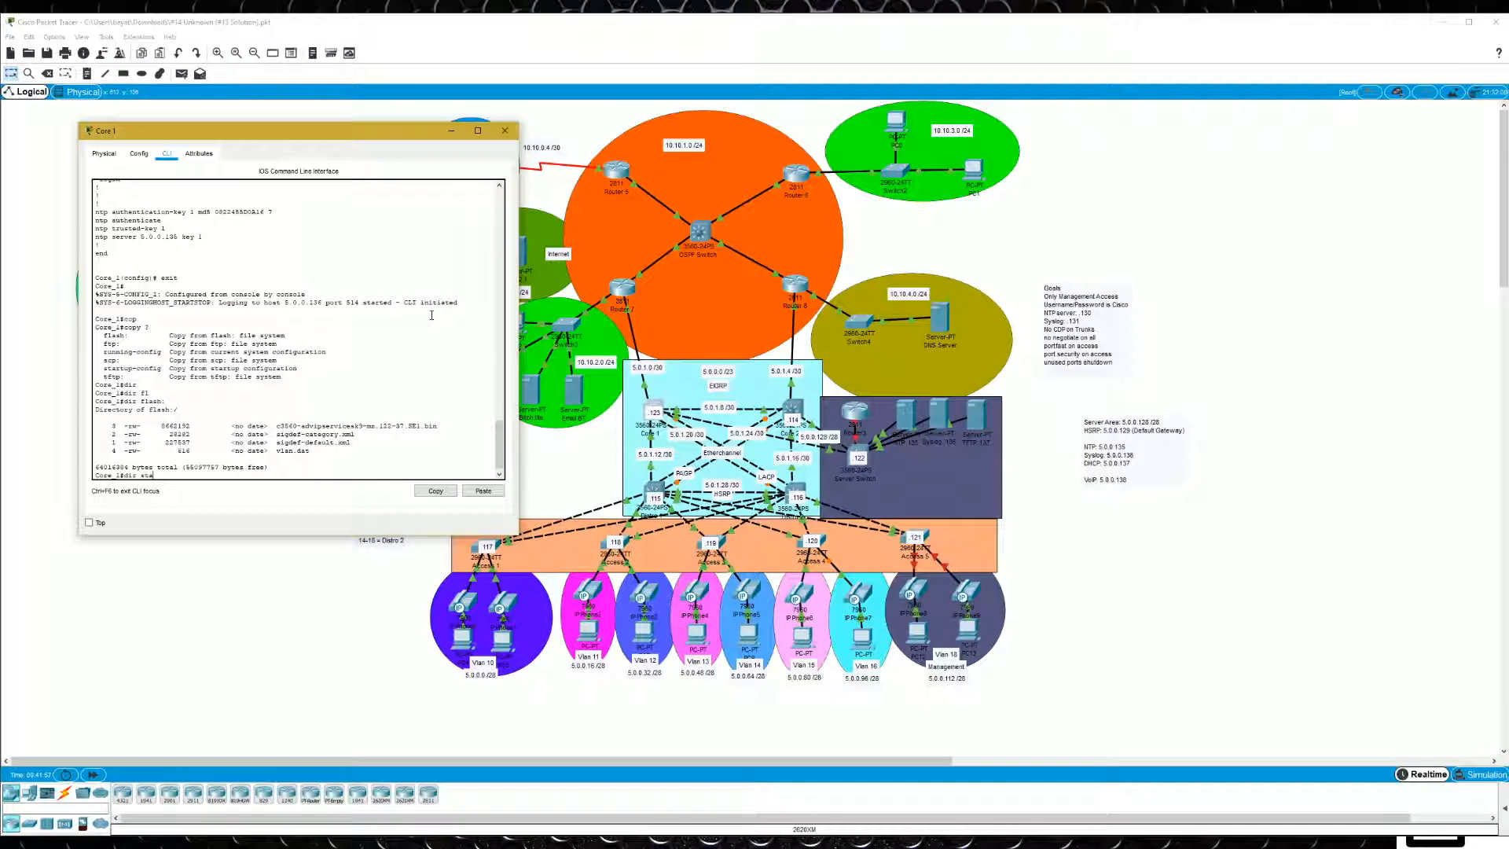
- Try to list all directories on Core 1 with "dir /all" and "dir all"
type("sta")
key("Tab")
key("BackSpace")
type("/all")
key("Return")
type("dir all")
key("Return")
- Show the dir command's options and list the contents of nvram on Core 1
type("dir ?nv")
key("Tab")
key("Return")
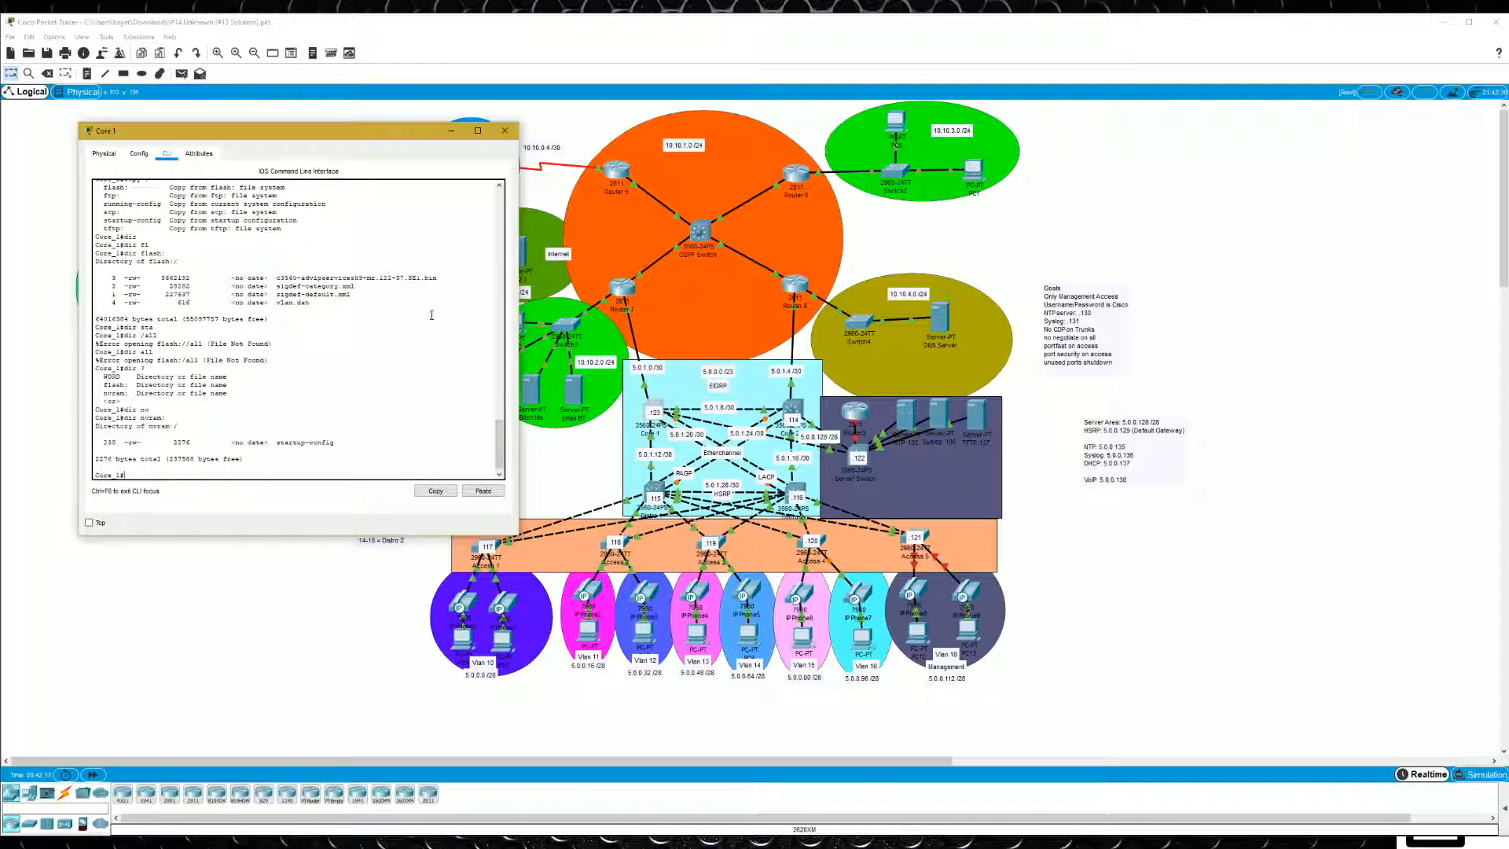
type("copy nv")
key("Tab")
type("ram")
key("Tab")
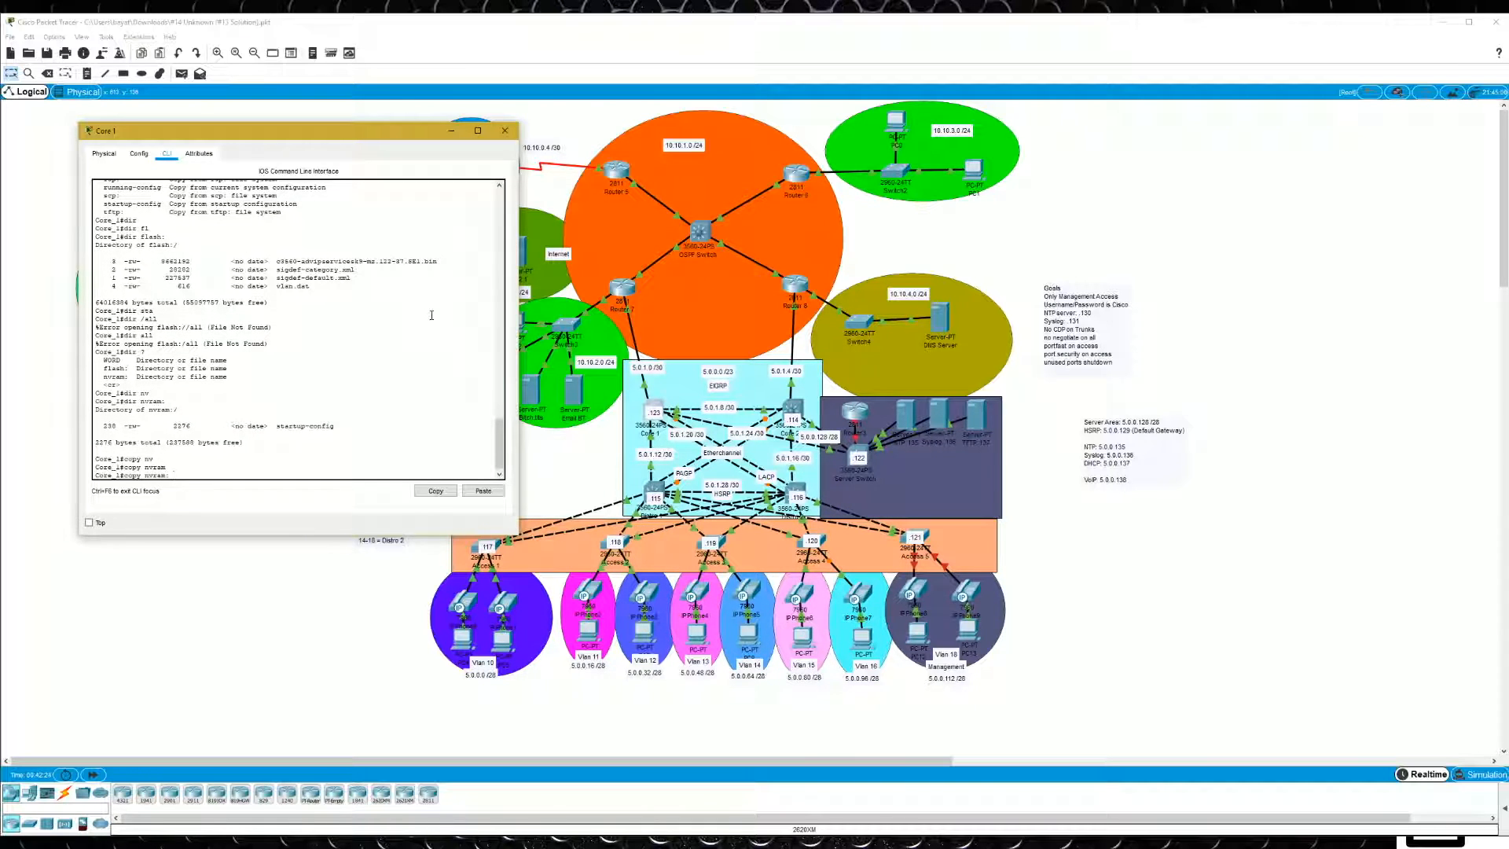
key("BackSpace")
key("BackSpace")
key("BackSpace")
key("BackSpace")
key("BackSpace")
key("BackSpace")
- Copy Core 1's startup-config to the TFTP server at 5.0.0.137 under the default filename Core_1-config
type("?")
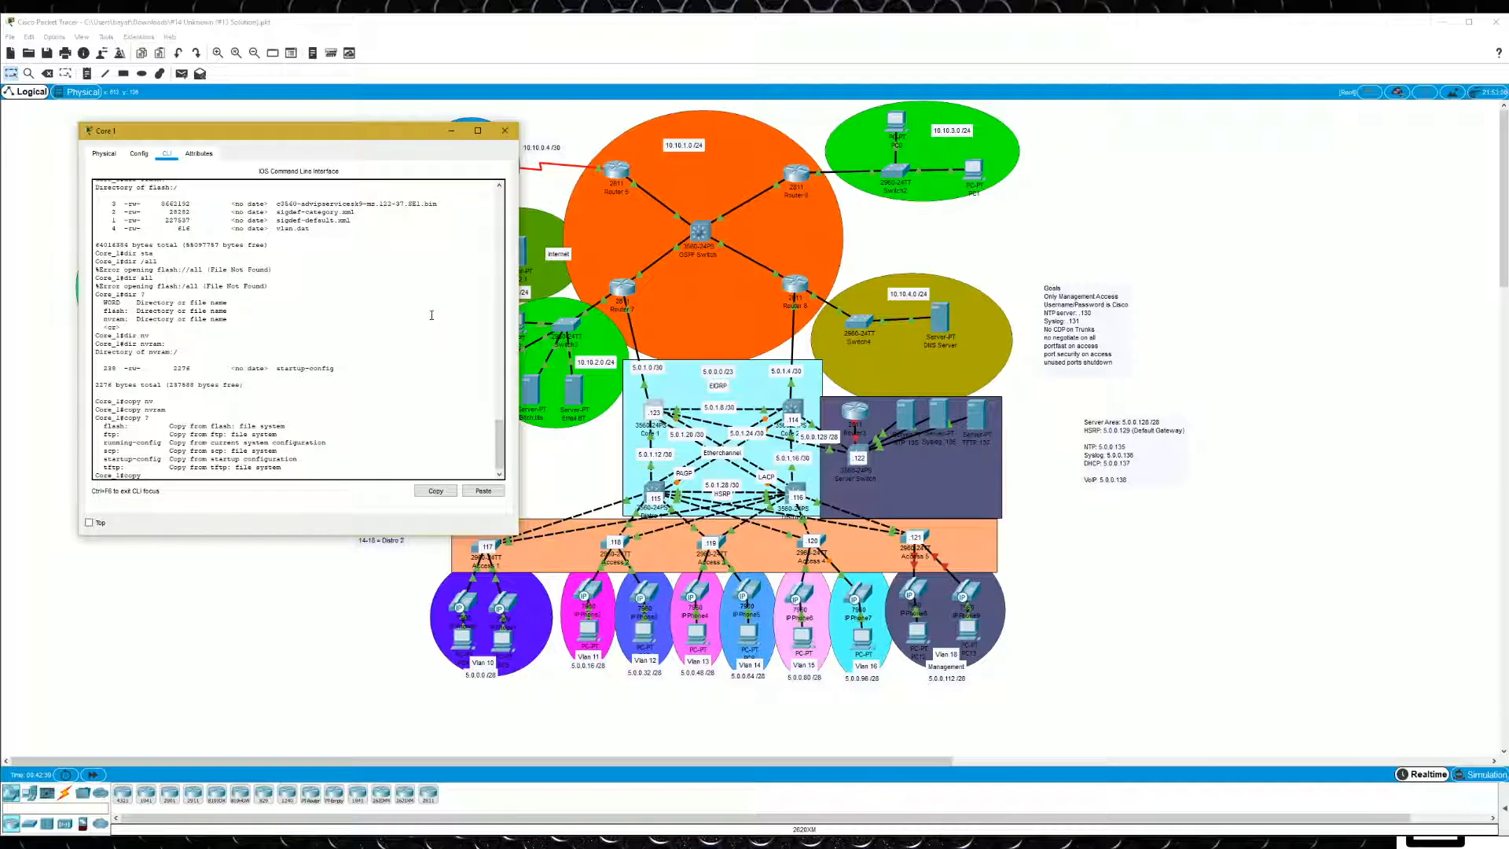
type("tar")
key("Tab")
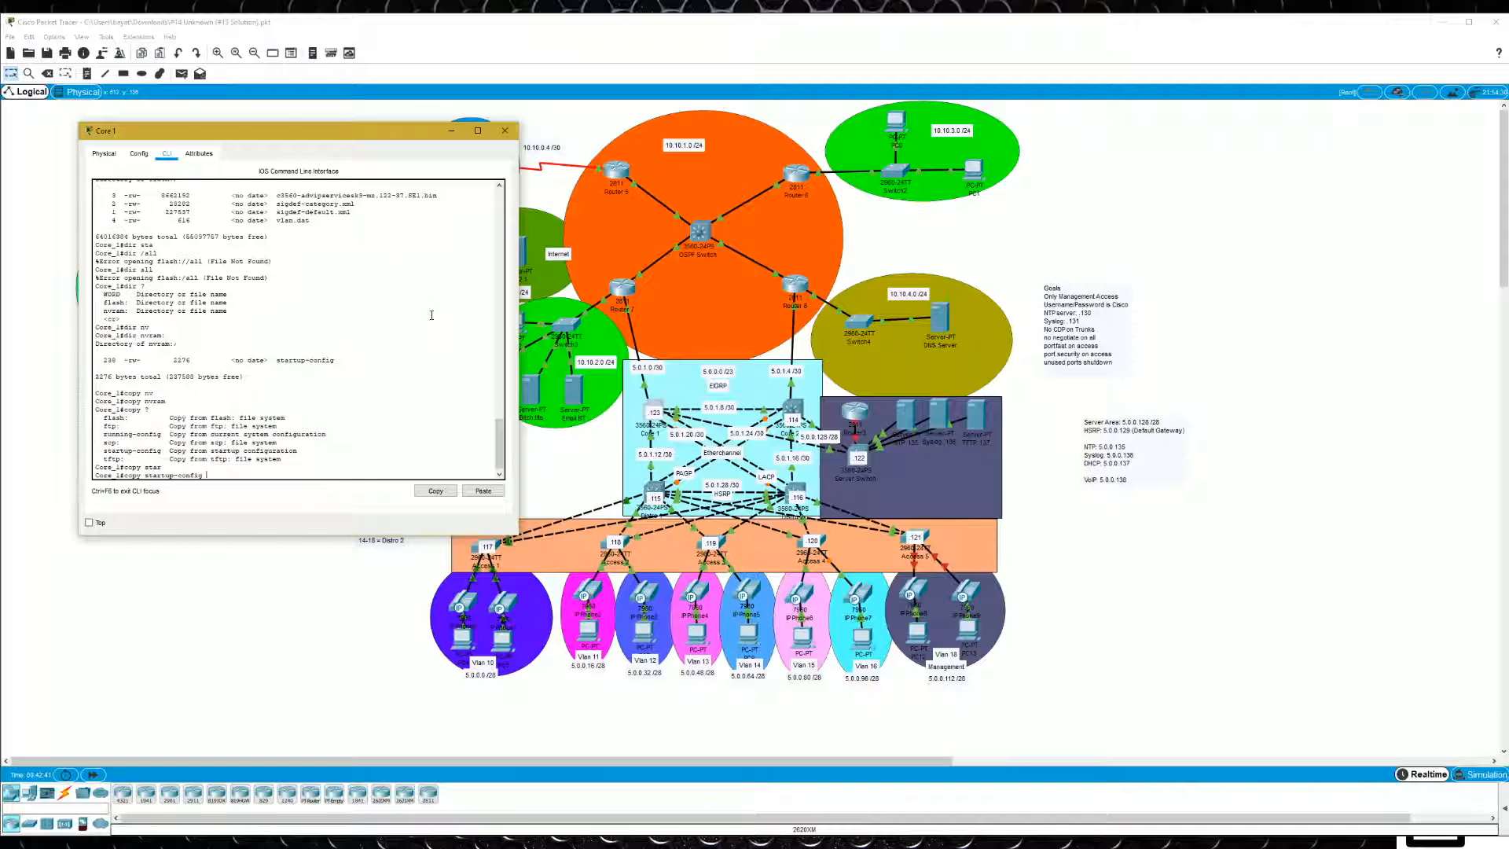
type("?")
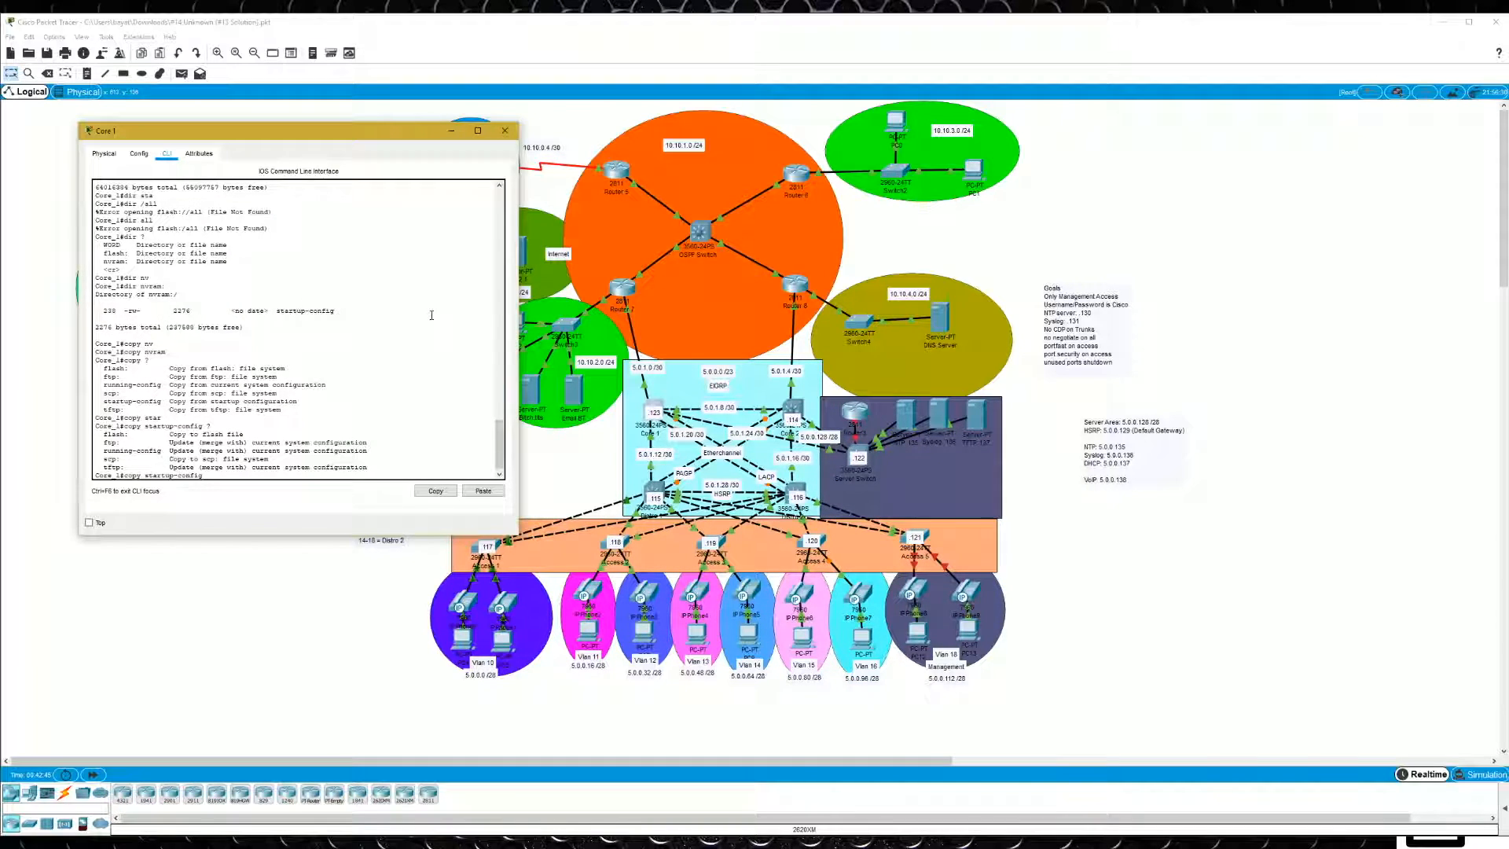
type(" tf")
key("Tab")
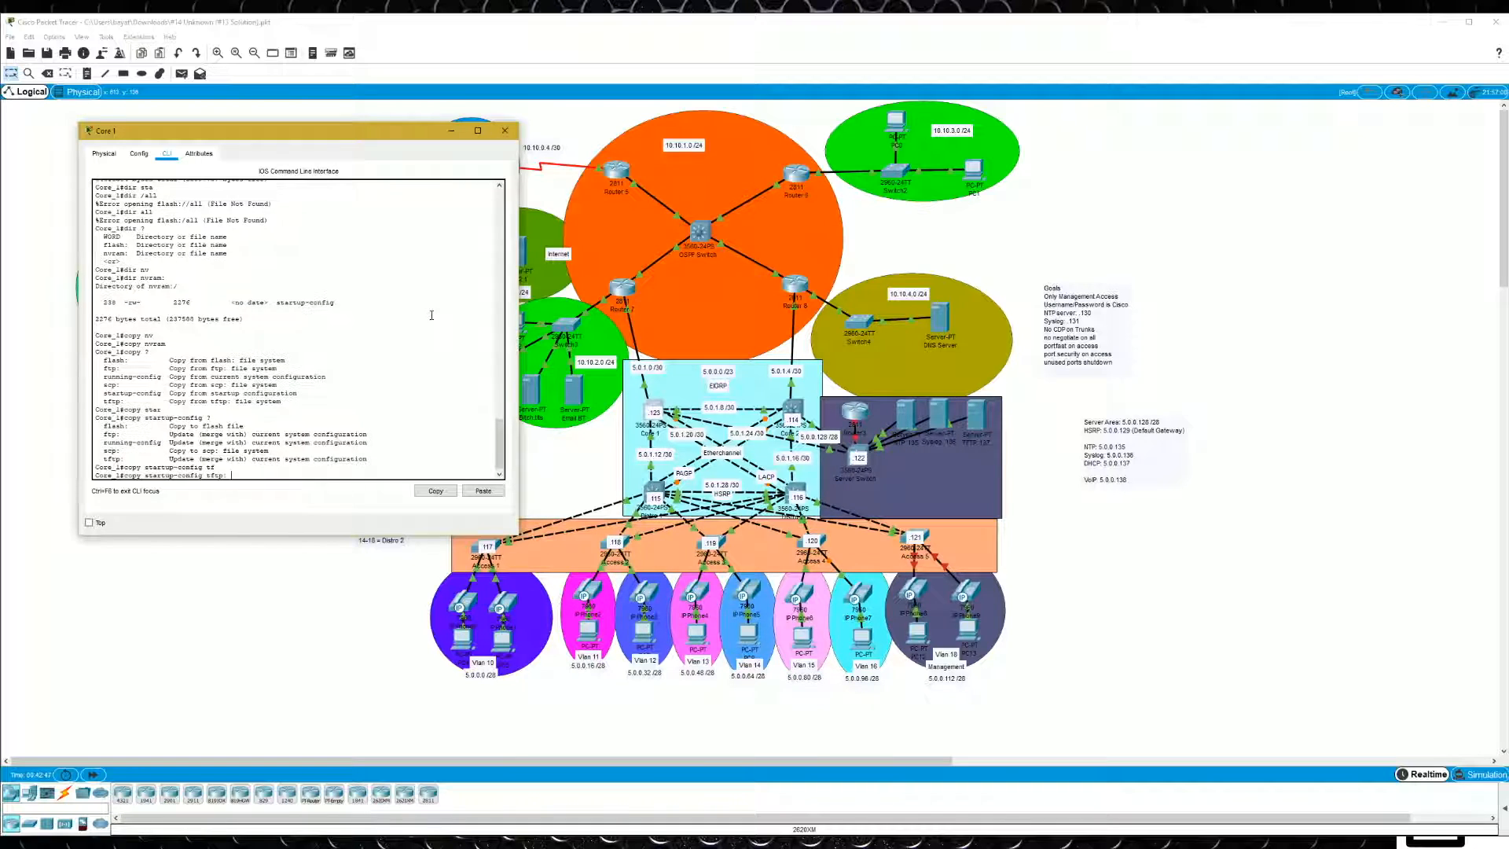
type("?")
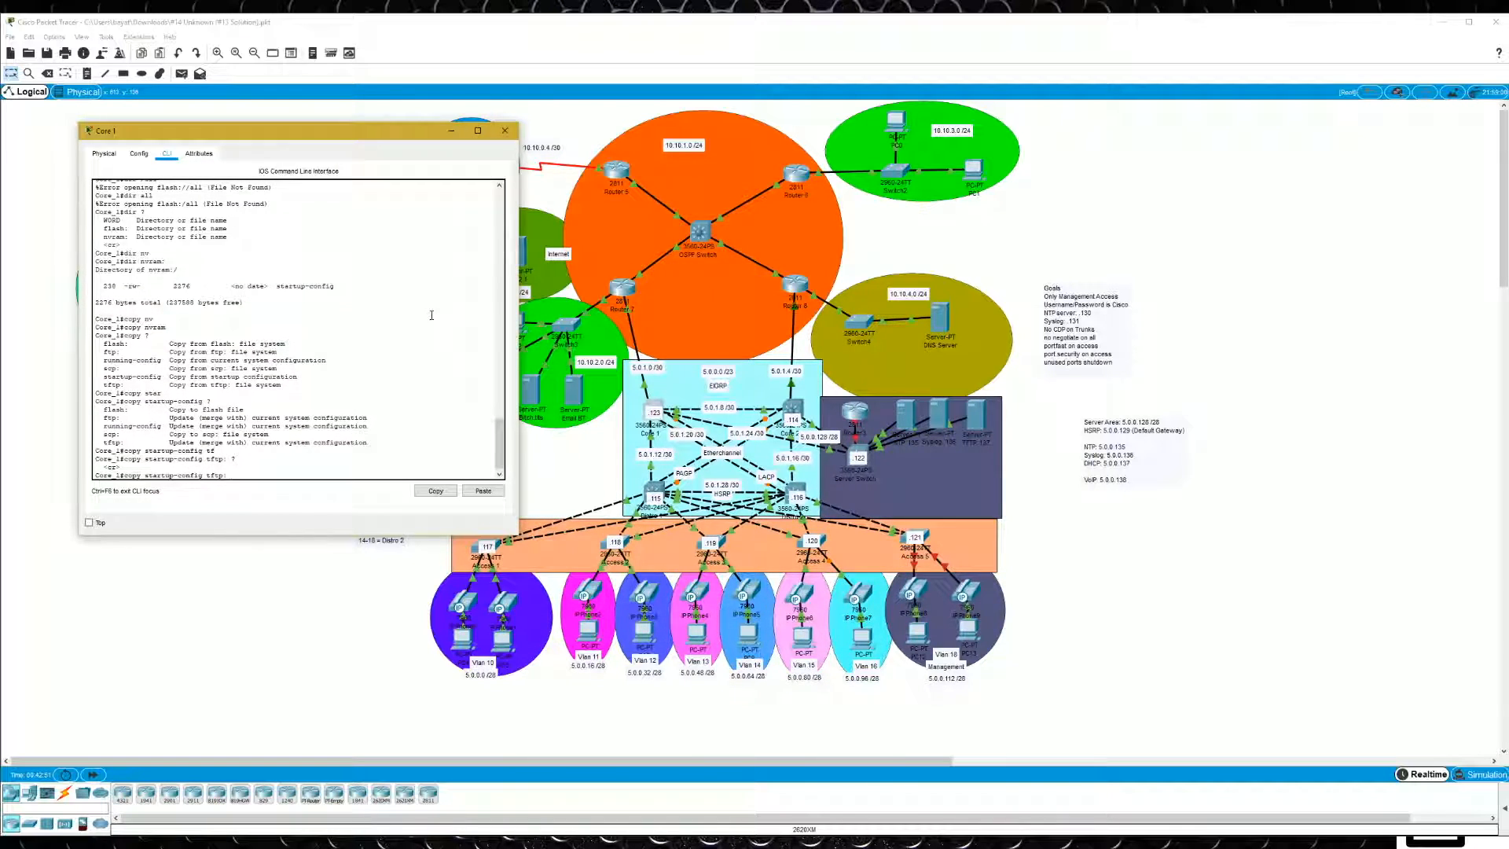
key("Return")
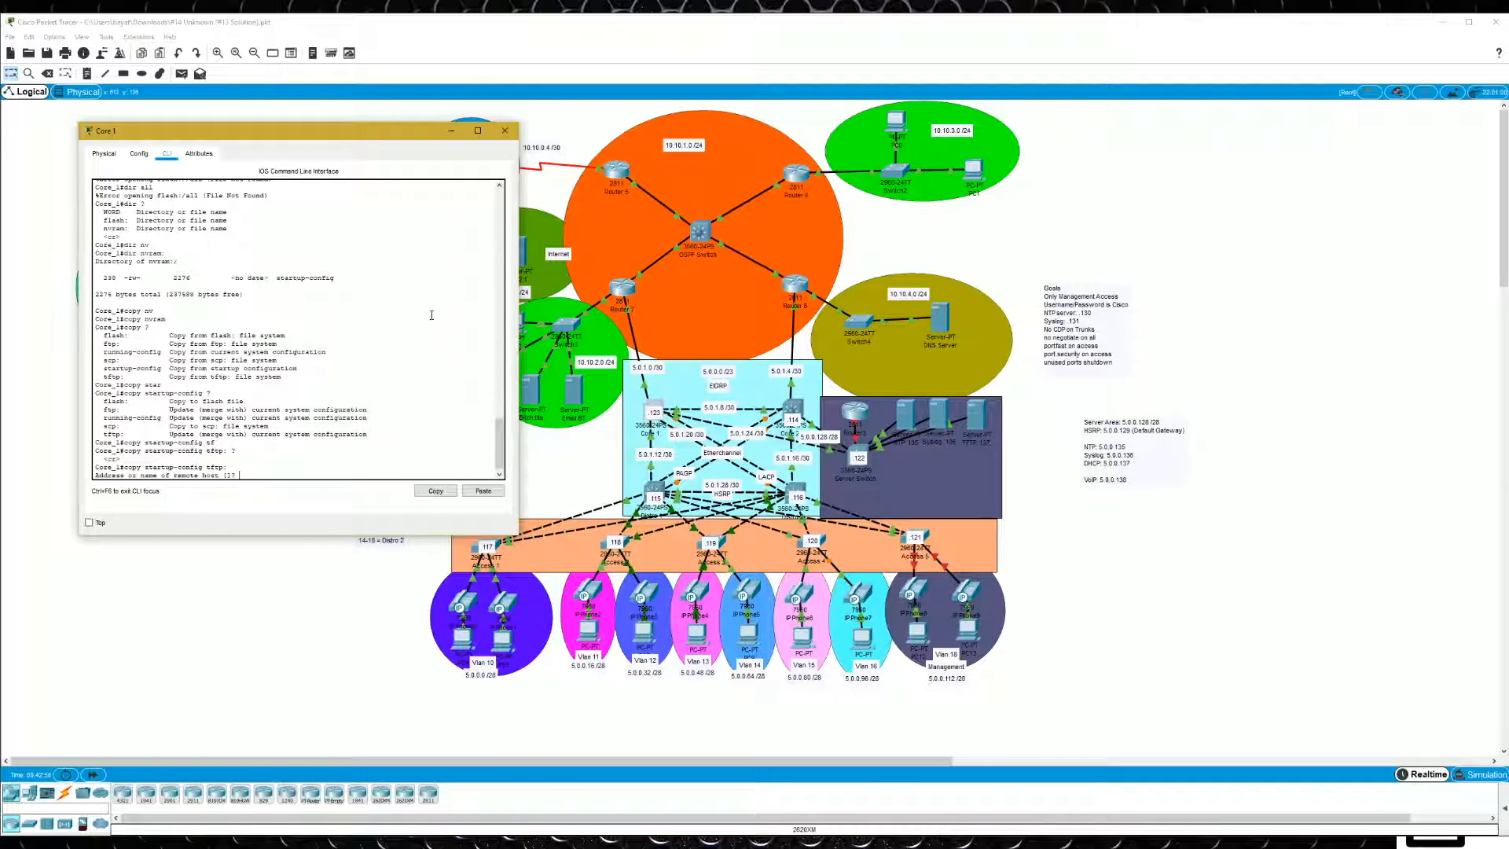
type("5.0.0.137")
key("Return")
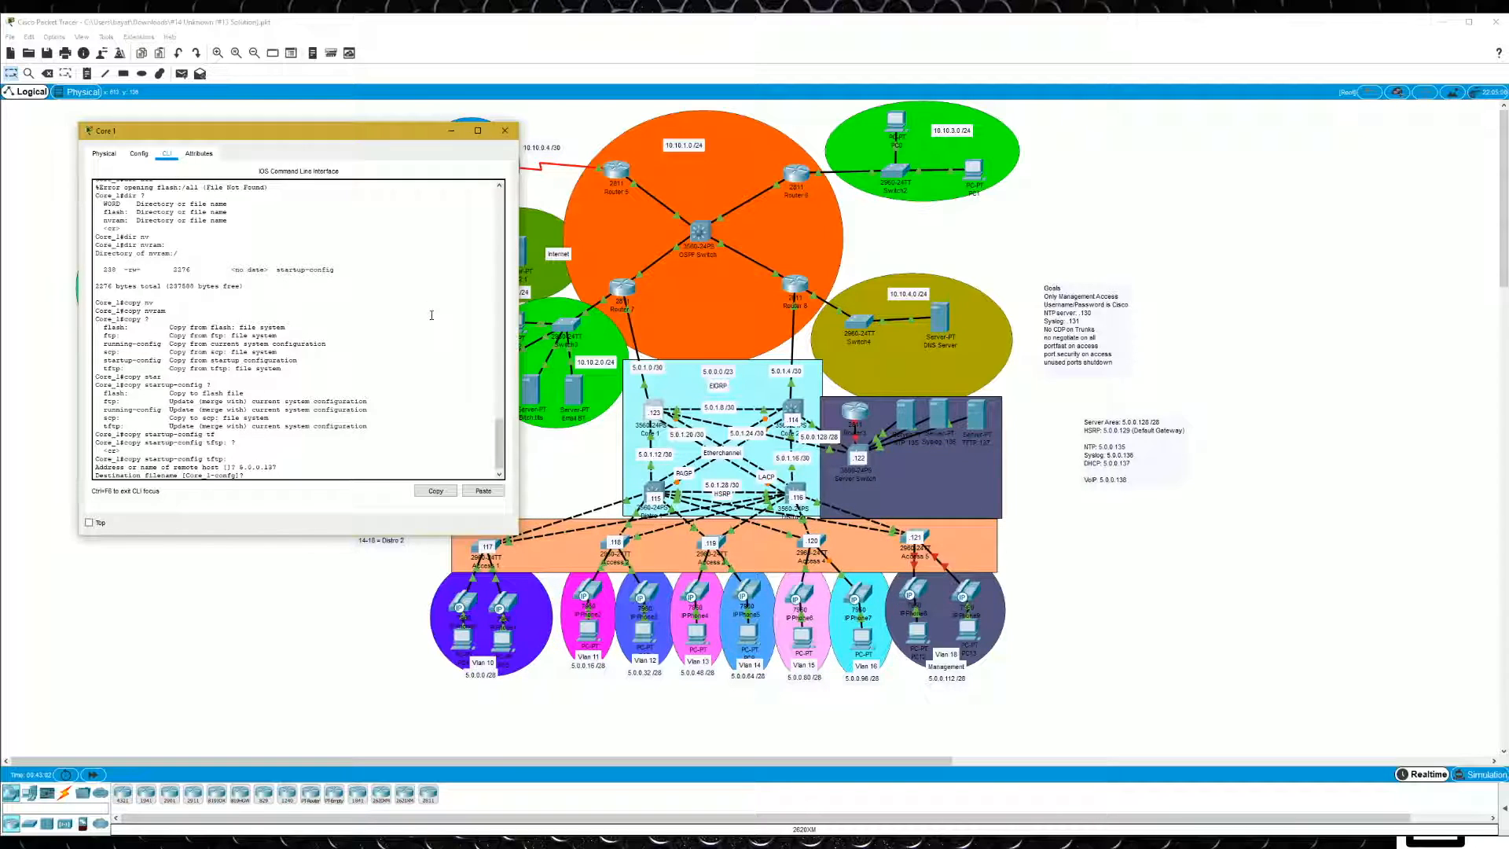
key("Return")
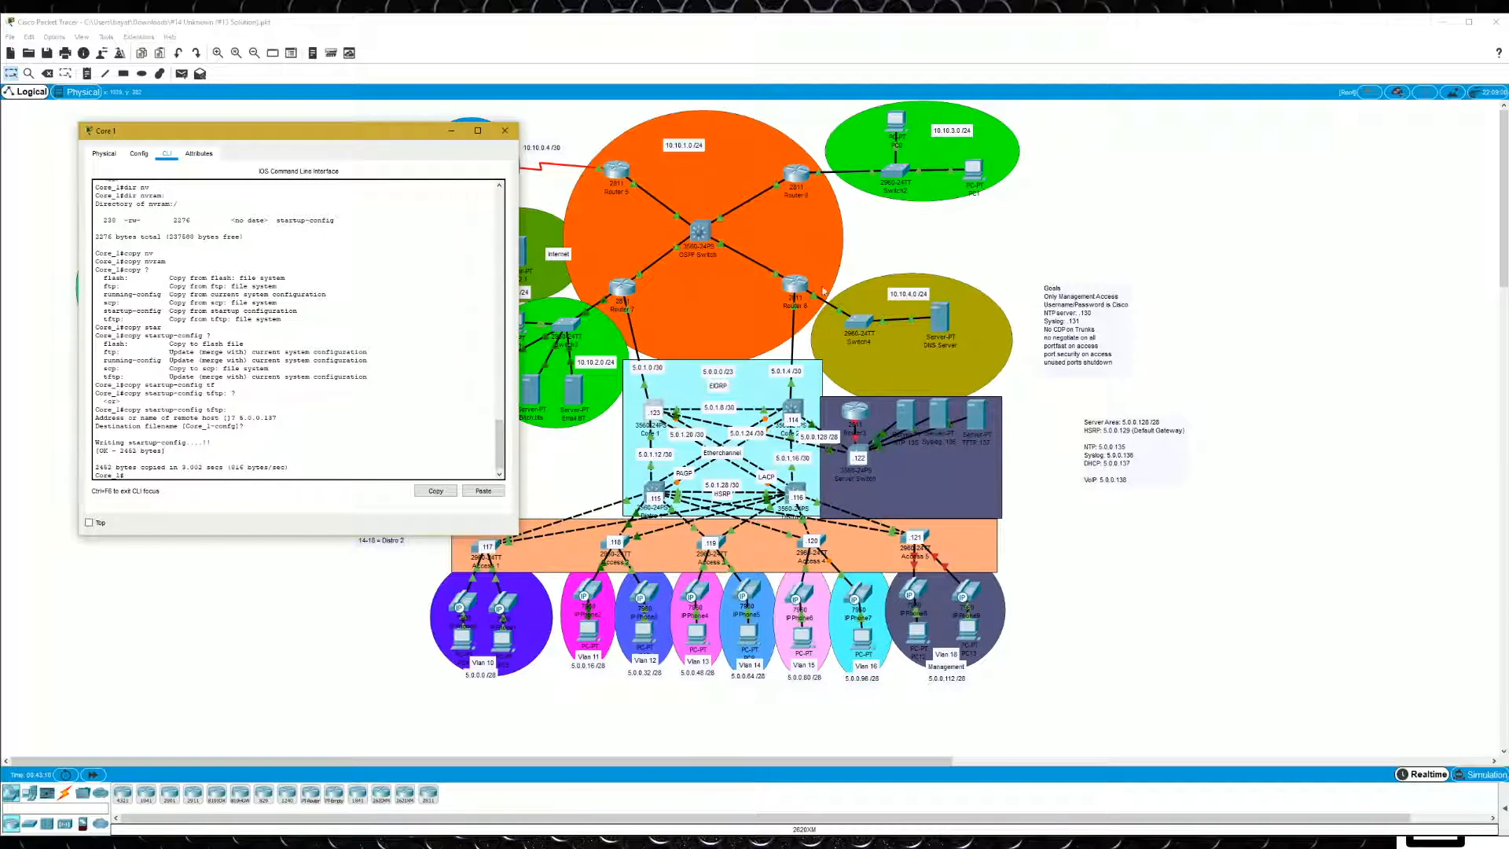
- Check the TFTP .137 server's file list for the Core 1 configuration backup
left_click(972, 422)
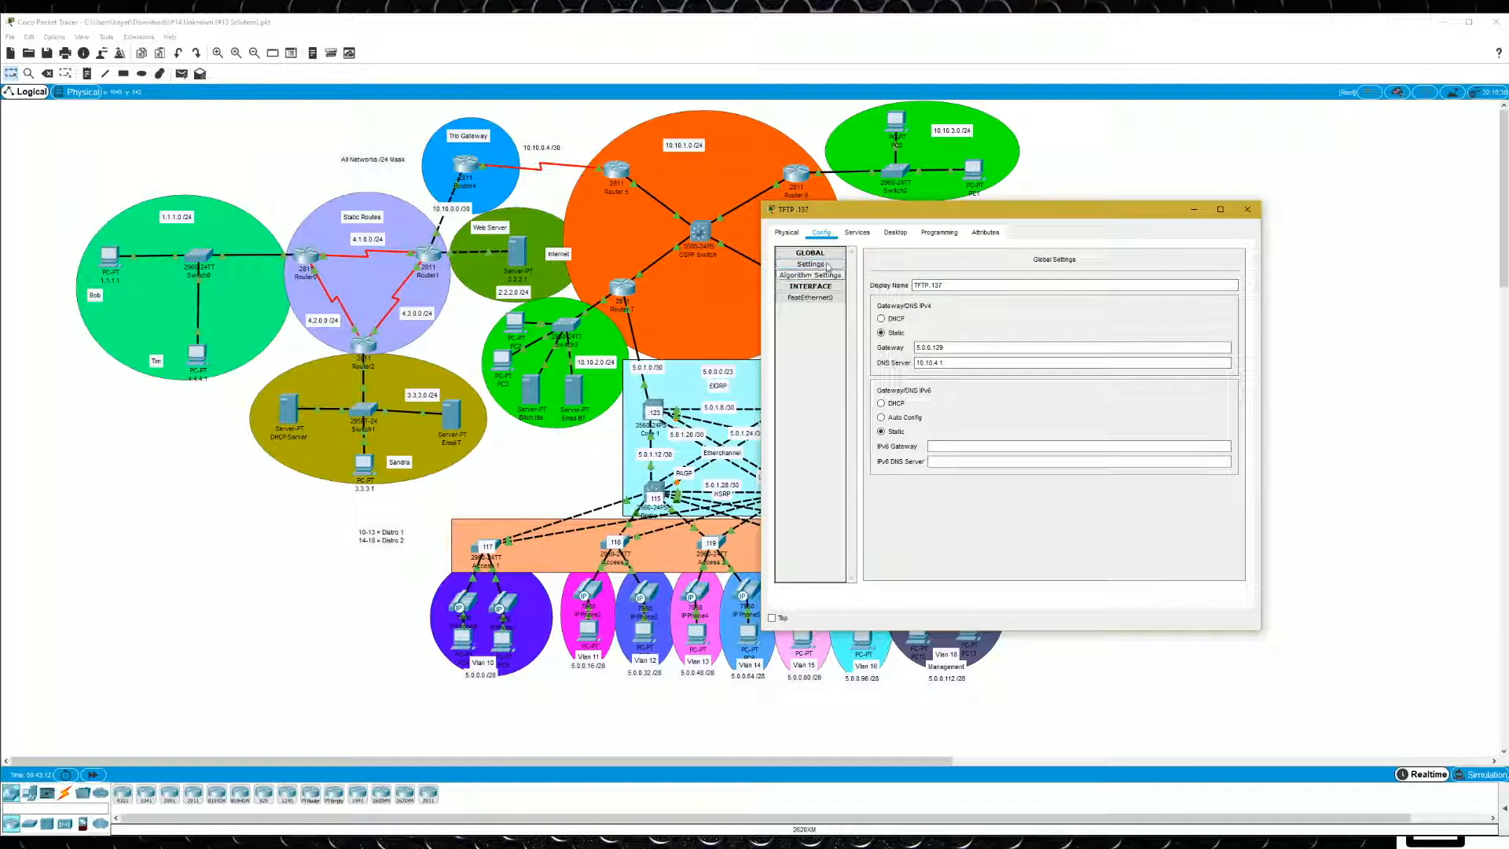
left_click(857, 232)
left_click(807, 297)
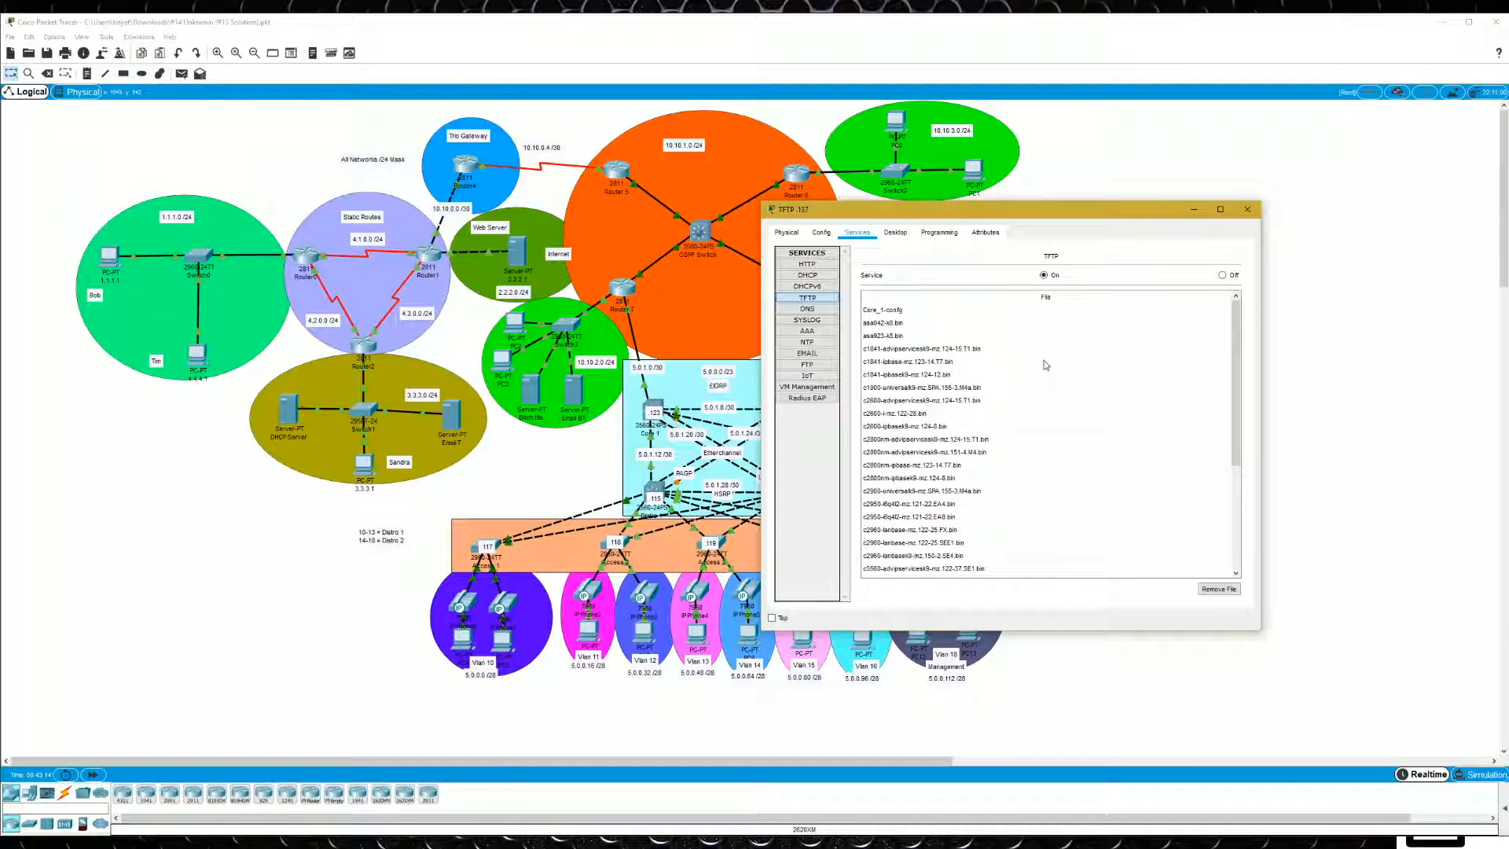
left_click(884, 312)
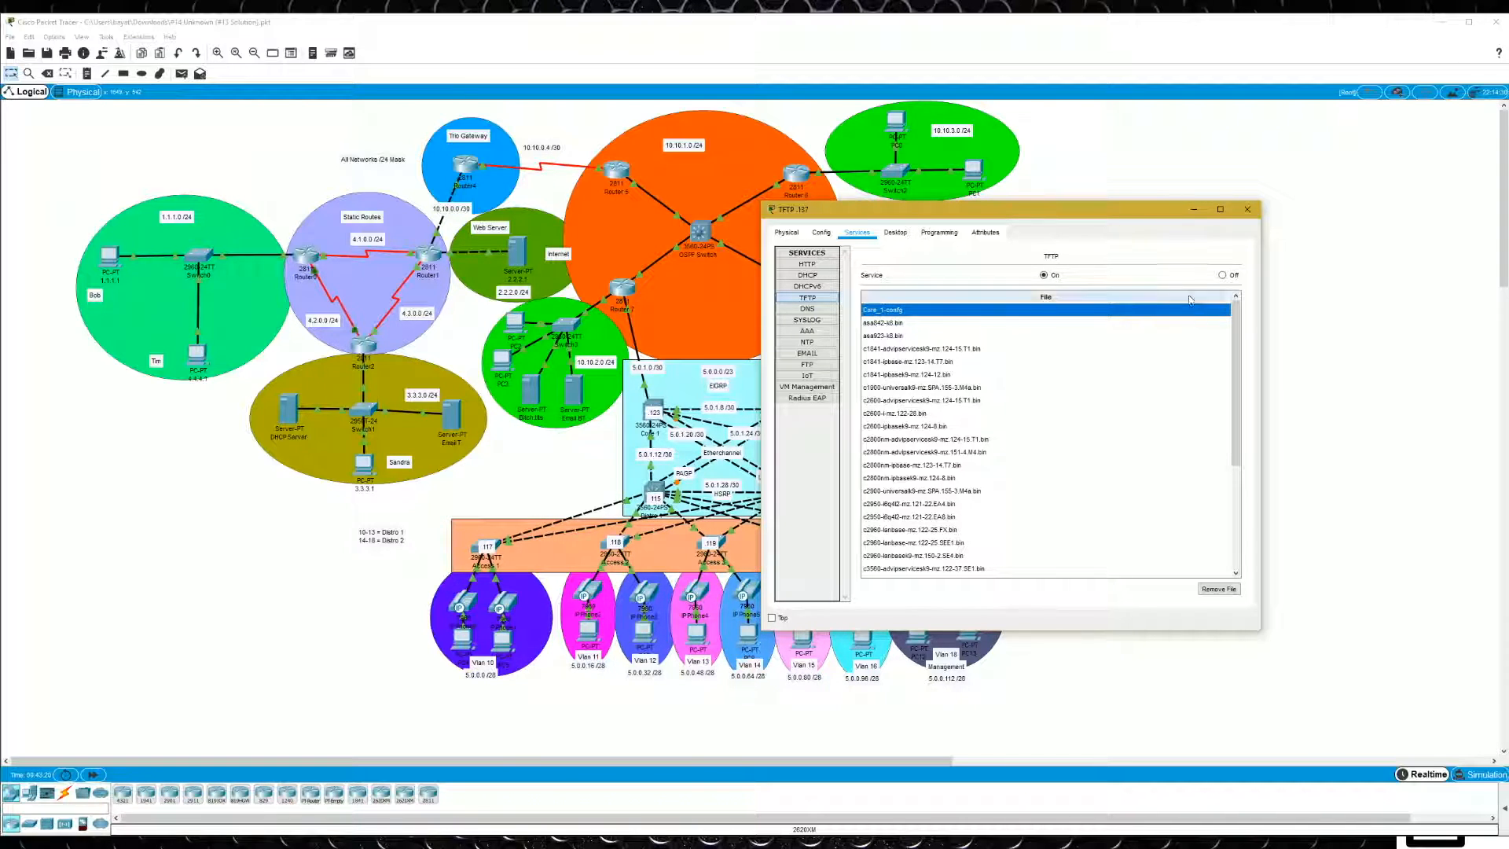
left_click(1336, 297)
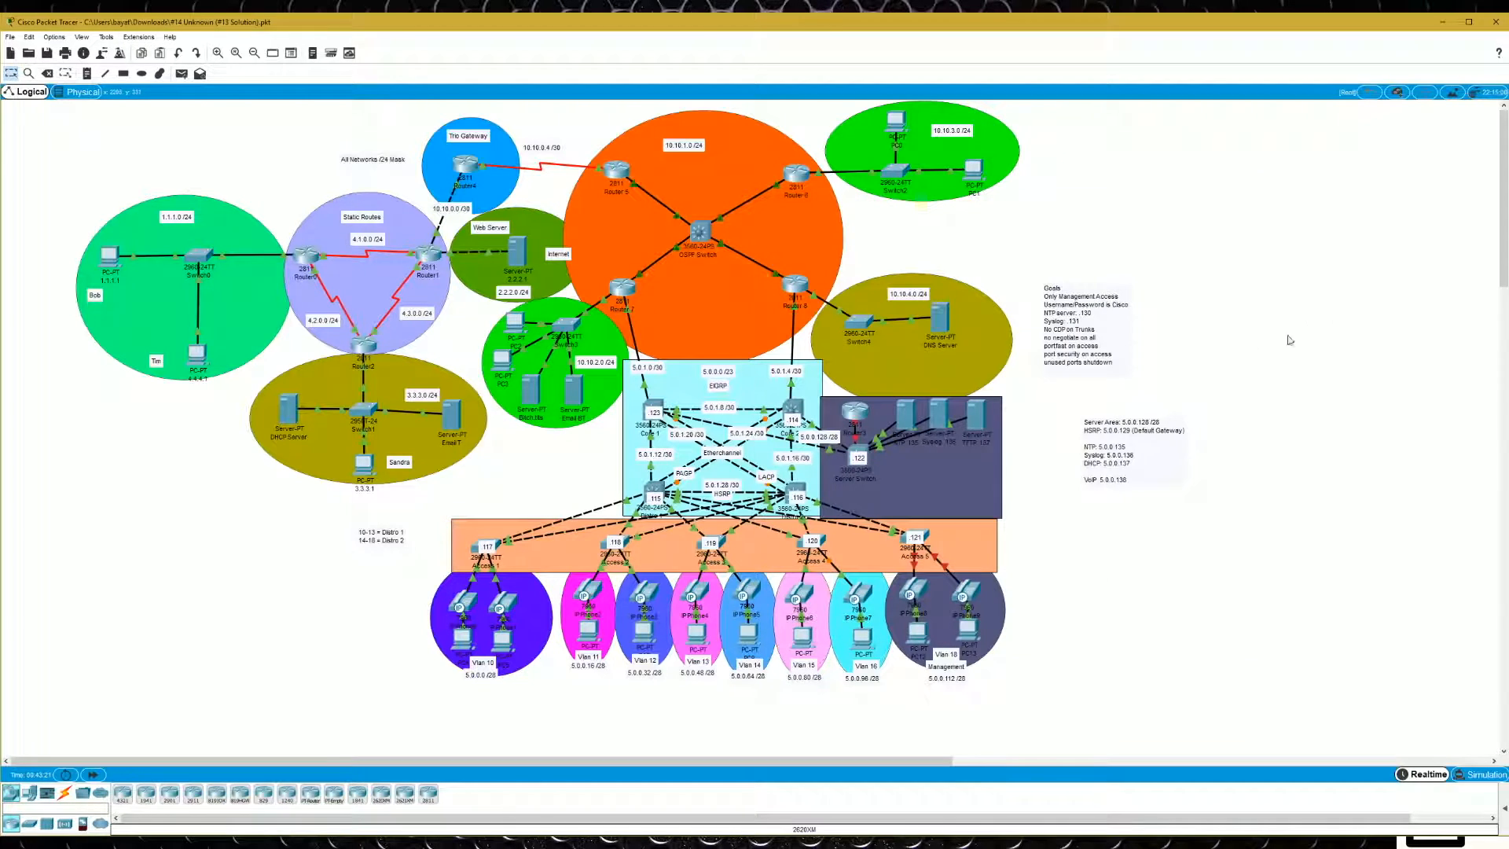
- Start a file copy from TFTP to flash on Core 1, giving 5.0.0.137 as the remote host
left_click(657, 409)
type("copy tf")
key("Tab")
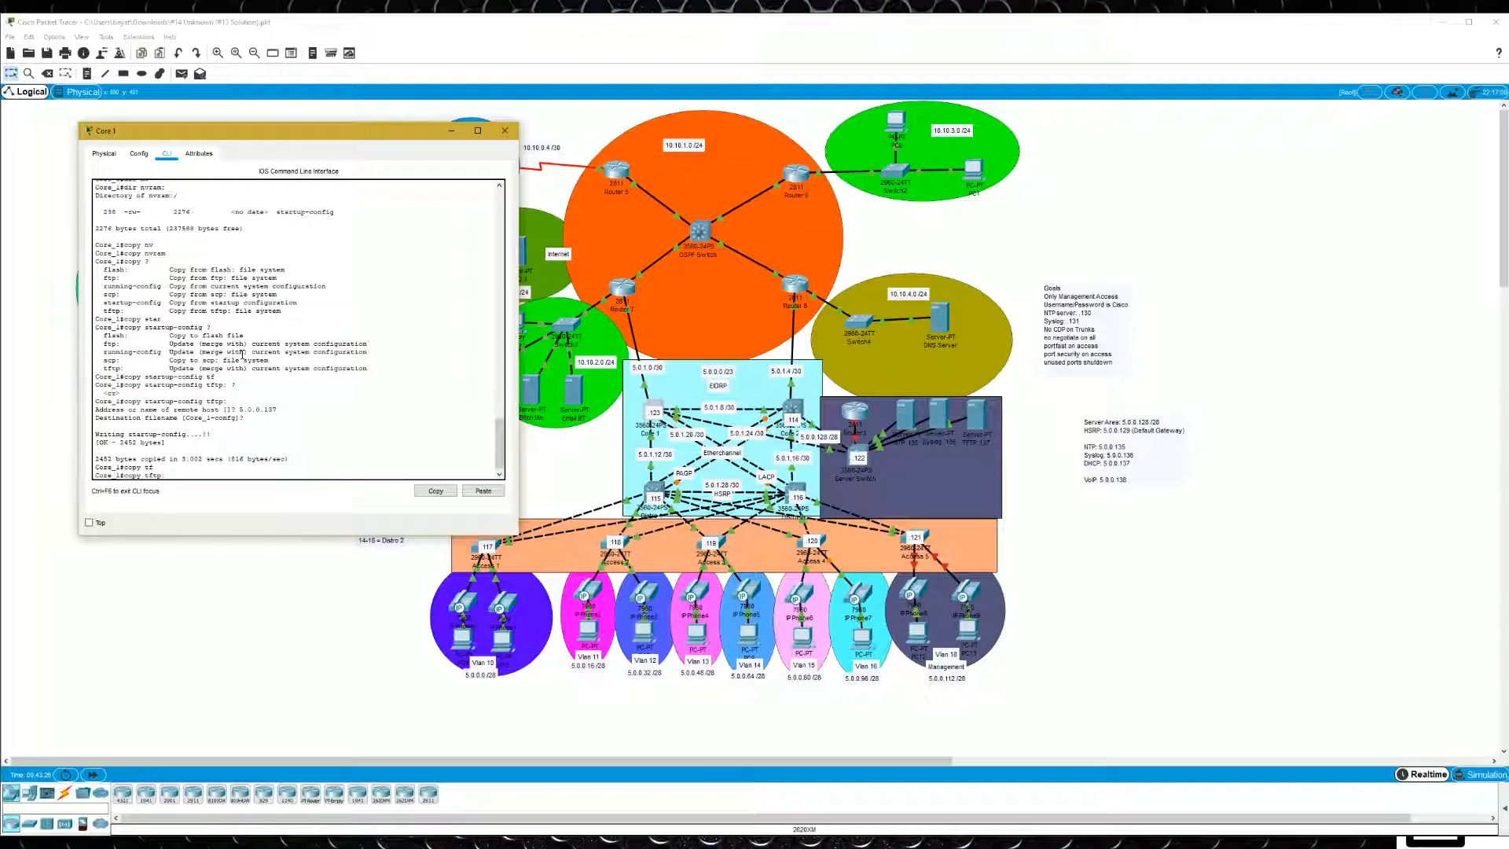
type("?fa")
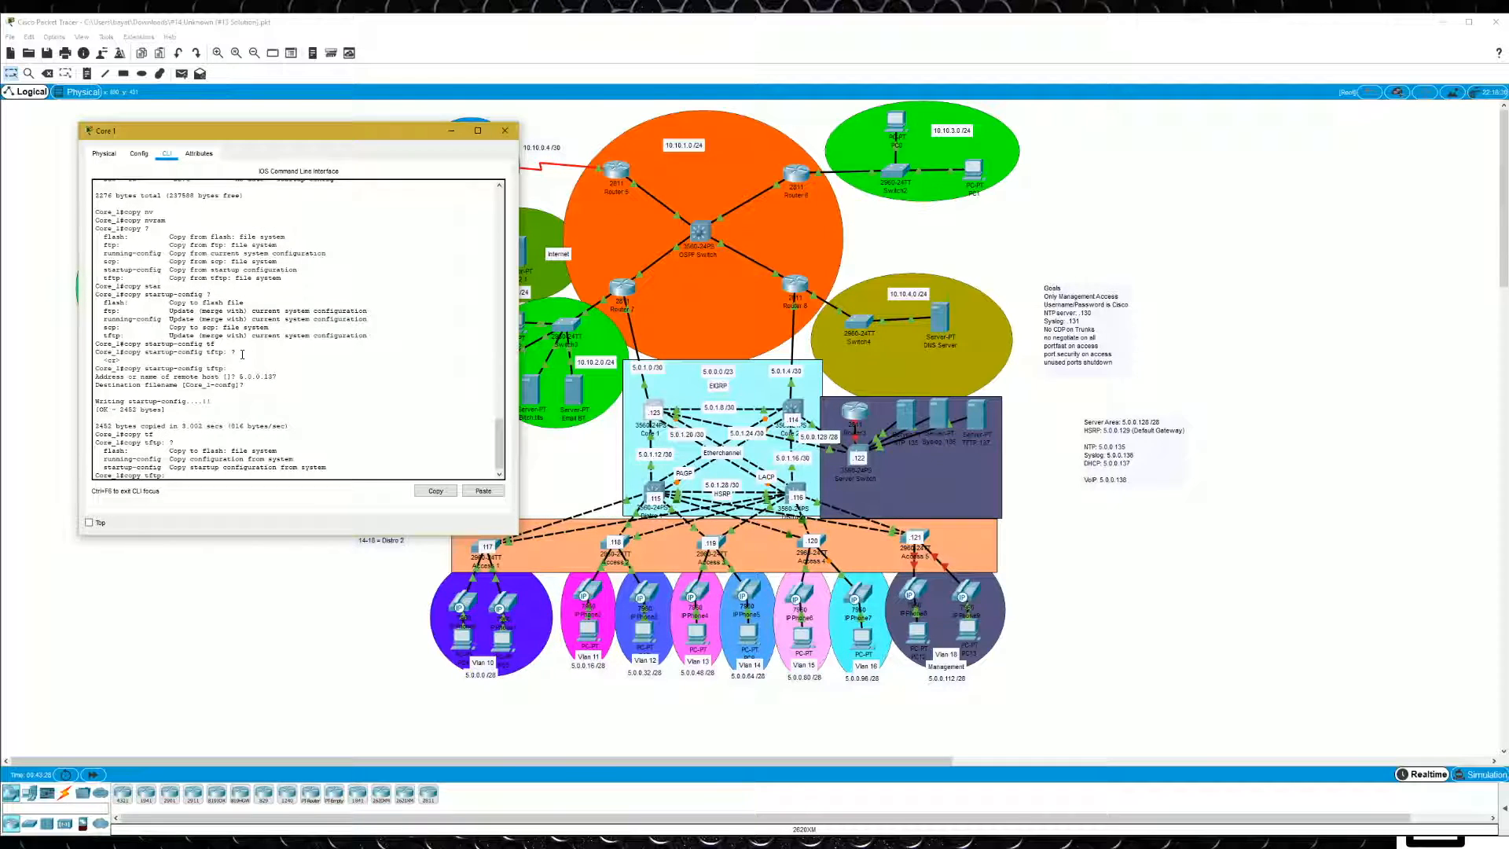
type("l")
key("Tab")
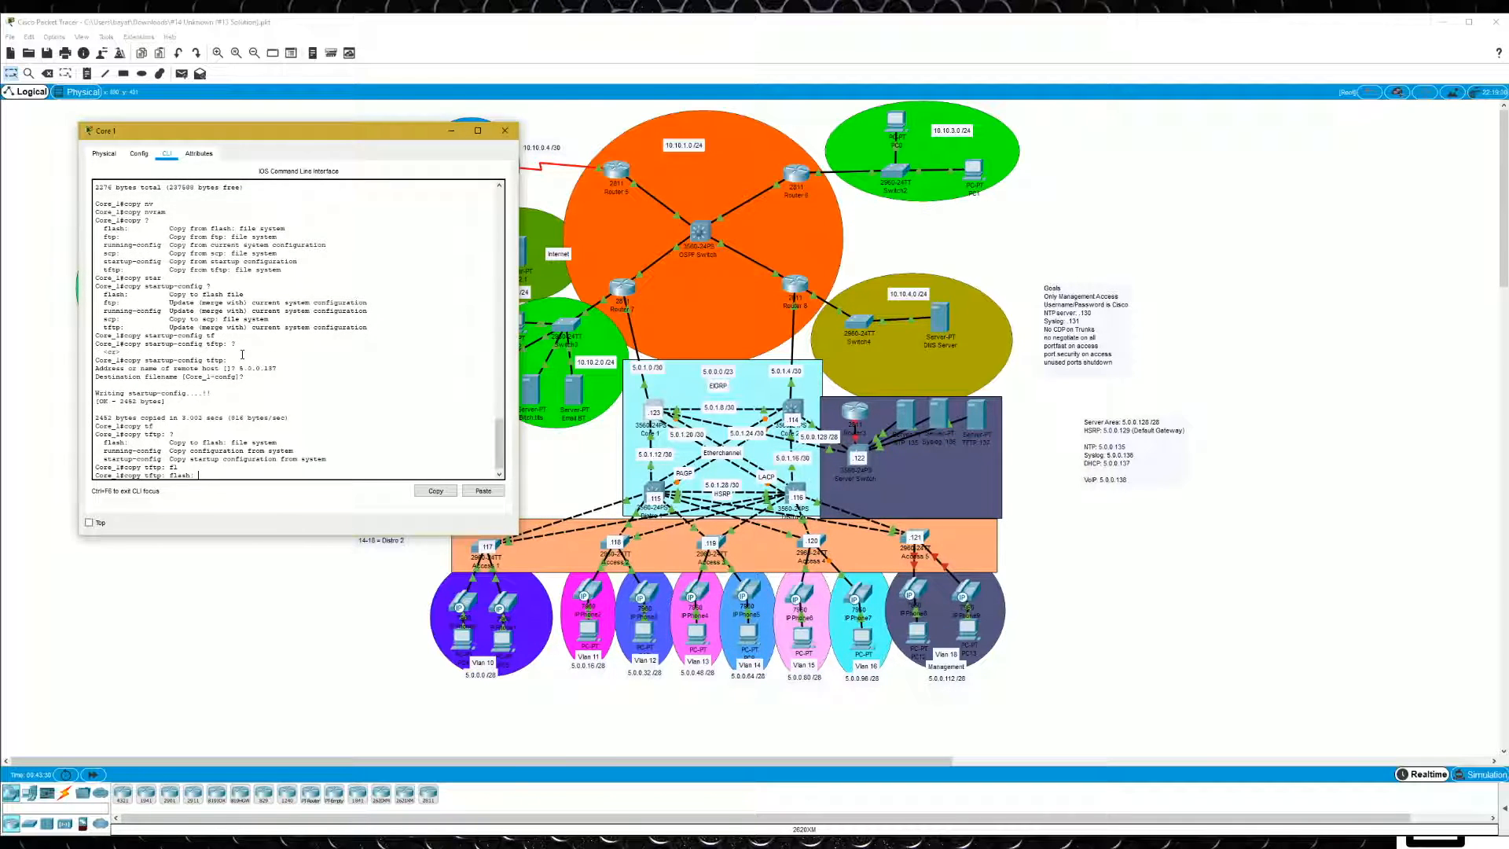
type("?")
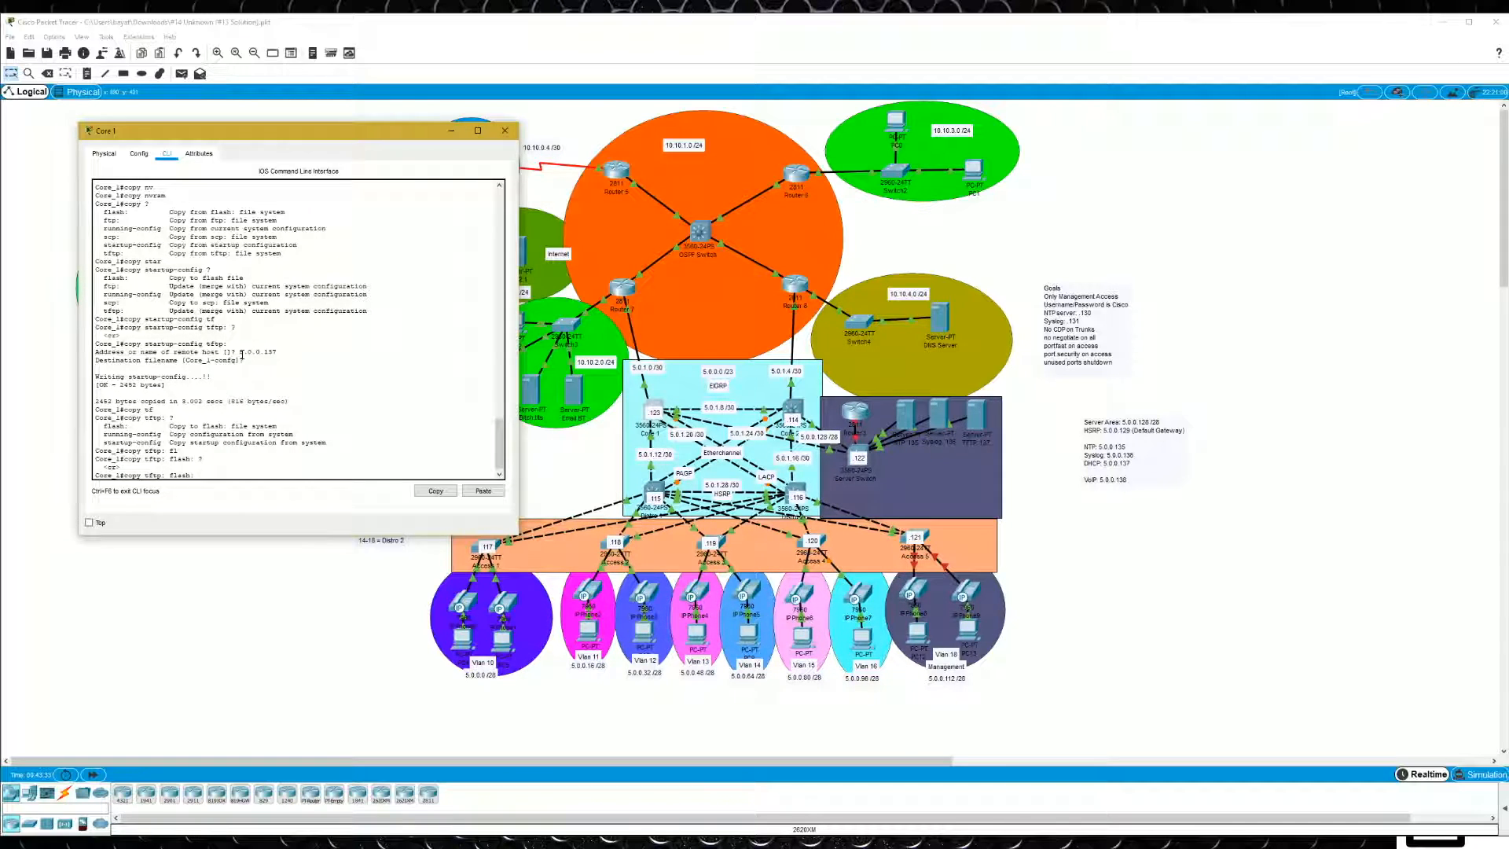
key("Return")
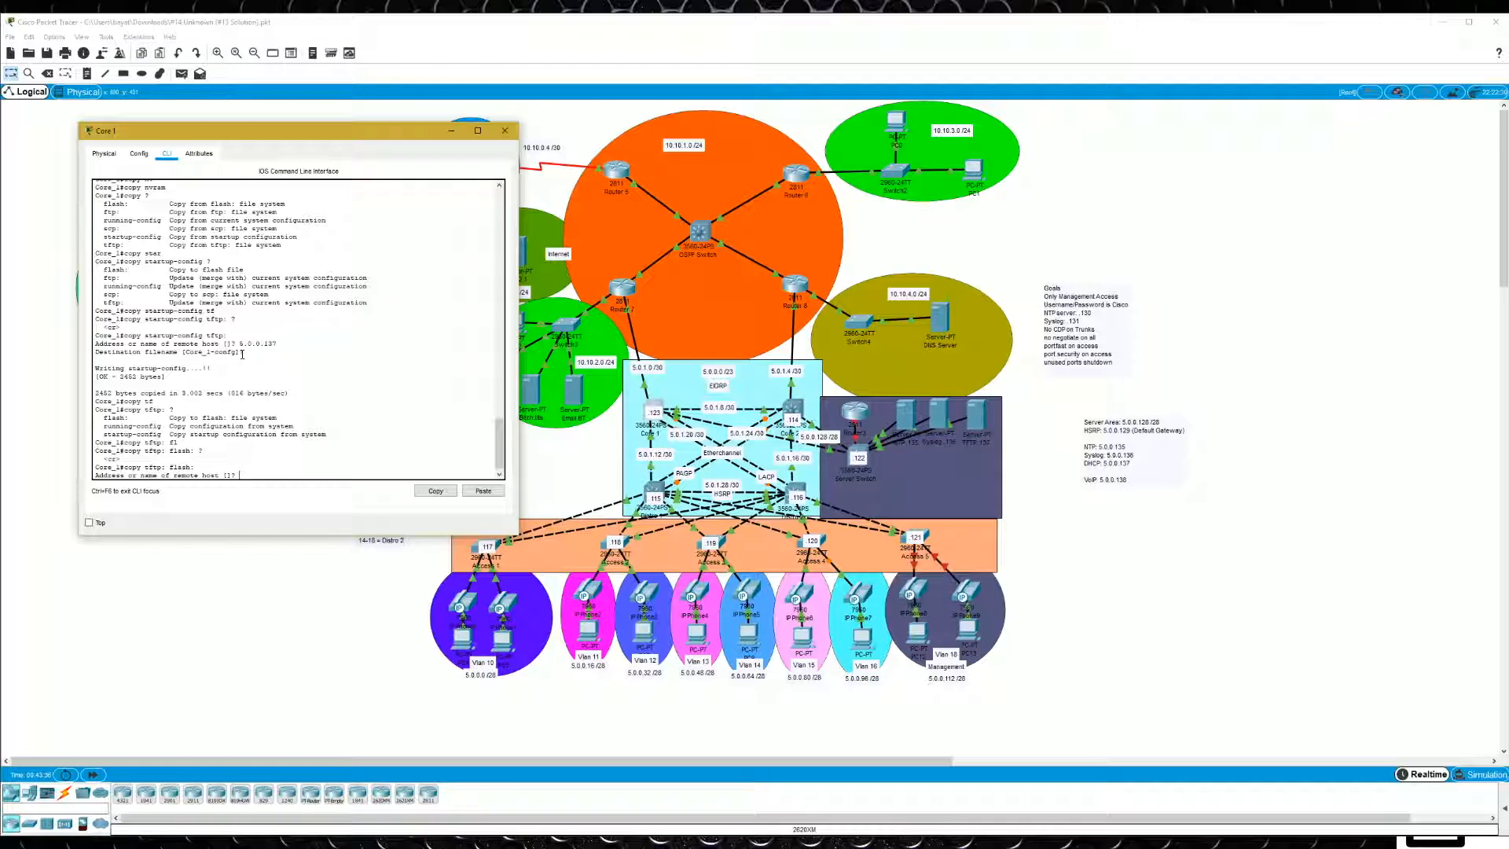
type("5.0.0.137")
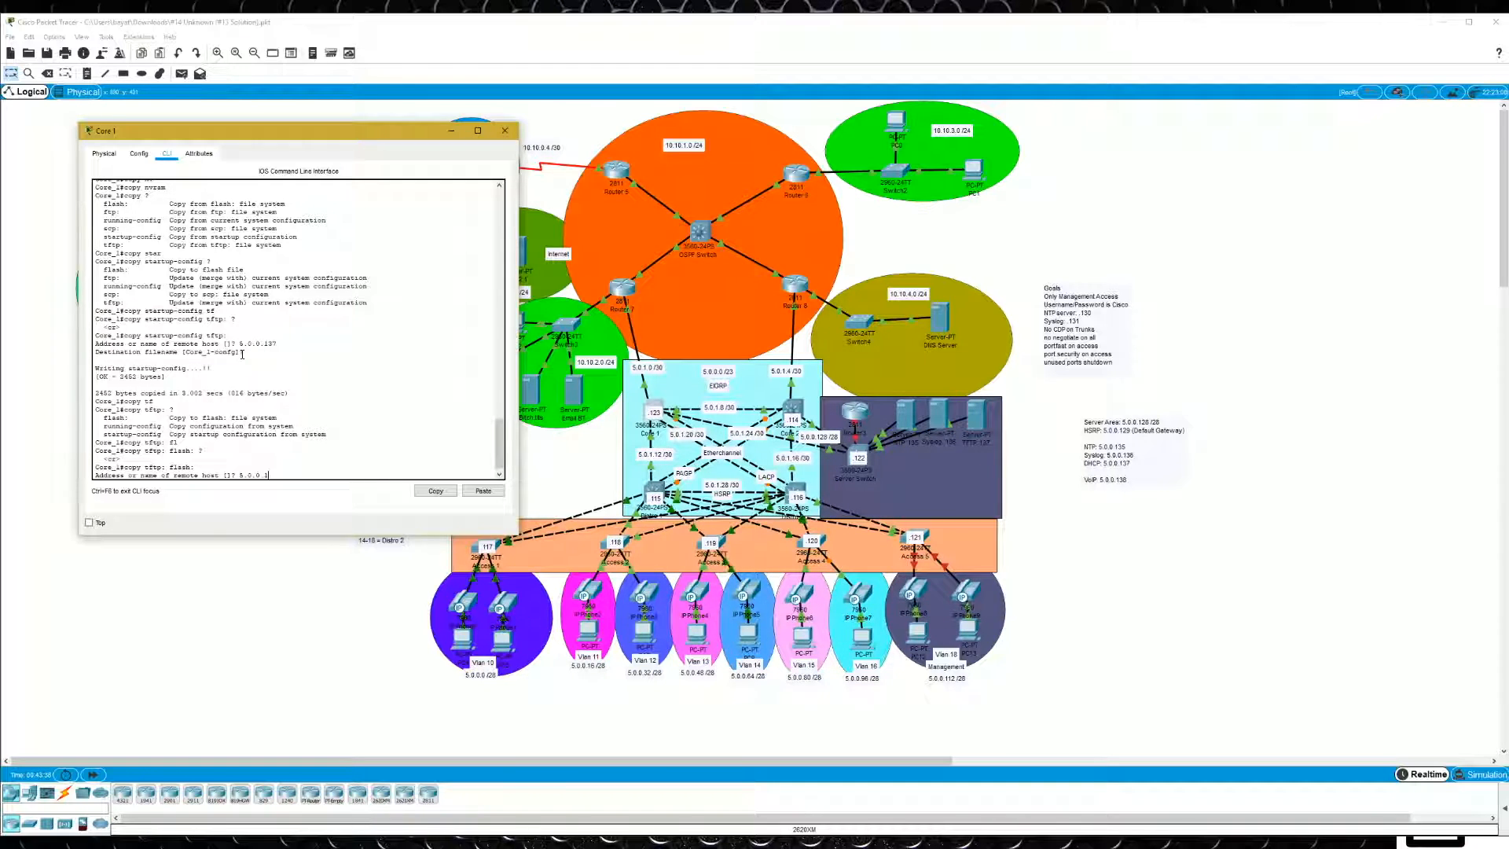
key("Return")
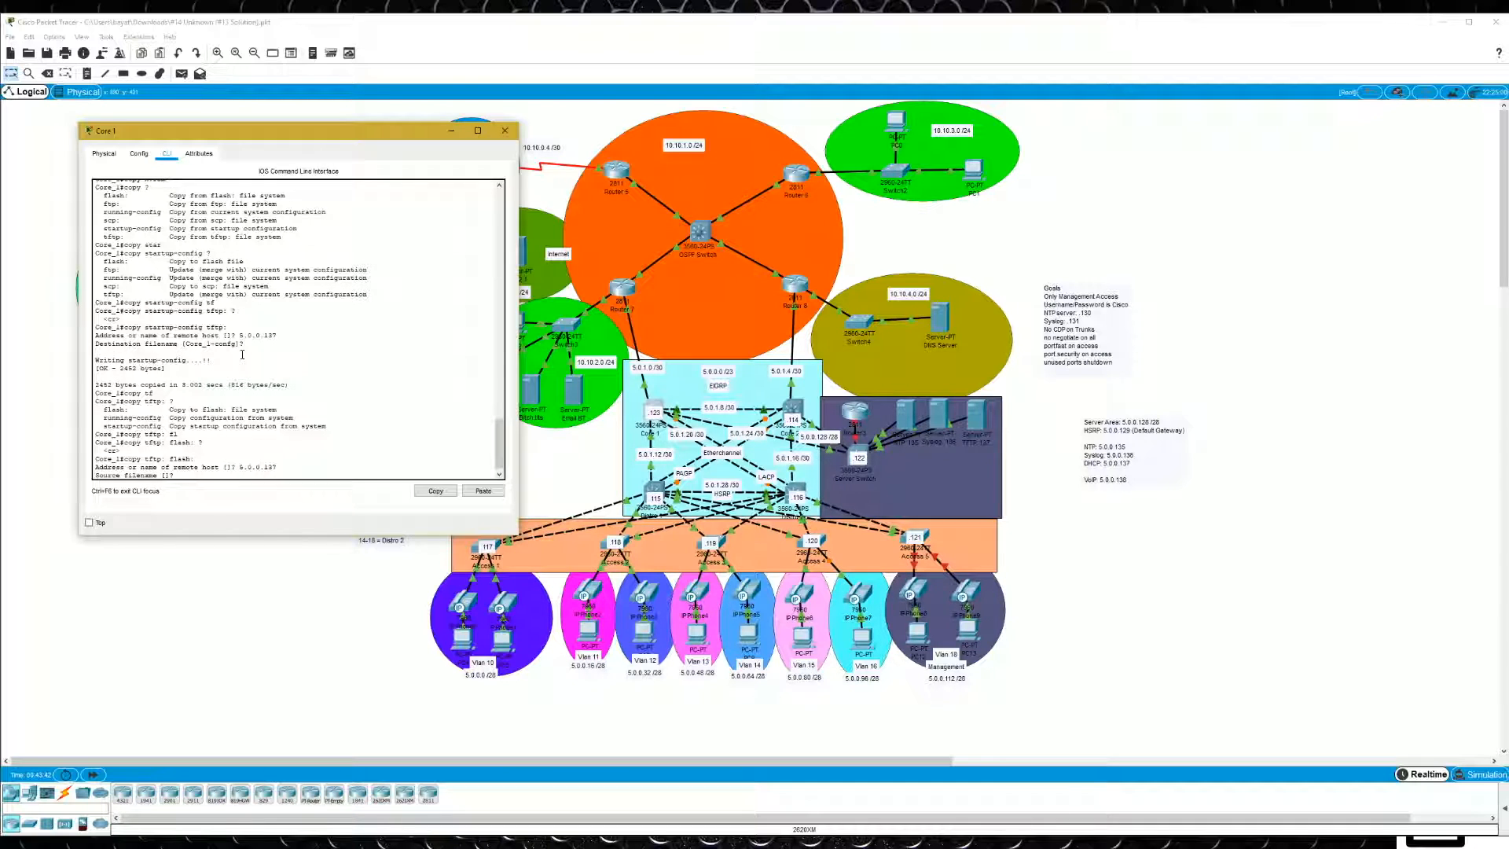
- Look up the available image filenames in the Syslog .136 server's TFTP file list
left_click(931, 417)
left_click(892, 233)
left_click(857, 232)
left_click(821, 233)
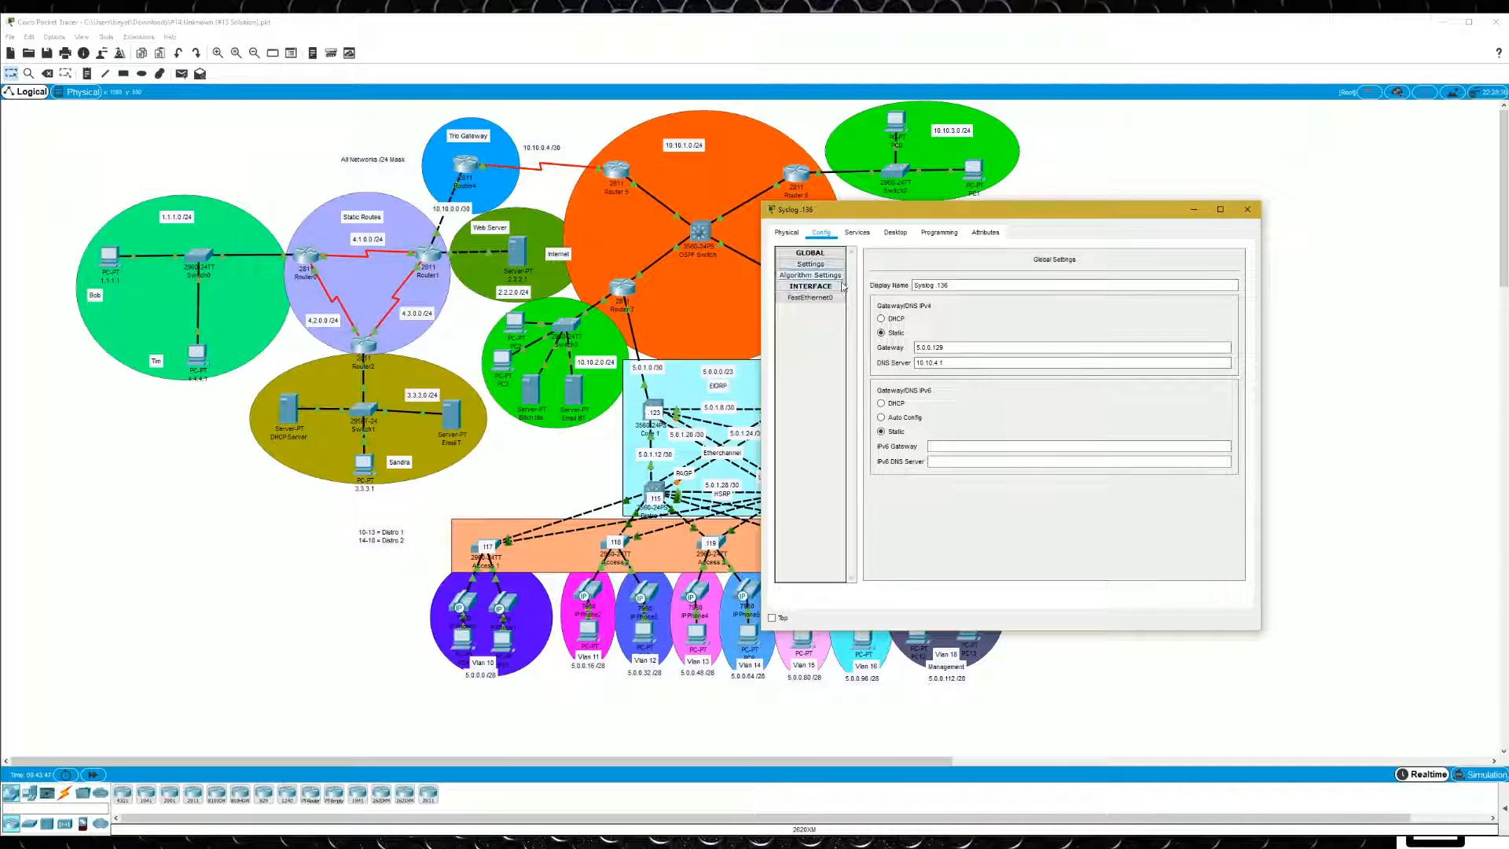
left_click(857, 232)
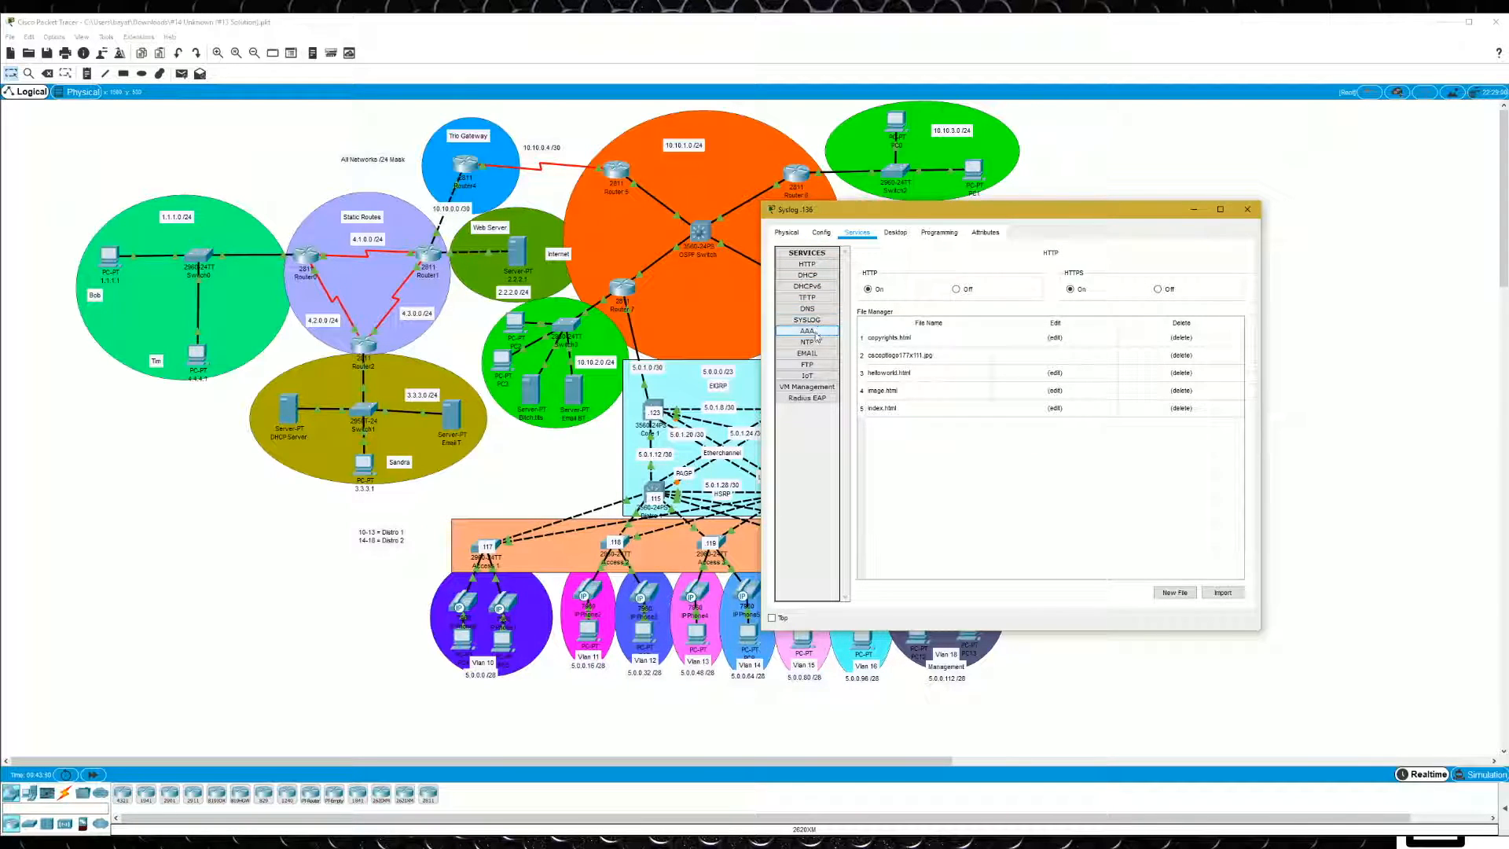
left_click(807, 297)
left_click(971, 336)
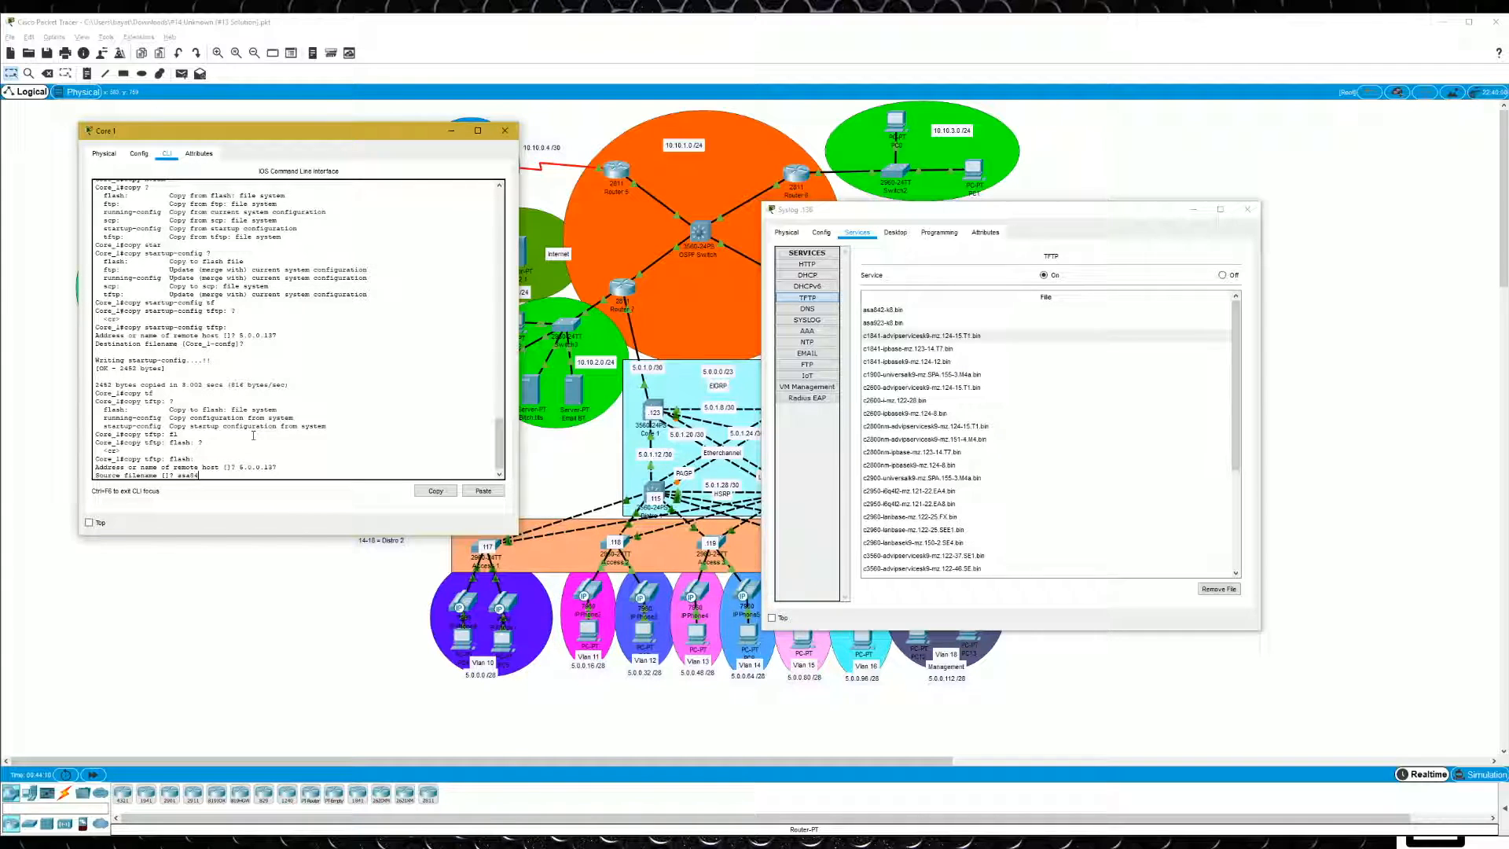
- Give asa842-k8.bin as the source file and copy it to Core 1's flash under the default destination filename
type("2-k8.bin")
key("Return")
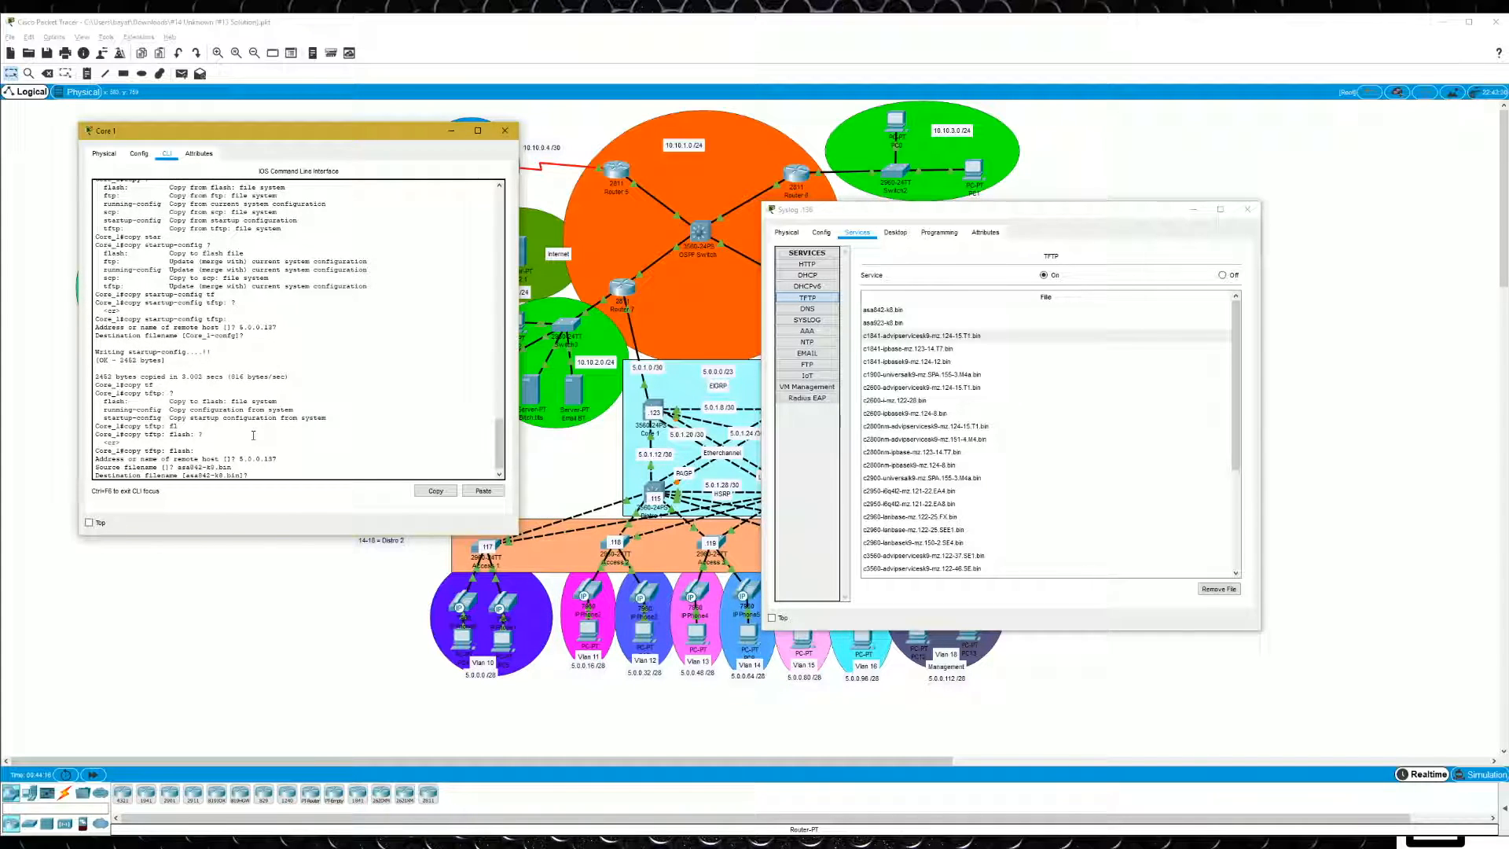
key("Return")
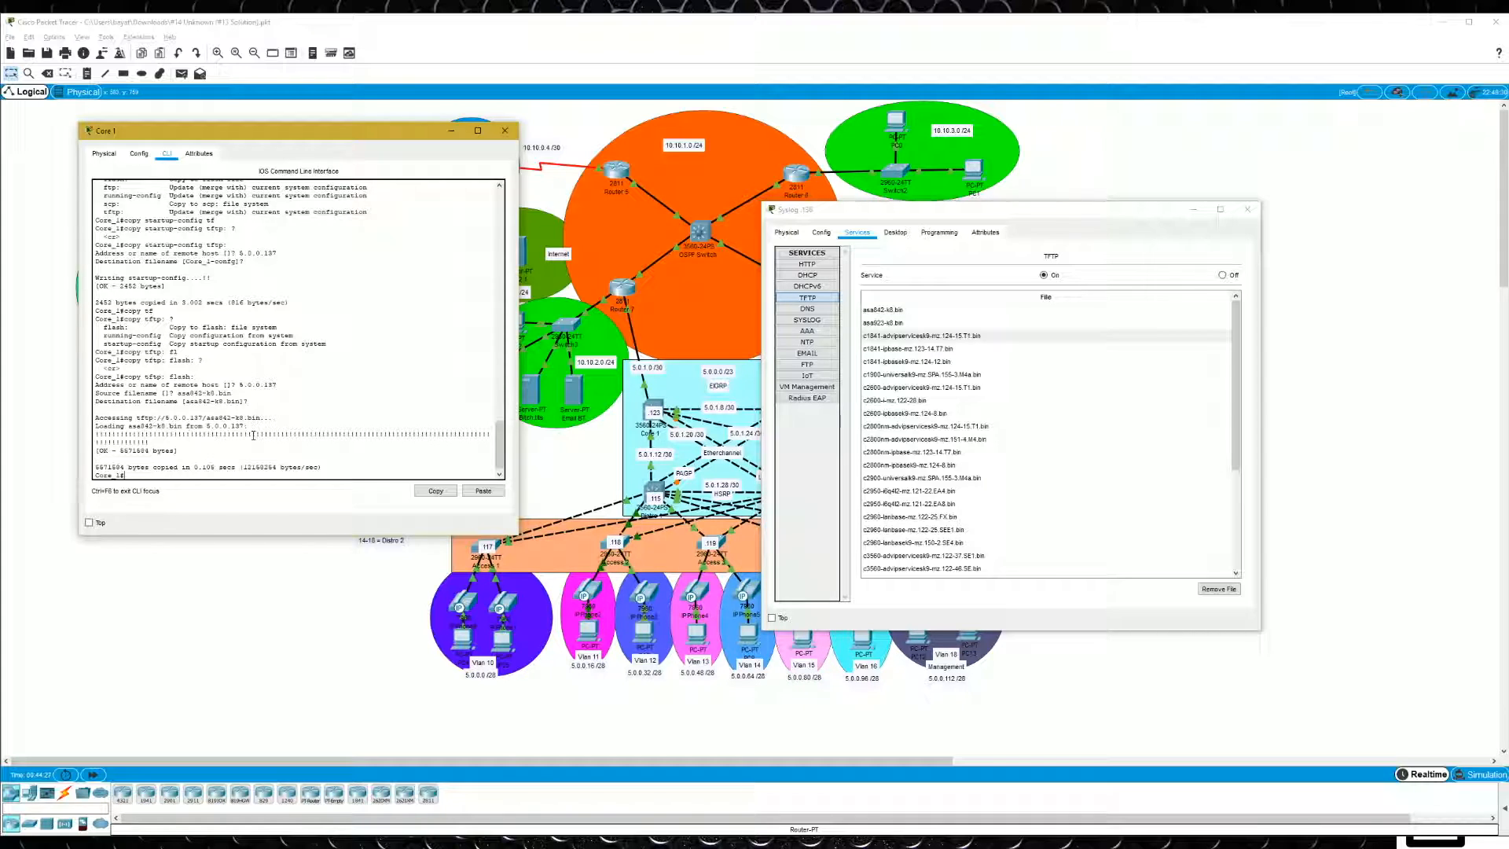
- List the contents of flash on Core 1 and locate asa842-k8.bin in the listing
type("show")
key("BackSpace")
key("BackSpace")
key("BackSpace")
type("dir fla")
key("Tab")
key("BackSpace")
type("l")
key("Tab")
key("Return")
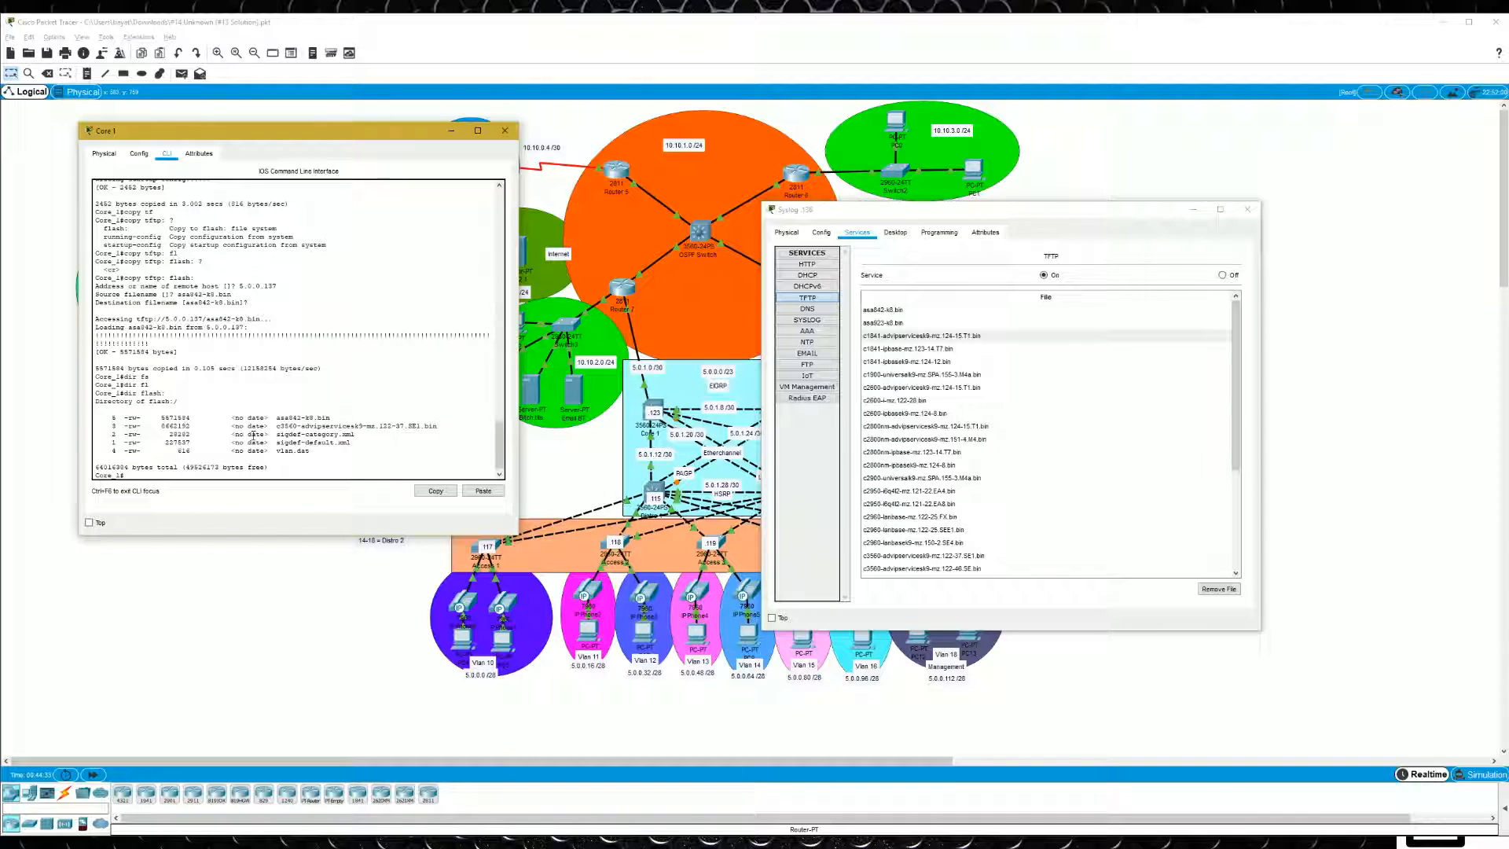
left_click_drag(345, 414, 291, 414)
left_click(355, 410)
- Begin a delete command on Core 1 and check the TFTP file lists of the Syslog .136 and TFTP .137 servers
type("dele")
key("Tab")
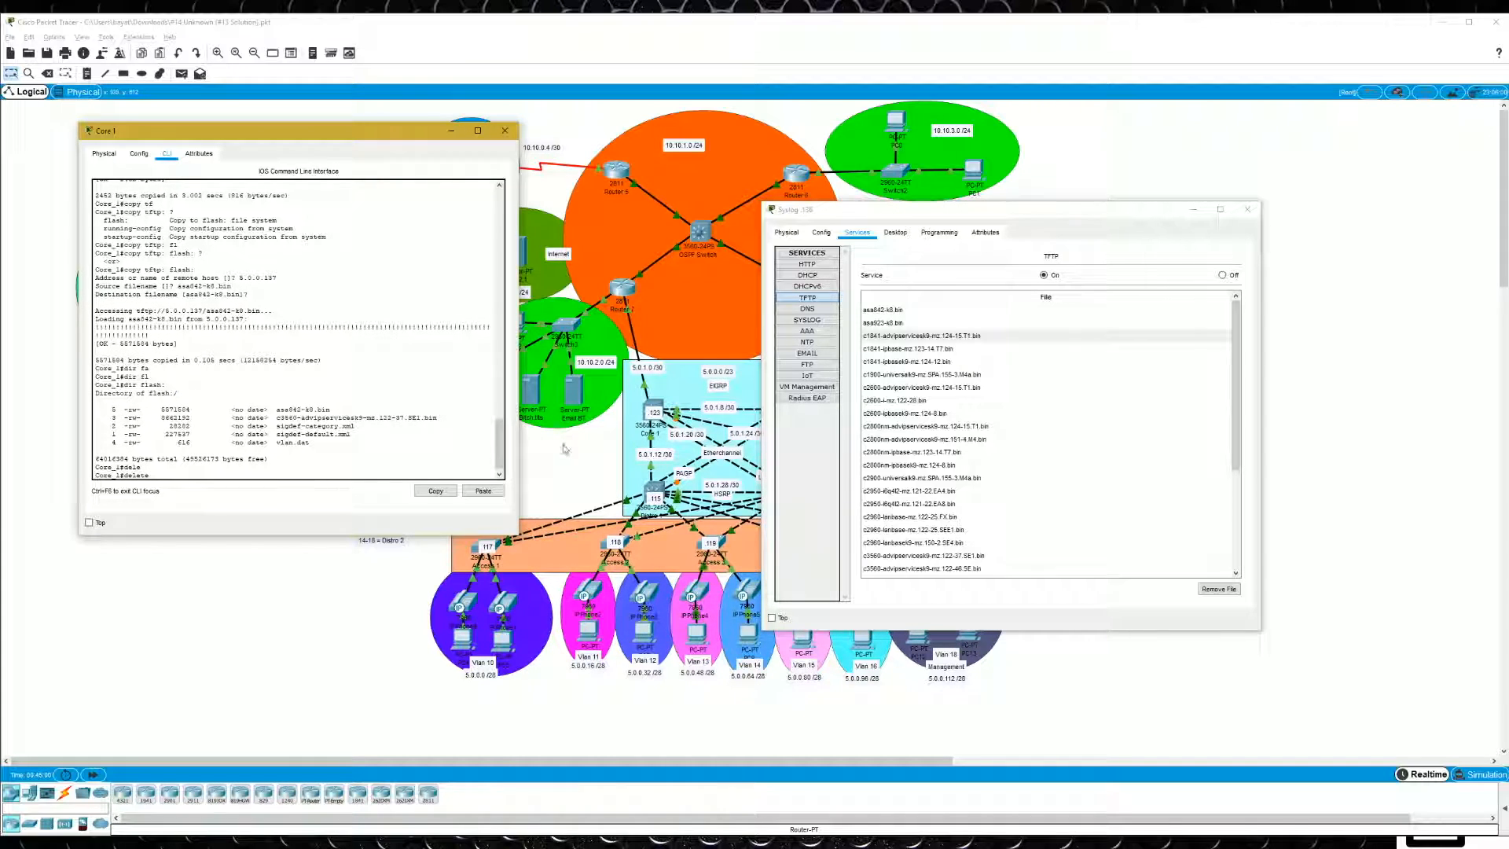
scroll(1043, 451, "down", 4)
scroll(1076, 511, "up", 4)
left_click(974, 348)
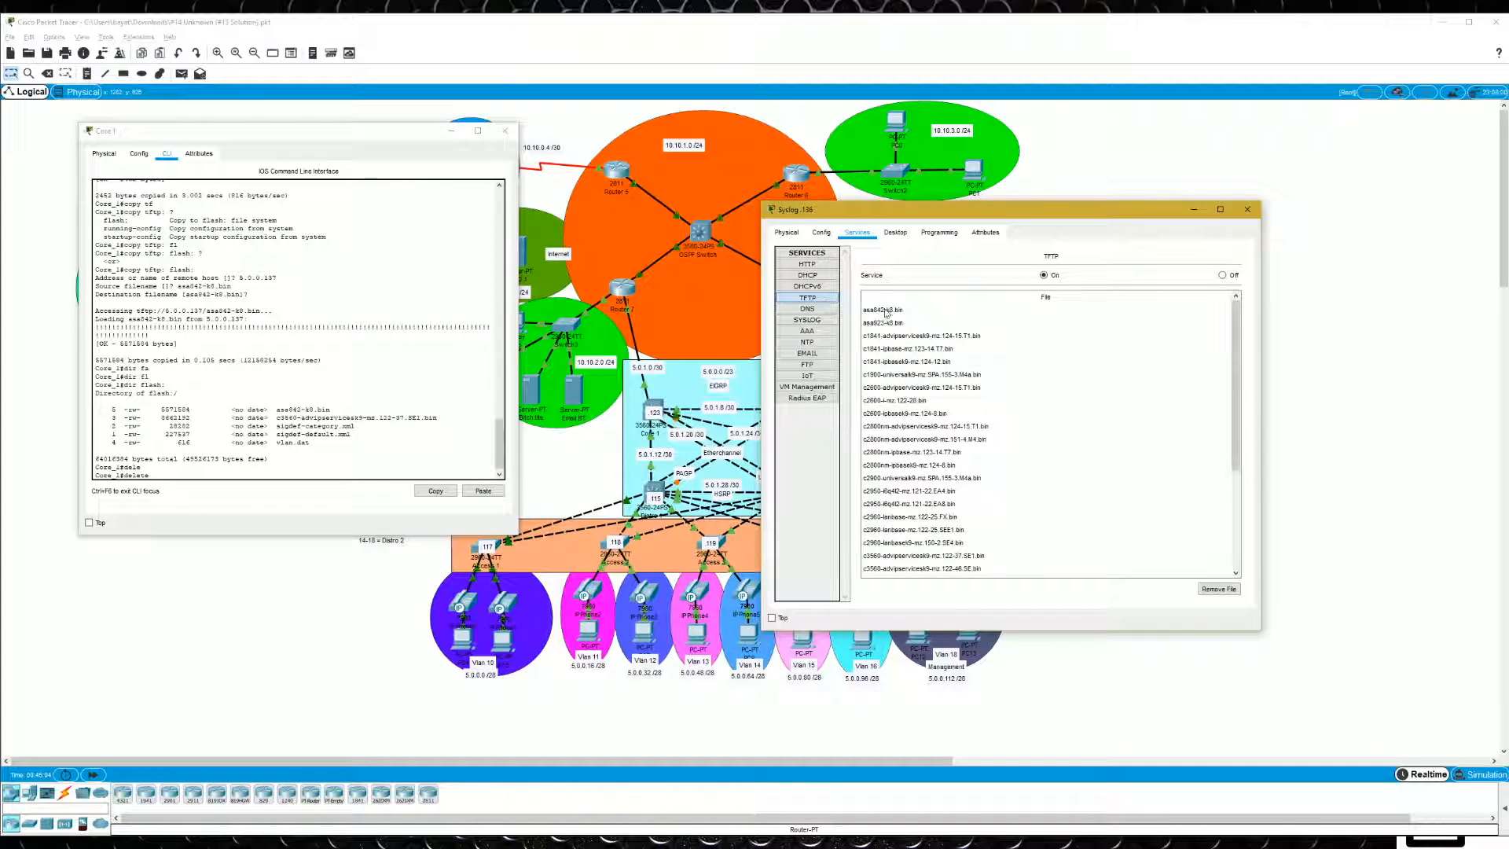
scroll(911, 346, "down", 4)
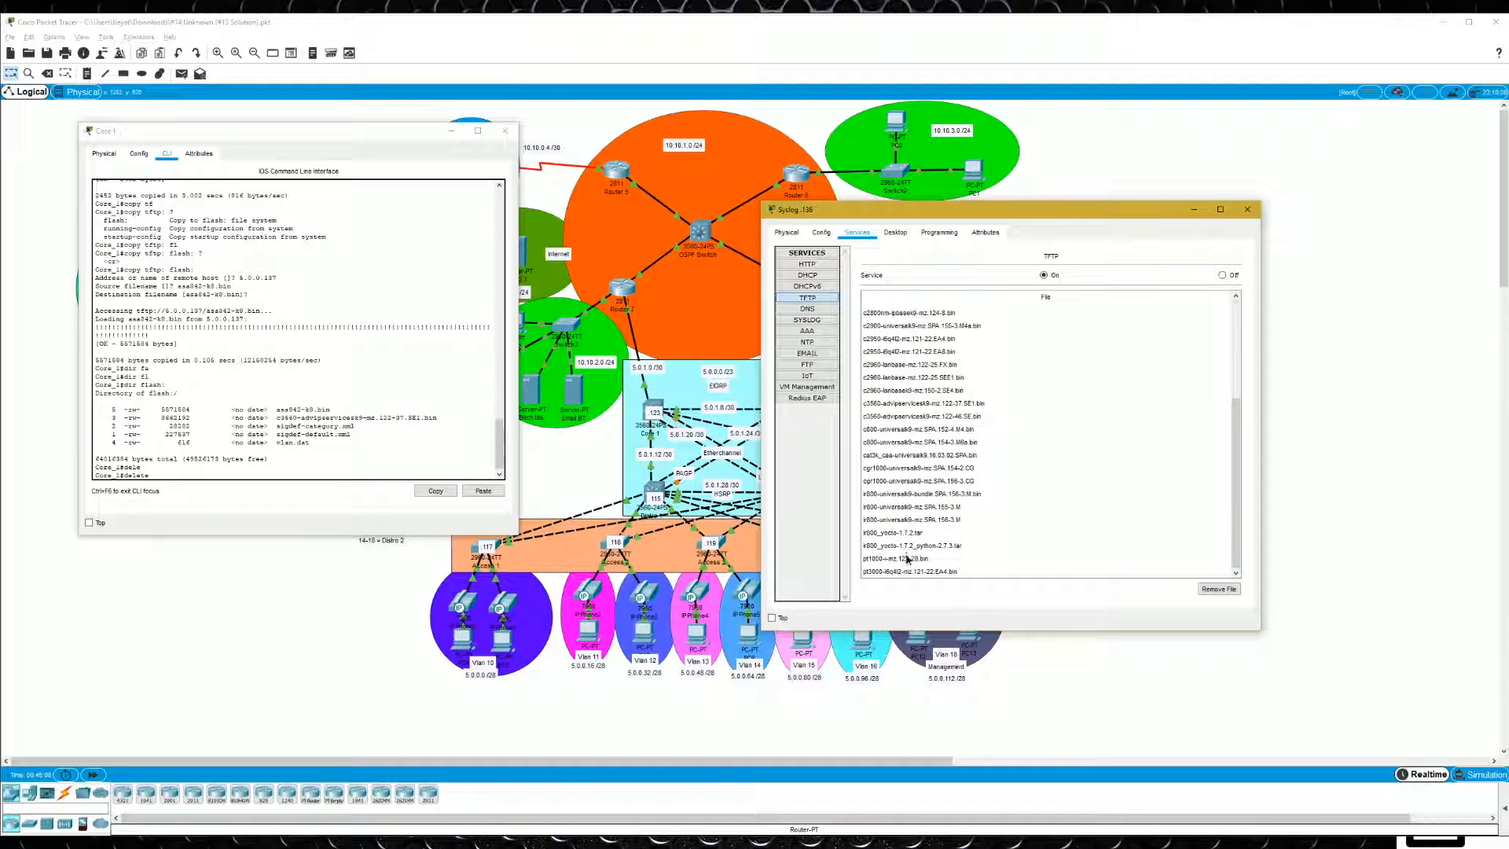
left_click(1247, 209)
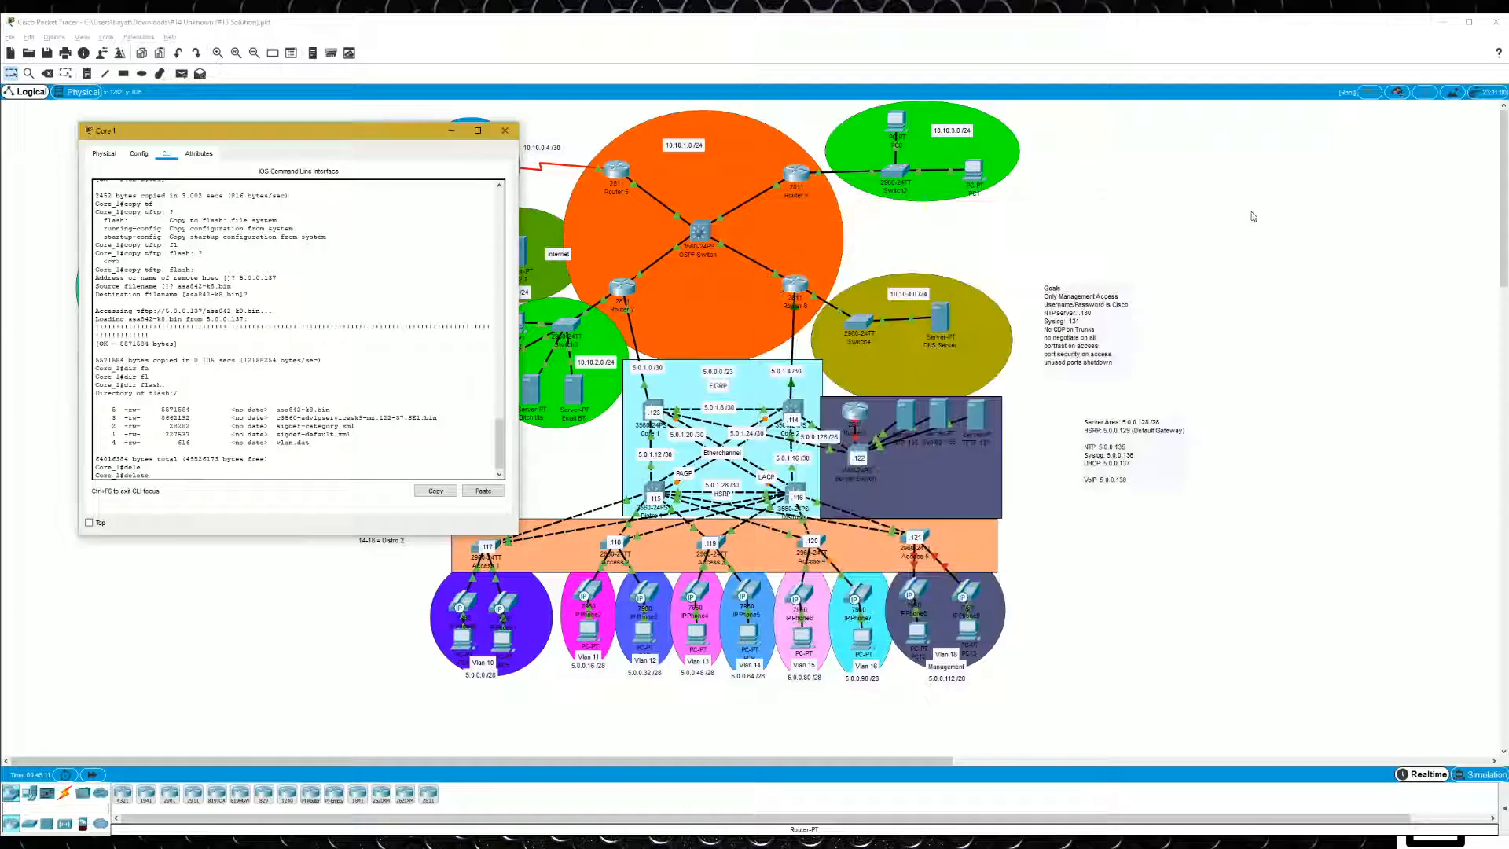
left_click(968, 416)
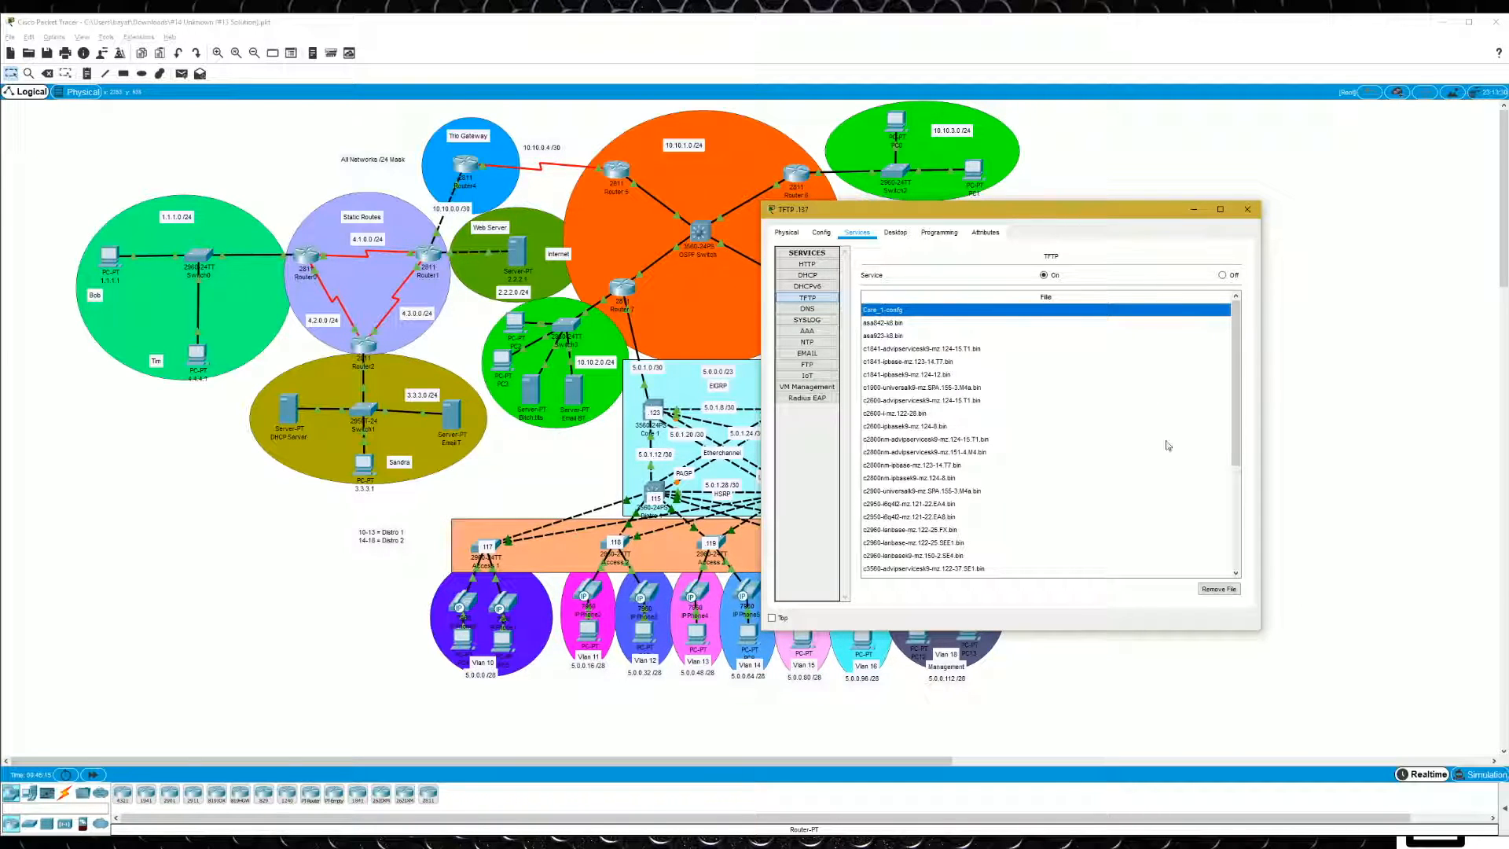
left_click(304, 842)
left_click(313, 804)
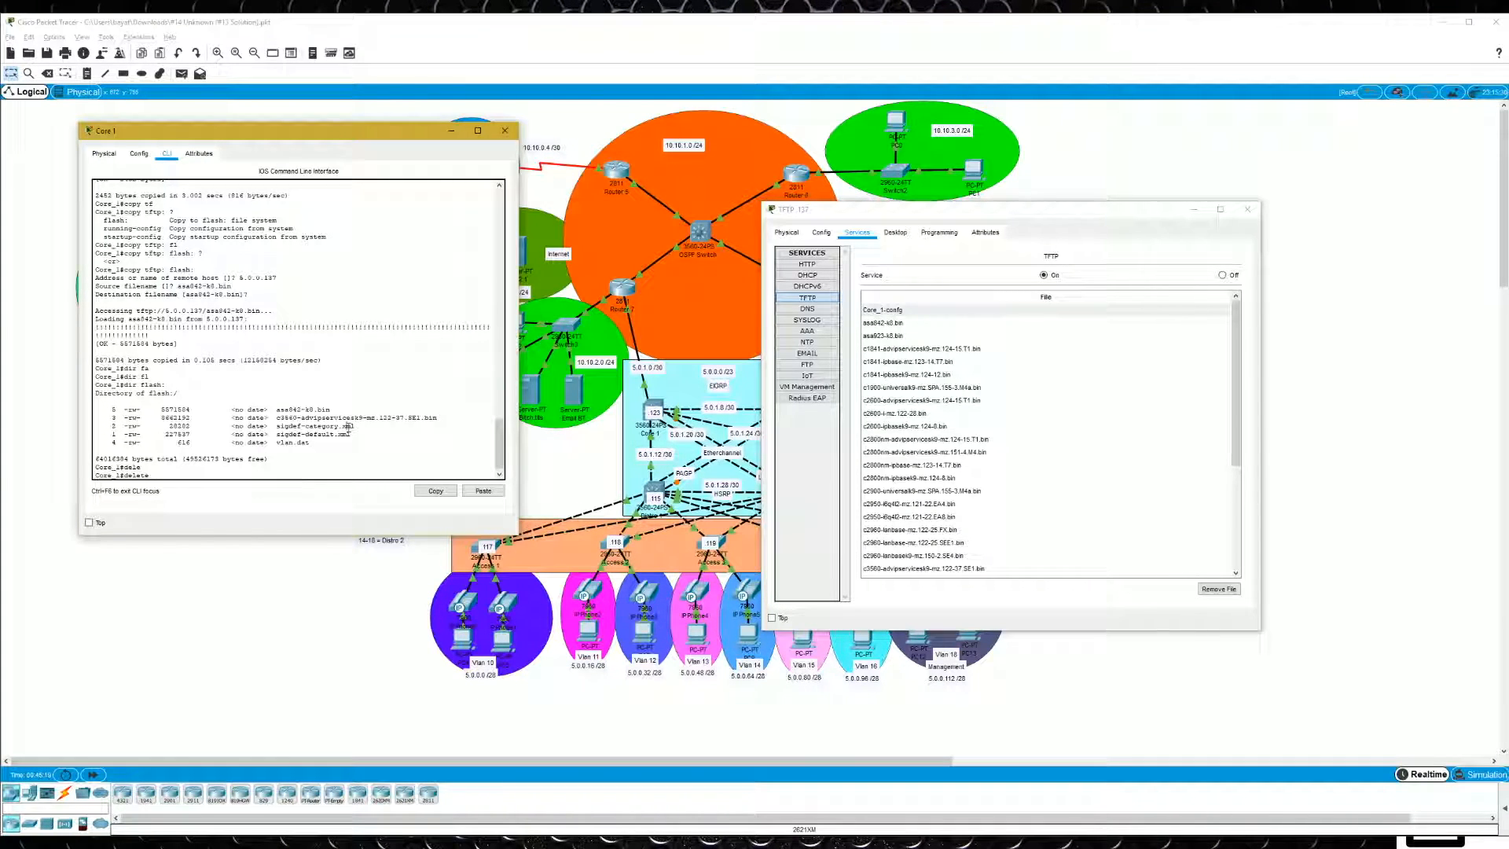
- Try to autocomplete startup-config after "delete" on Core 1 and show the delete command's options
key("Tab")
type("t")
key("Tab")
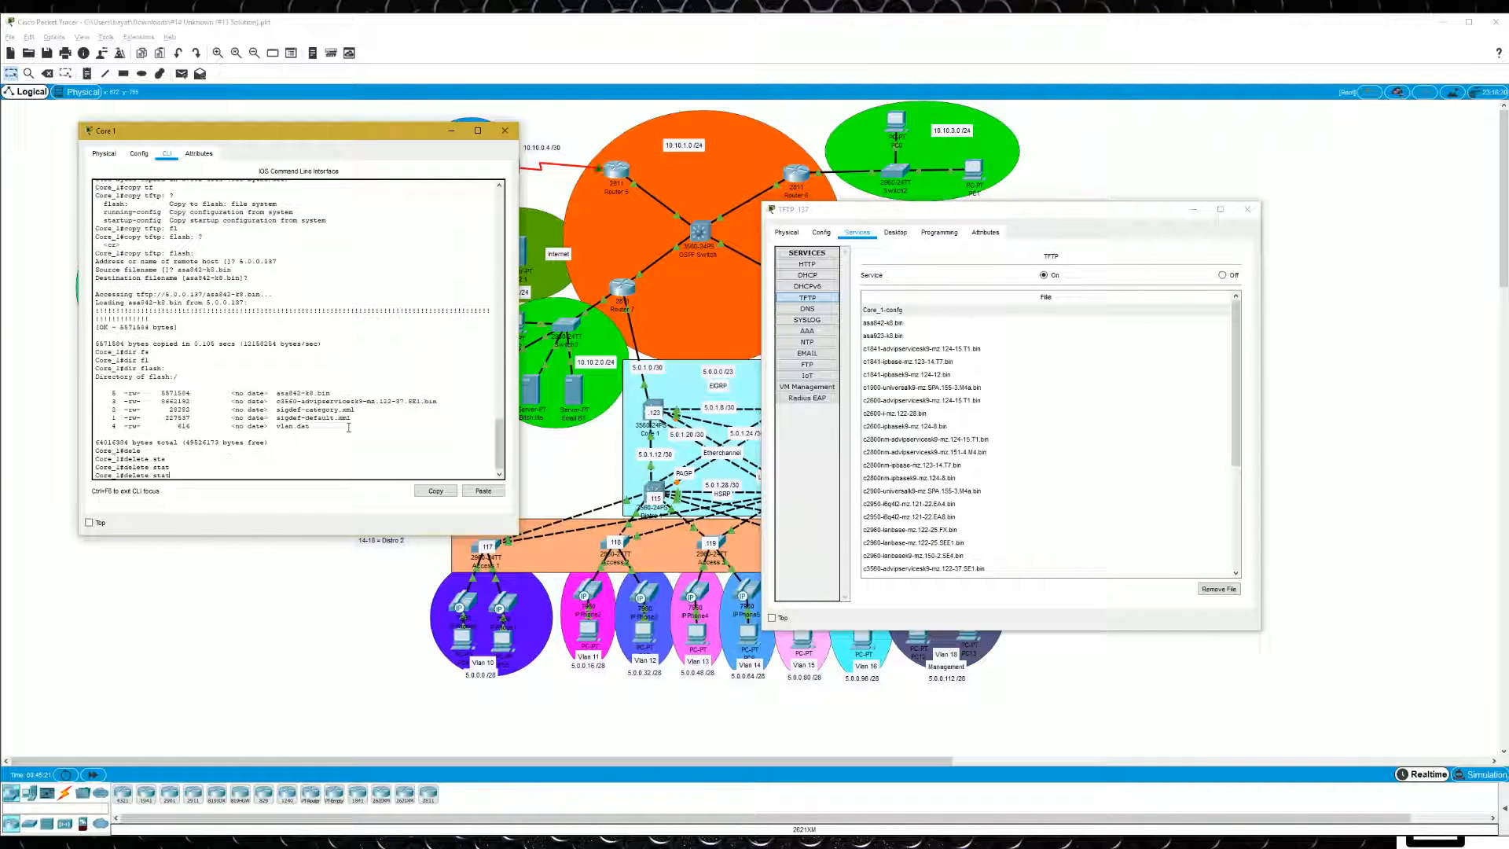
type("?")
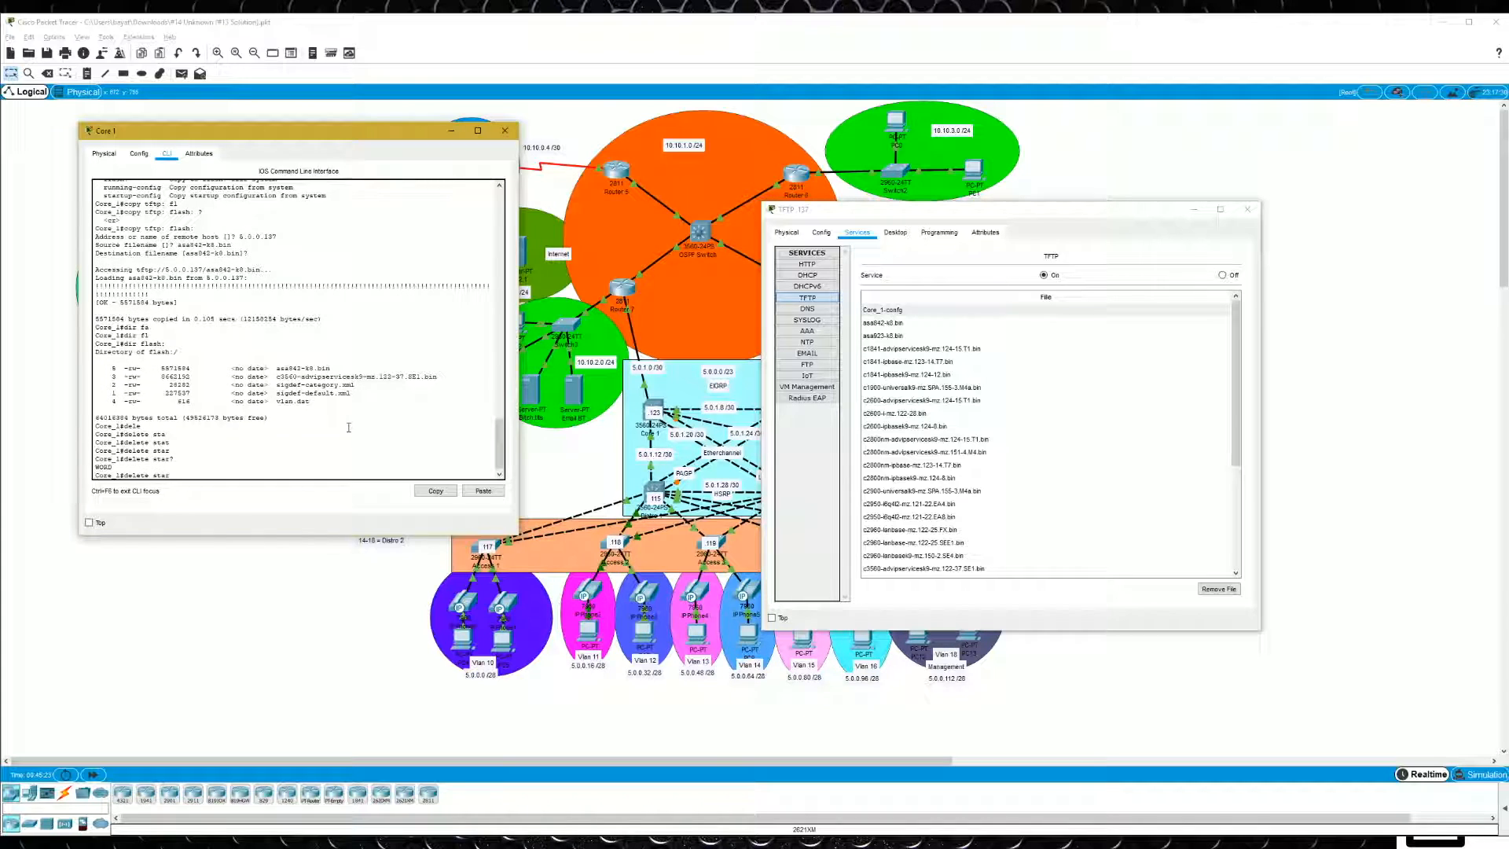
key("BackSpace")
key("BackSpace")
key("BackSpace")
type("de")
key("Tab")
type("l")
key("Tab")
type("?")
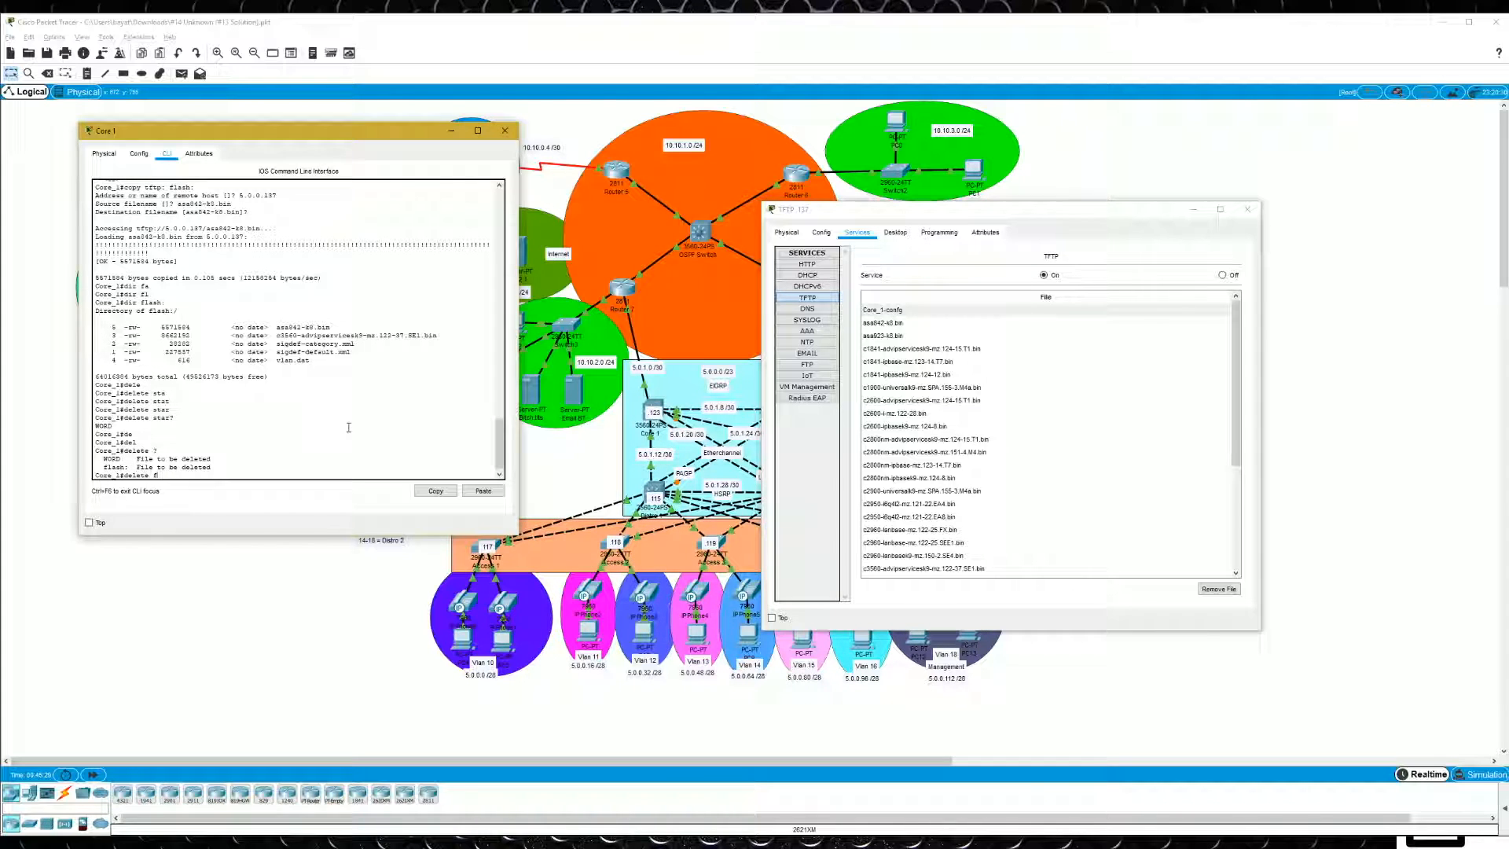
type("startup-config")
- Try to delete startup-config on Core 1 with "delete startup-config"
key("Return")
key("Return")
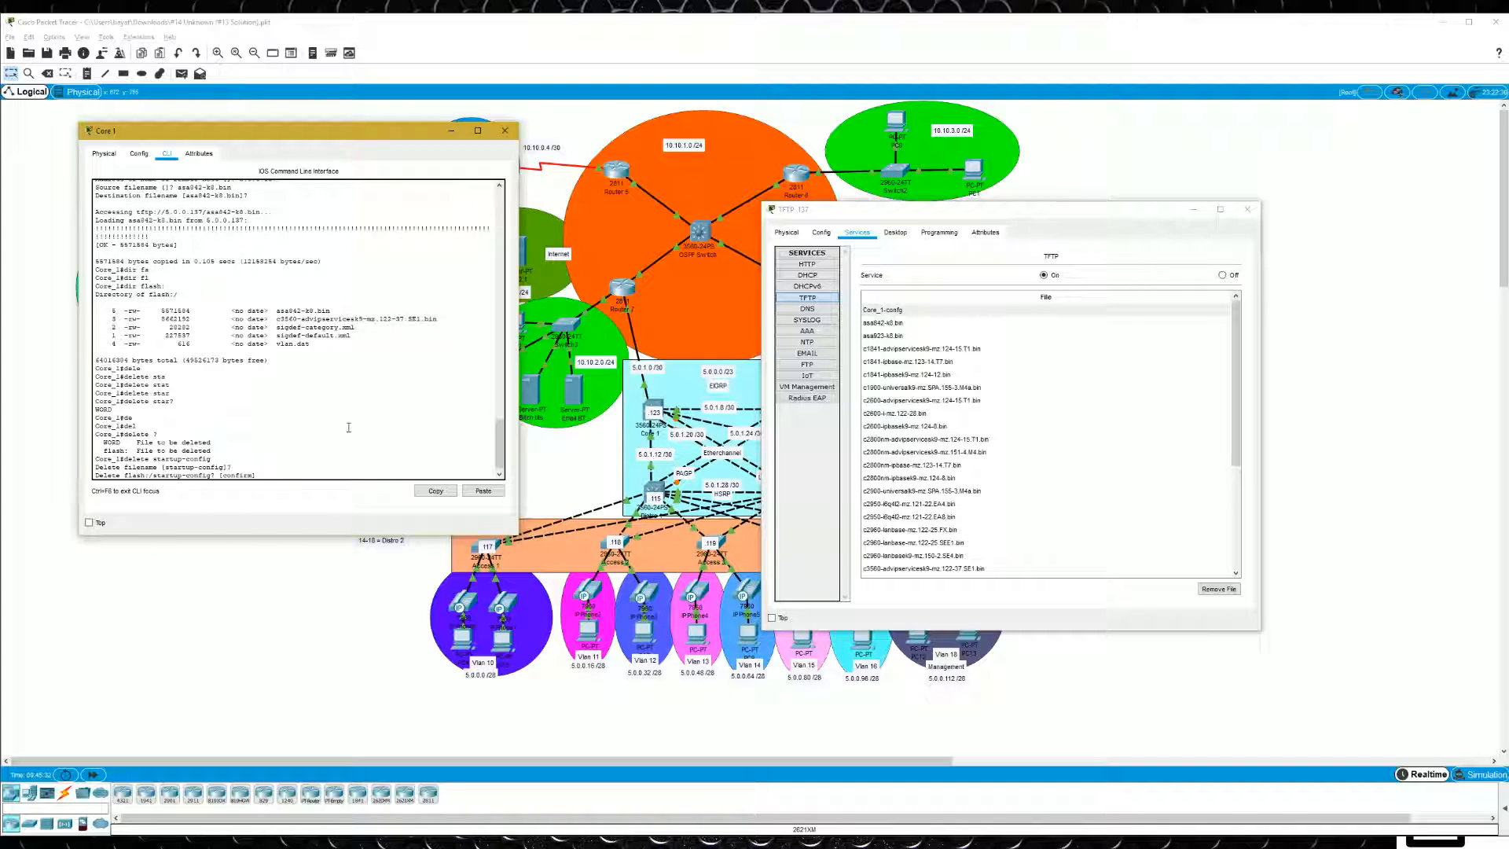
key("Return")
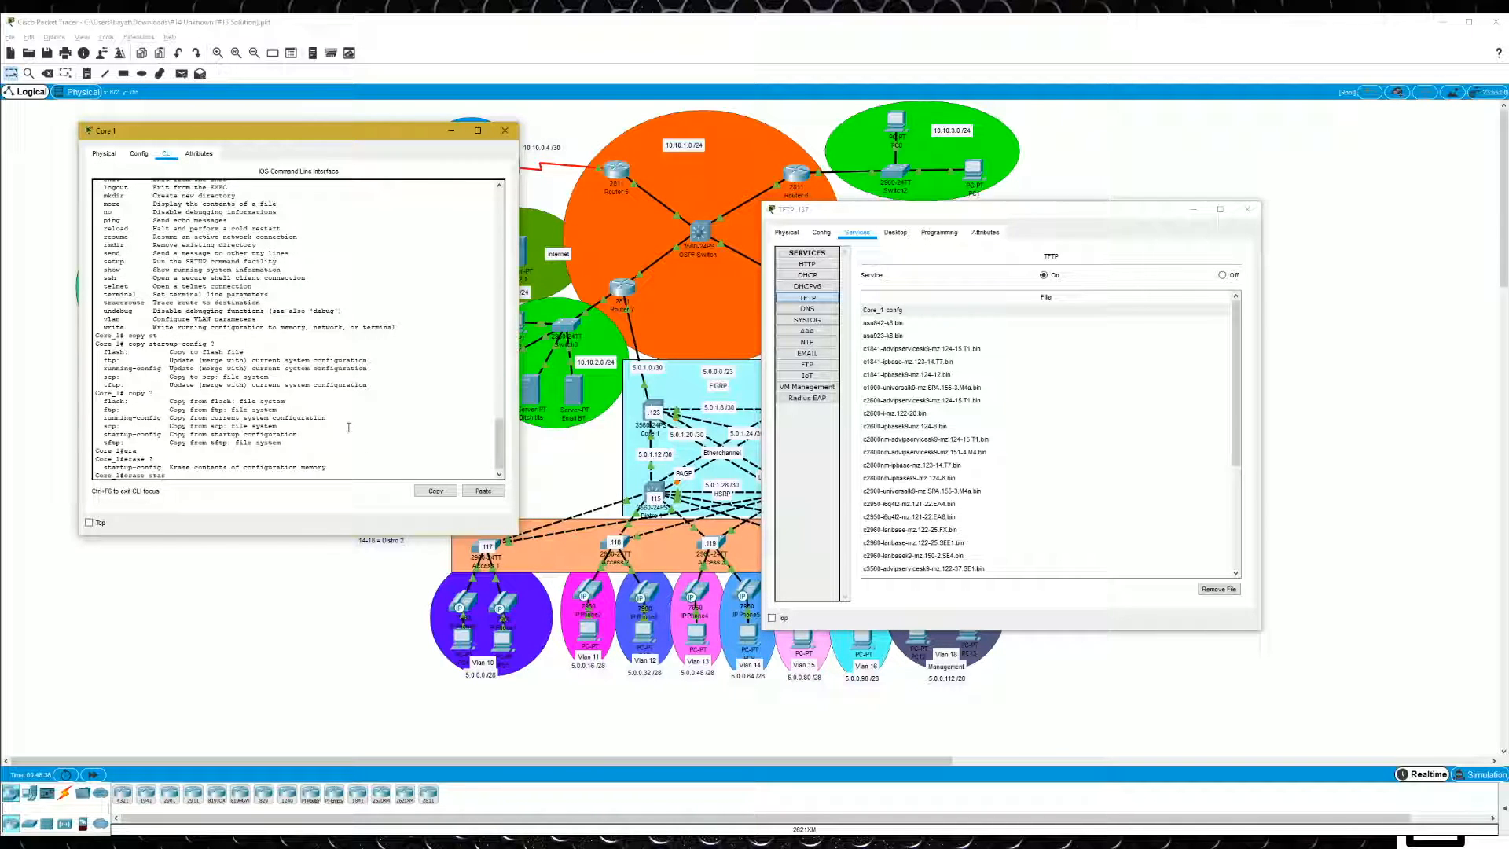
- Erase Core 1's startup-config with "erase startup-config" and confirm the removal of all configuration files
key("Tab")
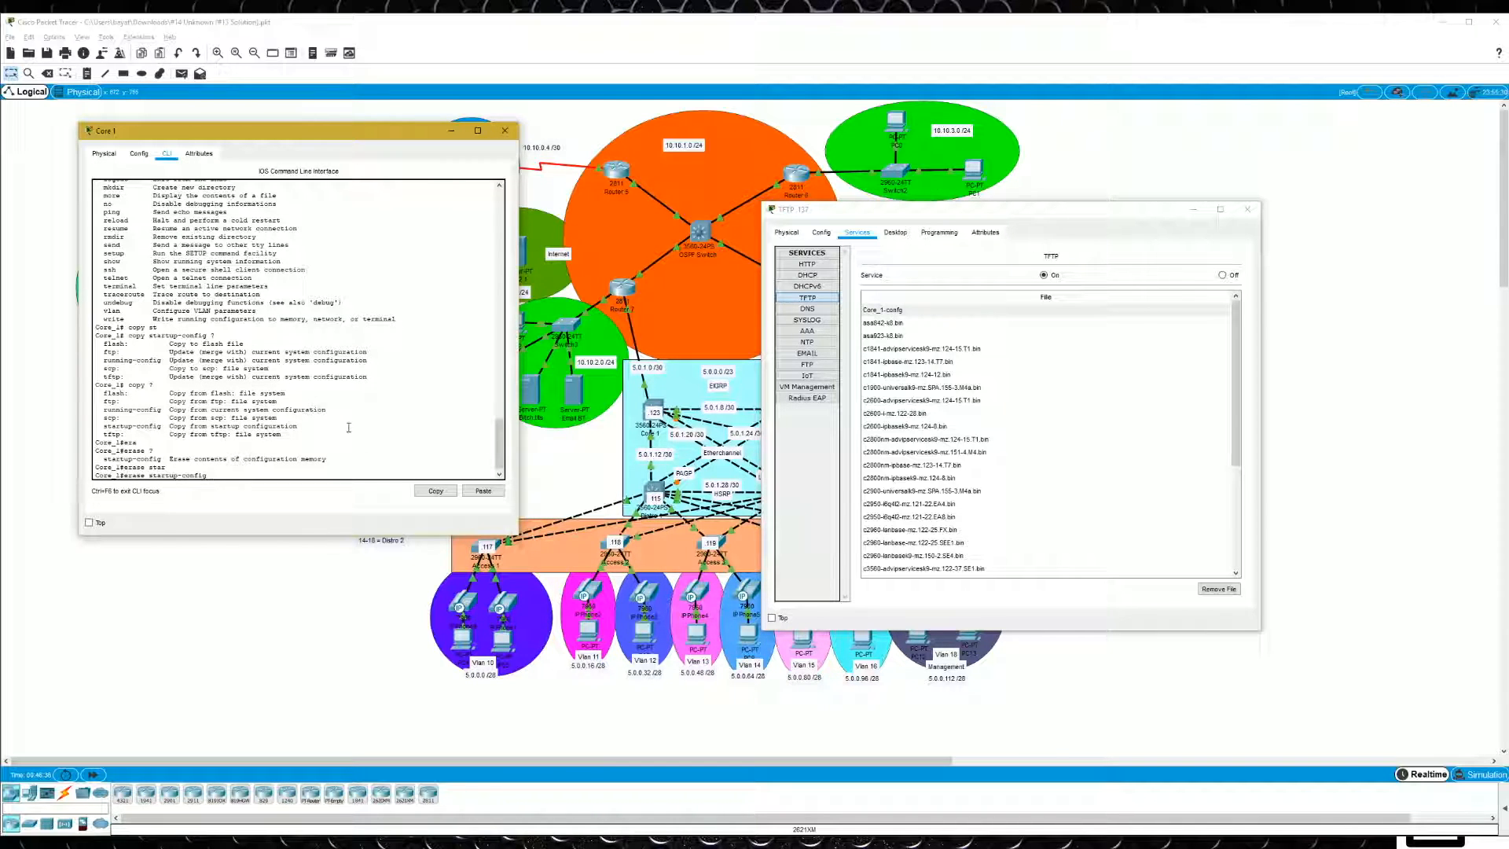
type("?")
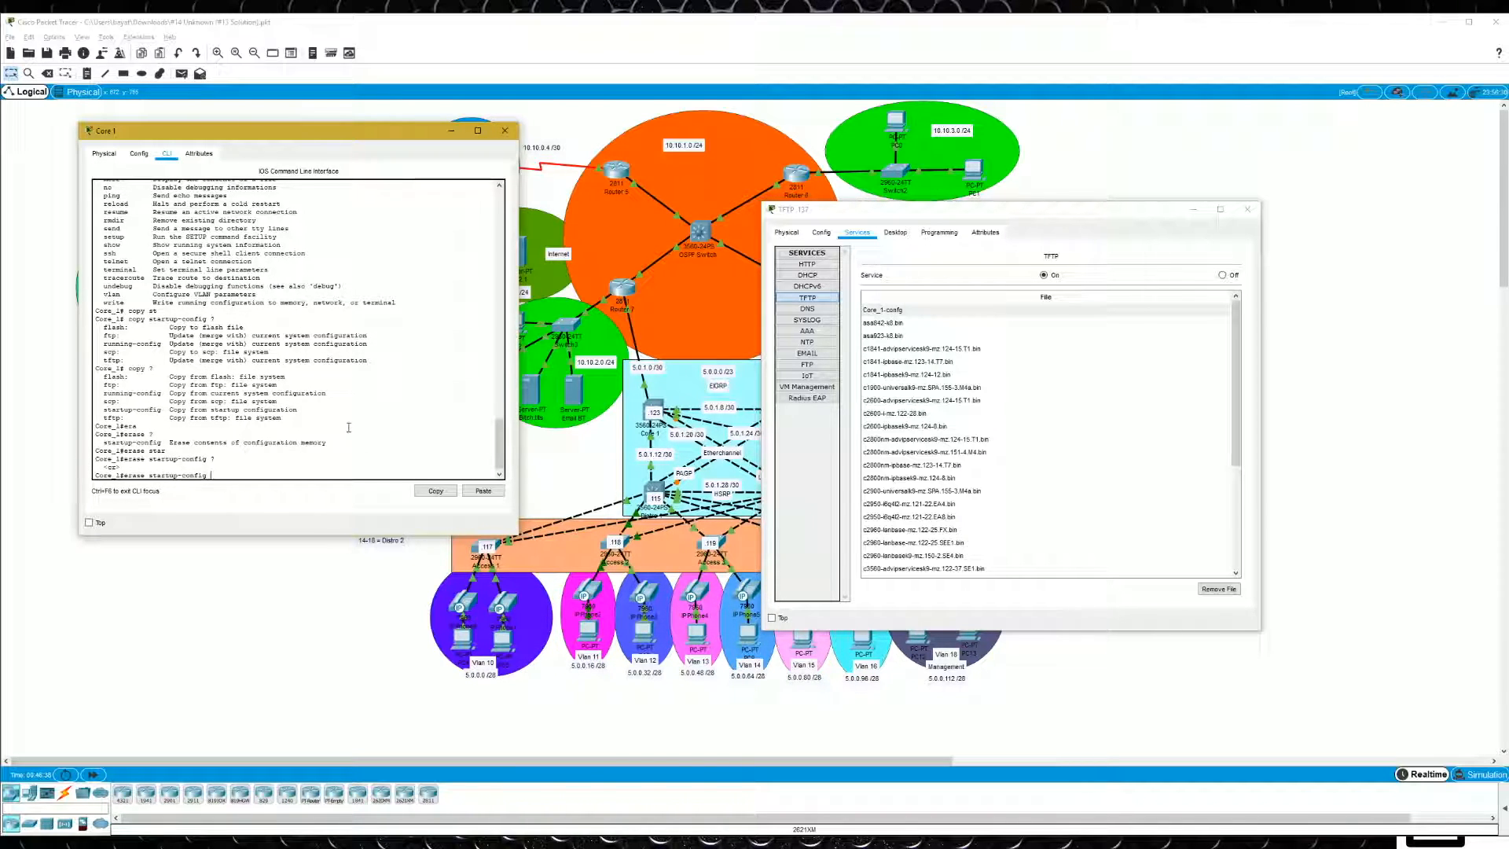
key("Return")
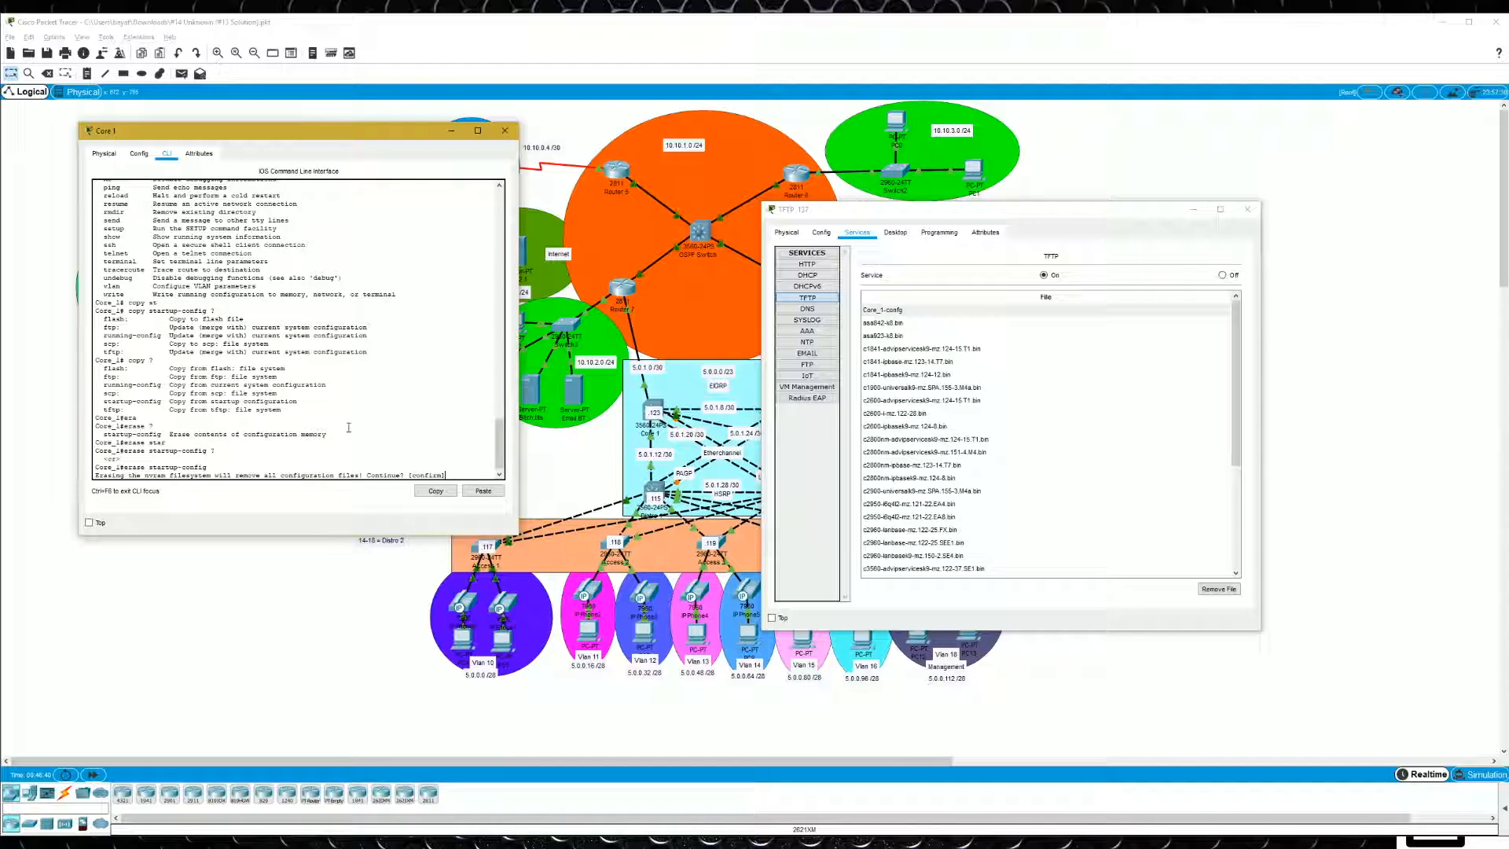
key("Return")
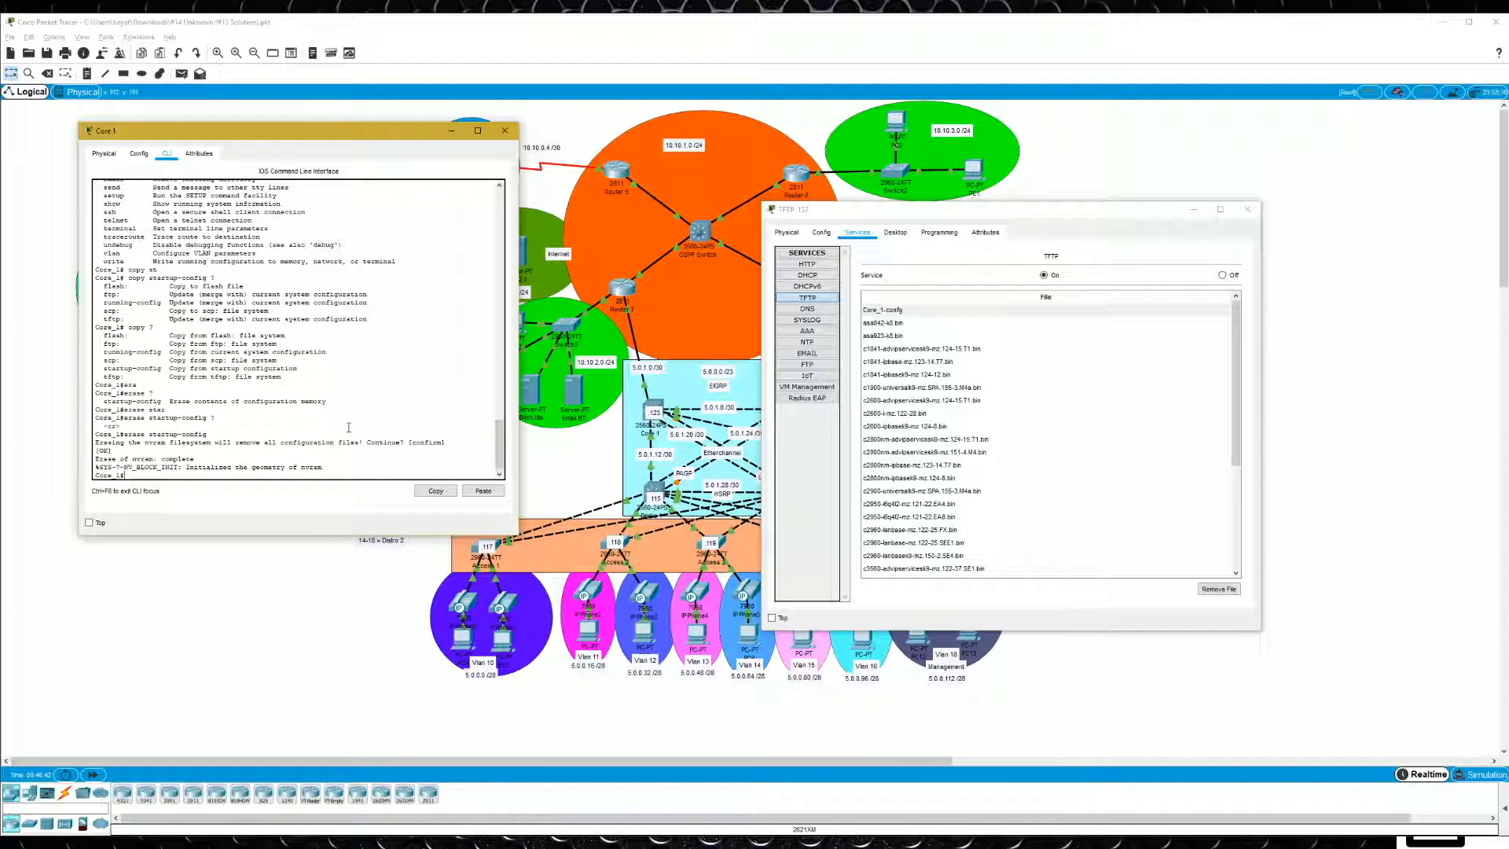
- Reload Core 1
type("reload")
key("Return")
key("Return")
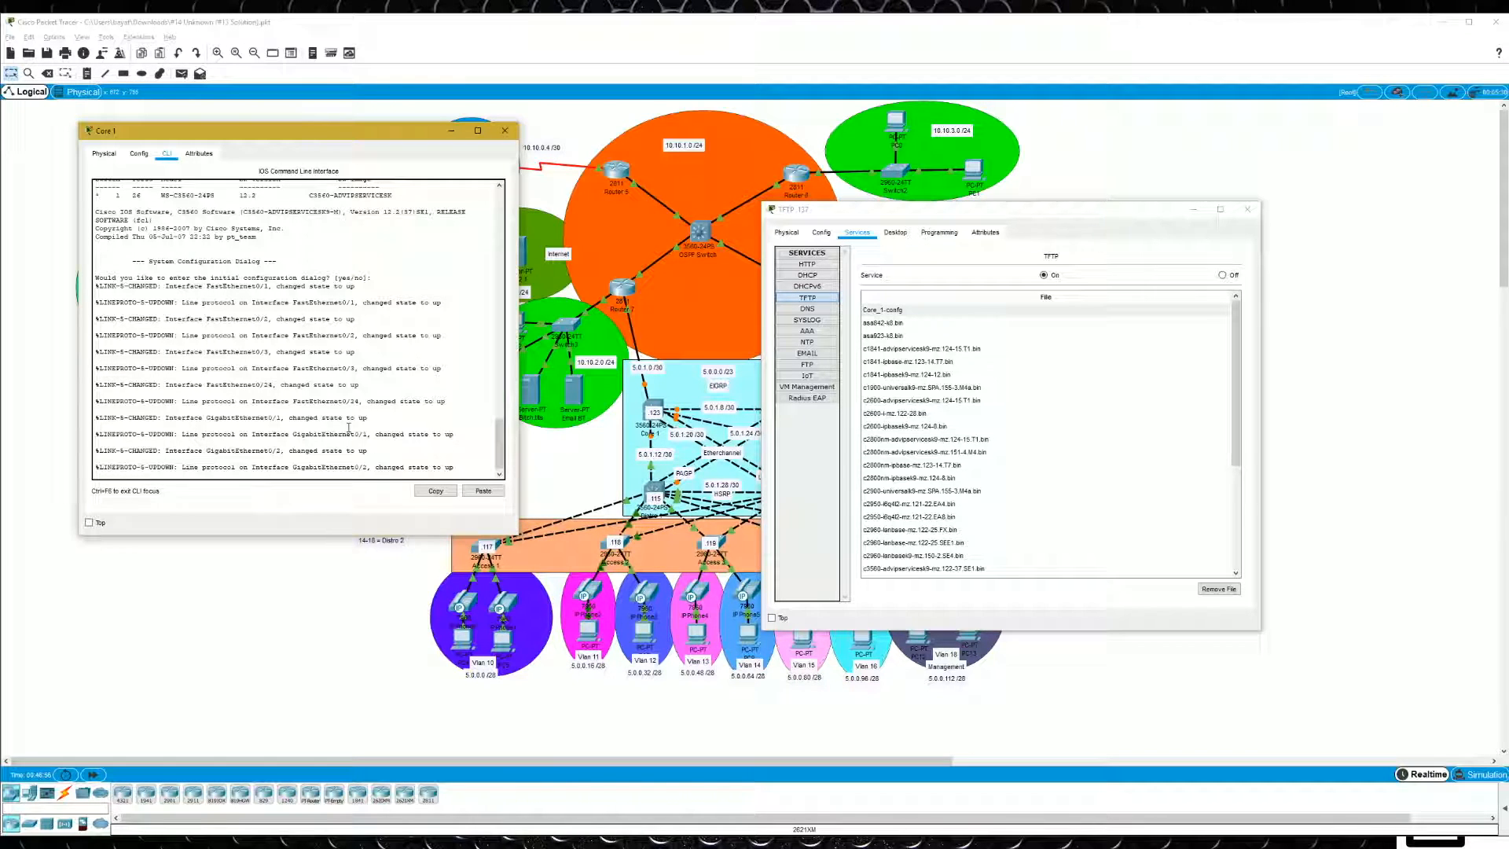
- Decline the initial configuration dialog with "no" and enter privileged EXEC mode on the restarted Core 1
key("Return")
key("Return")
key("Return")
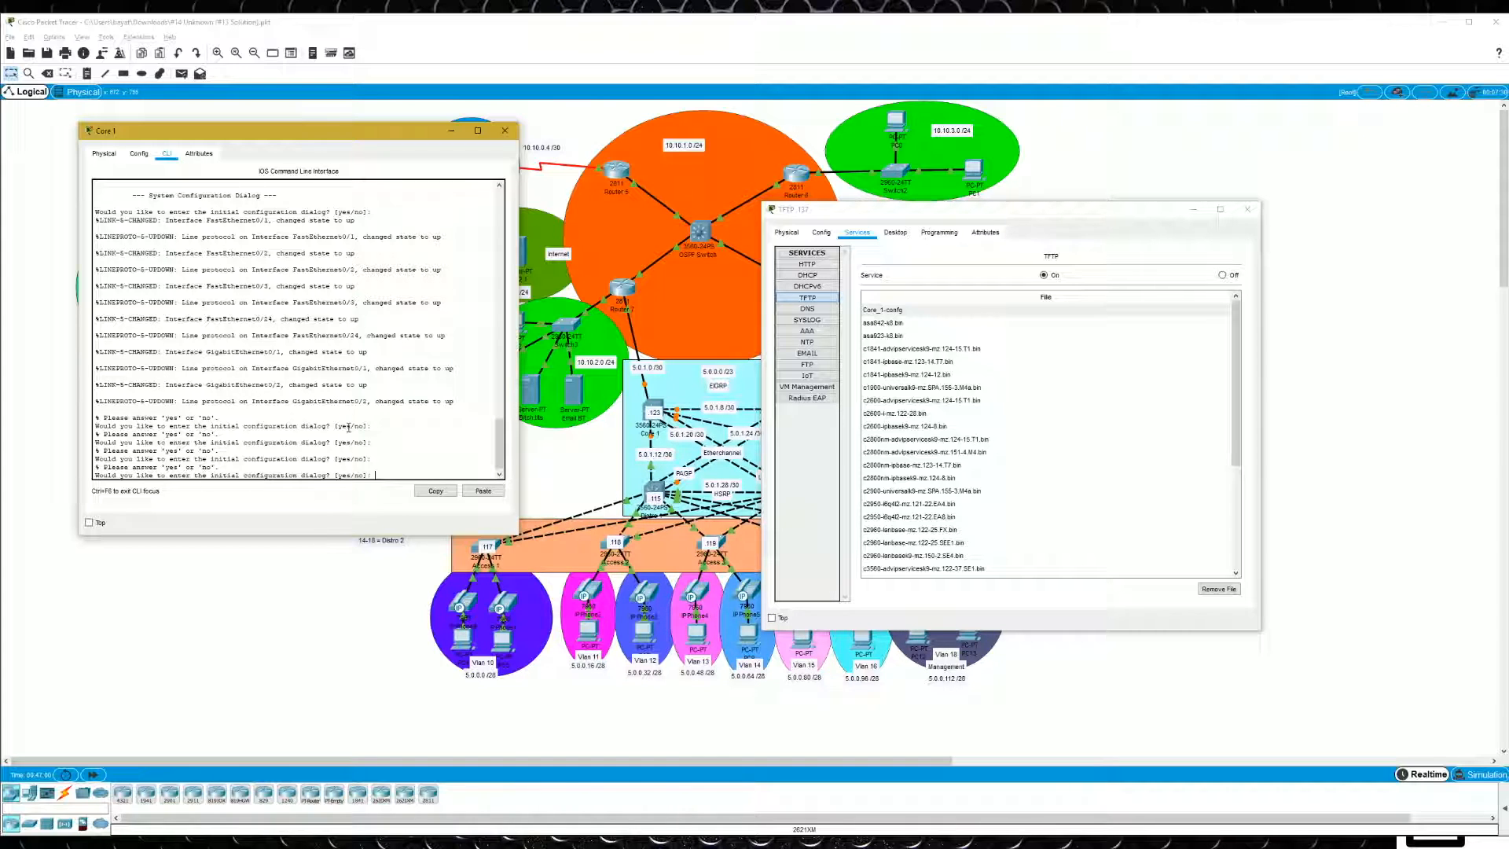
type("no")
key("Return")
key("Return")
key("Return")
key("Return")
type("e")
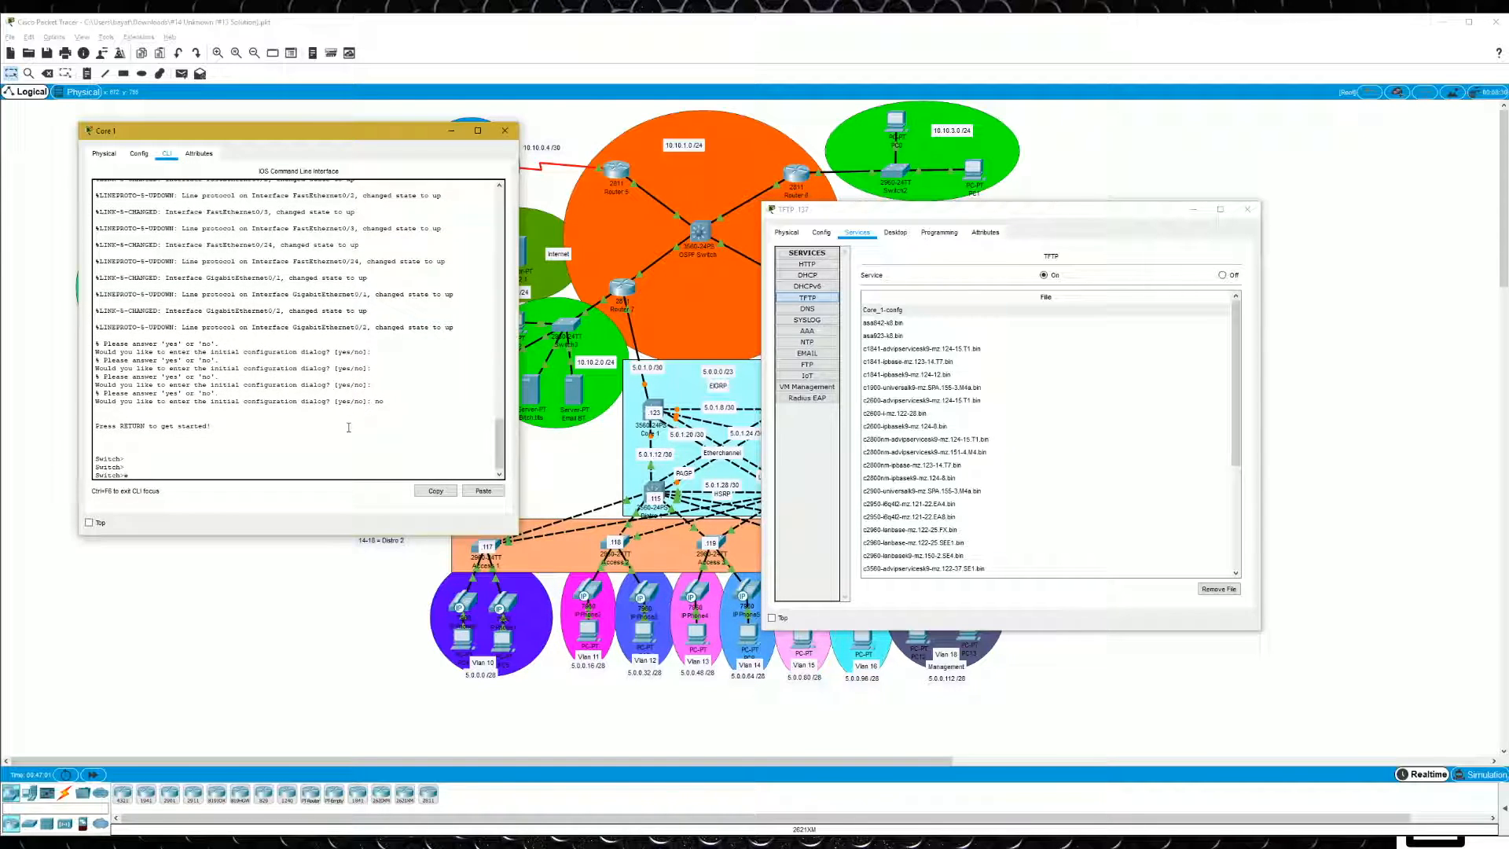
type("n")
key("Return")
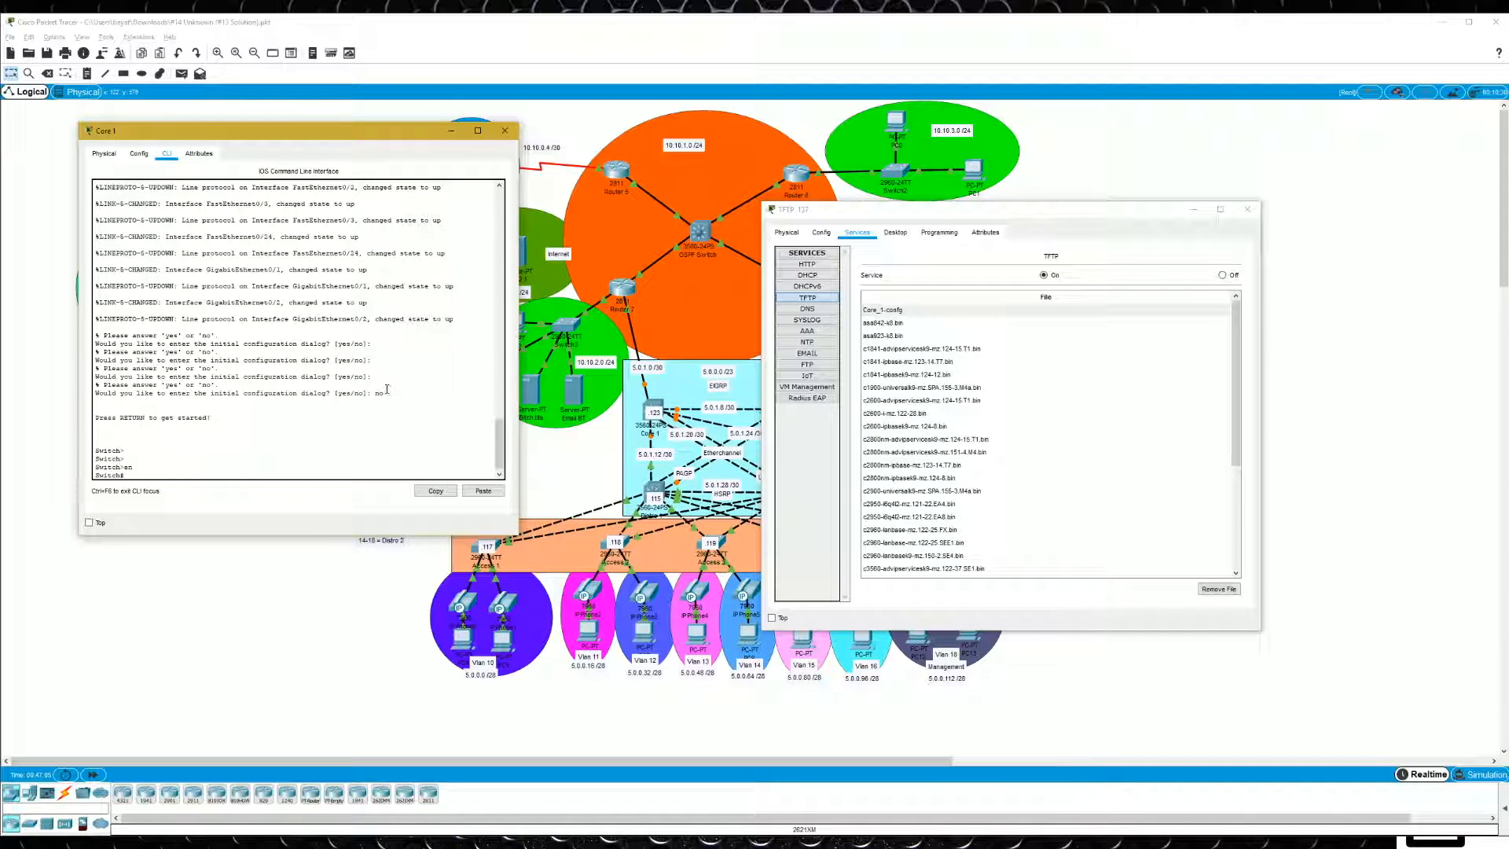
- Move the TFTP .137 server's window aside and show the IP routing table on the restarted Core 1
left_click_drag(959, 217, 1193, 118)
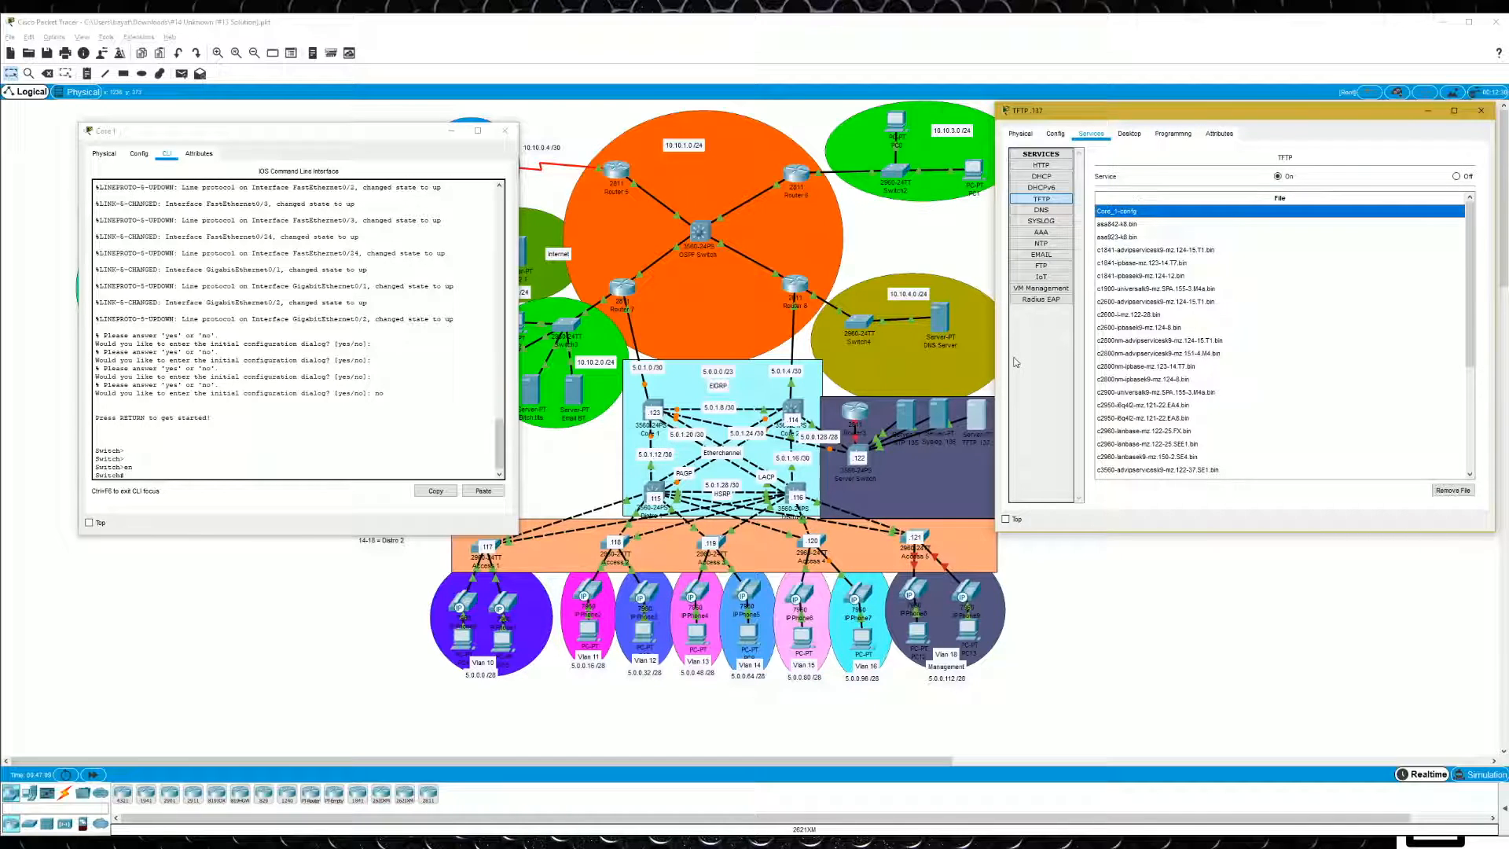
left_click(227, 406)
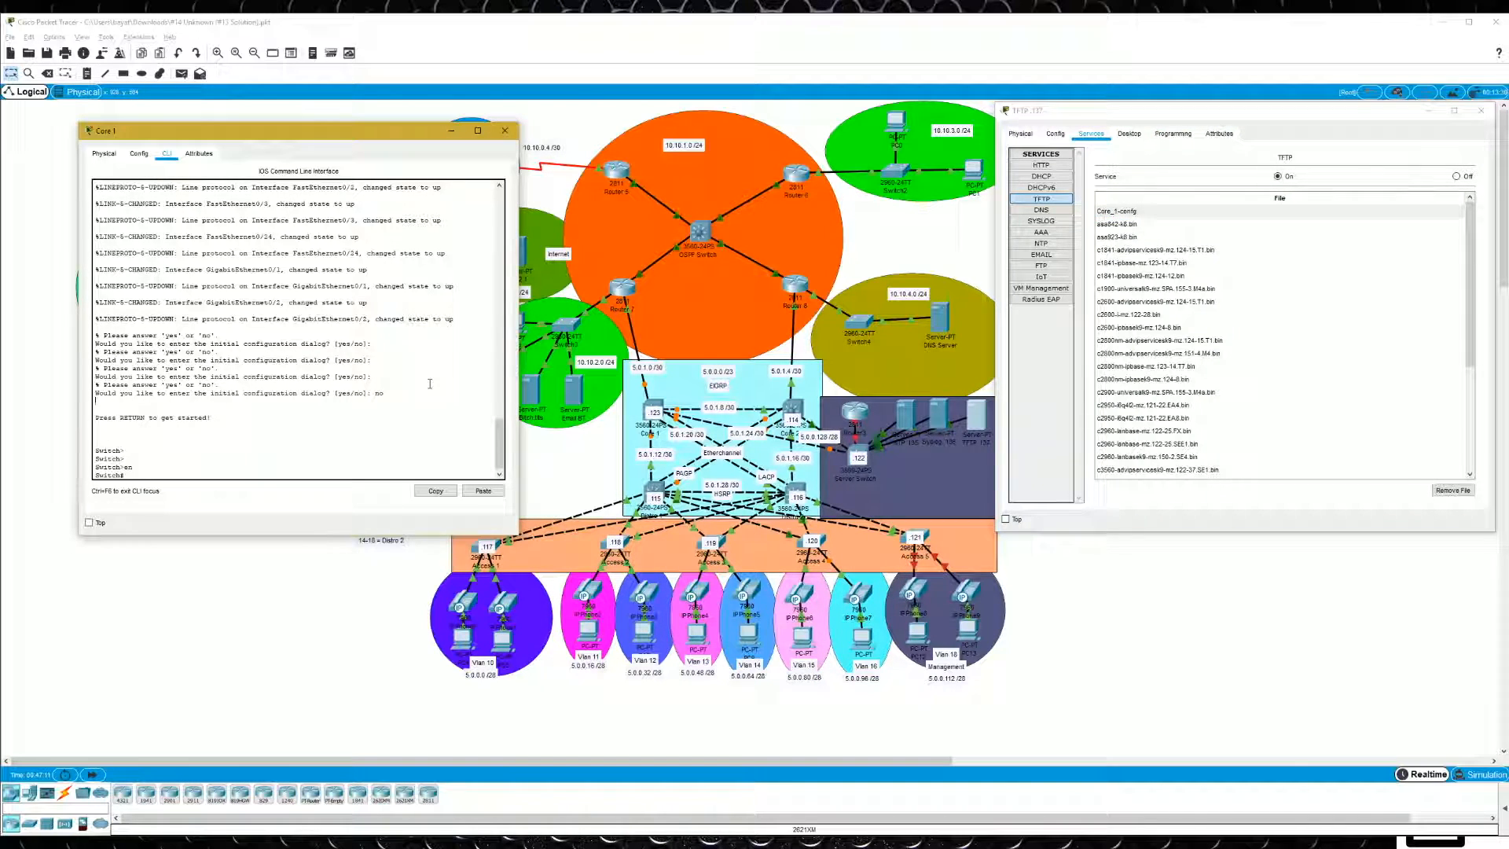
type("sh ip route")
key("Return")
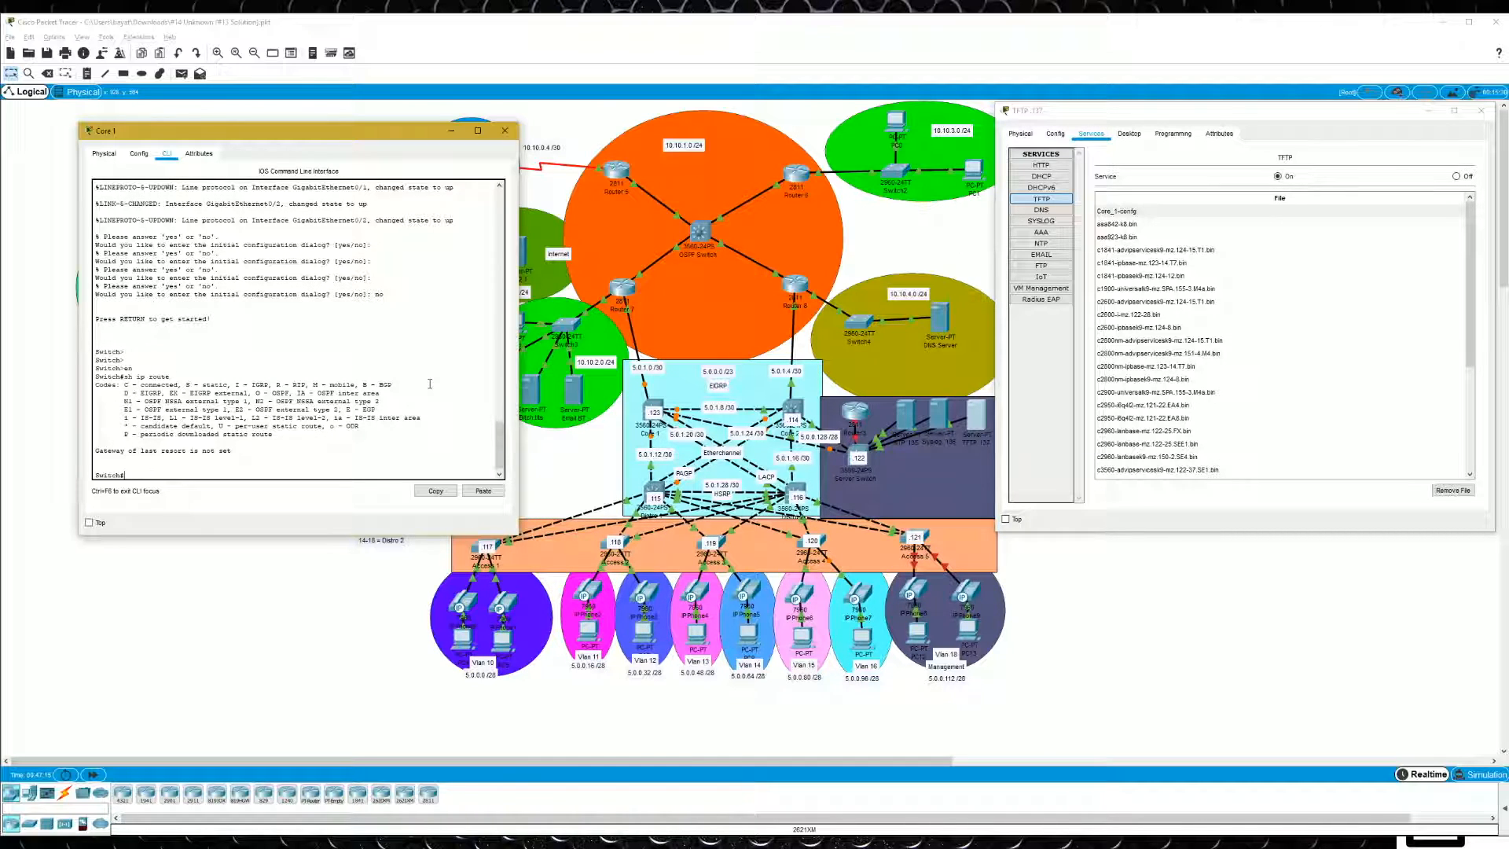
- Enter FastEthernet 0/3 configuration on the restarted Core 1 and try to assign 5.0.0.131 with mask 255.255.255.240
type("conf t")
key("Return")
type("int fa")
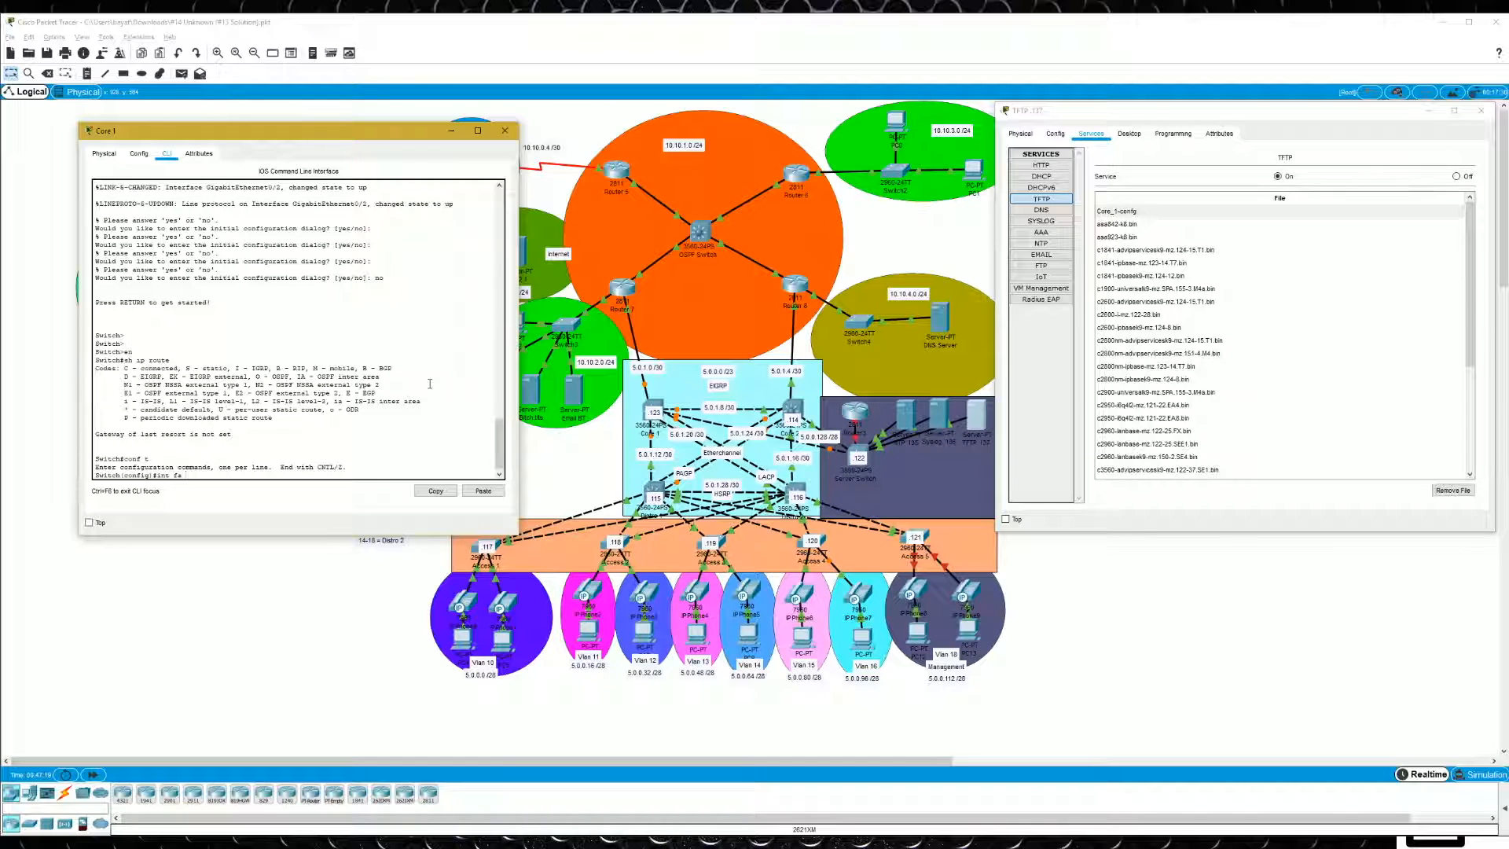
type(" 0/3")
key("Return")
type("ip ad")
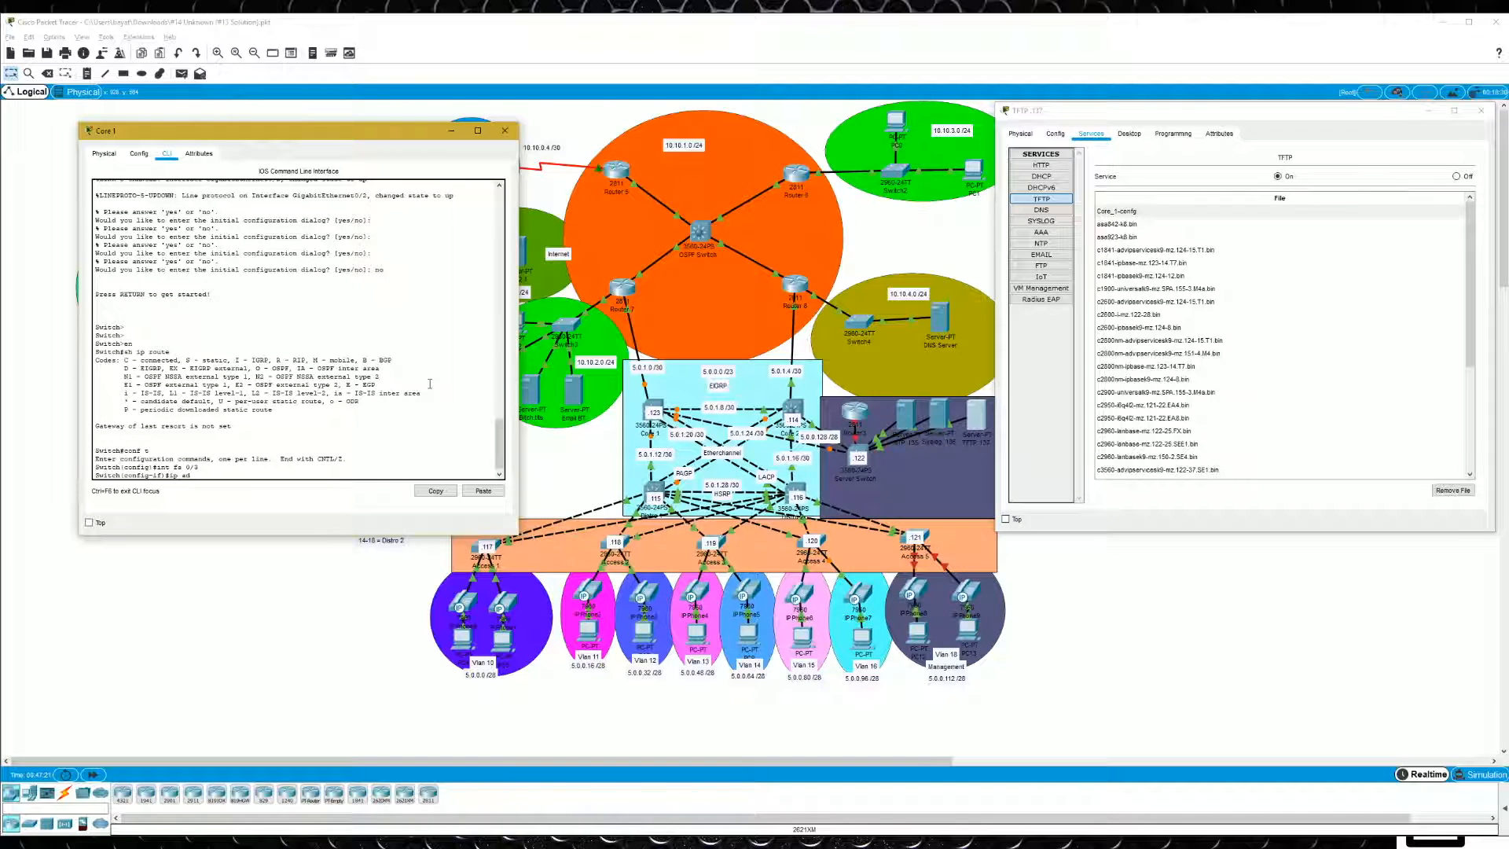
type("d 5.0.0.131")
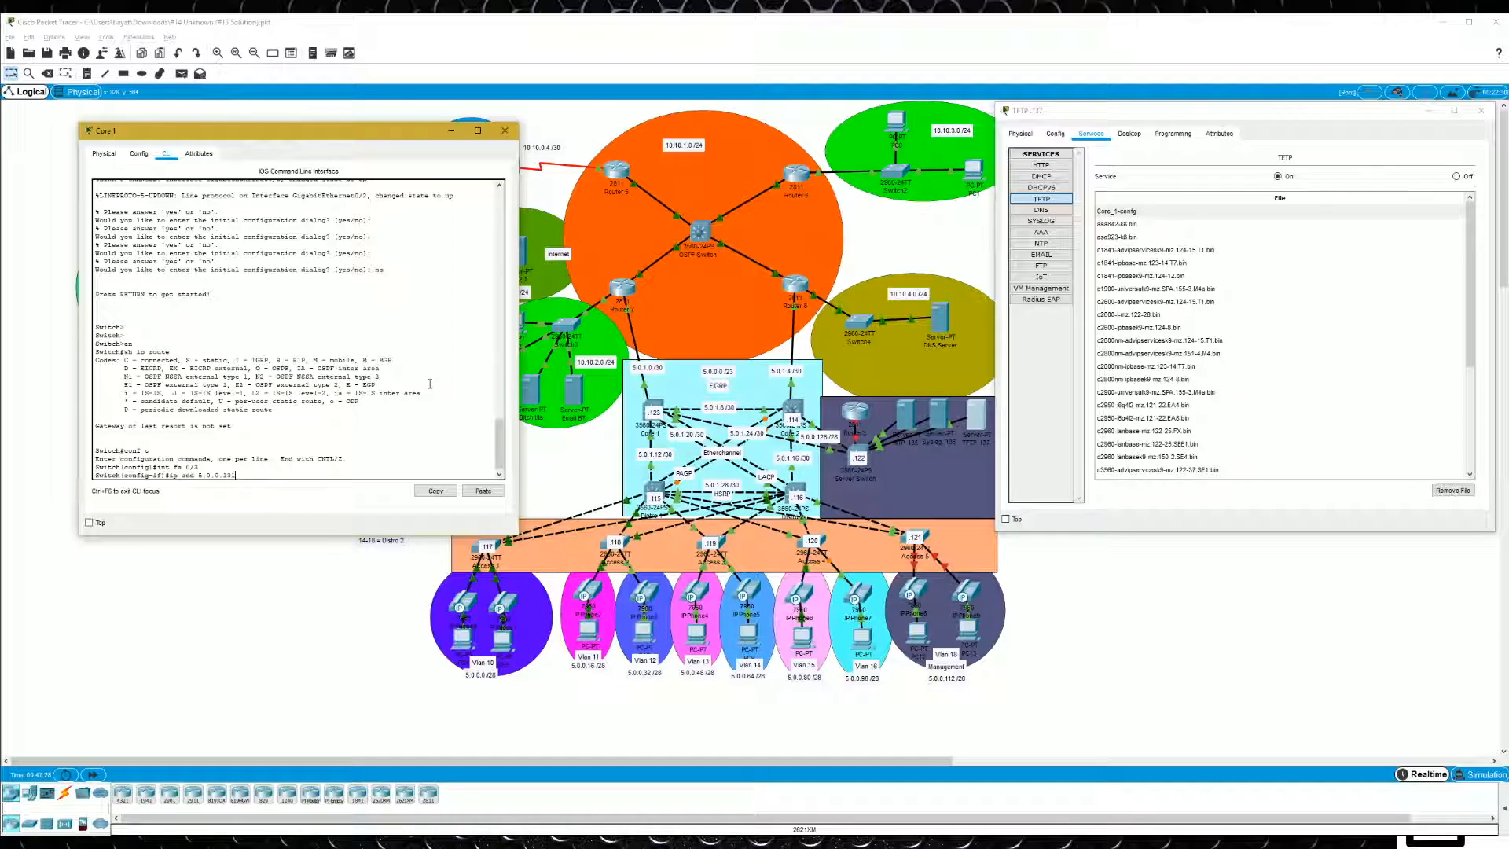
type(" 255.255.255.240")
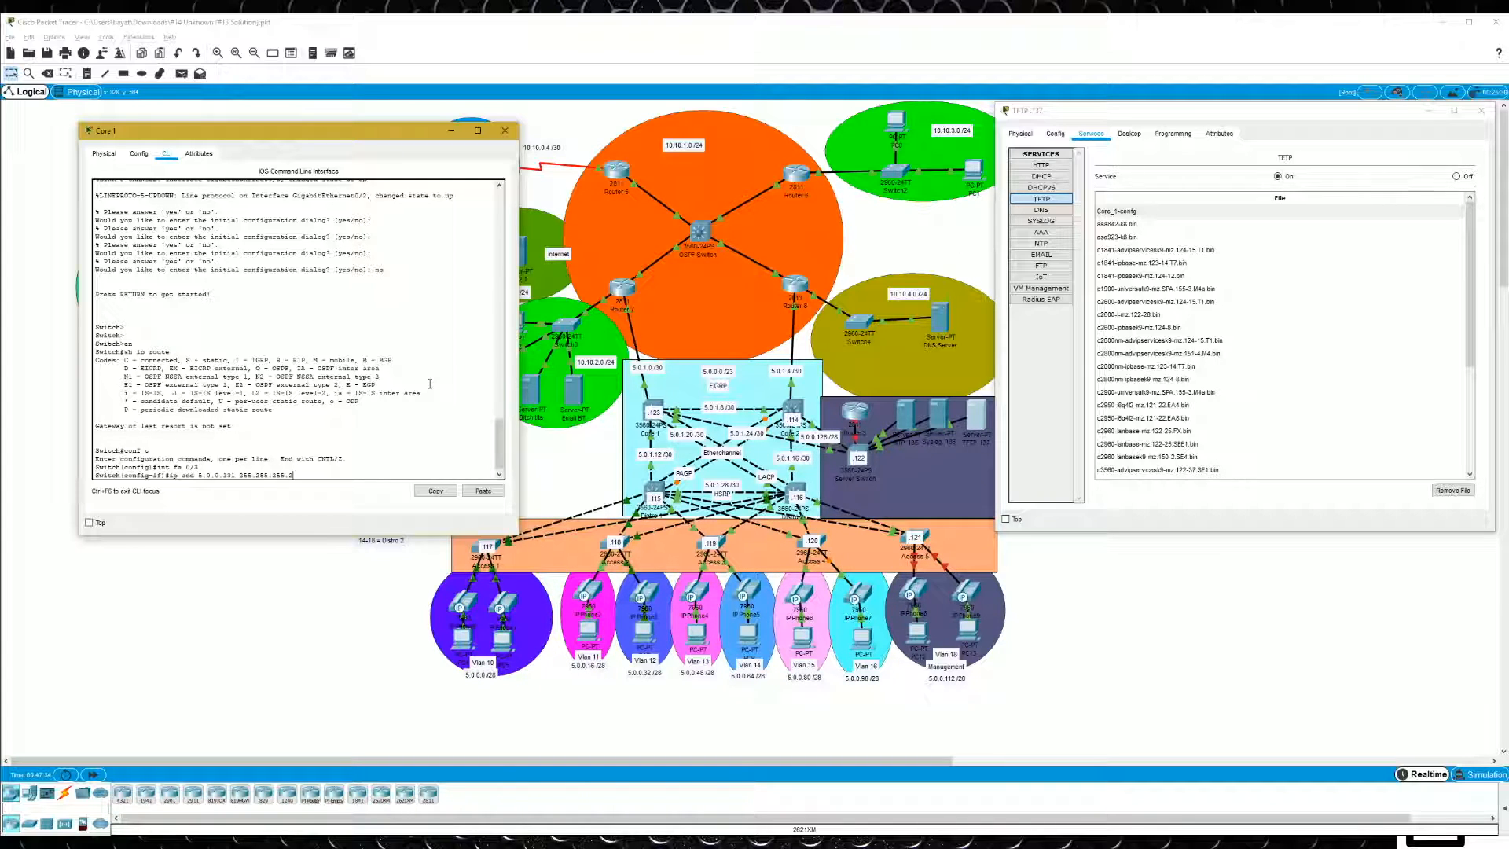
key("Return")
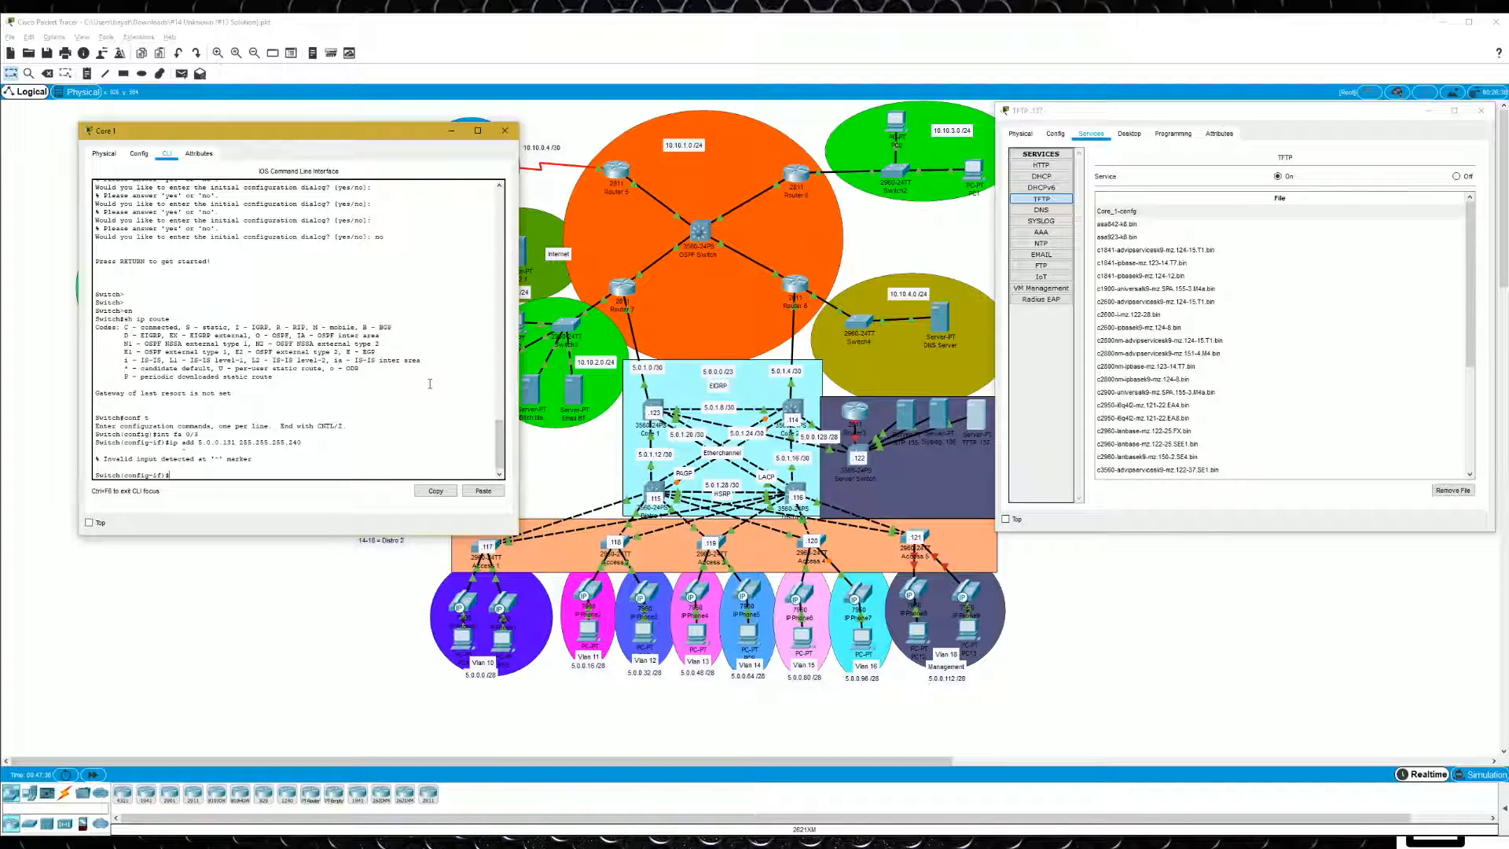
- Make FastEthernet 0/3 a routed port with "no switchport" and assign it 5.0.0.131 255.255.255.240
type("no sw")
key("Tab")
key("Return")
key("Return")
key("Up")
key("Up")
key("Up")
key("Return")
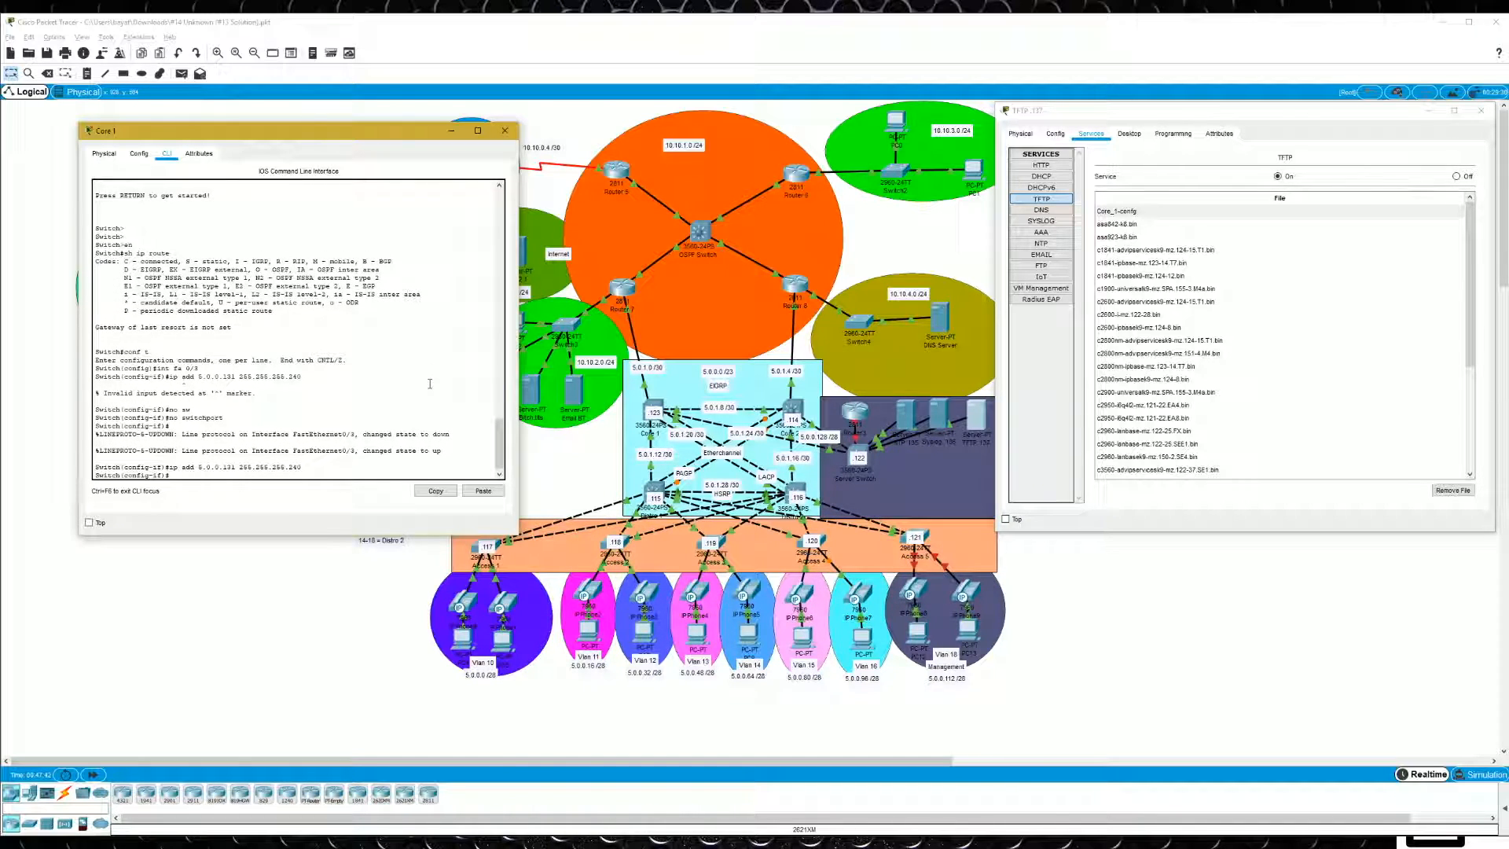
- Save Core 1's temporary configuration with "do wr" and return to privileged EXEC mode
type("do wr")
key("Return")
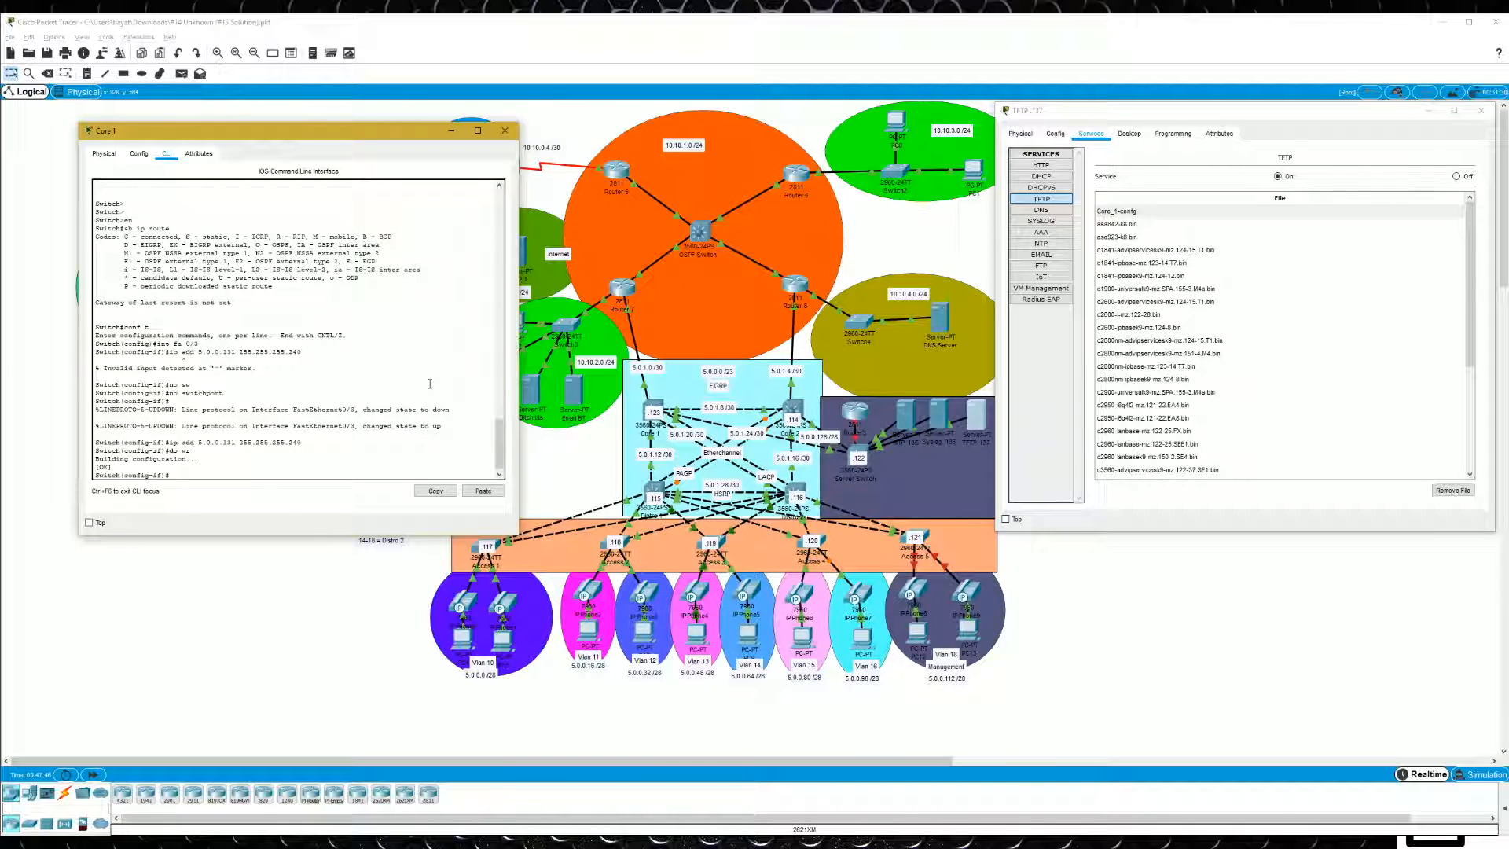
type("exit")
key("Return")
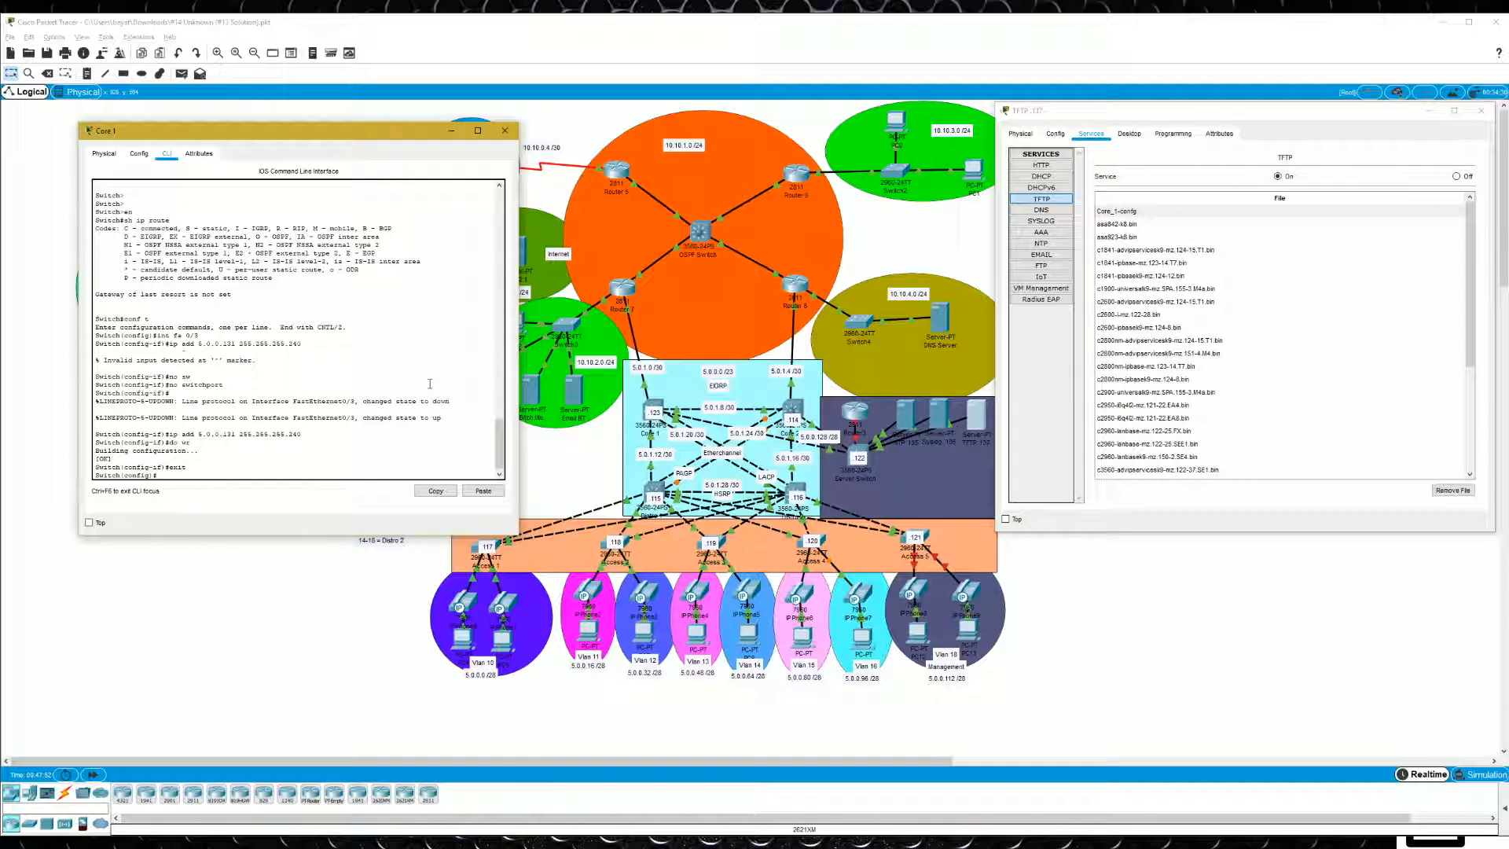
type("exit")
key("Return")
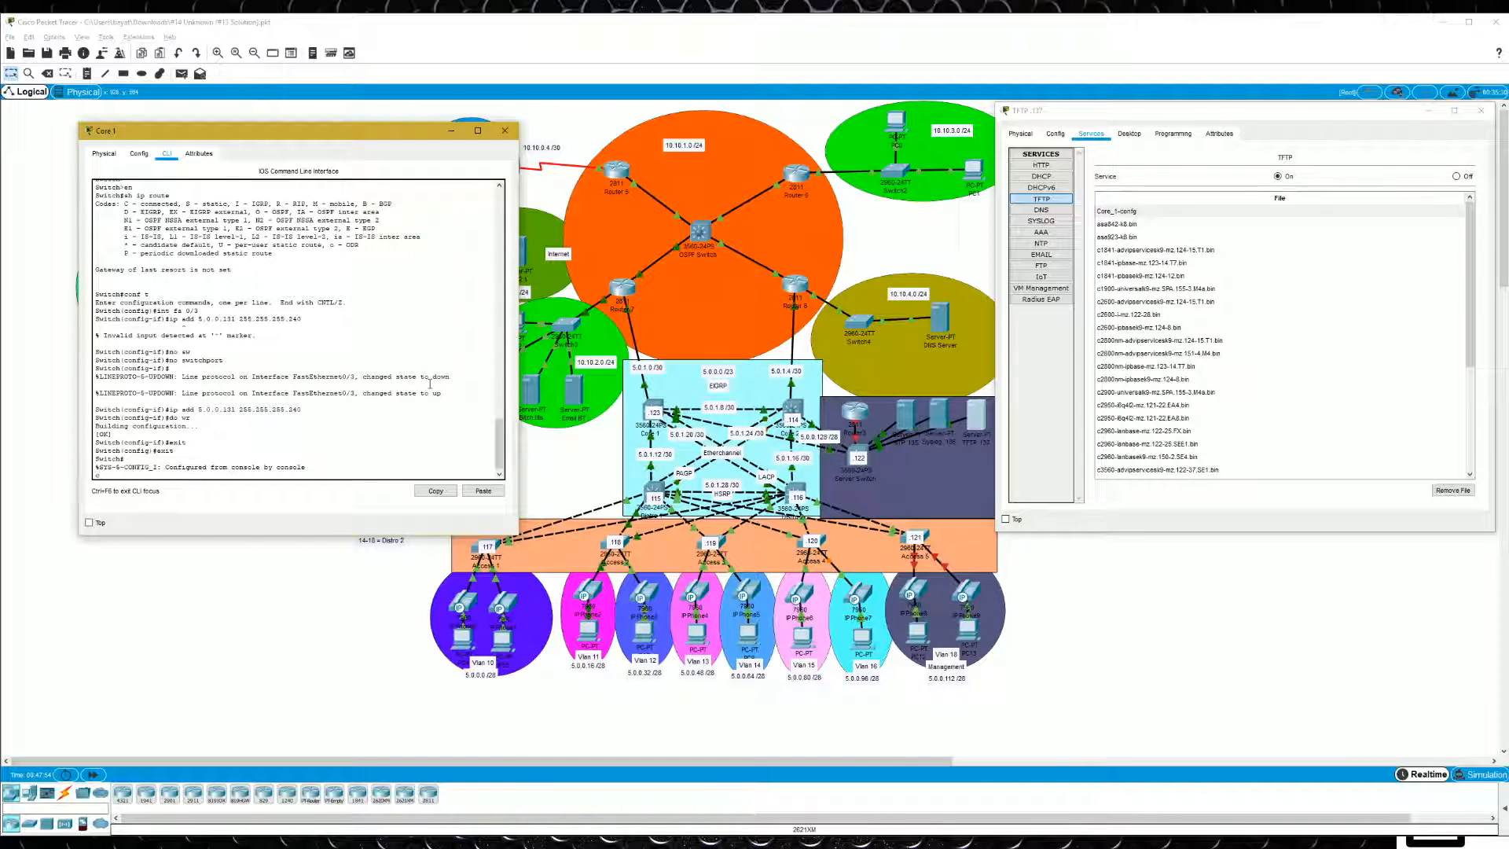
- Start "copy tftp: startup-config" on Core 1 with 5.0.0.137 as the remote host
type("ch#cop")
key("Return")
type("copy")
key("Tab")
type("tf")
key("Tab")
type("st")
key("Tab")
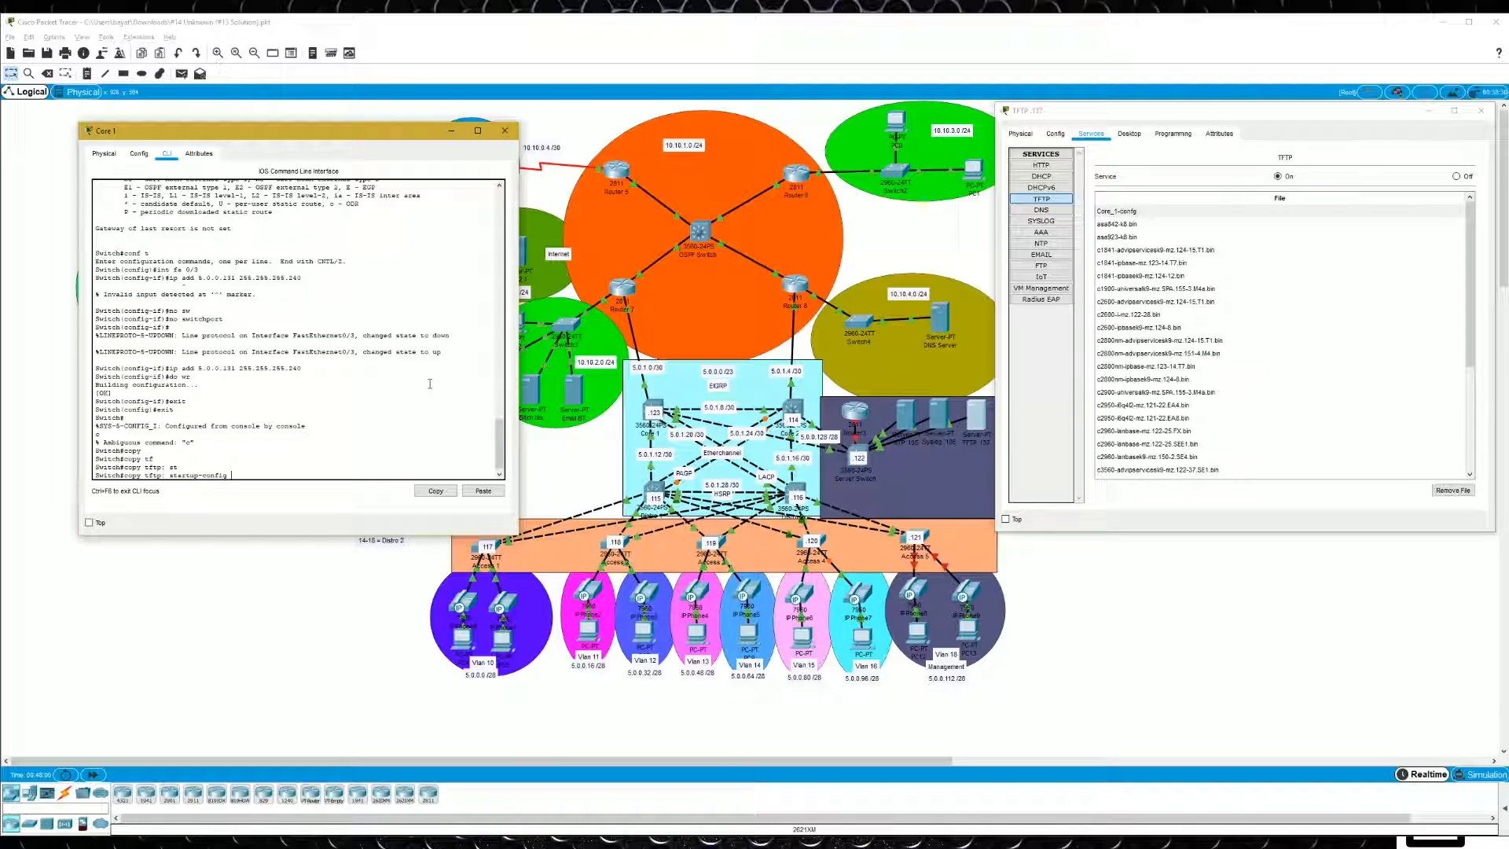
key("Return")
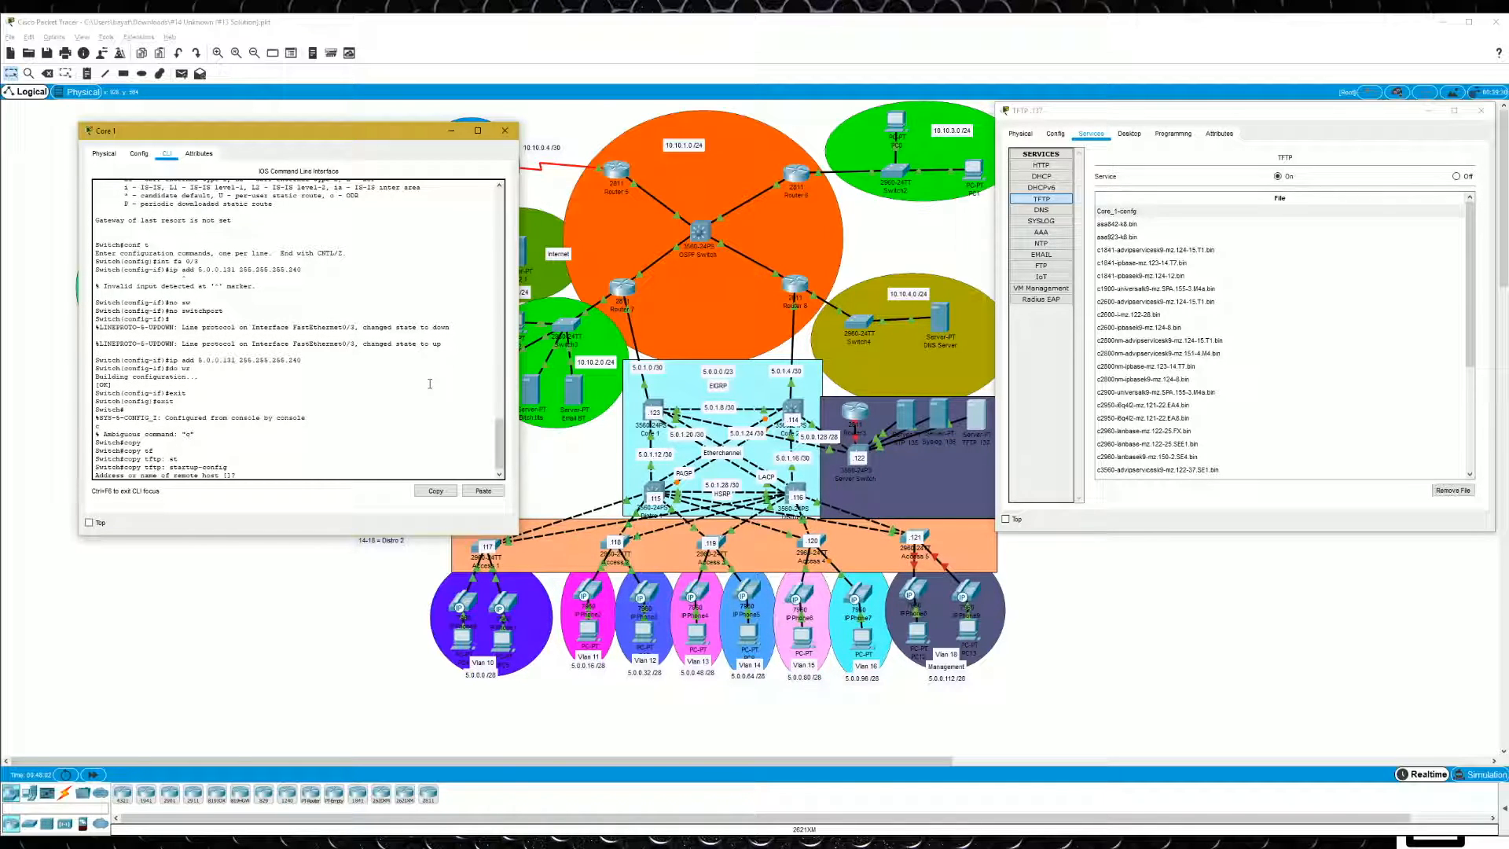
type("5.0.0.137")
key("Return")
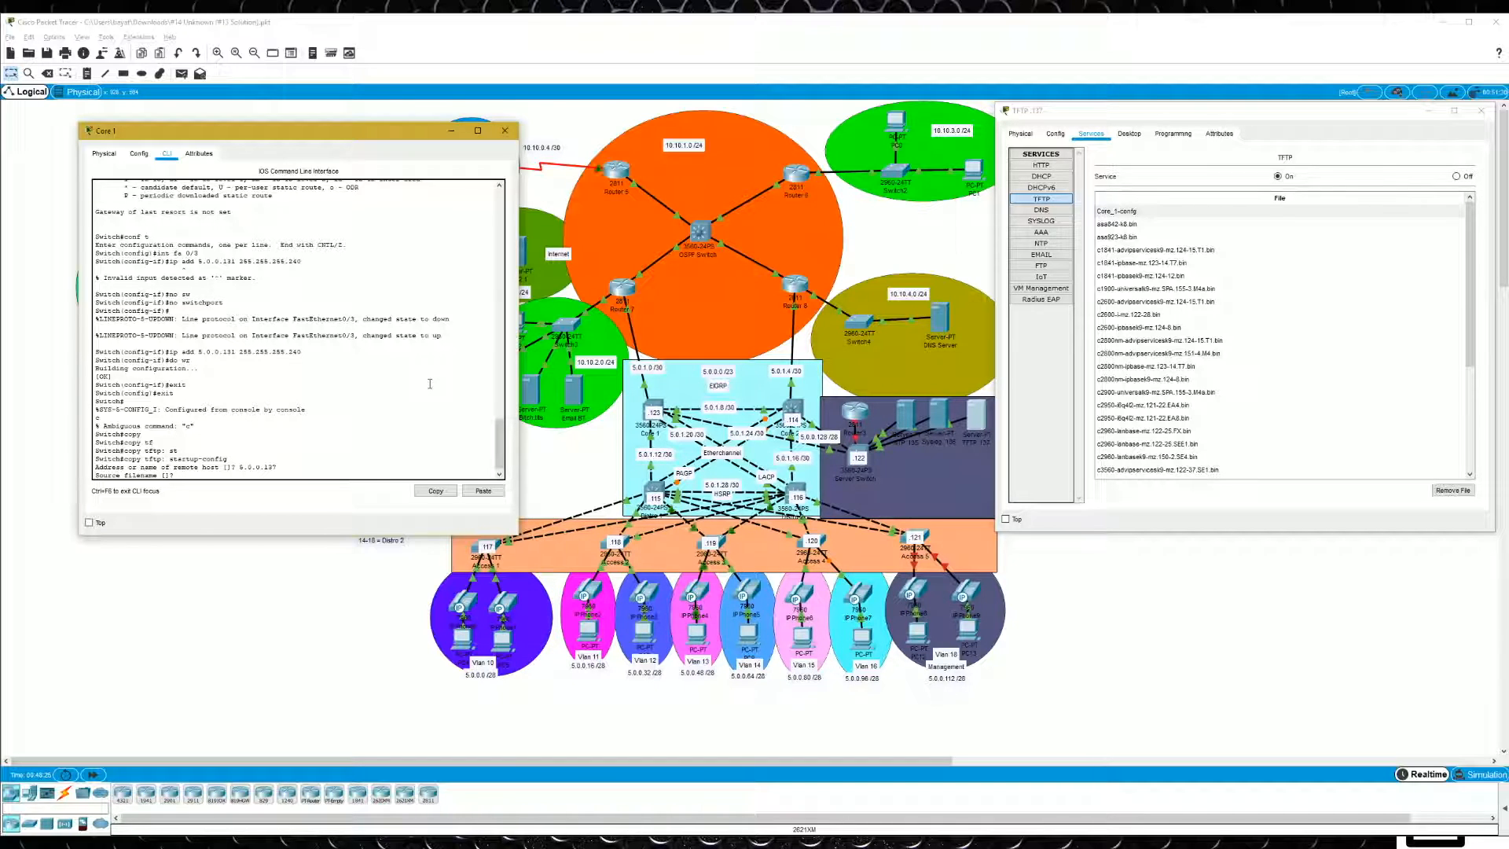
- Specify Core_1-config as the source file and accept startup-config as the destination to restore the backup
type("Core_1-config")
key("Return")
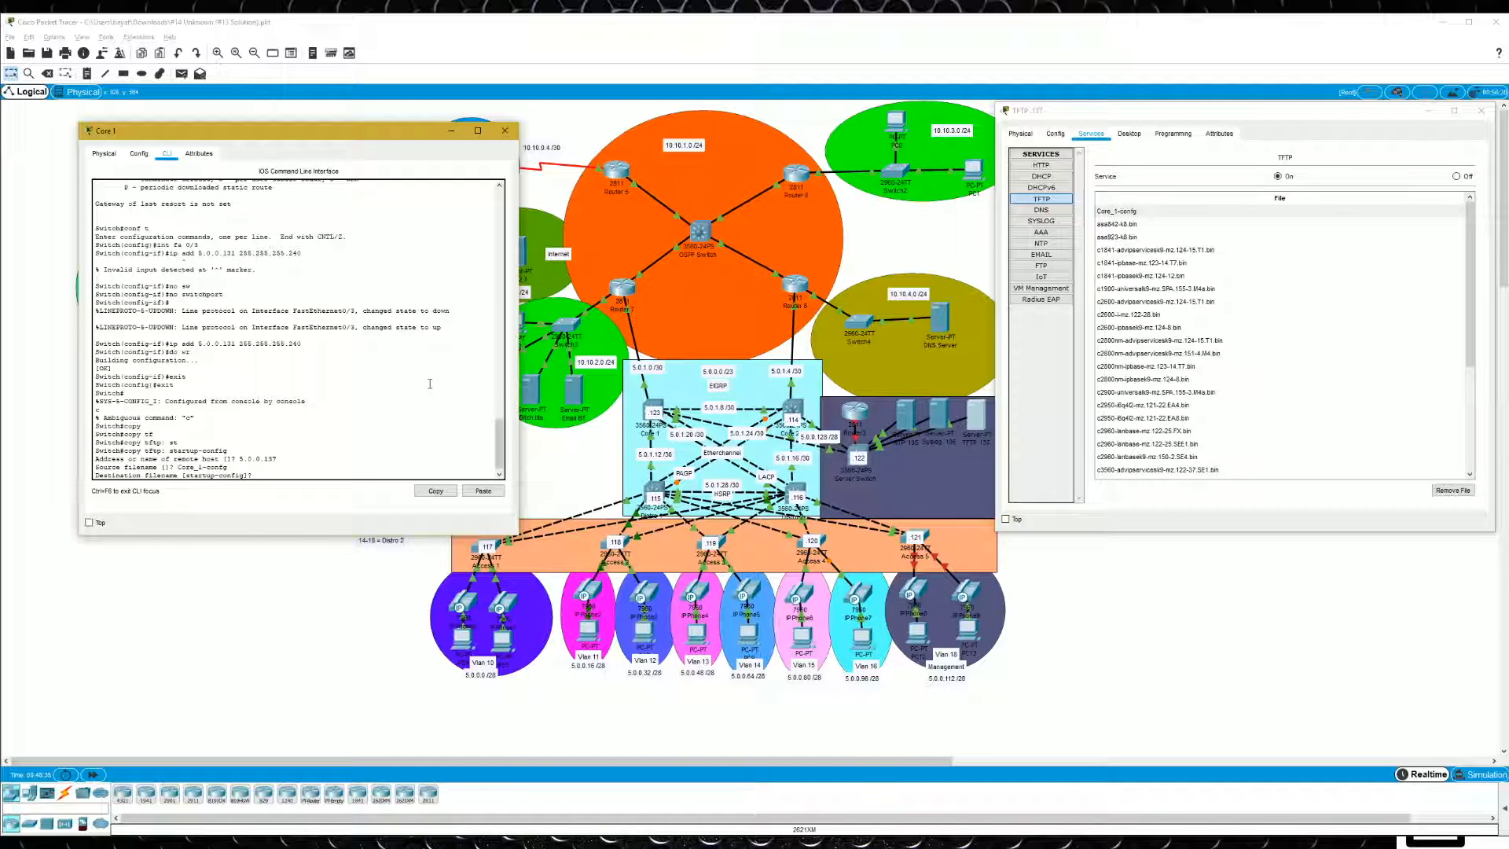
key("Return")
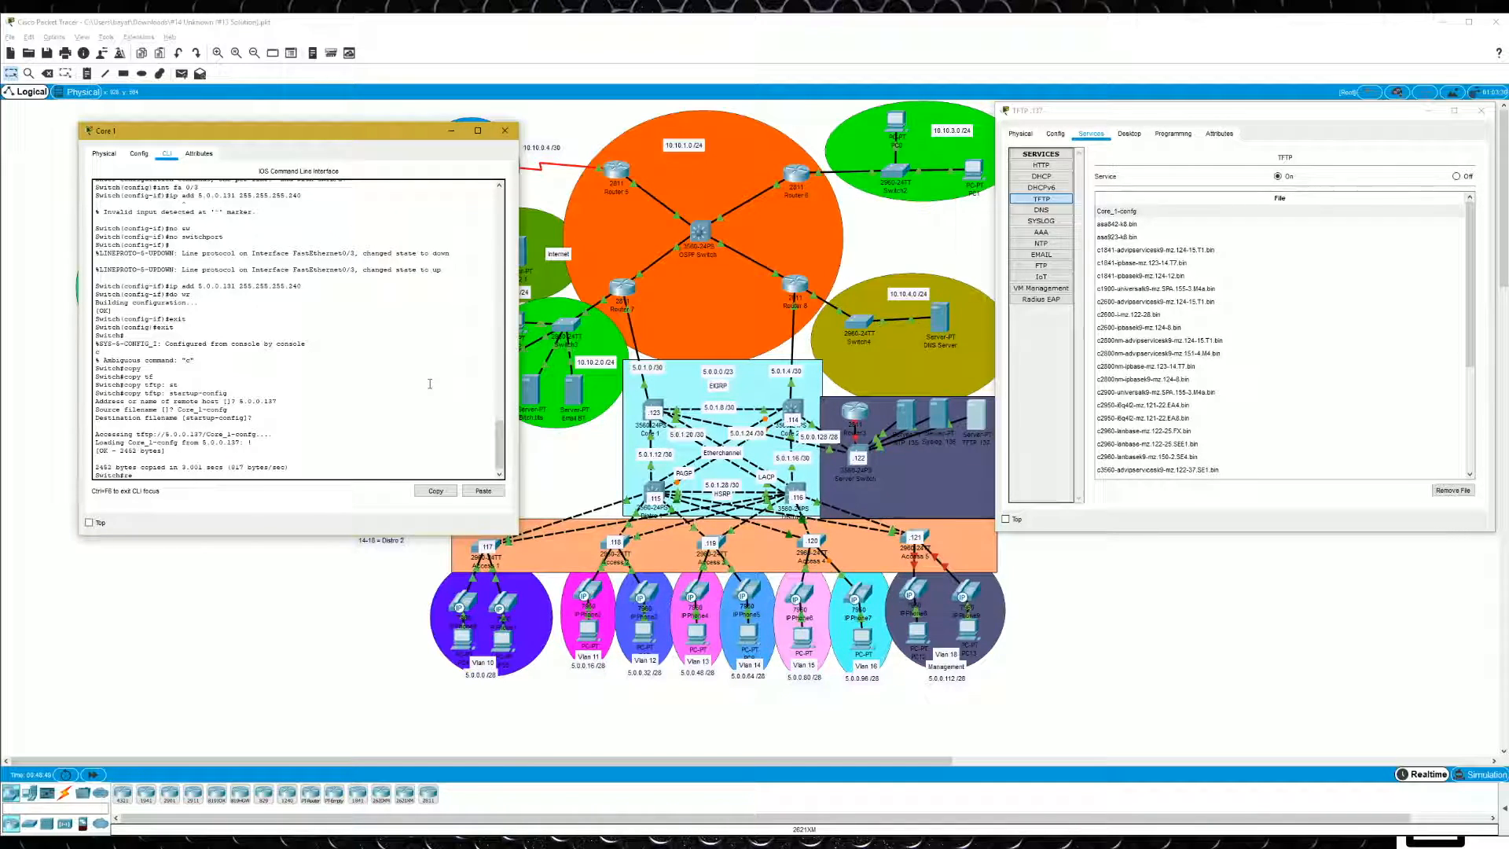
- Reload Core 1 without saving the modified running configuration and confirm the reload
type("oad")
key("Return")
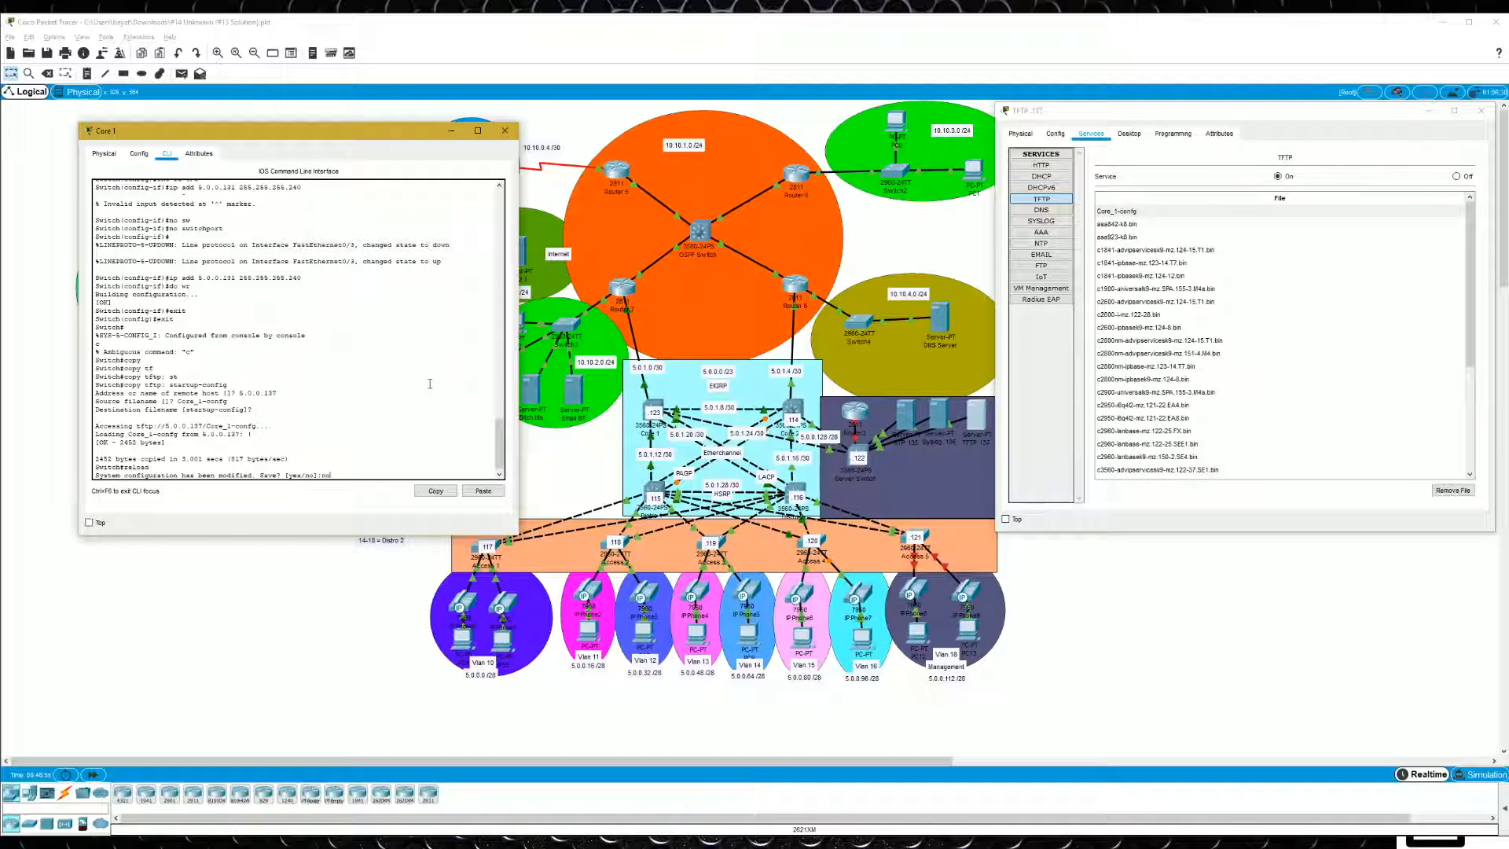
type("no")
key("Return")
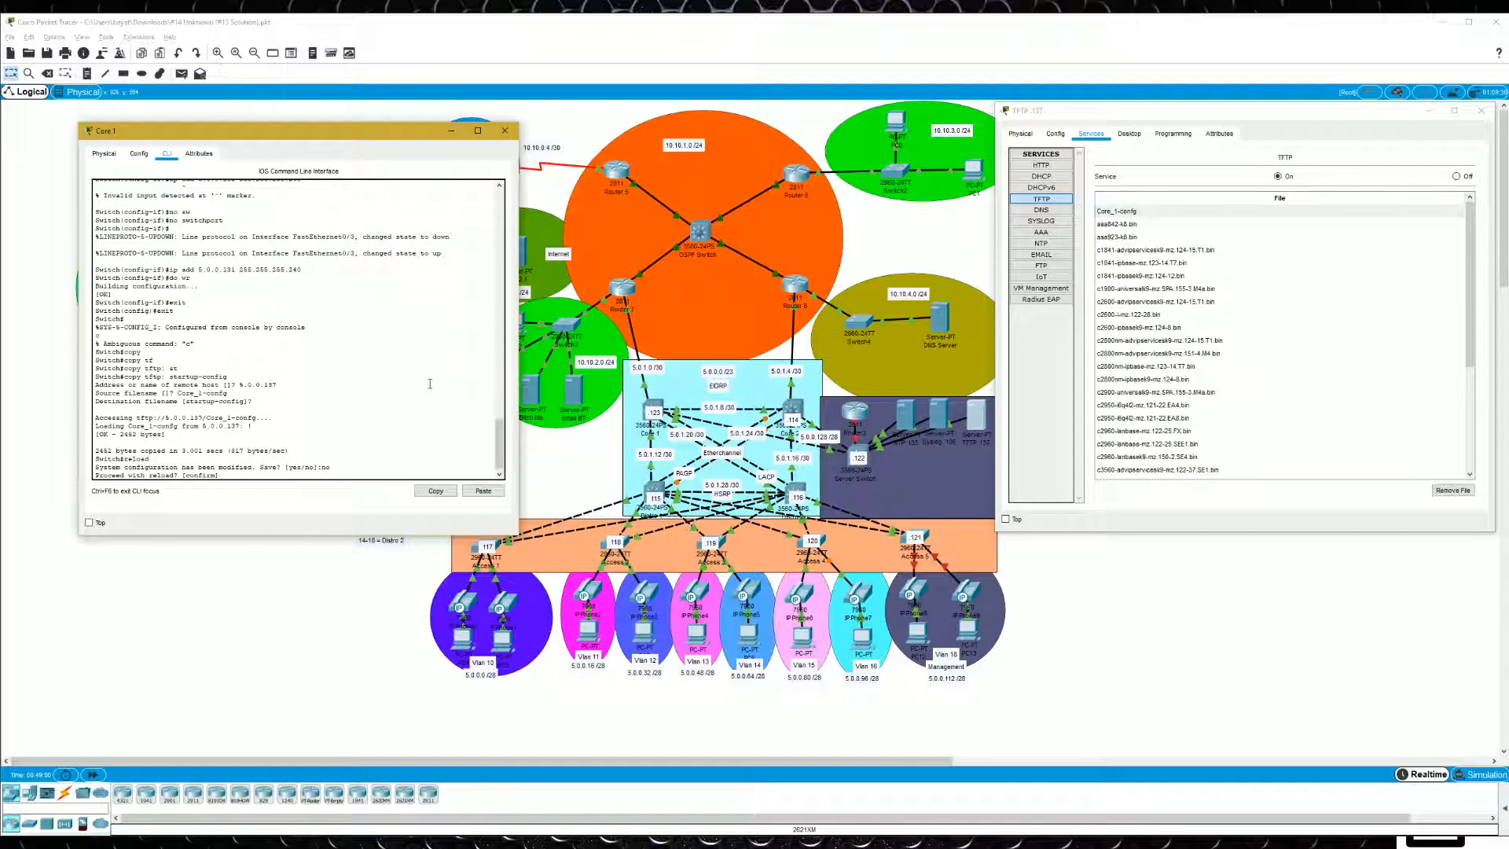
key("Return")
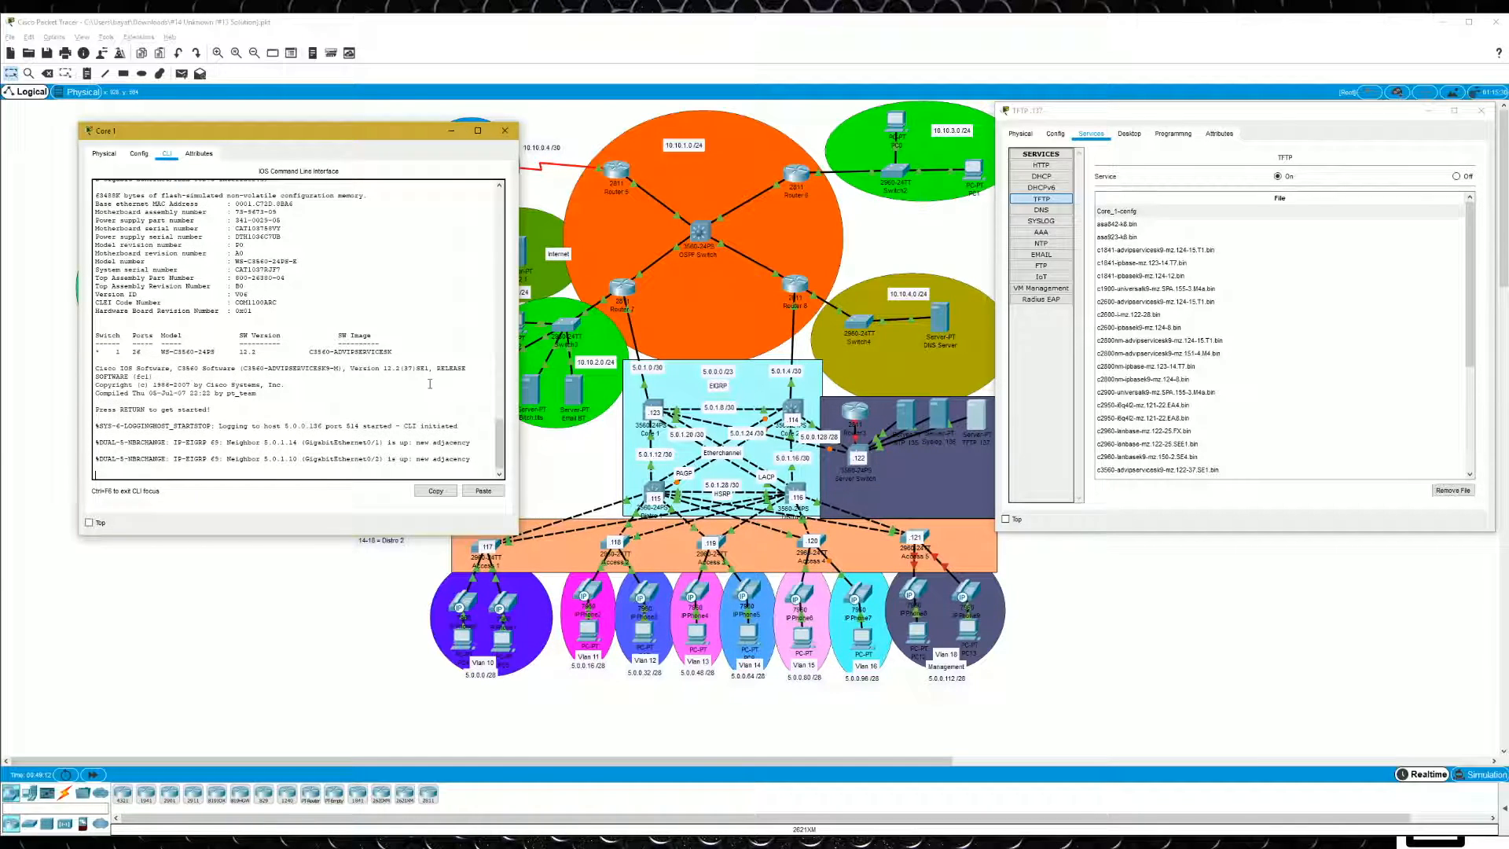
- Enter privileged EXEC mode on the reloaded Core 1 and check its interfaces with "sh ip int br"
key("Return")
key("Return")
key("Return")
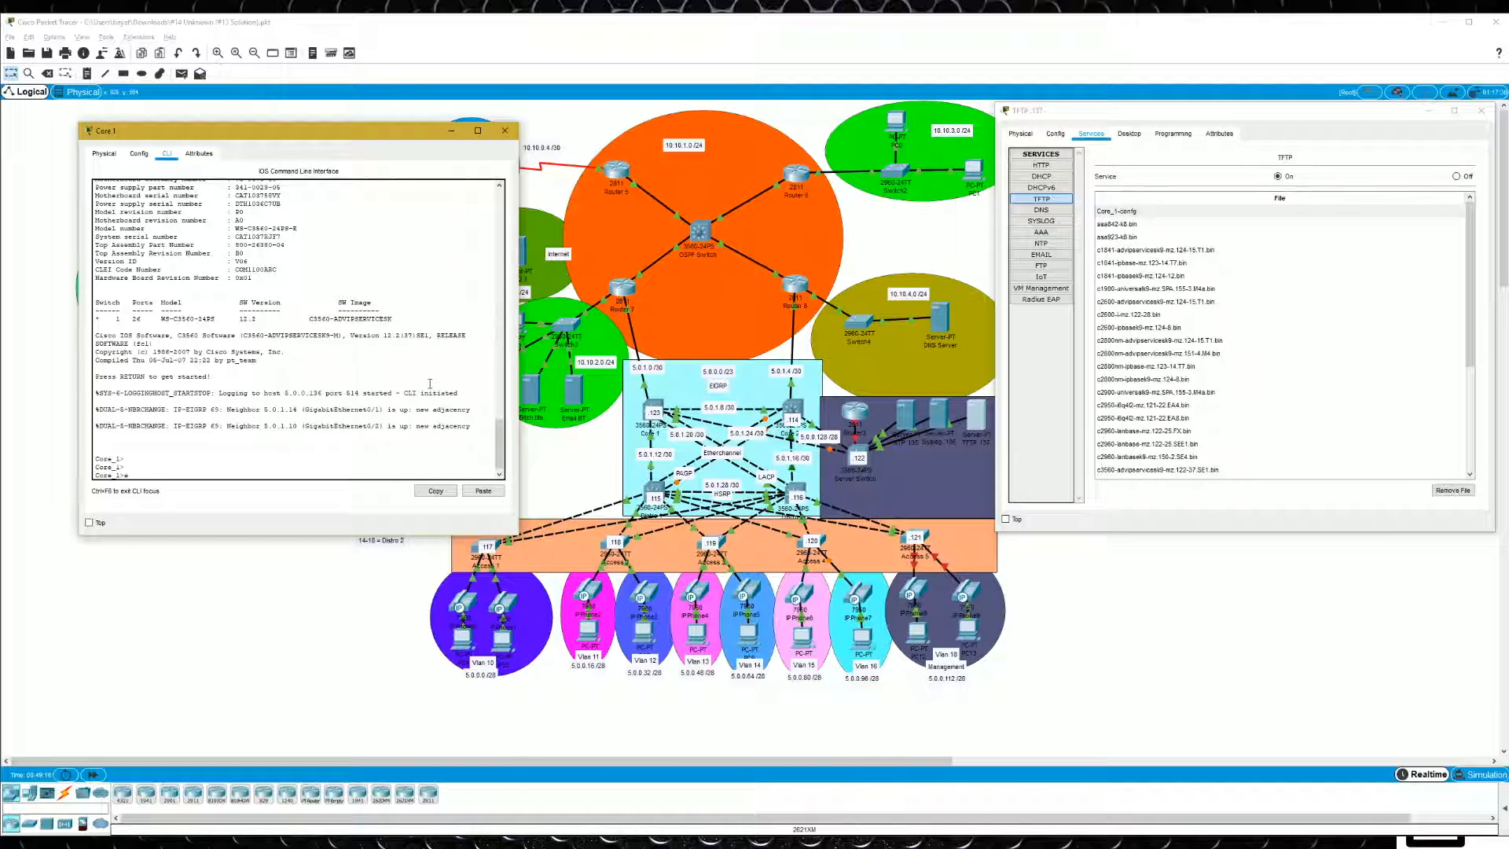
type("en")
key("Return")
type("sh ip int br")
key("Return")
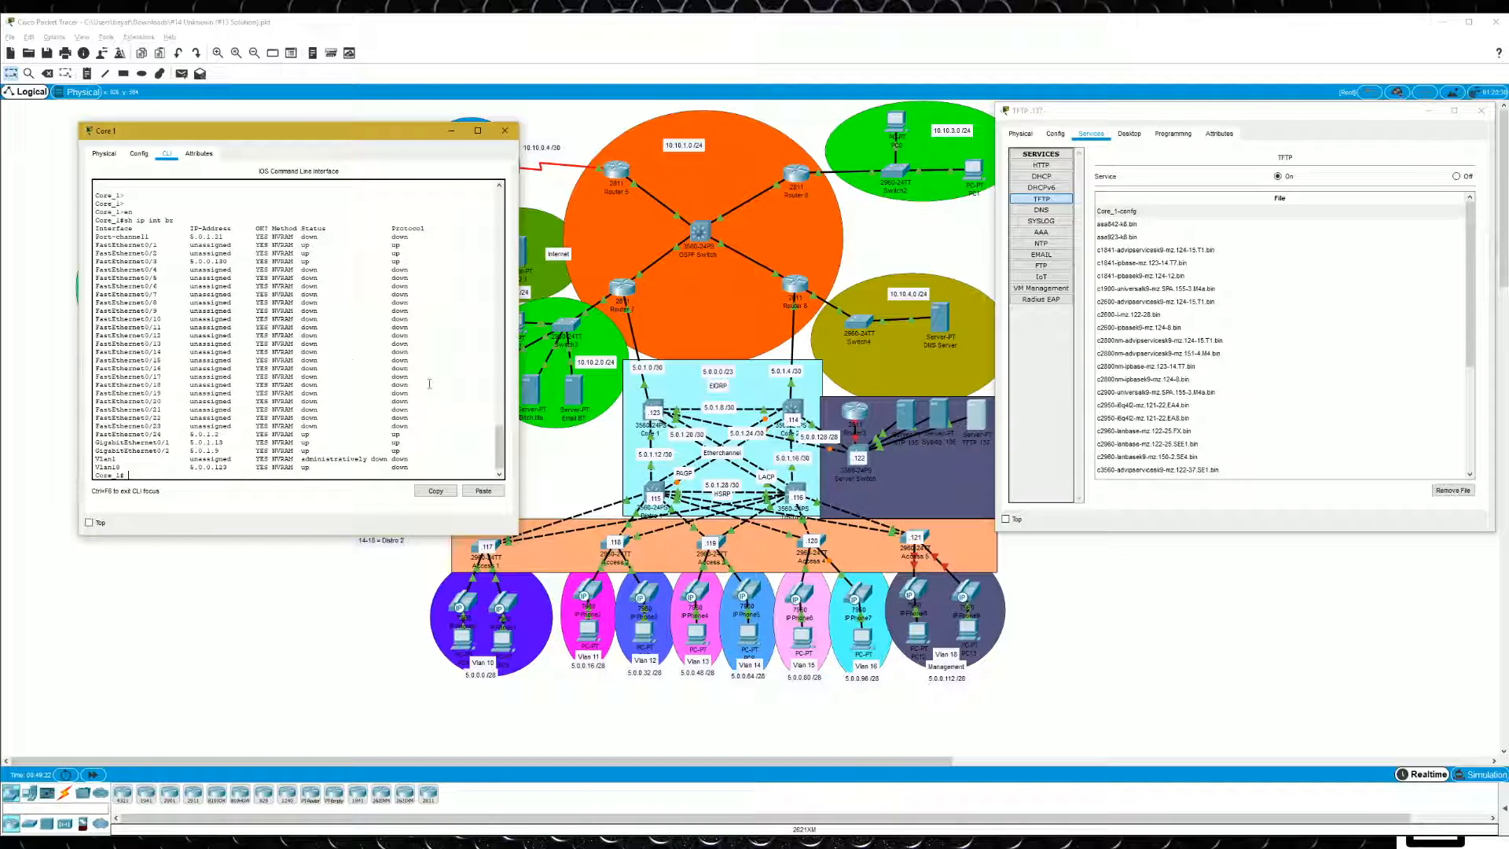
- Close the Core 1 and TFTP .137 server windows
left_click(505, 131)
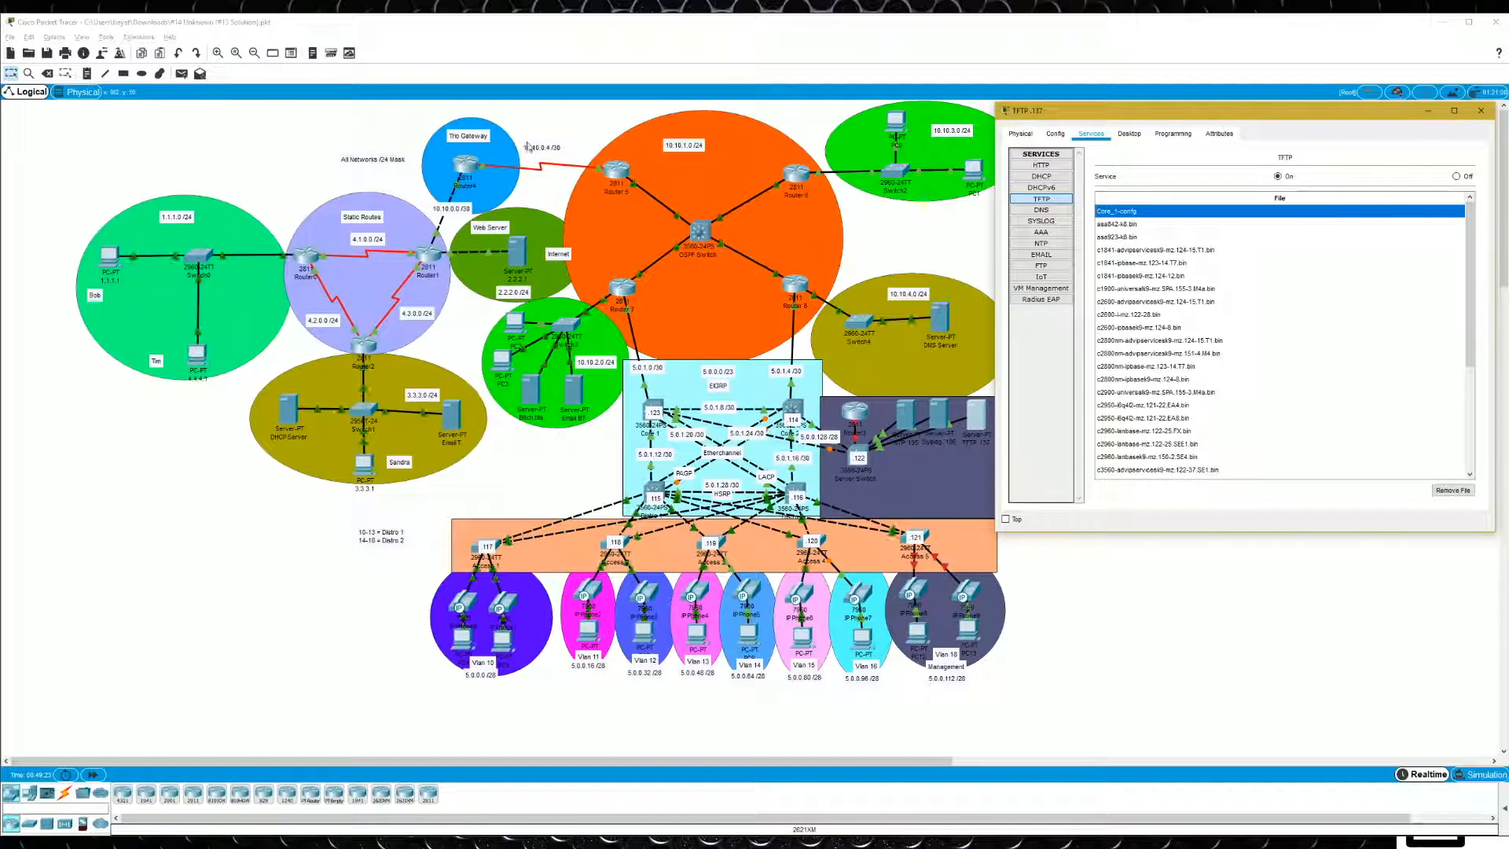
left_click(1480, 110)
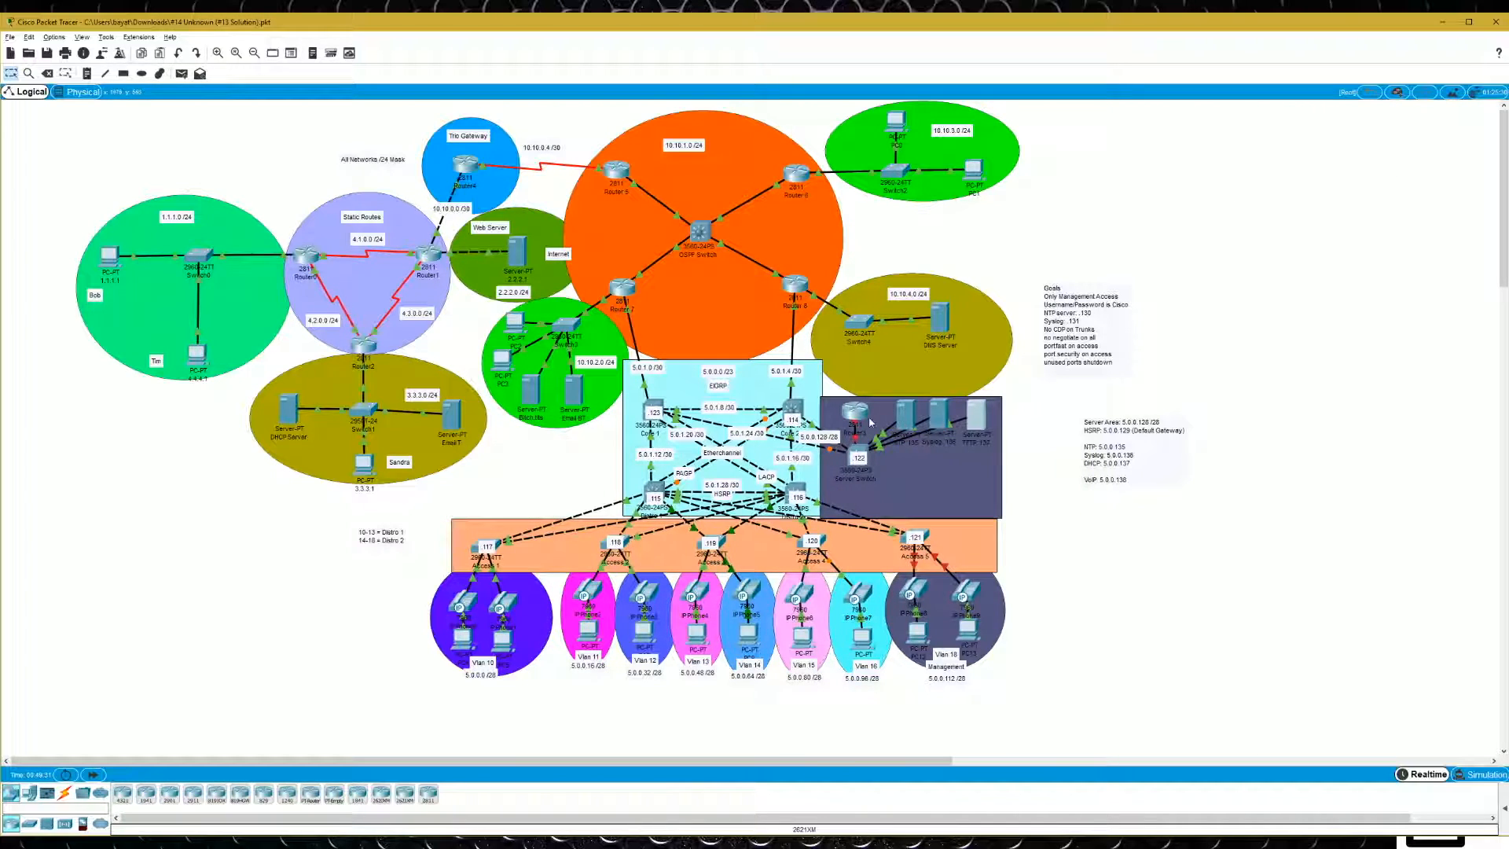
mouse_move(863, 409)
mouse_move(722, 540)
mouse_move(794, 344)
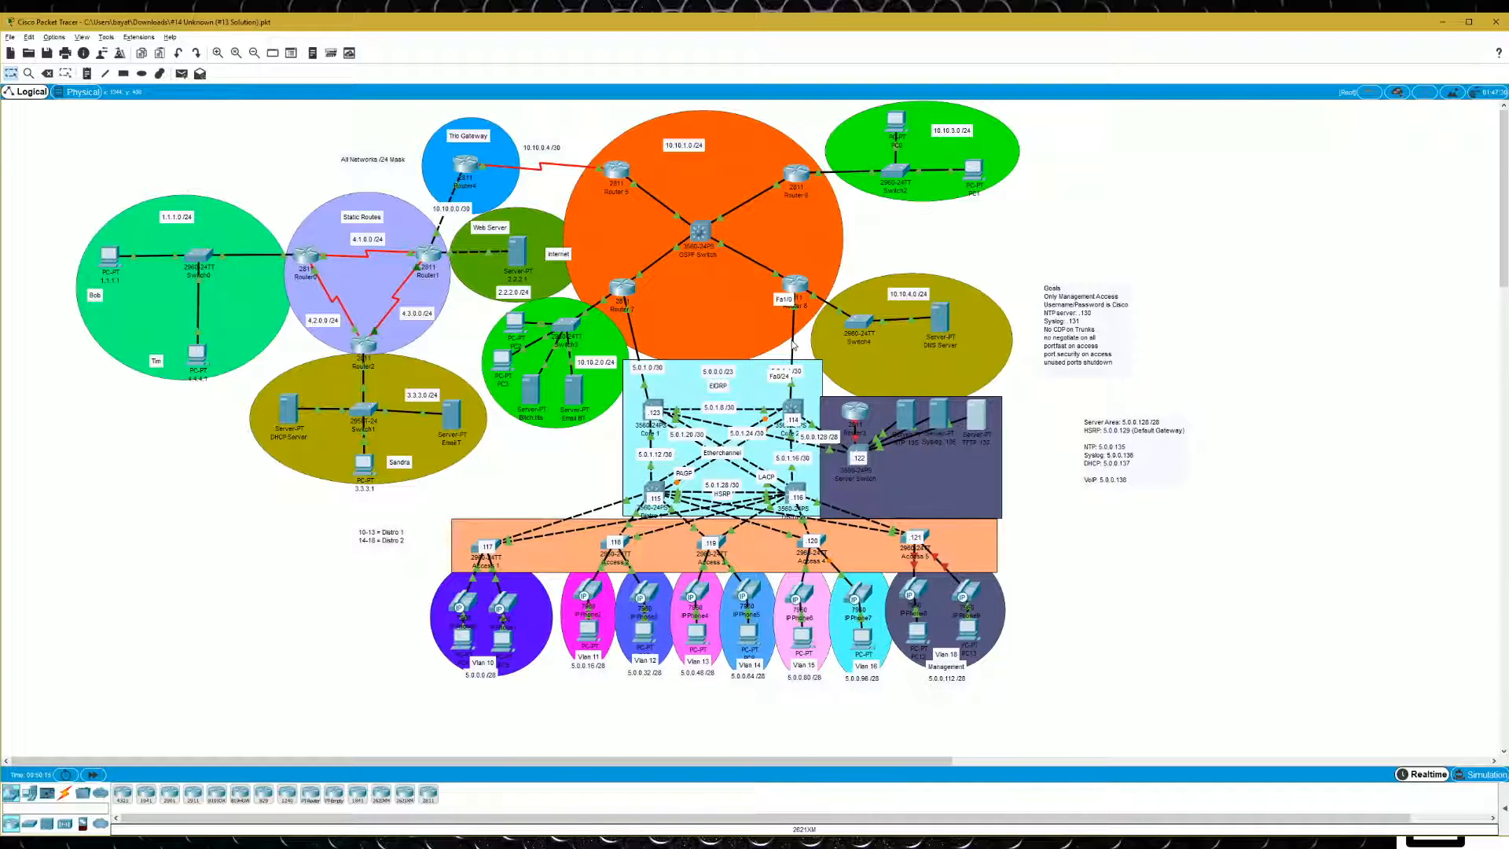